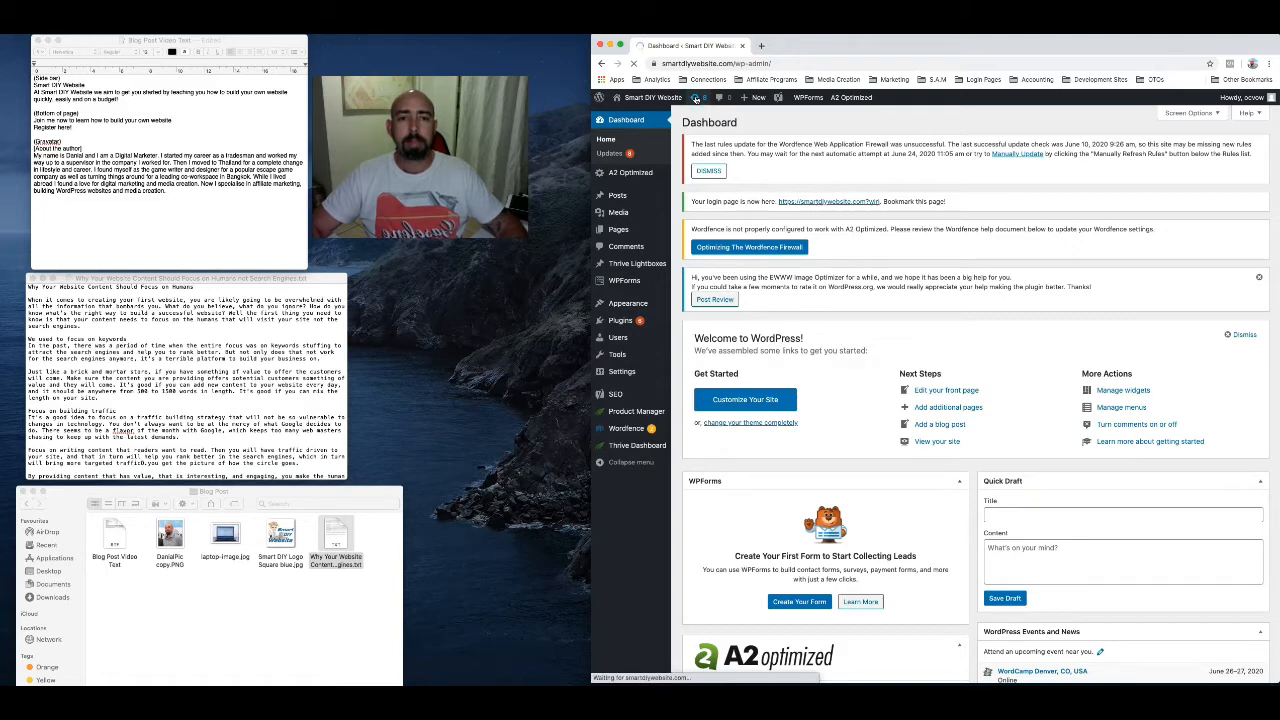
Update all the plugins that have new versions available on the WordPress Updates page
{"action": "left_click", "coordinate": [612, 154]}
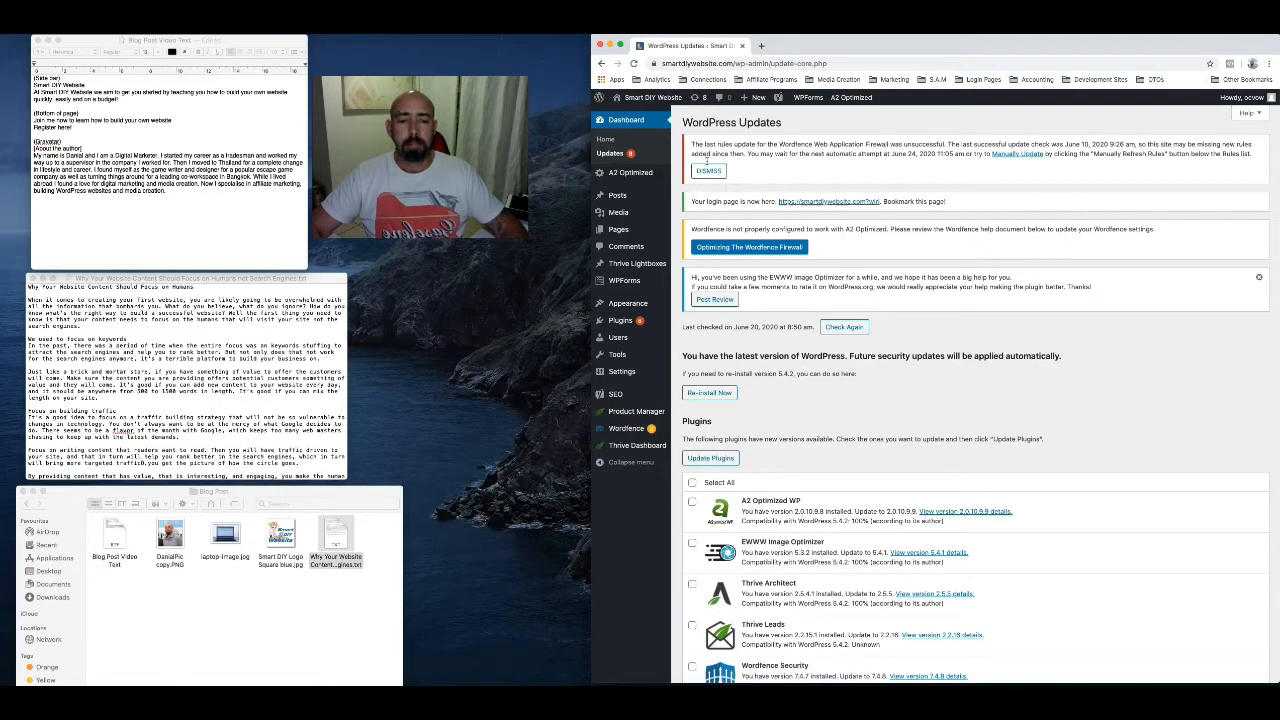
{"action": "scroll", "coordinate": [778, 414], "scroll_direction": "down", "scroll_amount": 4}
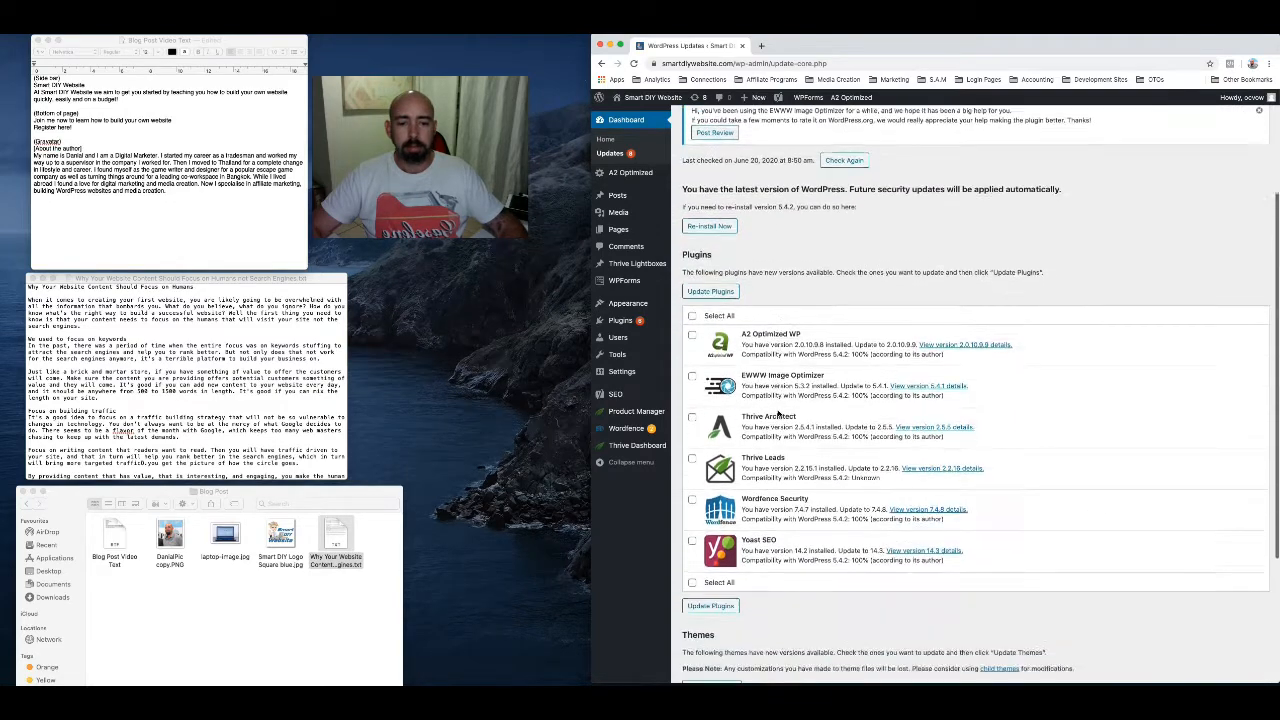
{"action": "scroll", "coordinate": [778, 414], "scroll_direction": "down", "scroll_amount": 5}
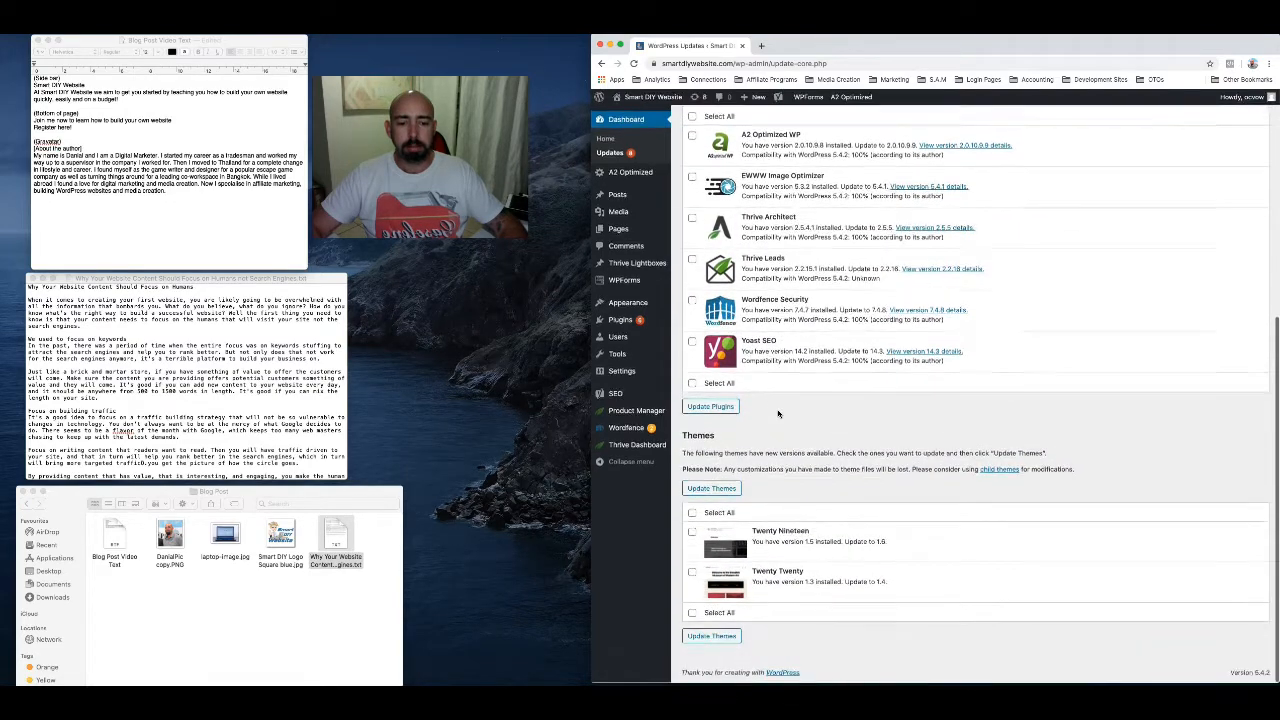
{"action": "scroll", "coordinate": [778, 414], "scroll_direction": "up", "scroll_amount": 4}
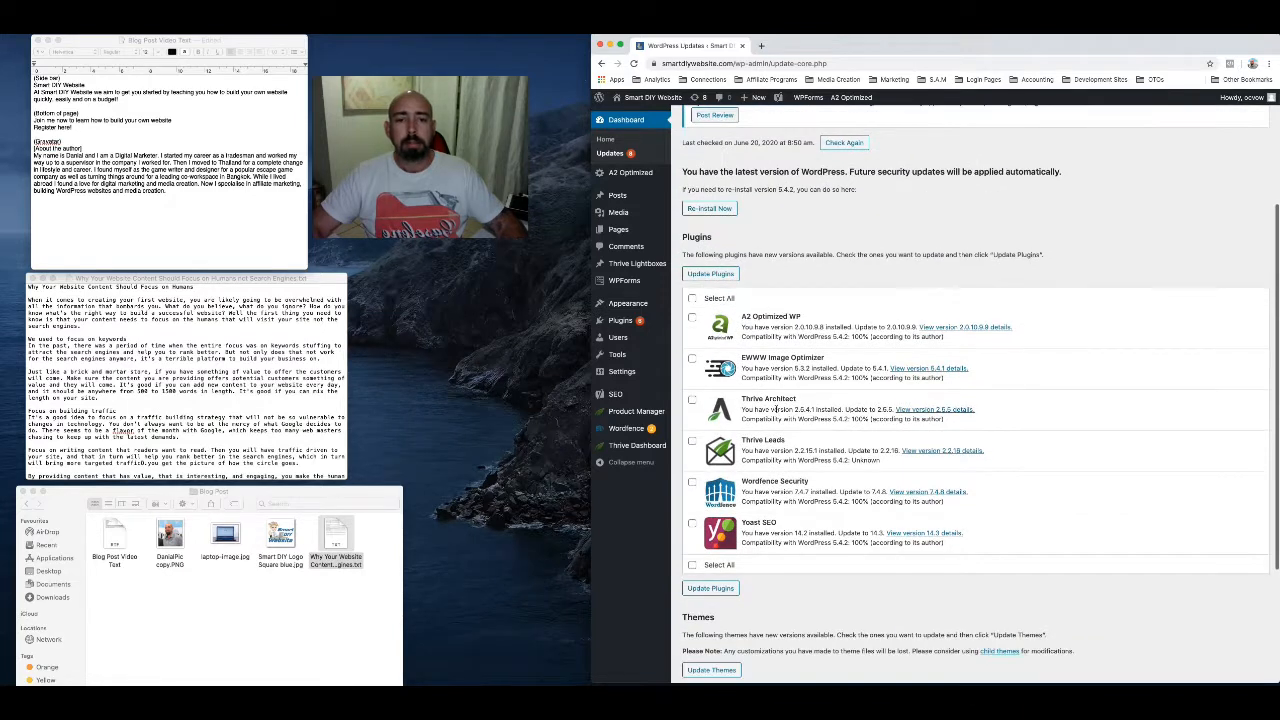
{"action": "left_click", "coordinate": [692, 298]}
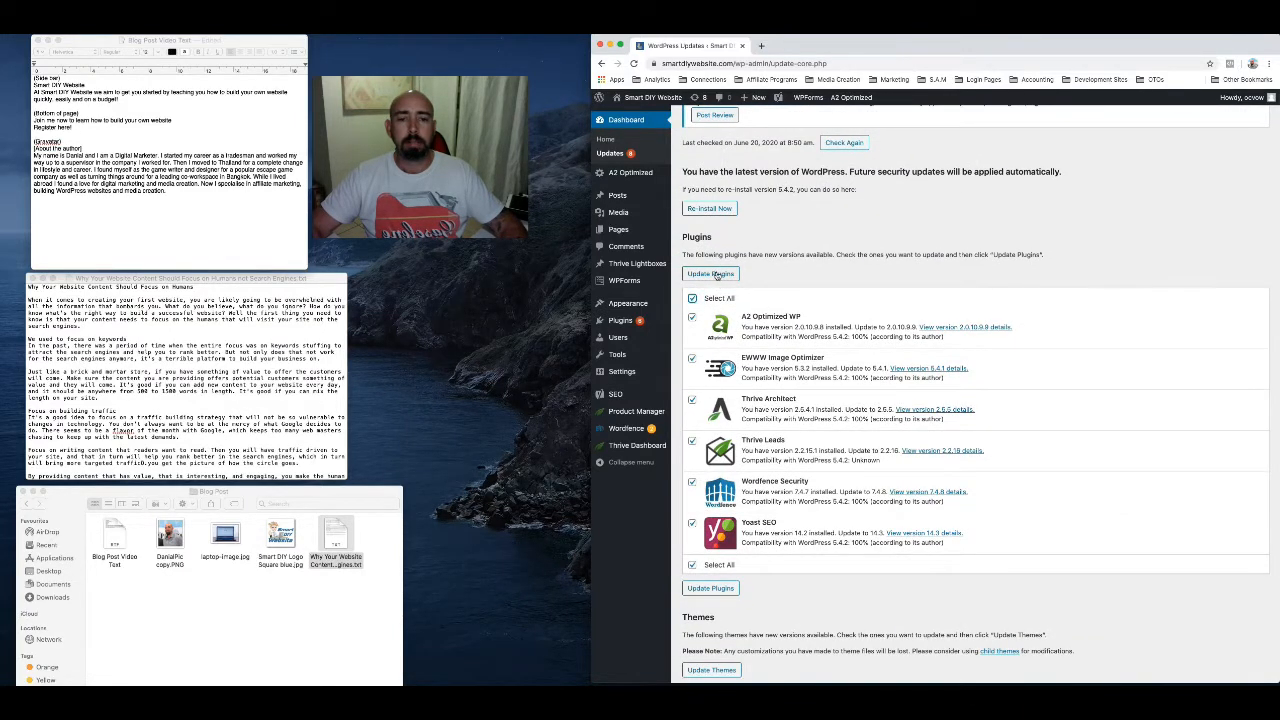
{"action": "left_click", "coordinate": [711, 274]}
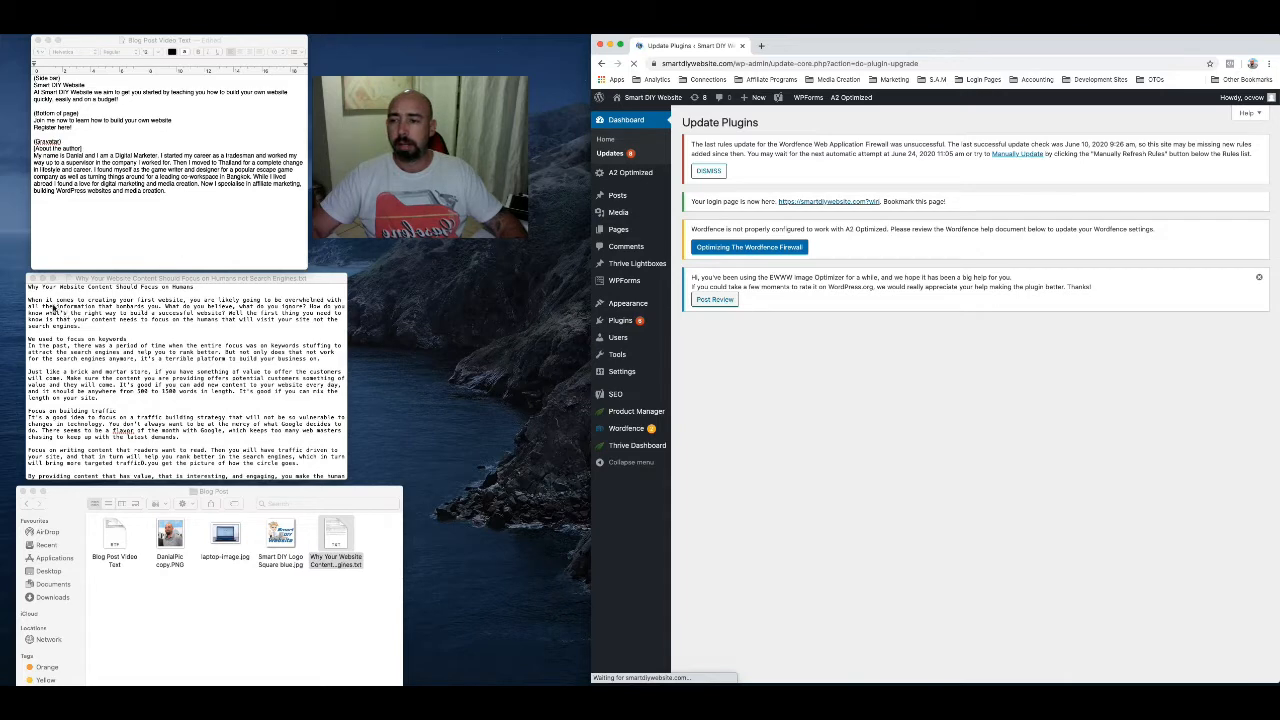
{"action": "scroll", "coordinate": [89, 453], "scroll_direction": "down", "scroll_amount": 10}
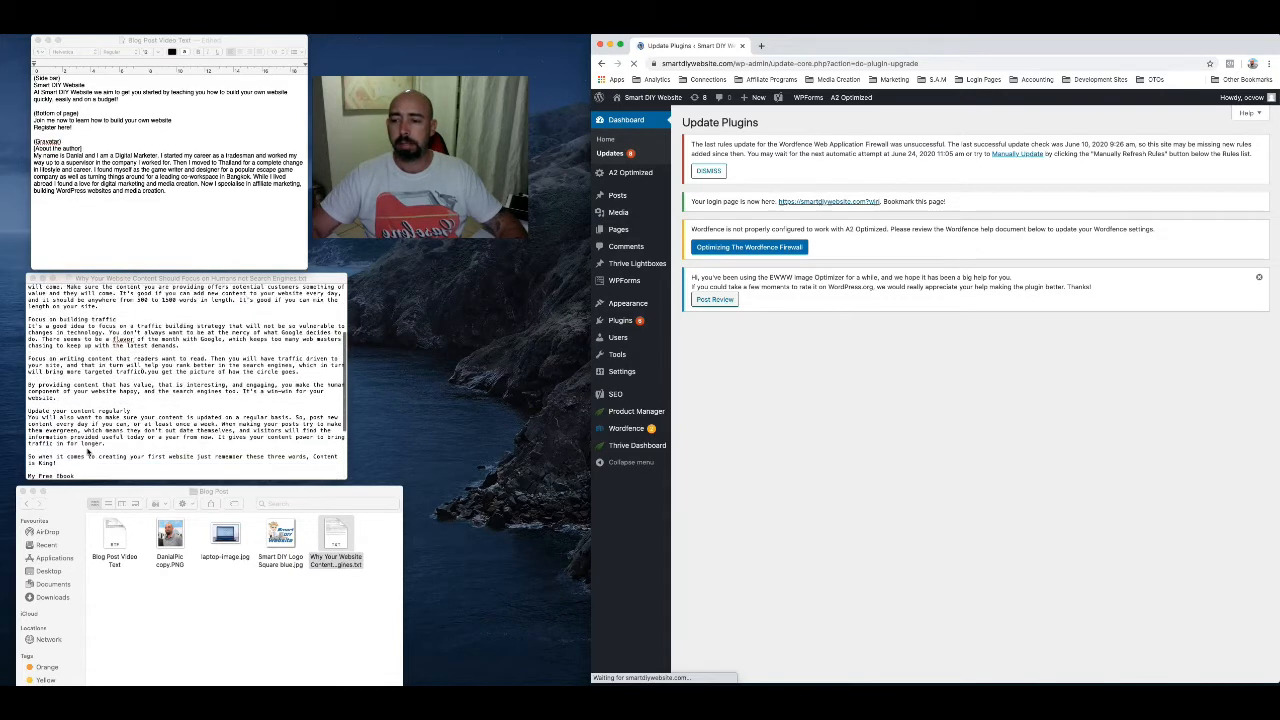
{"action": "scroll", "coordinate": [89, 453], "scroll_direction": "down", "scroll_amount": 2}
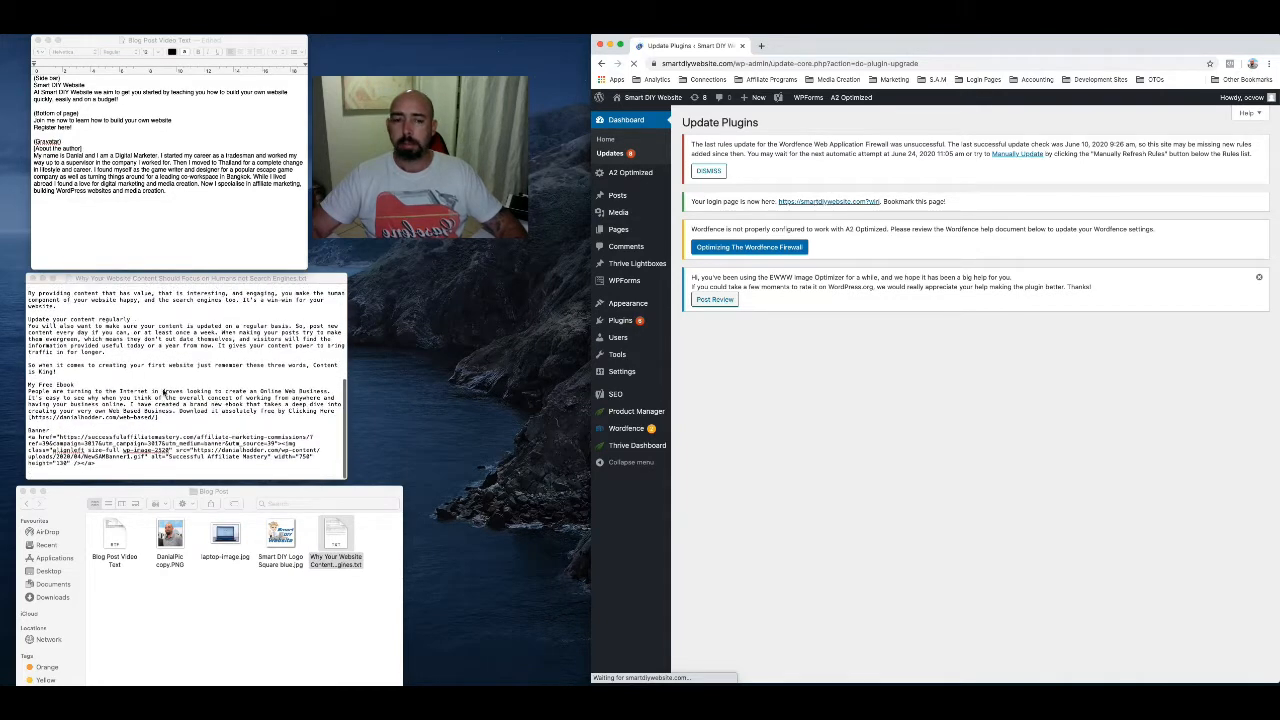
{"action": "scroll", "coordinate": [168, 381], "scroll_direction": "up", "scroll_amount": 9}
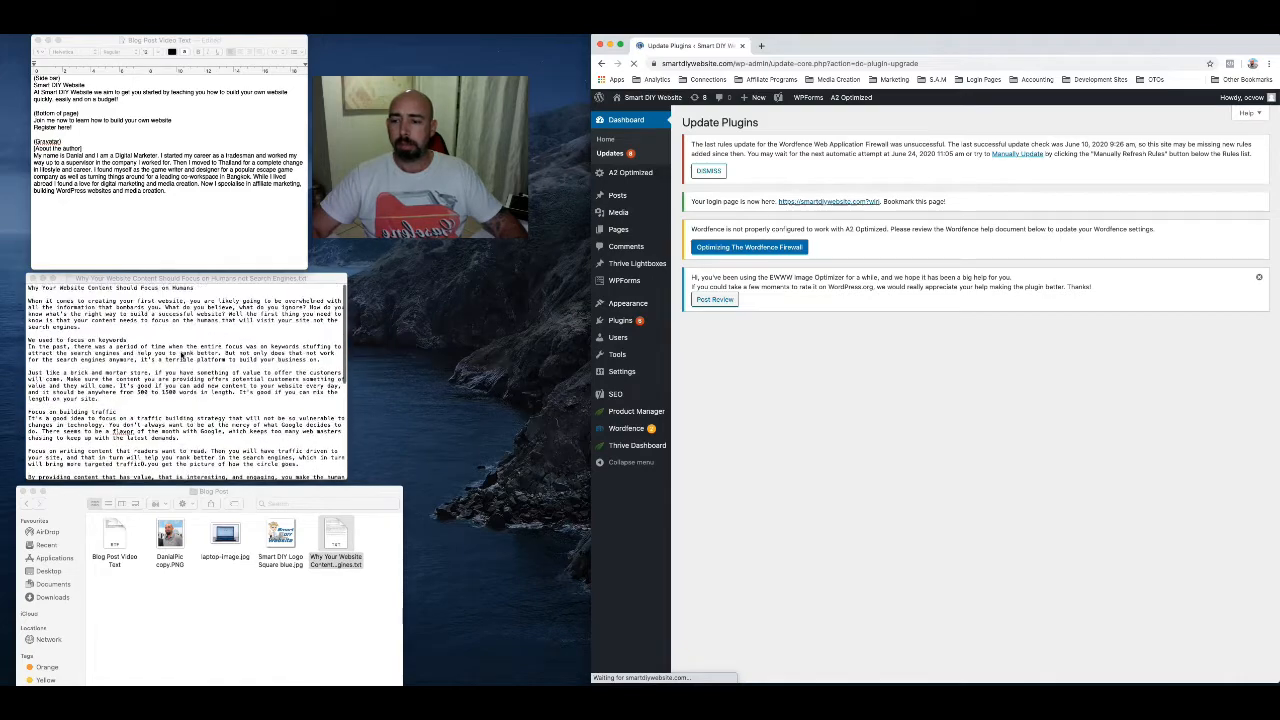
{"action": "scroll", "coordinate": [181, 354], "scroll_direction": "down", "scroll_amount": 3}
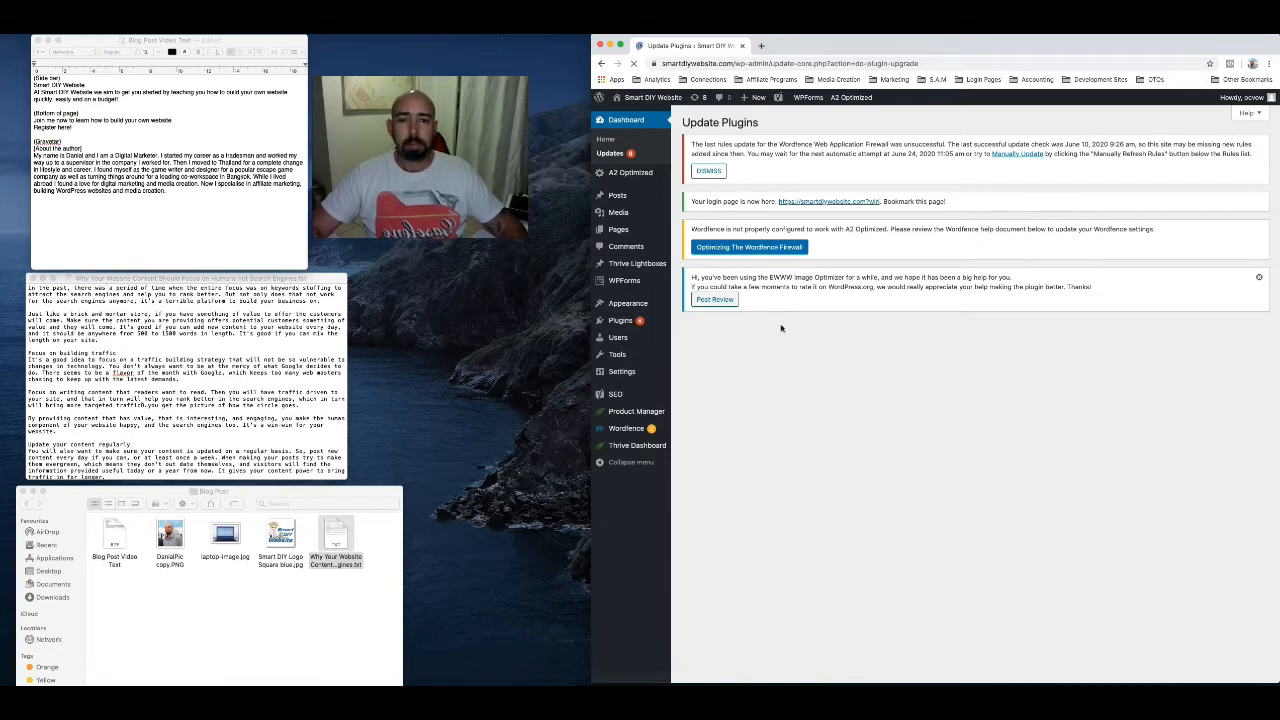
Return to the WordPress Updates page and update the Twenty Nineteen and Twenty Twenty themes
{"action": "scroll", "coordinate": [783, 455], "scroll_direction": "down", "scroll_amount": 1}
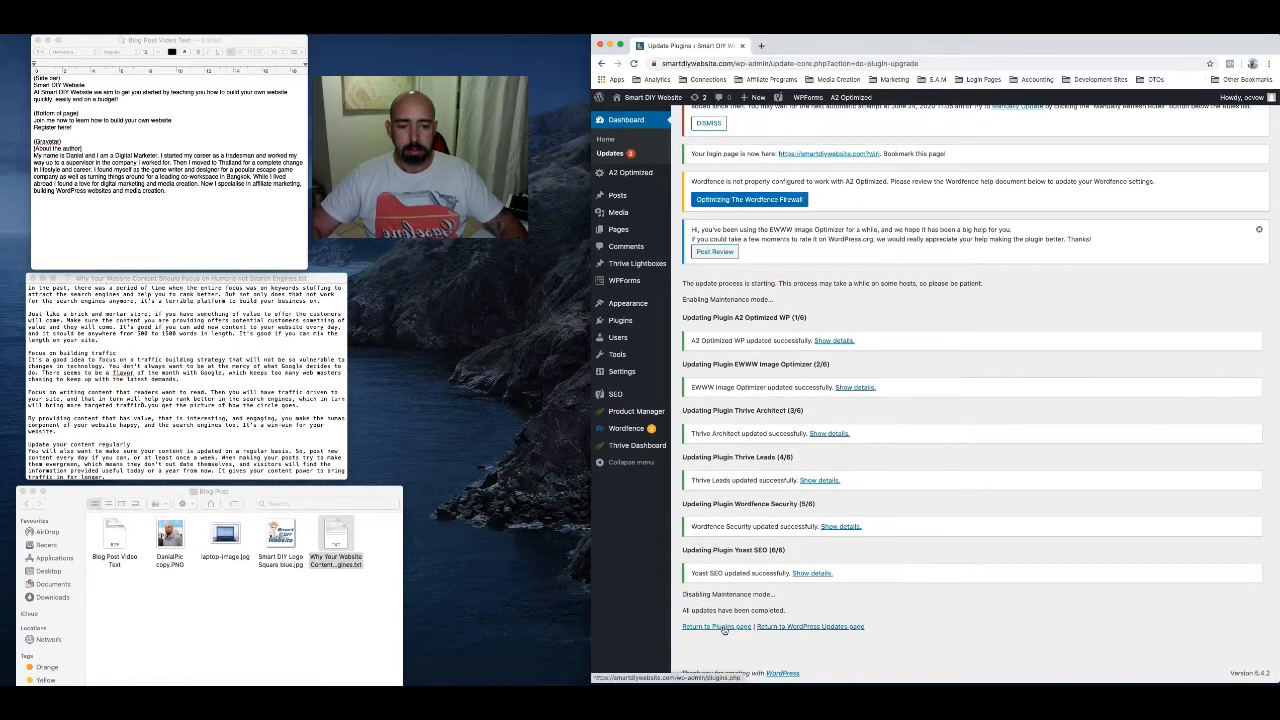
{"action": "left_click", "coordinate": [838, 627]}
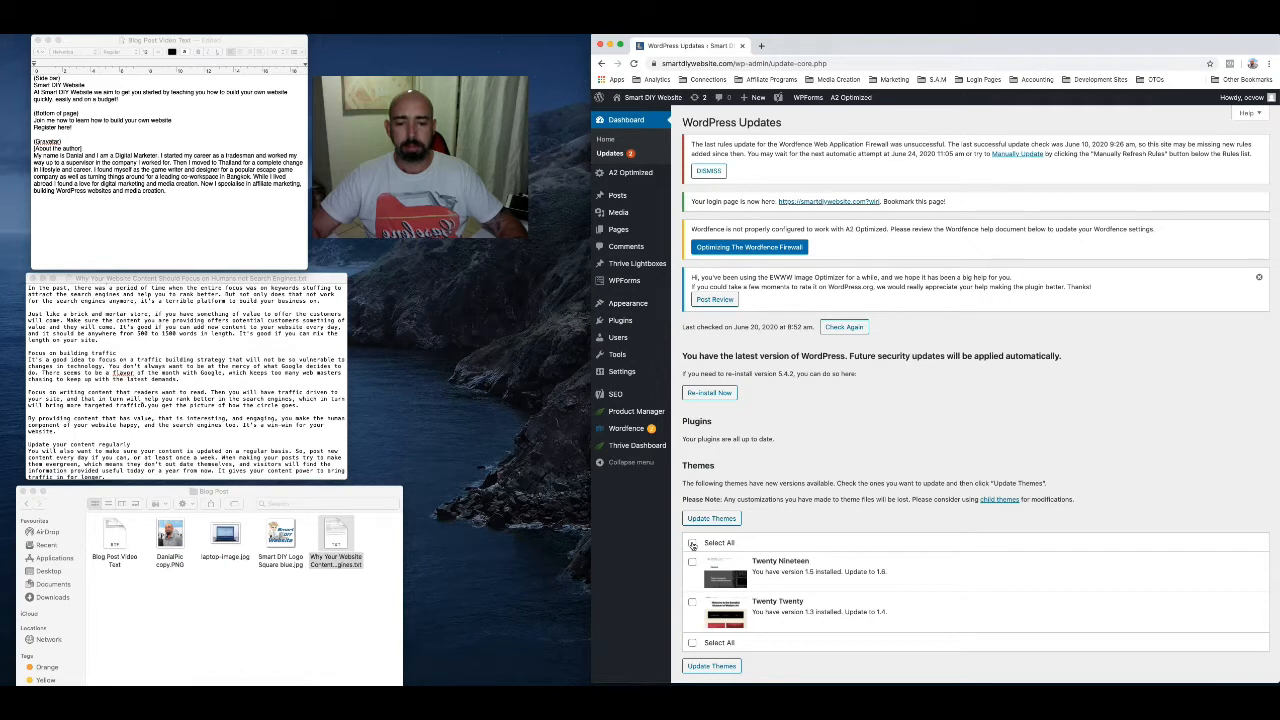
{"action": "left_click", "coordinate": [693, 544]}
{"action": "left_click", "coordinate": [720, 519]}
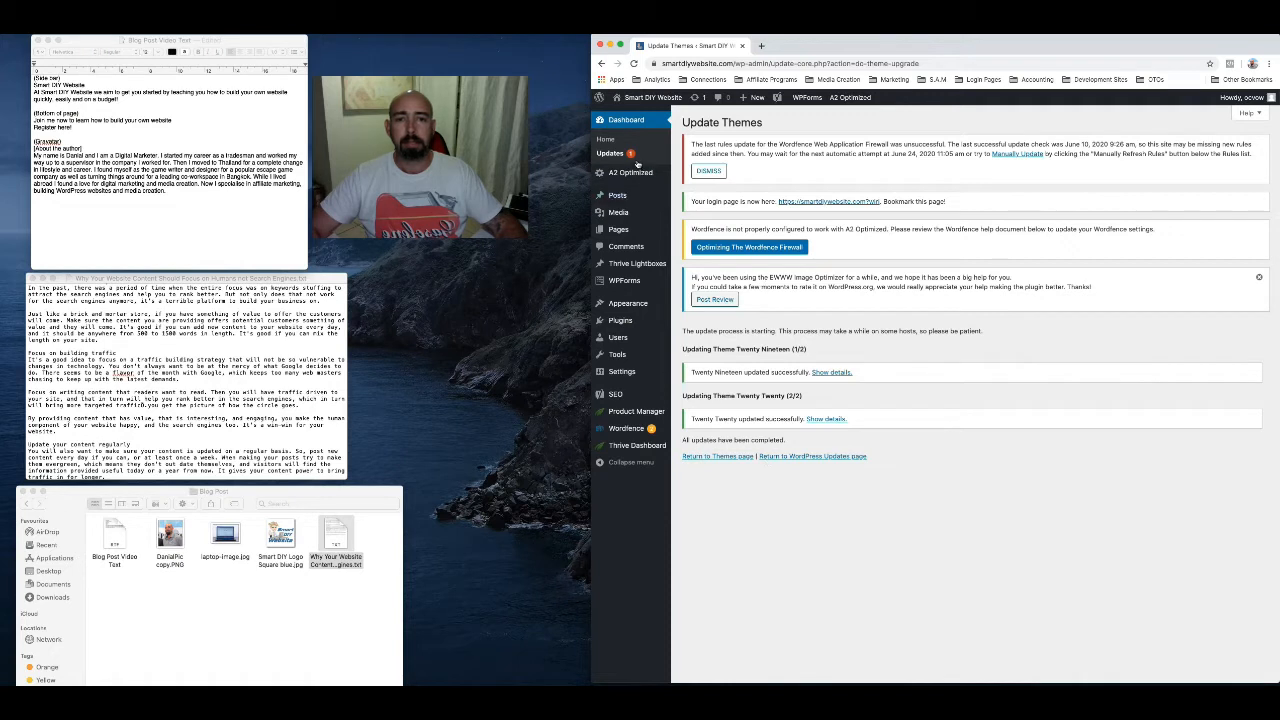
Go back to the WordPress Updates page and update the Thrive Theme Builder theme
{"action": "left_click", "coordinate": [824, 458]}
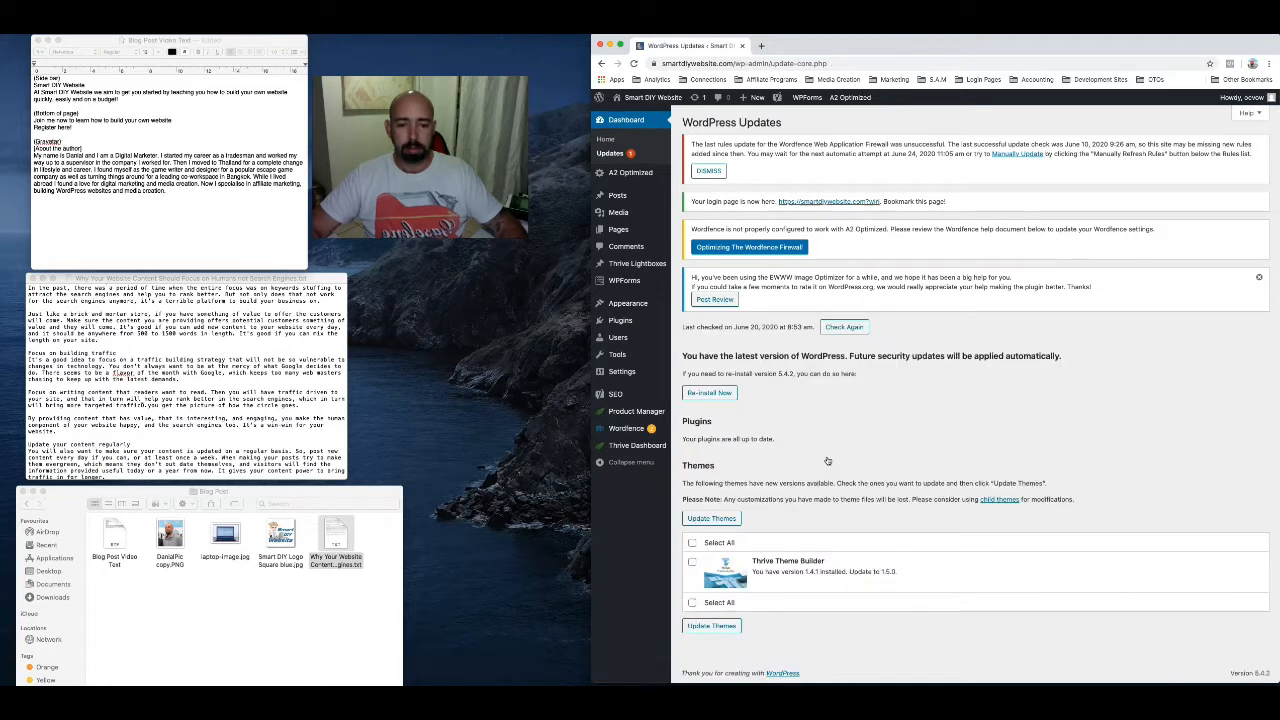
{"action": "left_click", "coordinate": [693, 565]}
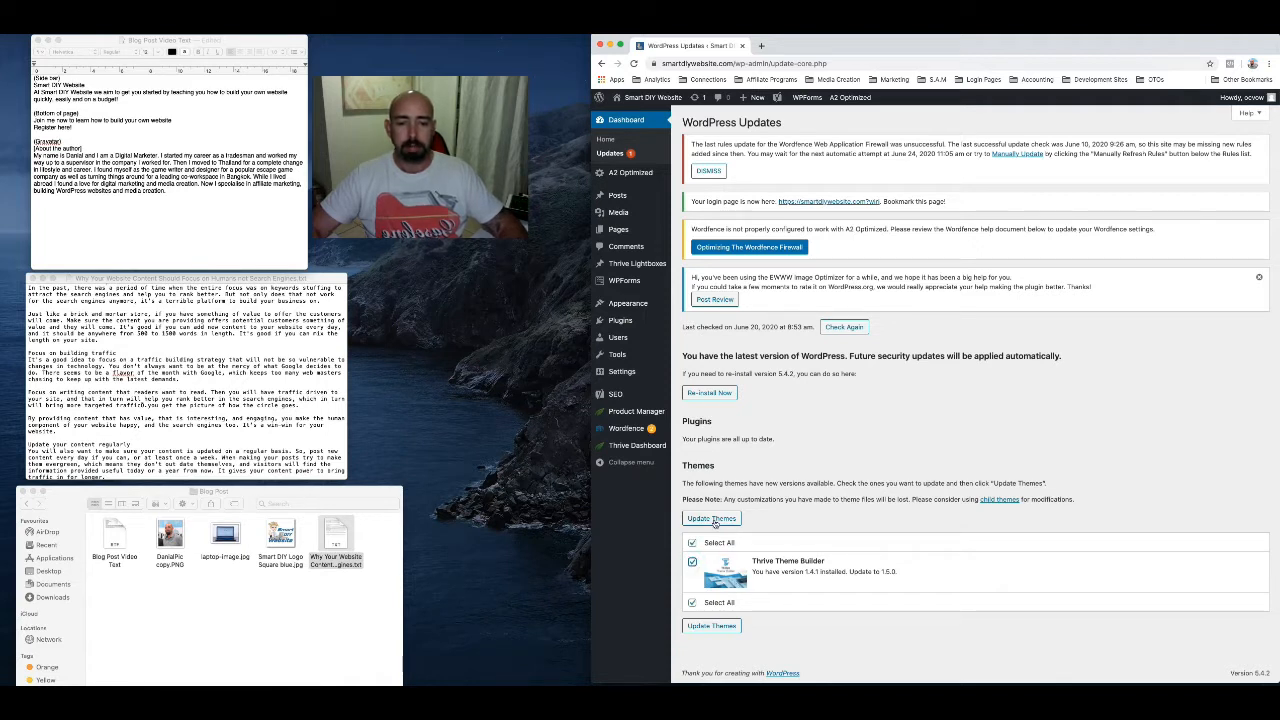
{"action": "left_click", "coordinate": [713, 519]}
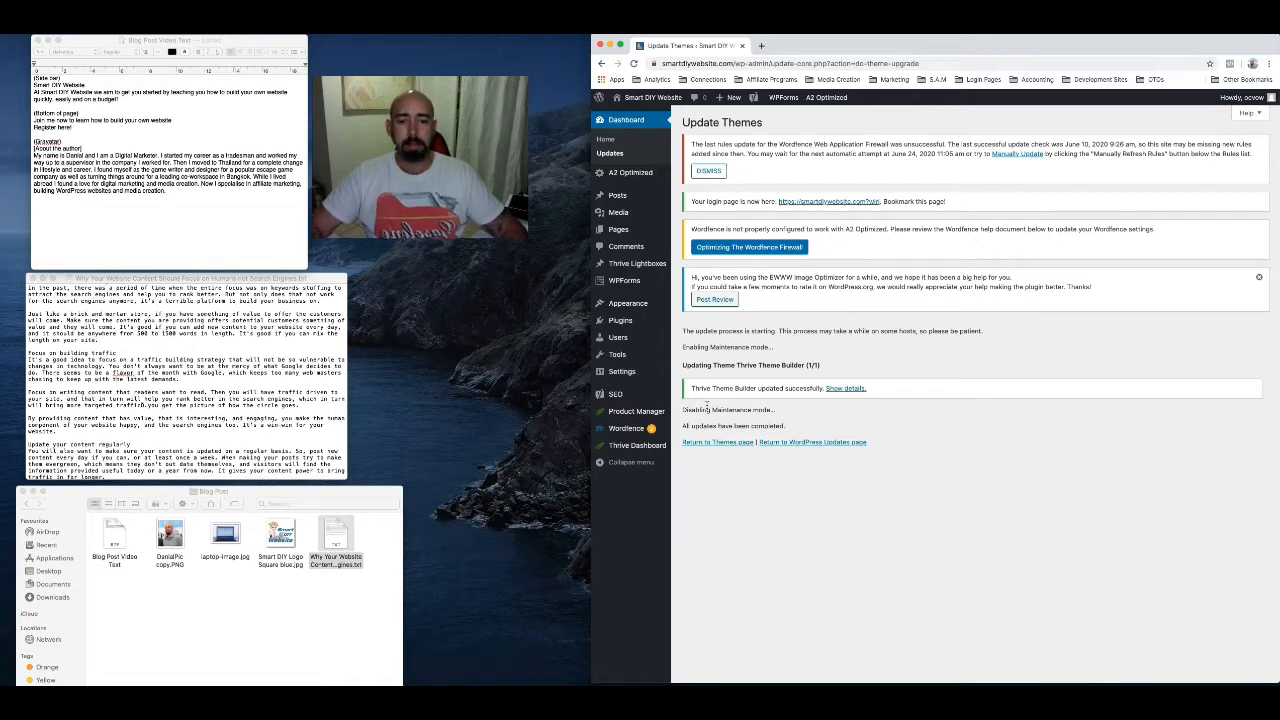
Dismiss the Wordfence firewall rules notice and the EWWW Image Optimizer review request on the Dashboard home page
{"action": "left_click", "coordinate": [626, 120]}
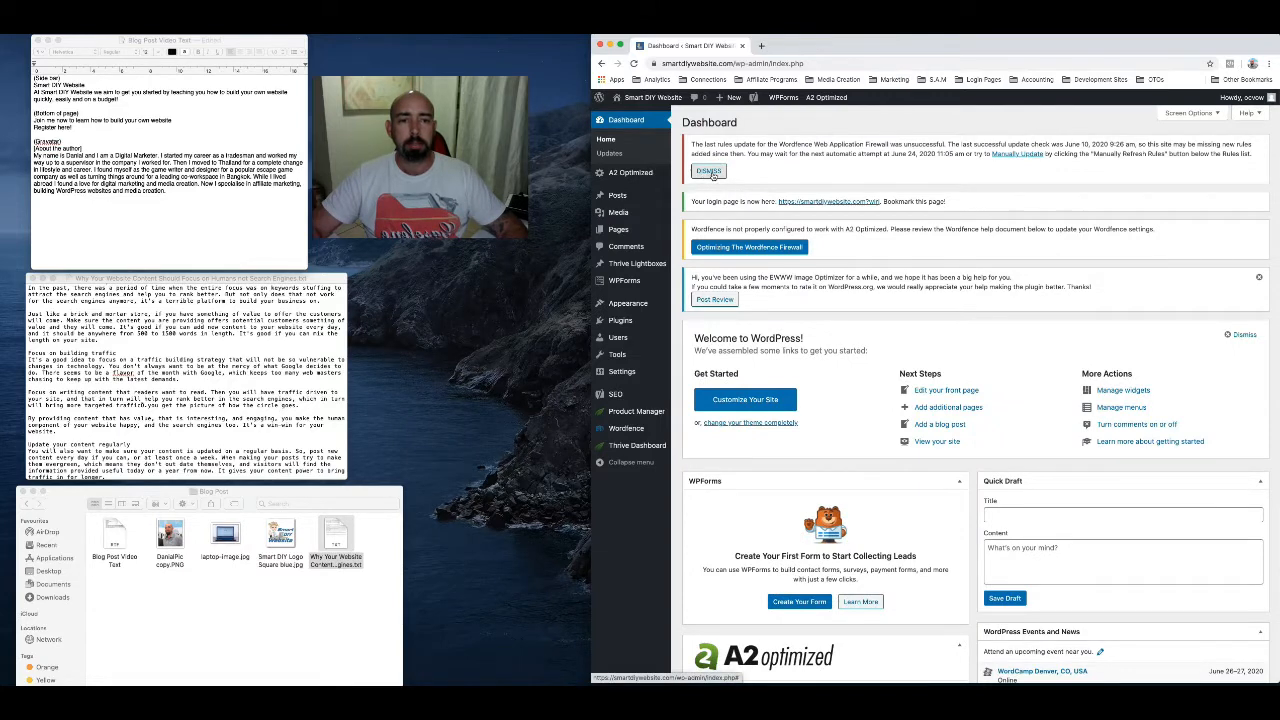
{"action": "left_click", "coordinate": [709, 171]}
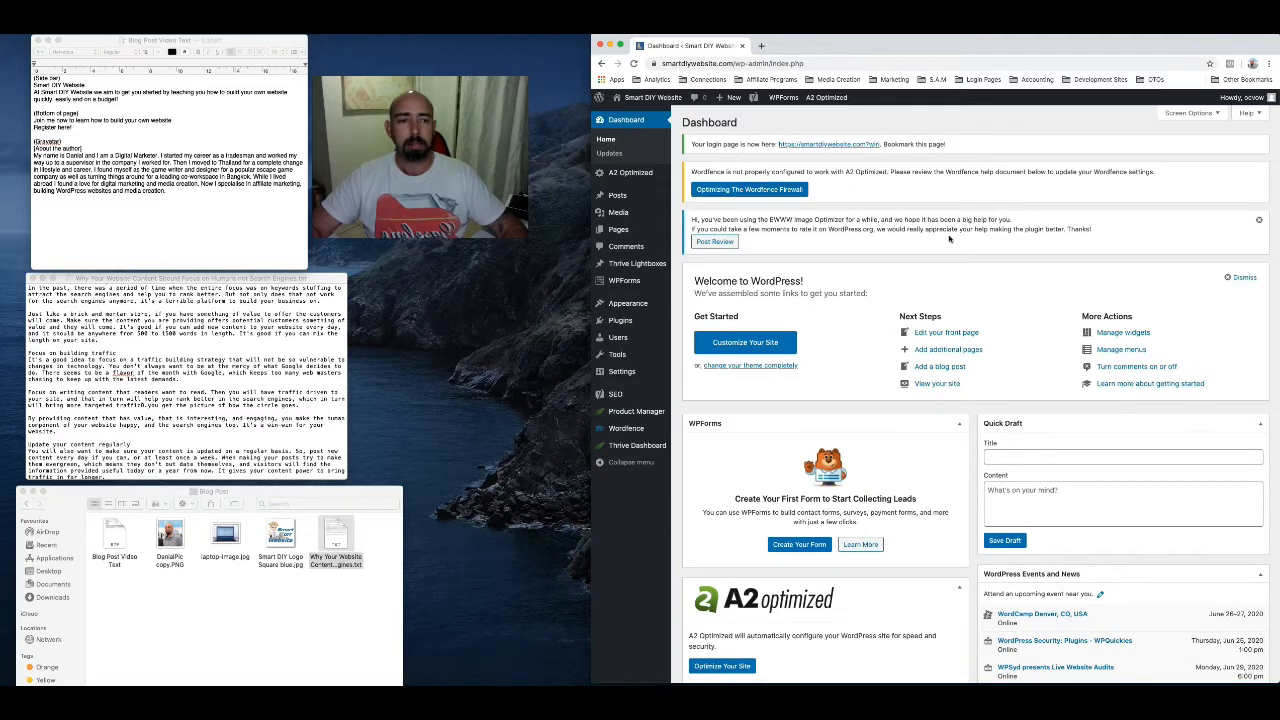
{"action": "left_click", "coordinate": [1260, 222]}
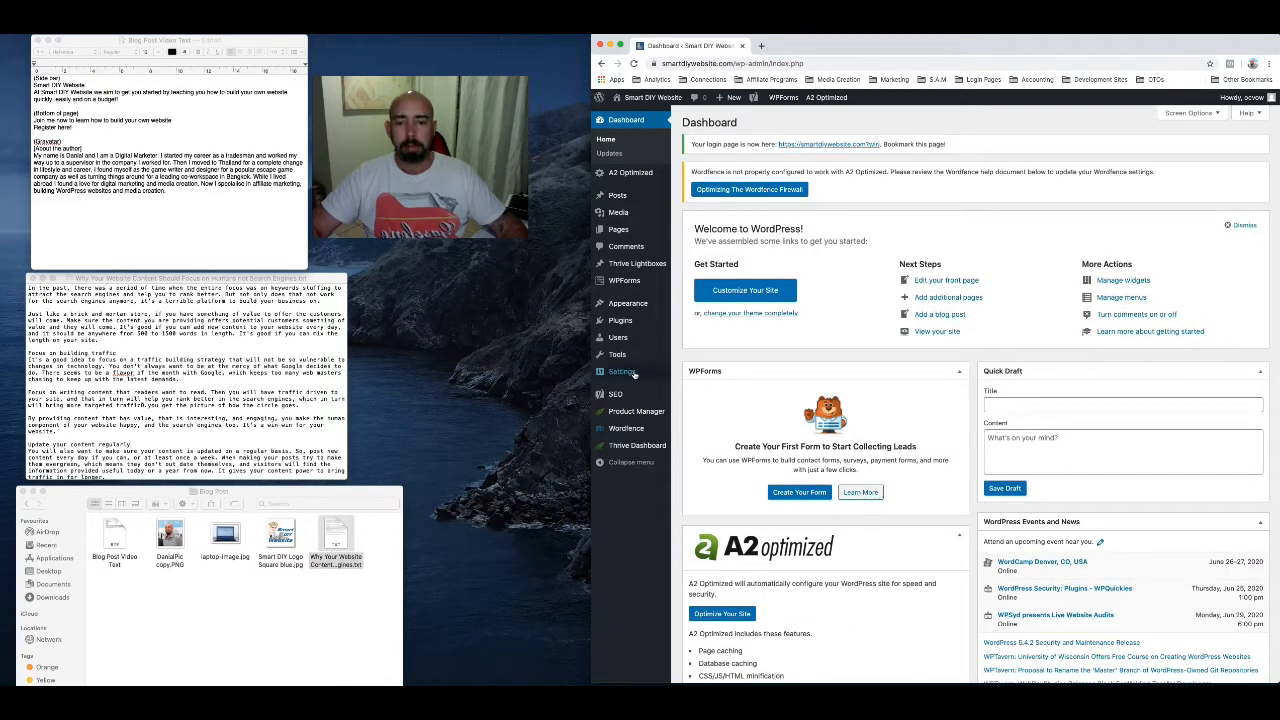
Open the administrator account's profile from the list of users for editing
{"action": "mouse_move", "coordinate": [621, 340]}
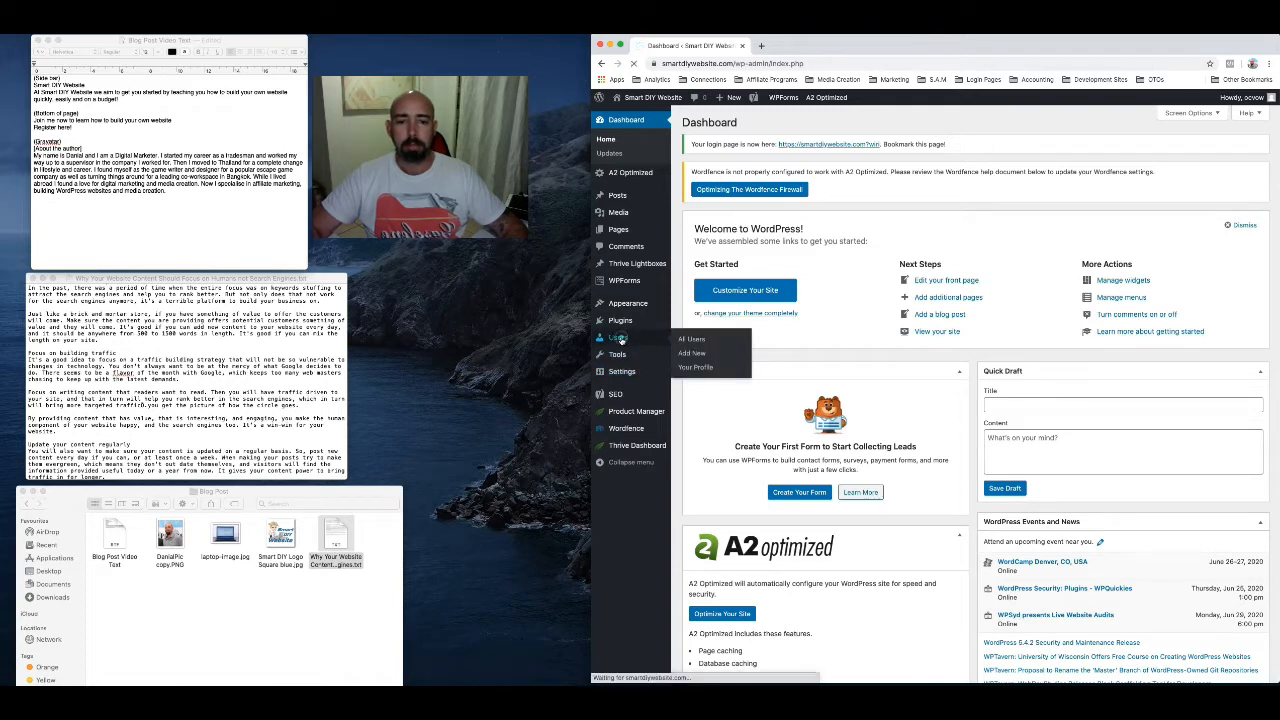
{"action": "left_click", "coordinate": [620, 340]}
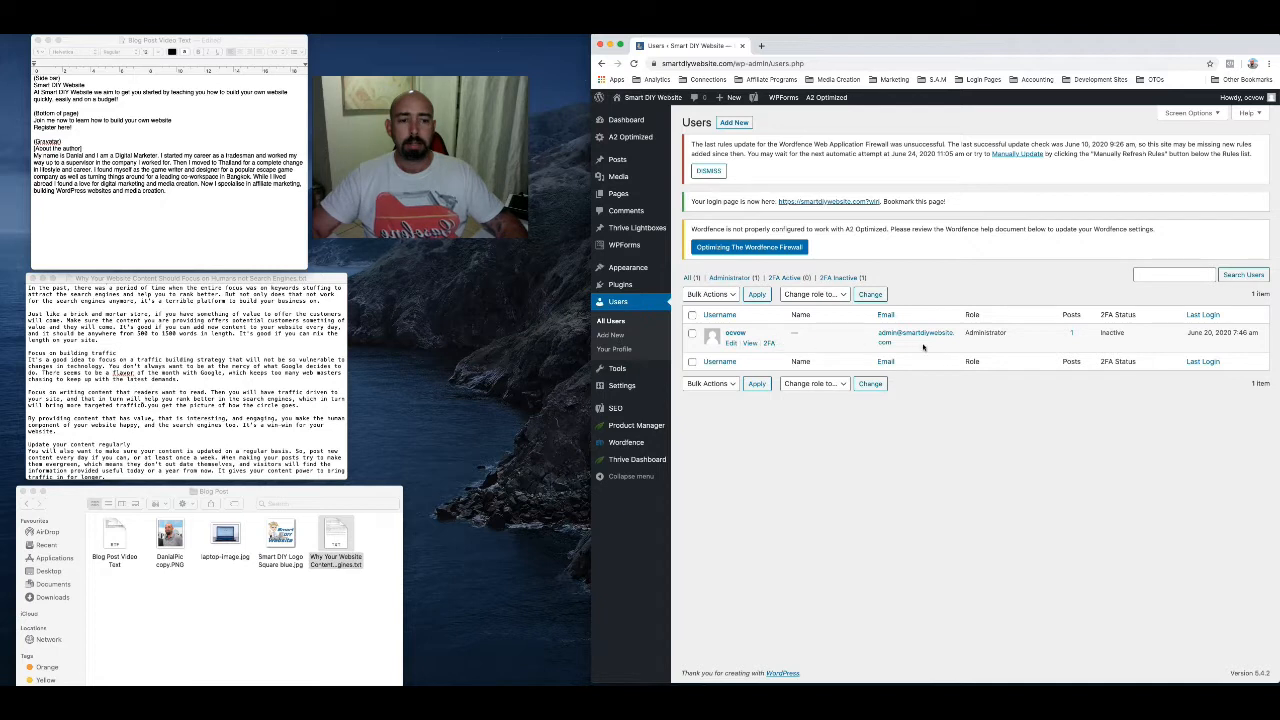
{"action": "left_click", "coordinate": [735, 334]}
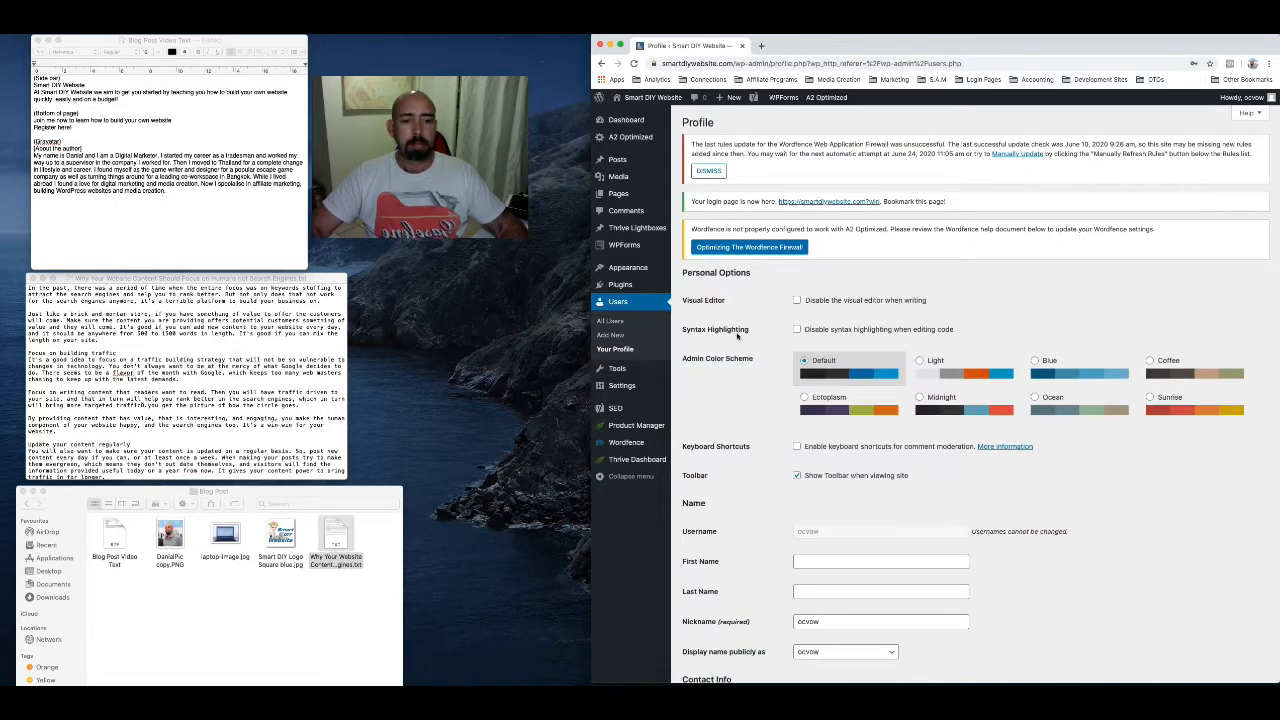
Fill in the site owner's first name and last name in the profile's Name section
{"action": "scroll", "coordinate": [768, 315], "scroll_direction": "down", "scroll_amount": 2}
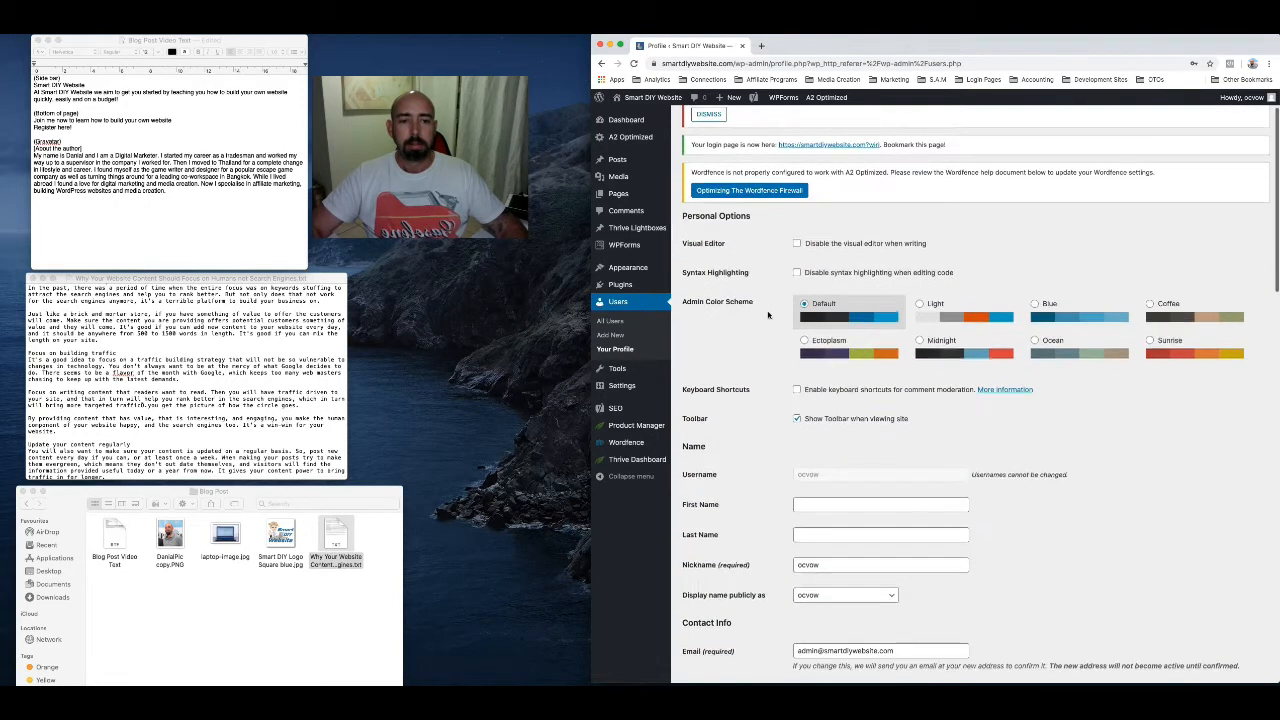
{"action": "scroll", "coordinate": [768, 315], "scroll_direction": "down", "scroll_amount": 3}
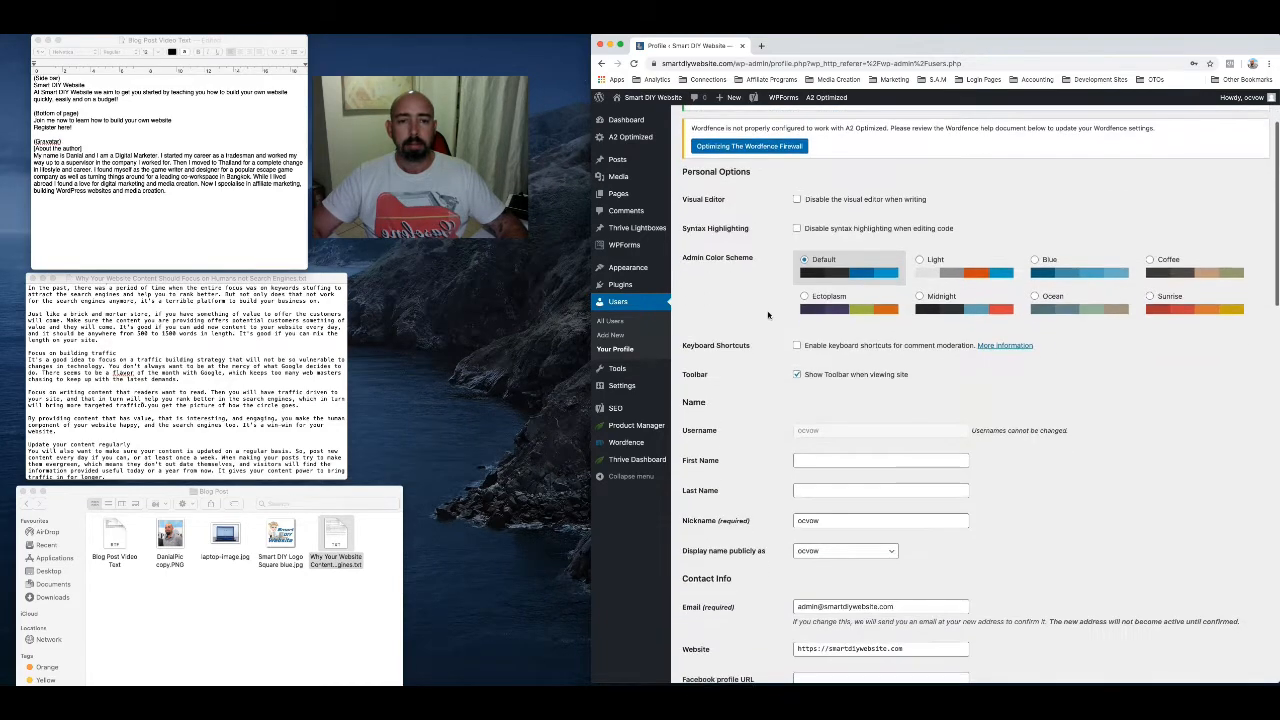
{"action": "scroll", "coordinate": [768, 315], "scroll_direction": "down", "scroll_amount": 2}
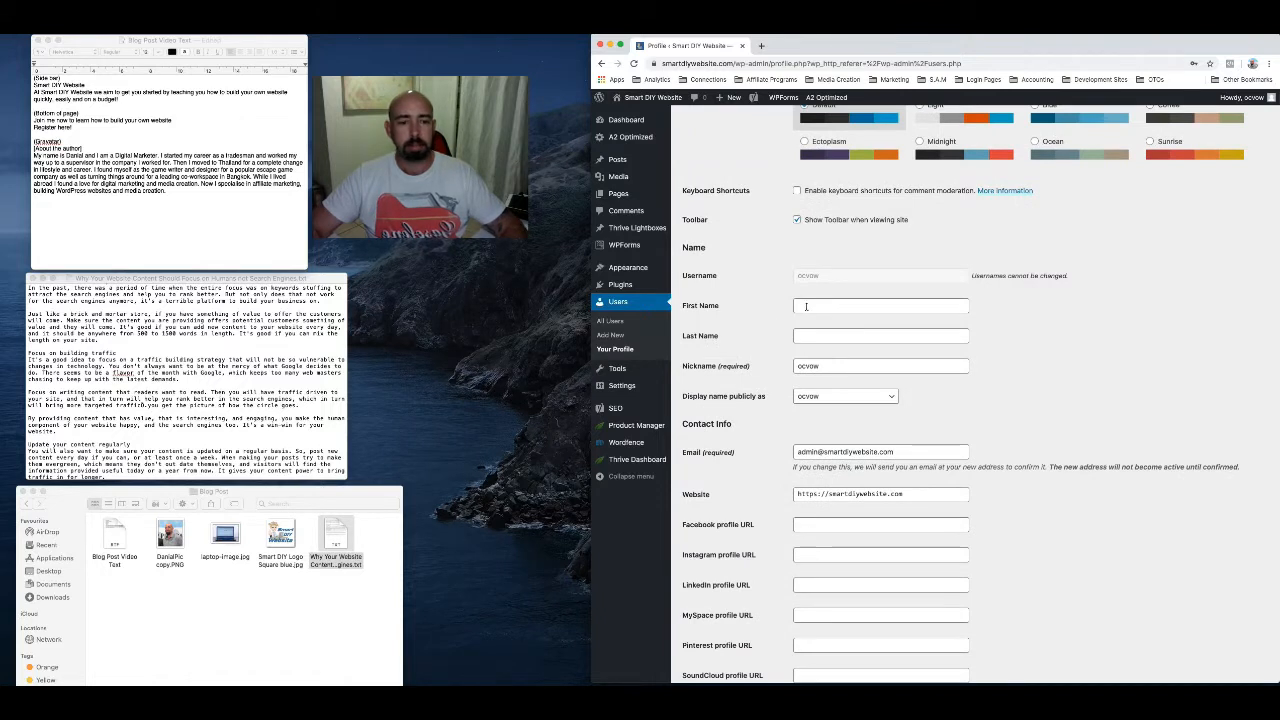
{"action": "left_click", "coordinate": [806, 306]}
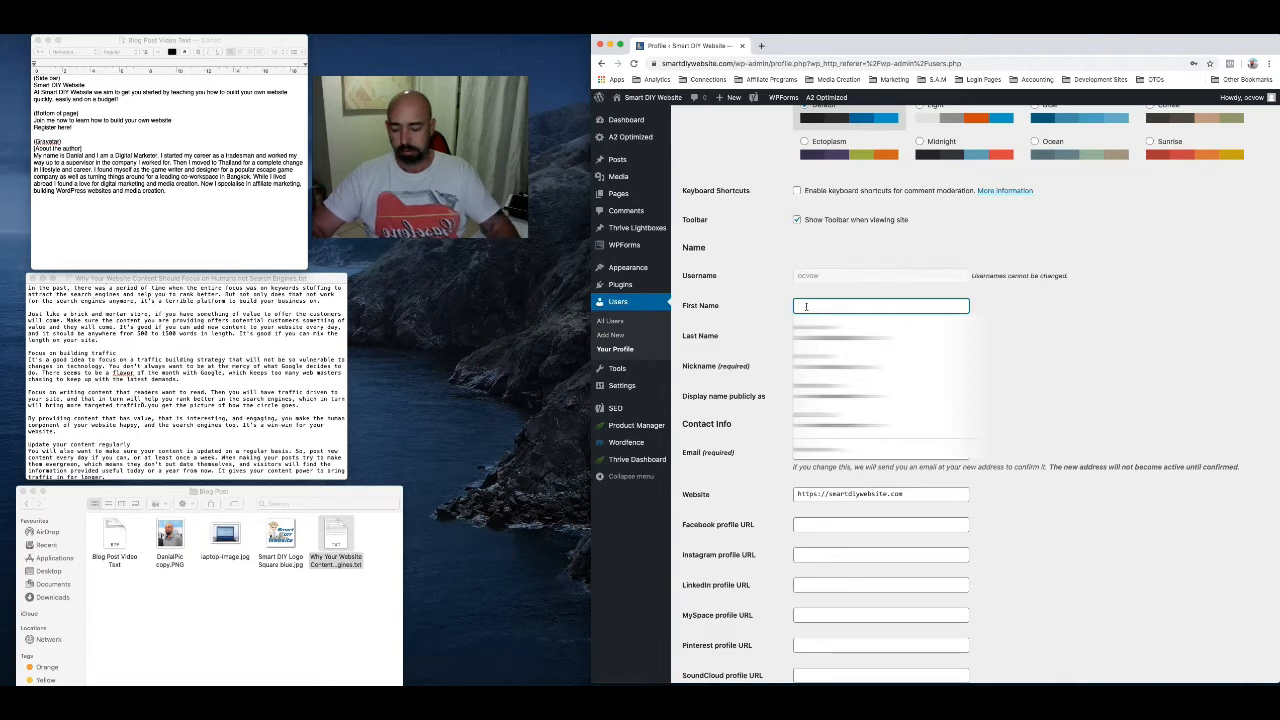
{"action": "type", "text": "Da"}
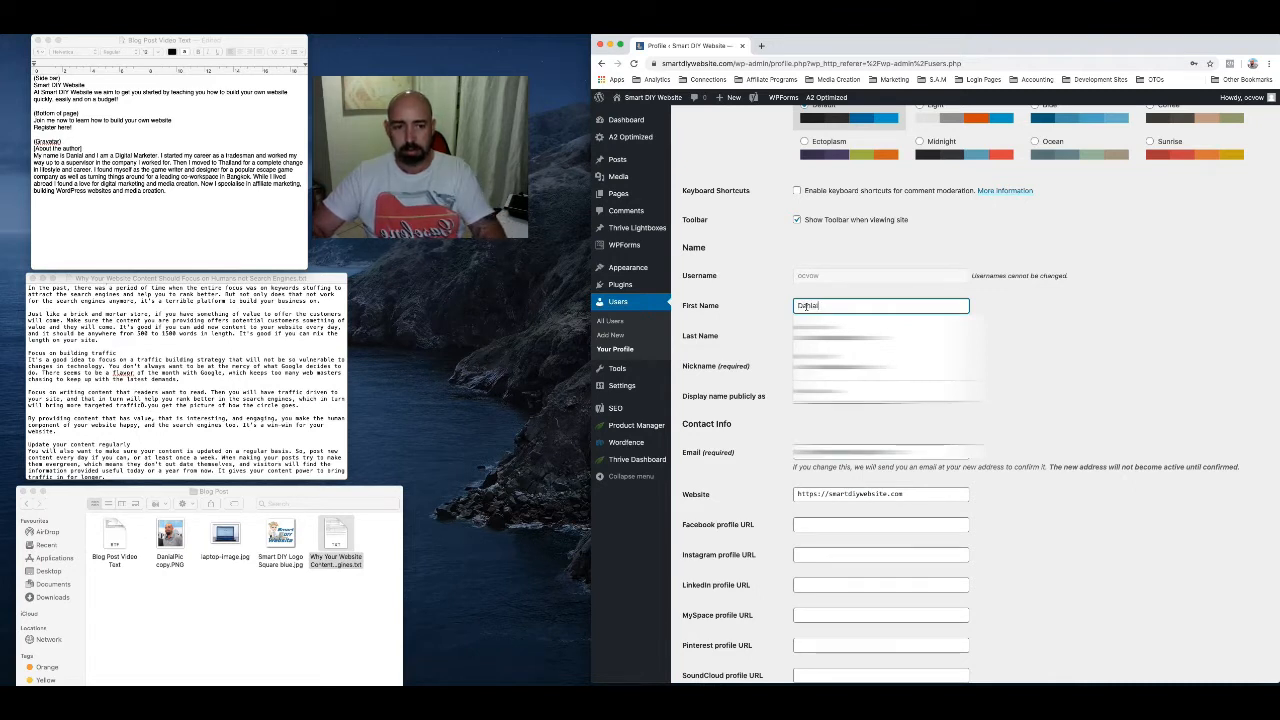
{"action": "type", "text": "nial"}
{"action": "left_click", "coordinate": [818, 335]}
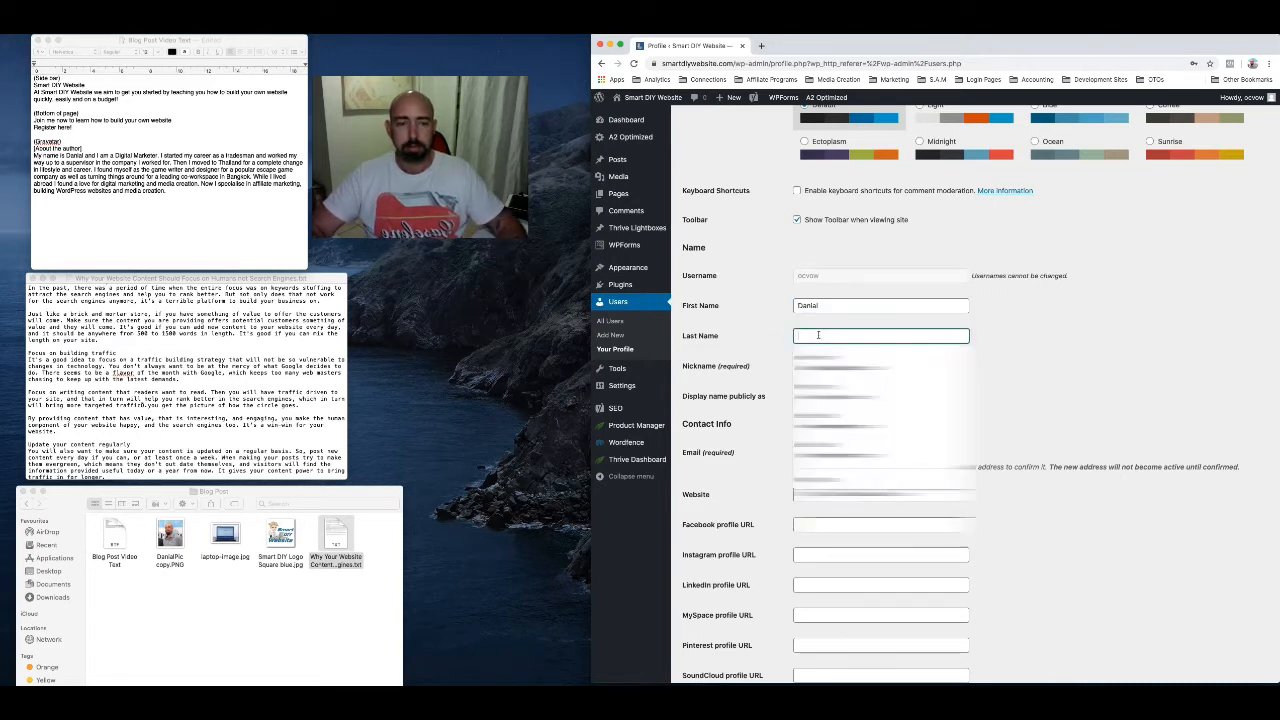
{"action": "type", "text": "Ho"}
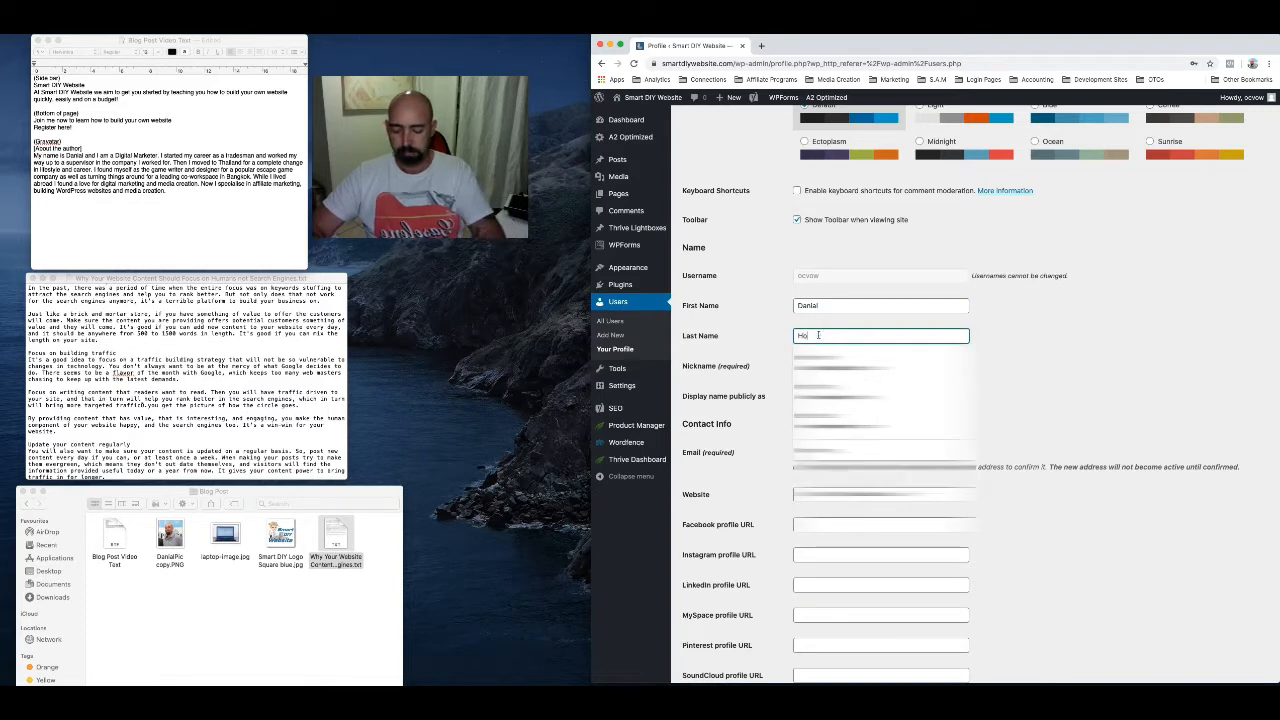
{"action": "type", "text": "dder"}
{"action": "left_click", "coordinate": [775, 357]}
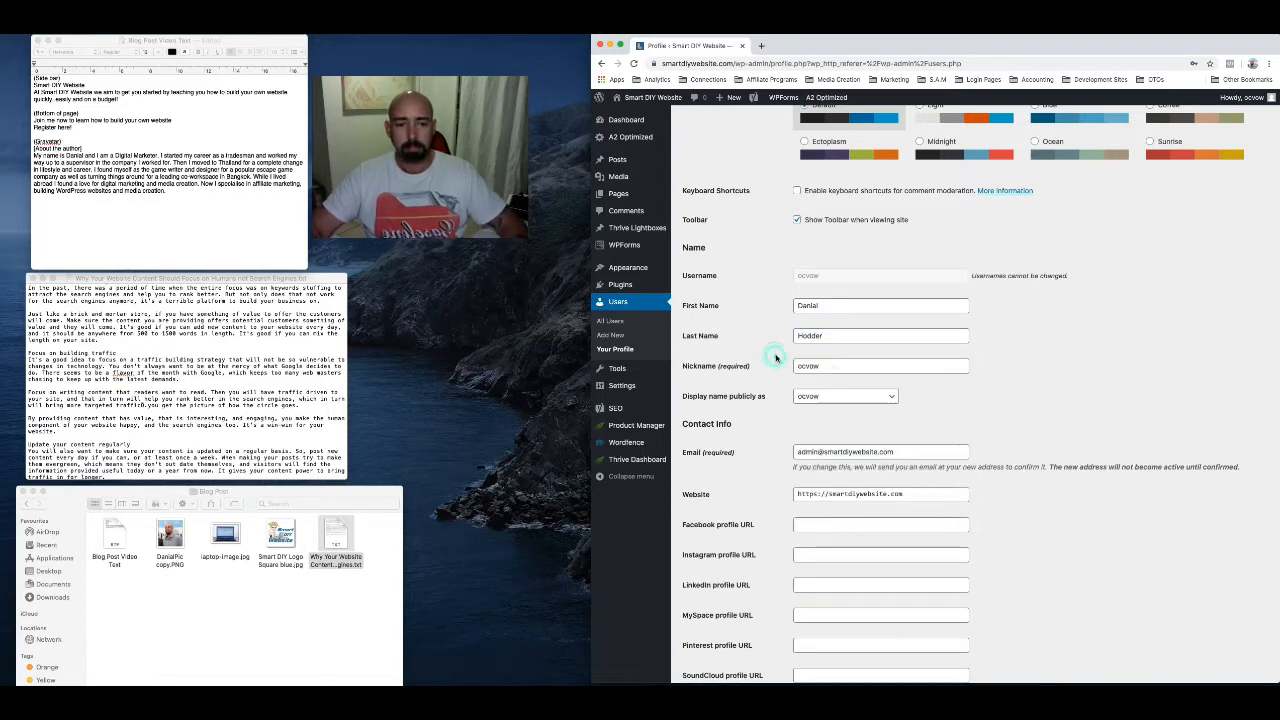
Replace the nickname with the owner's first name and choose the first name as the publicly displayed name
{"action": "double_click", "coordinate": [818, 369]}
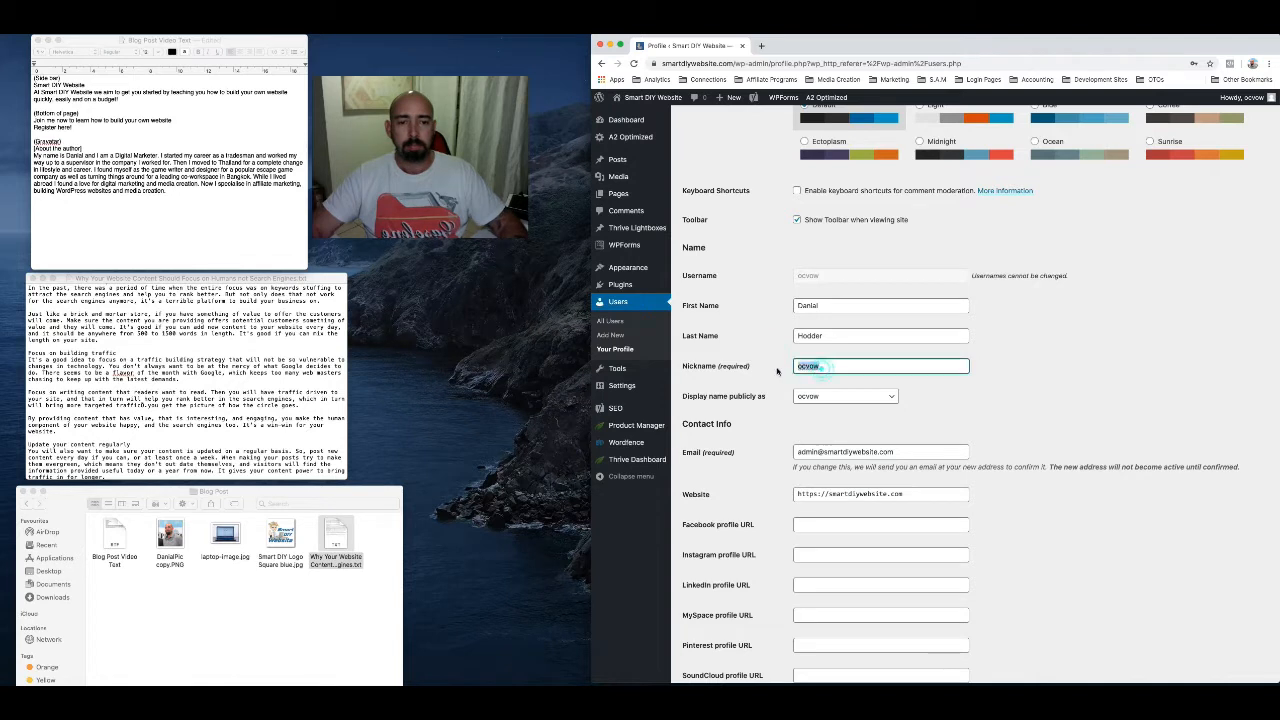
{"action": "type", "text": "Danial"}
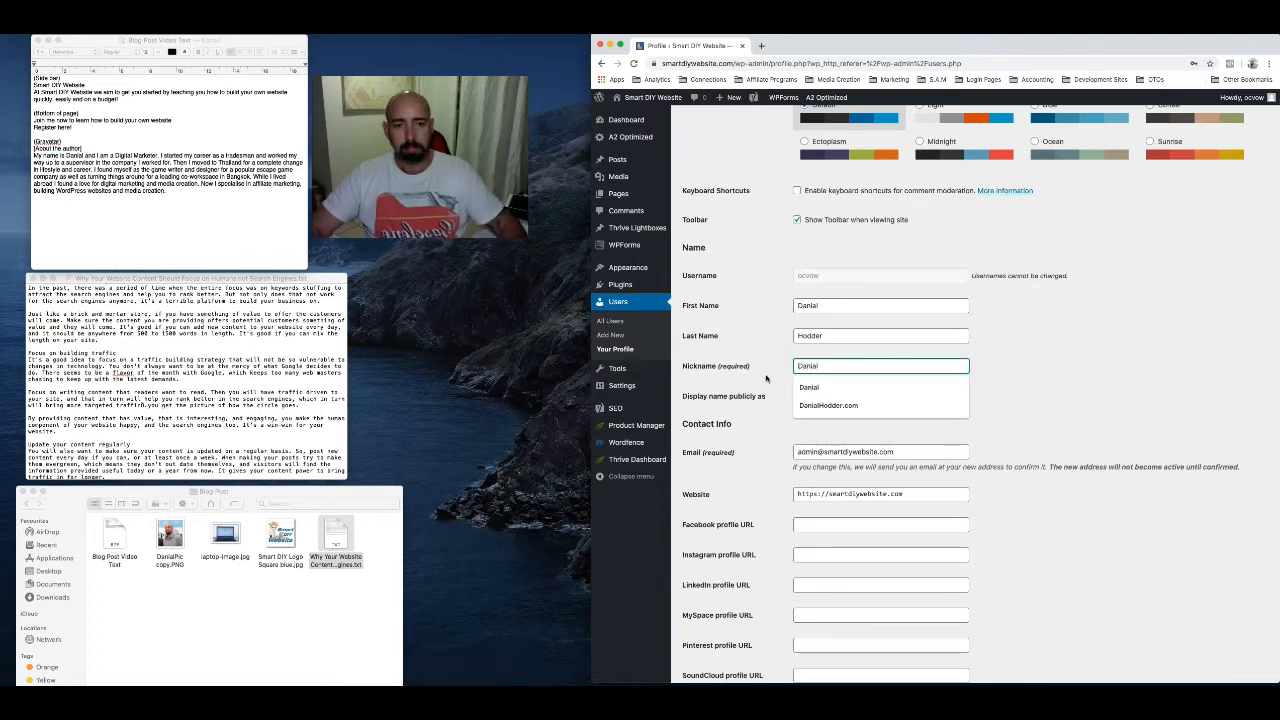
{"action": "left_click", "coordinate": [782, 392]}
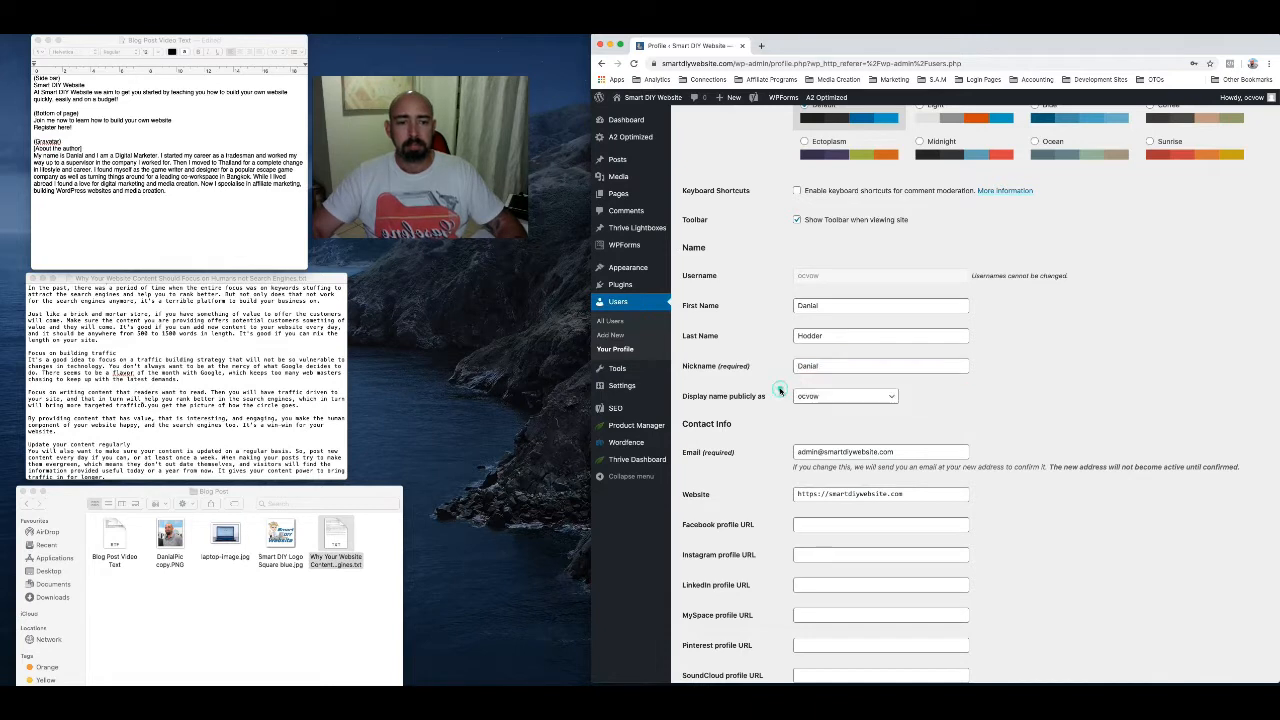
{"action": "left_click", "coordinate": [889, 401]}
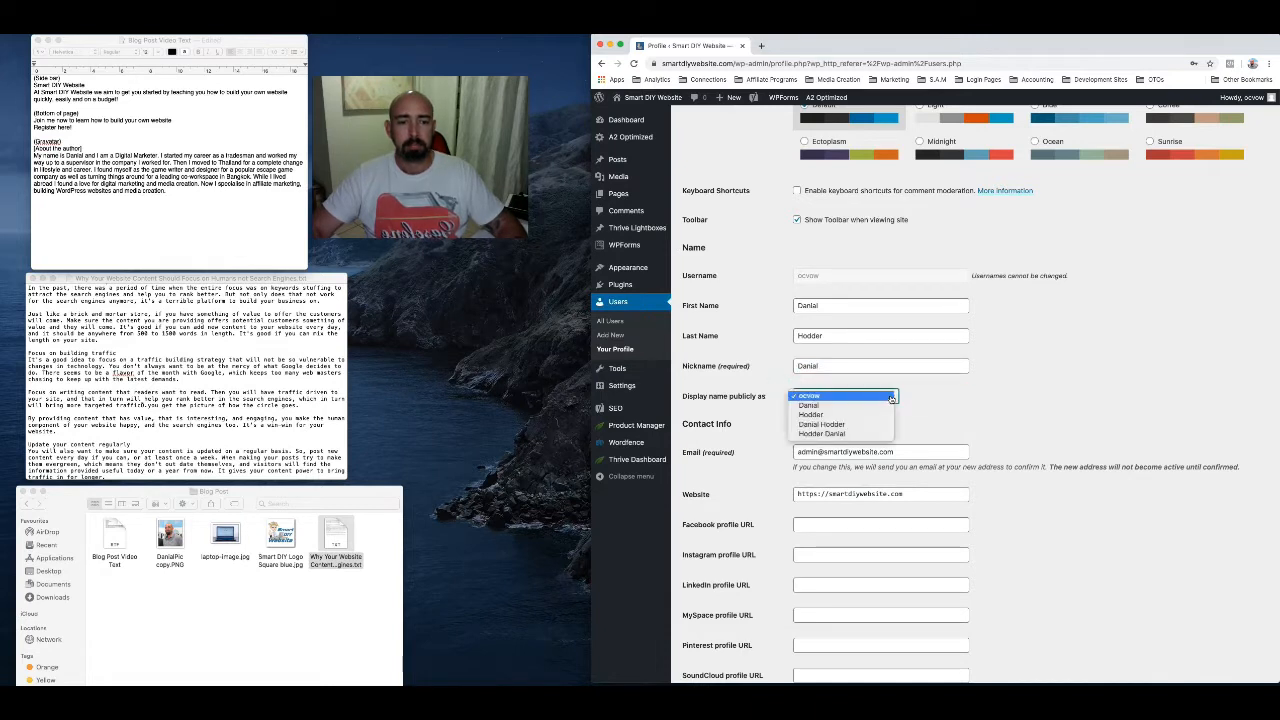
{"action": "left_click", "coordinate": [849, 407]}
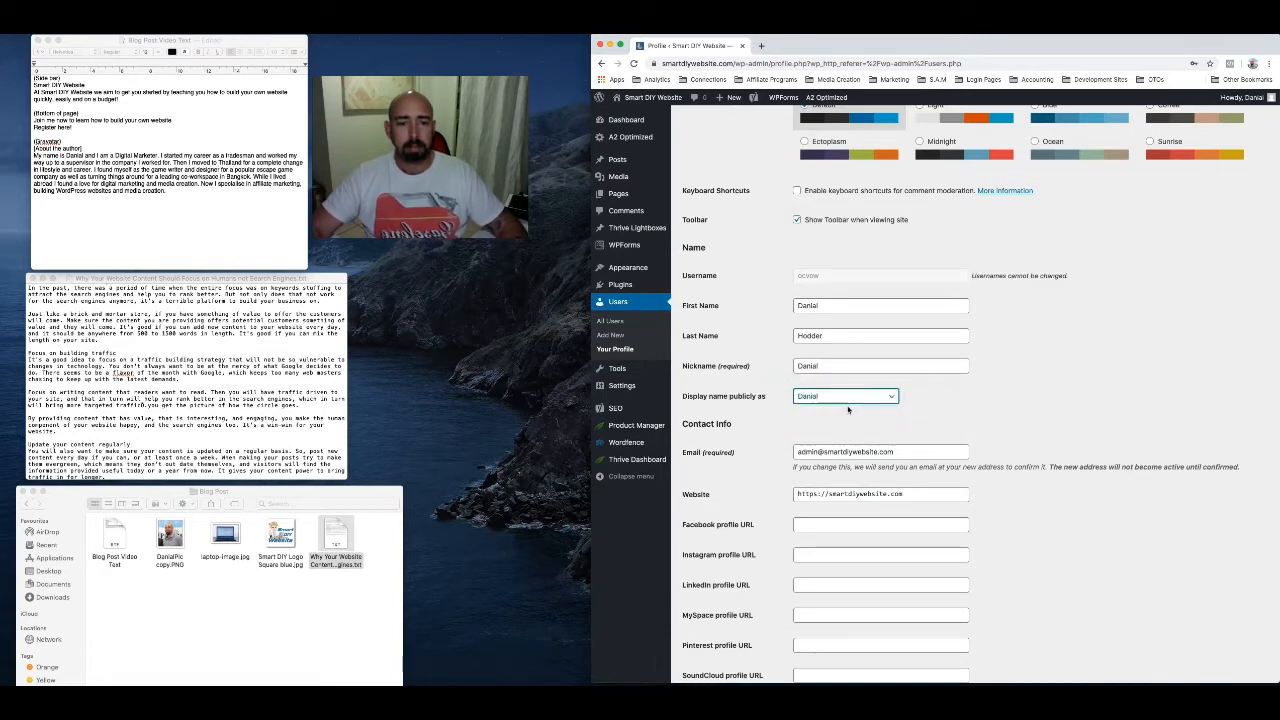
Set the Facebook profile URL in the profile's Contact Info to fb.com/smartdiywebsite
{"action": "scroll", "coordinate": [784, 440], "scroll_direction": "down", "scroll_amount": 1}
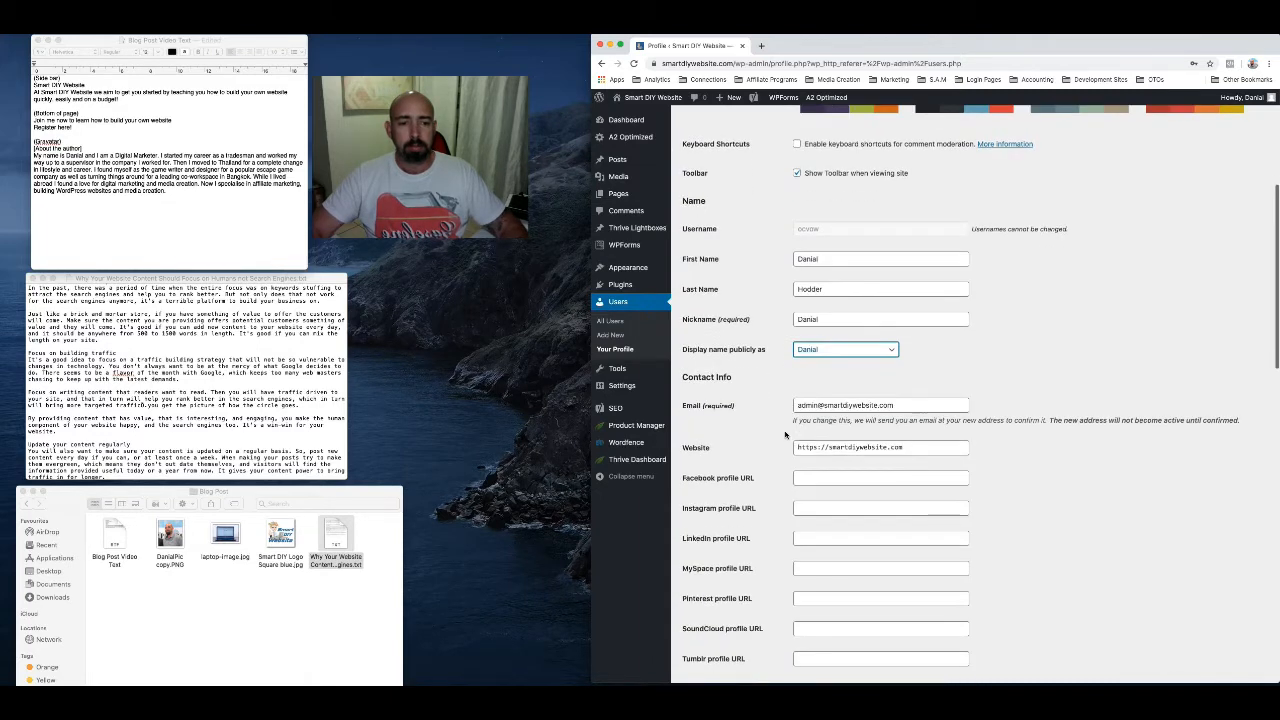
{"action": "scroll", "coordinate": [766, 488], "scroll_direction": "down", "scroll_amount": 3}
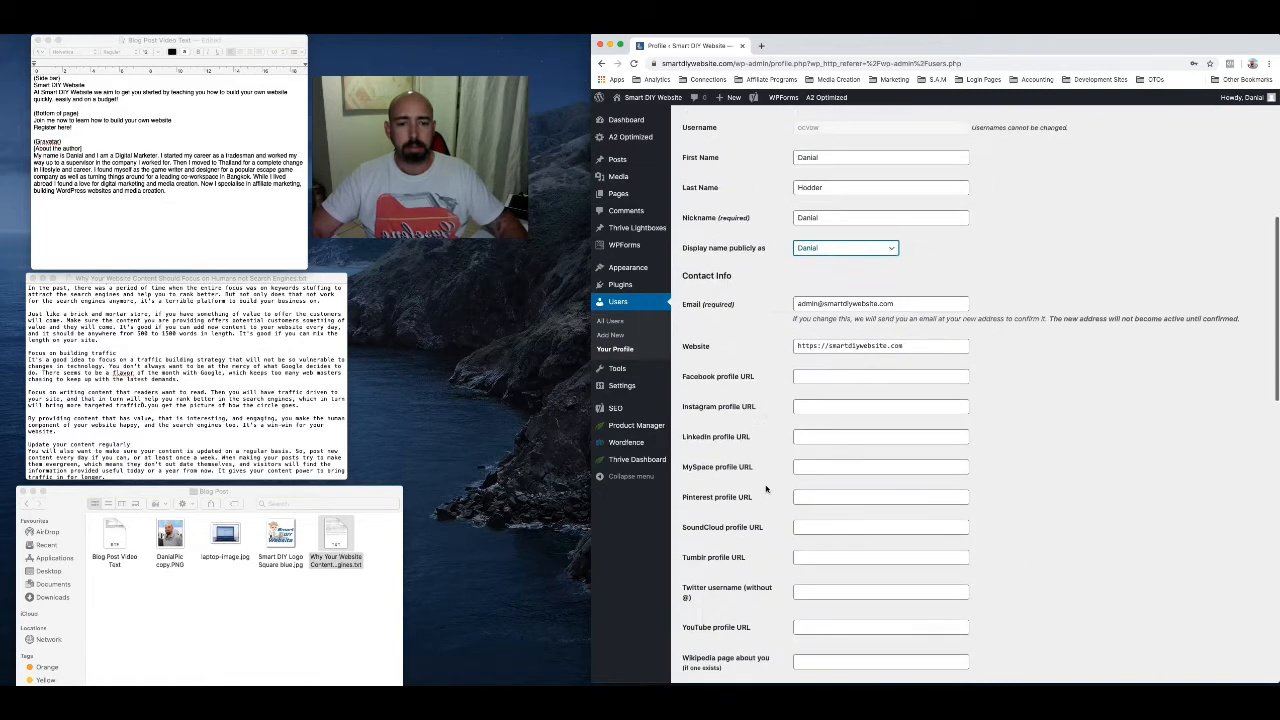
{"action": "left_click", "coordinate": [826, 369]}
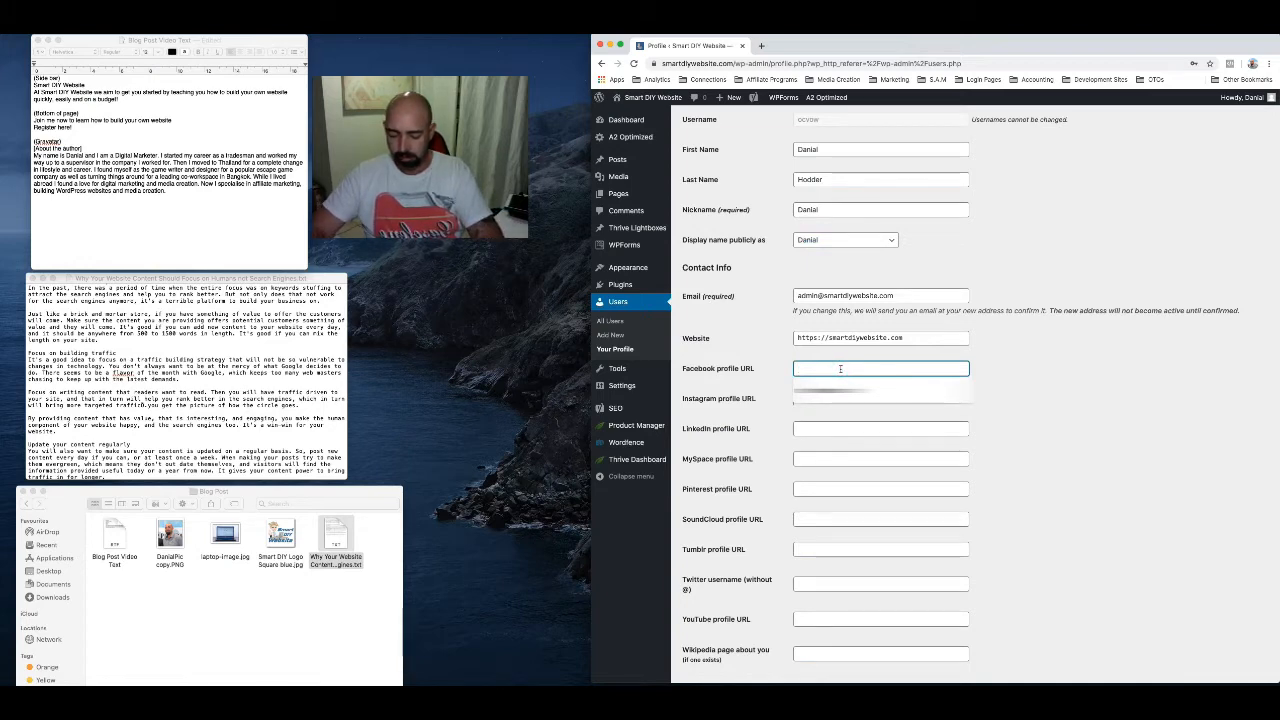
{"action": "type", "text": "fb"}
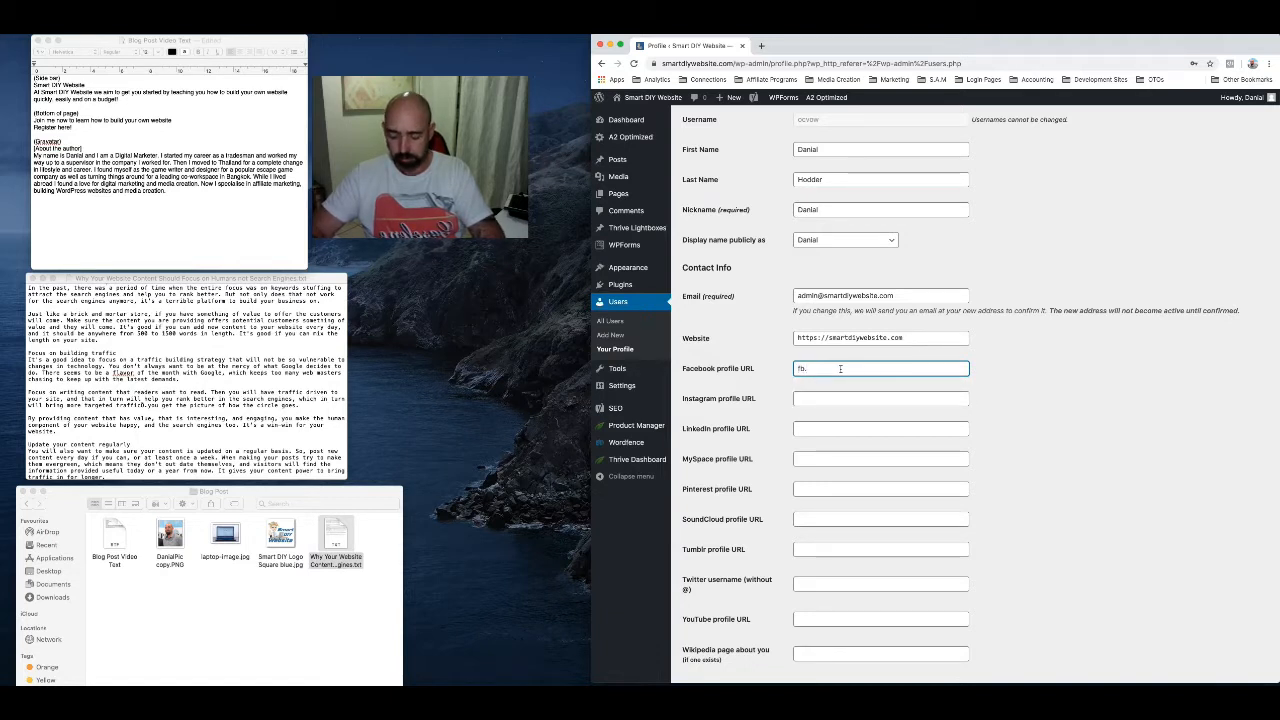
{"action": "type", "text": ".com"}
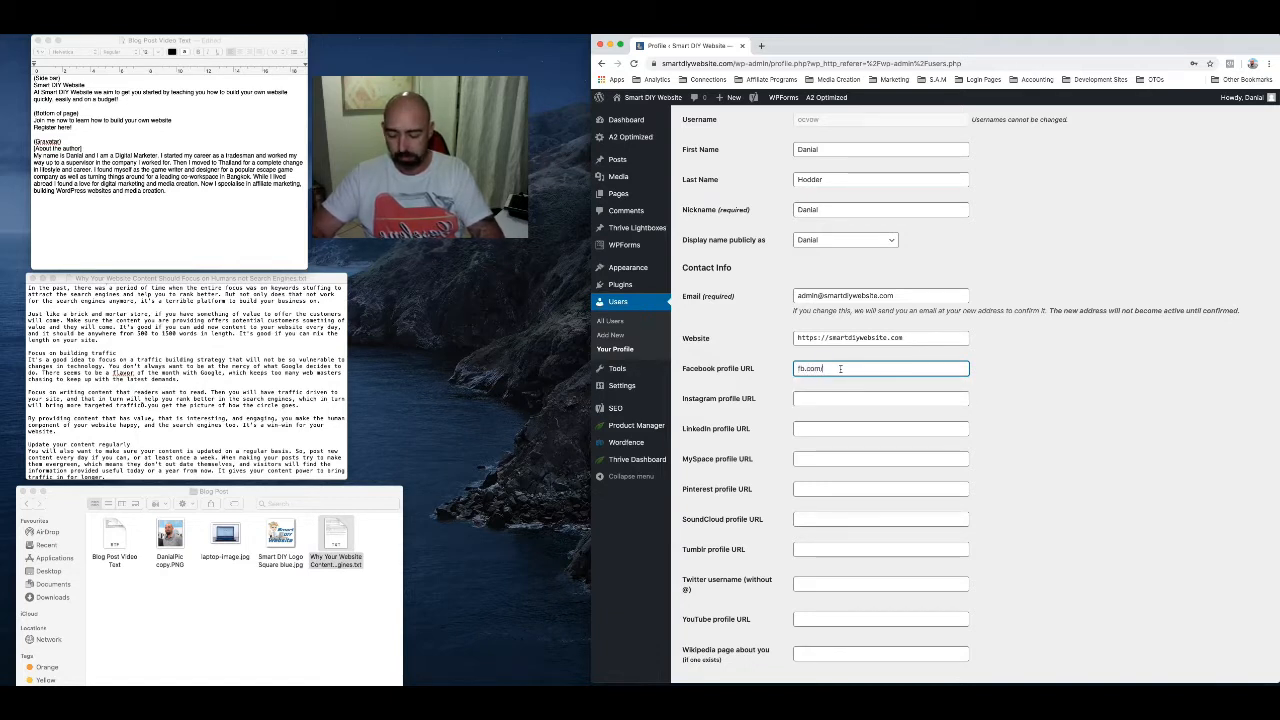
{"action": "type", "text": "/smartdiywe"}
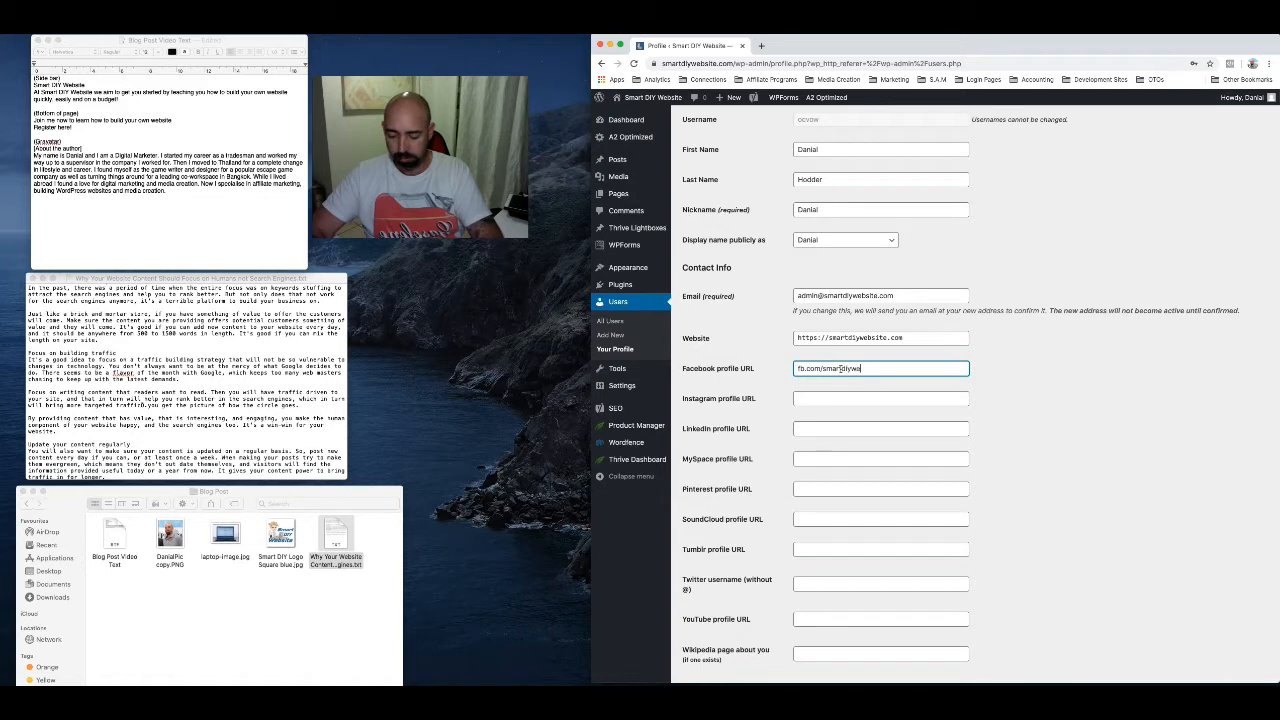
{"action": "type", "text": "bsite"}
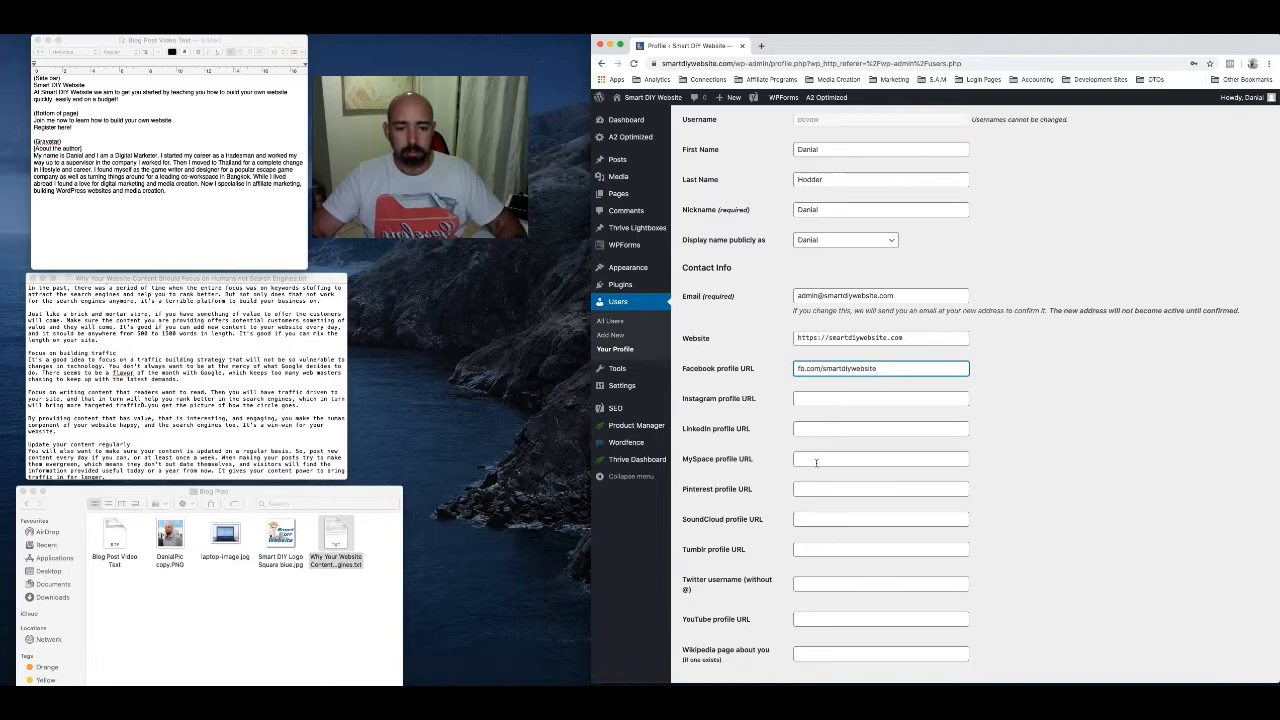
Copy the About the author paragraph from the Blog Post Video Text document into the profile's Biographical Info
{"action": "scroll", "coordinate": [817, 516], "scroll_direction": "down", "scroll_amount": 3}
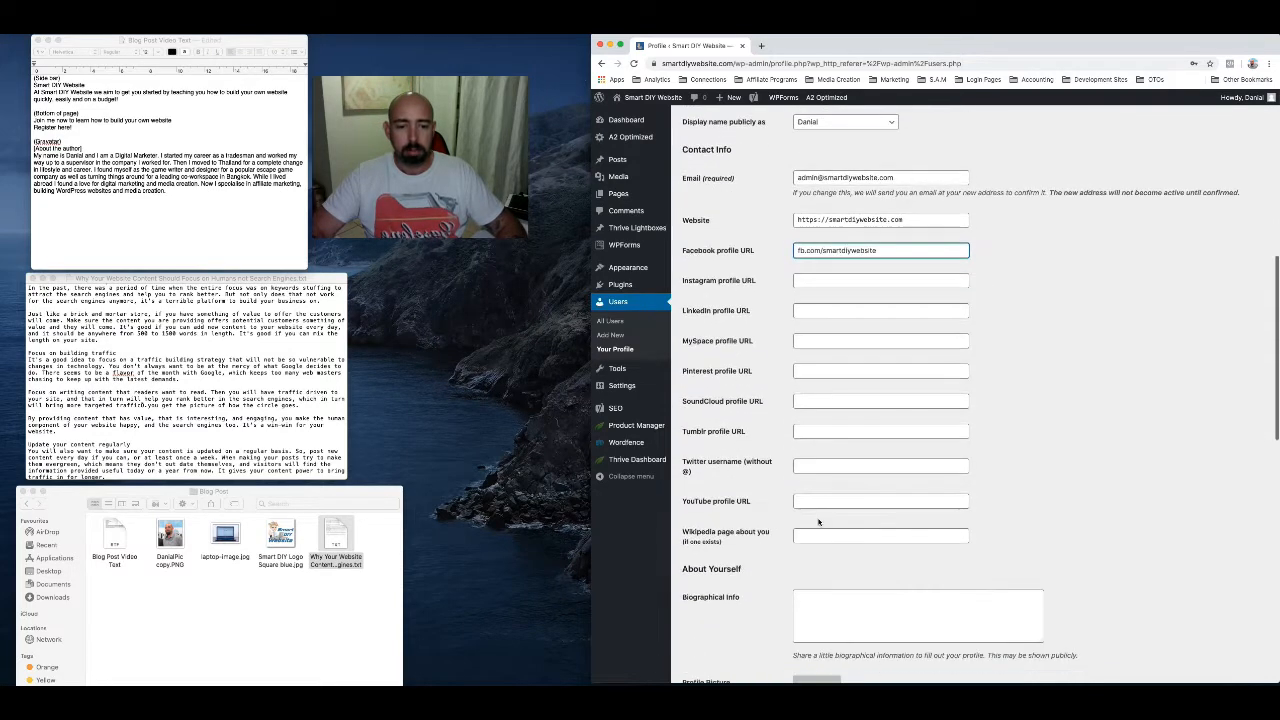
{"action": "scroll", "coordinate": [818, 521], "scroll_direction": "down", "scroll_amount": 2}
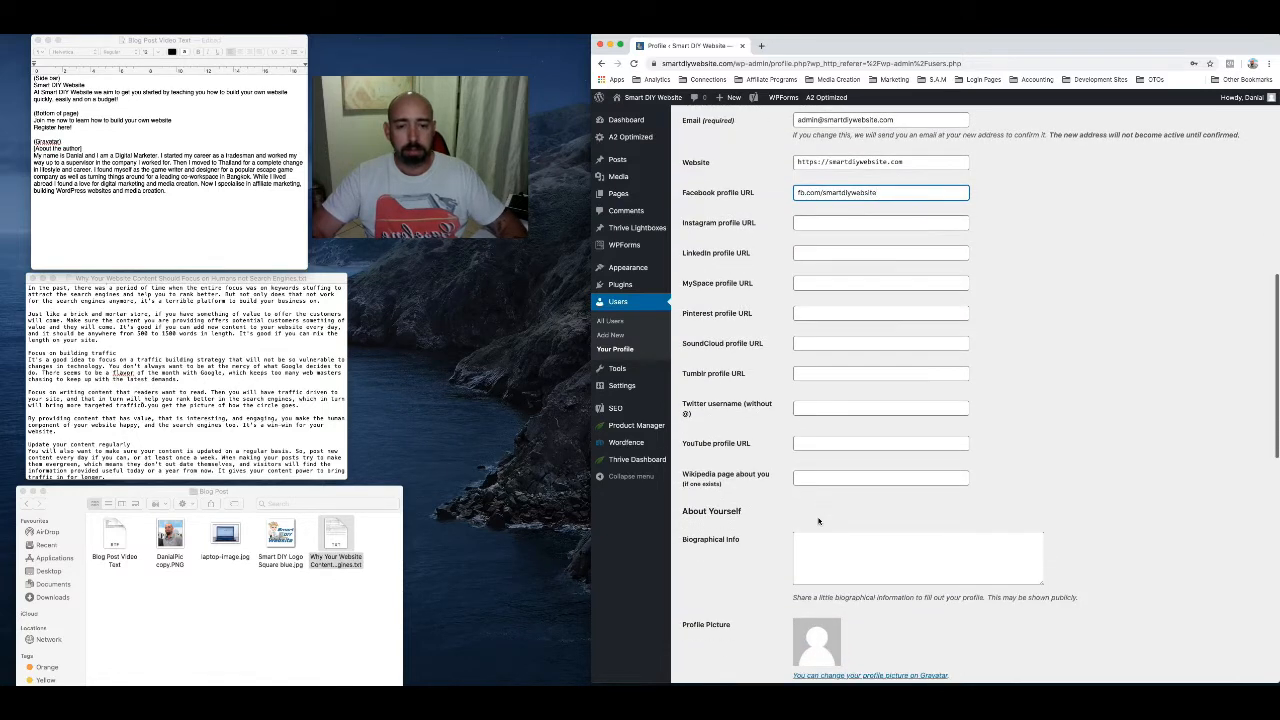
{"action": "scroll", "coordinate": [782, 567], "scroll_direction": "down", "scroll_amount": 3}
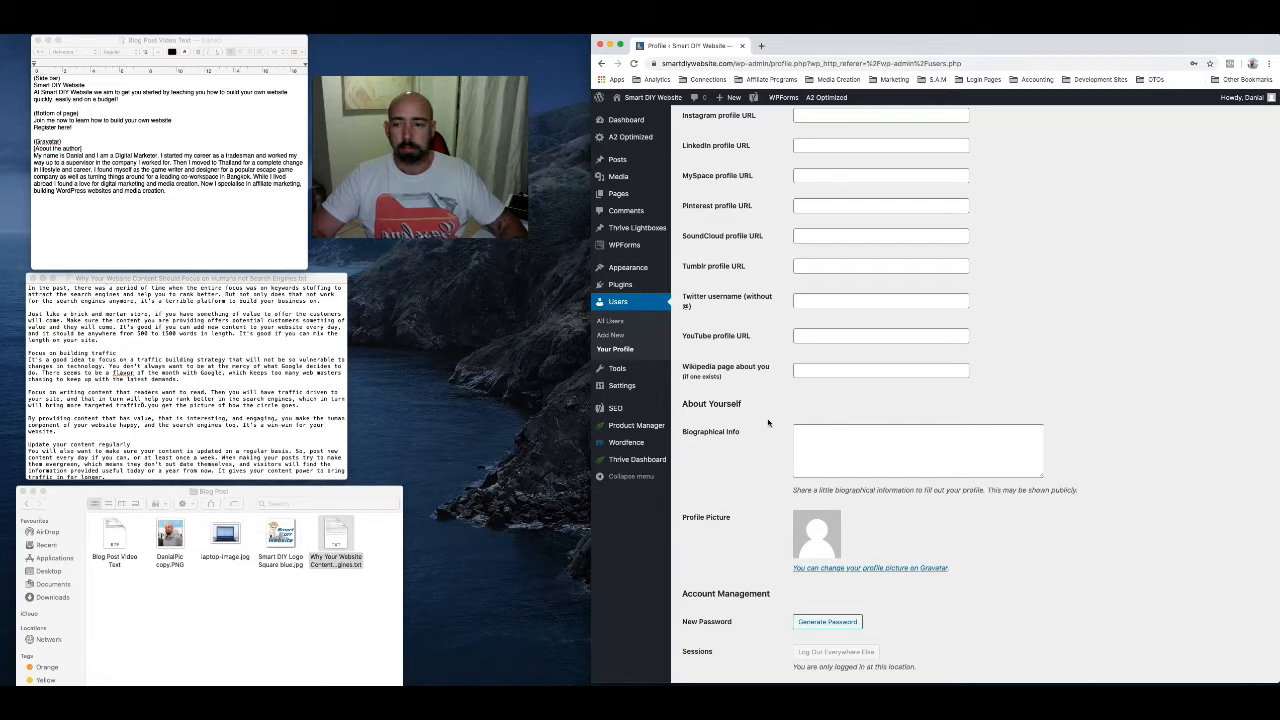
{"action": "left_click", "coordinate": [168, 193]}
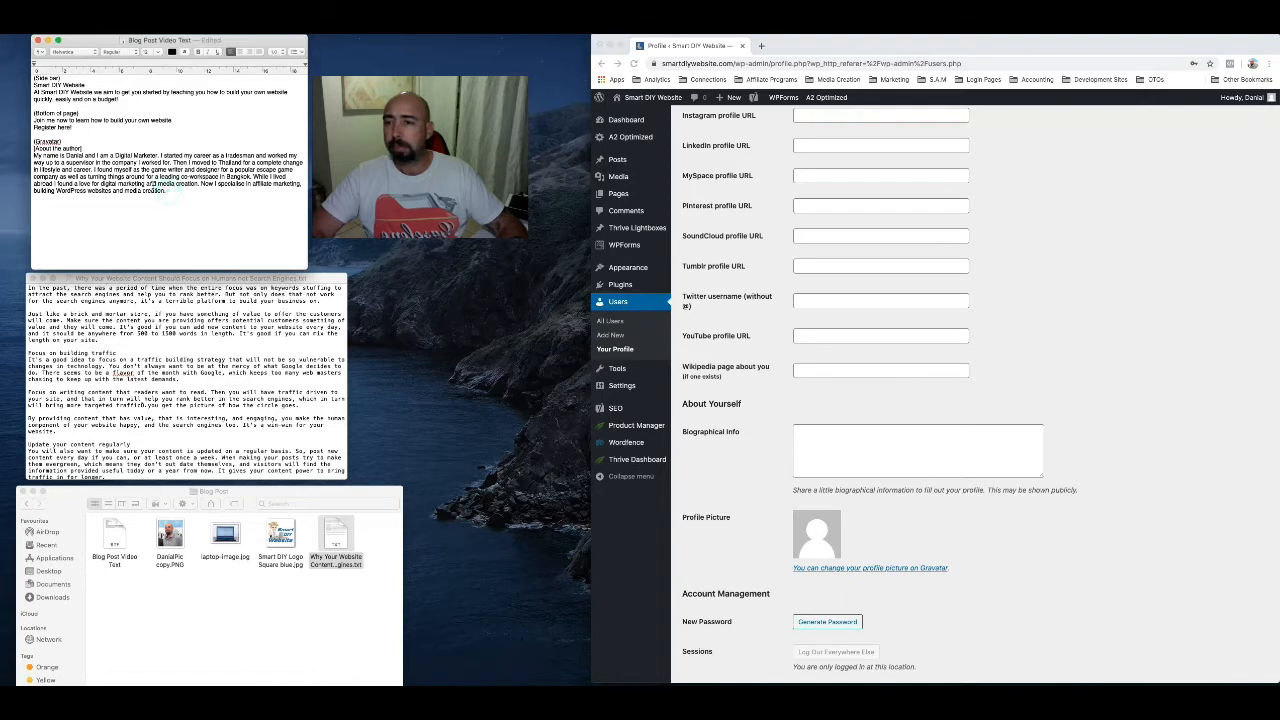
{"action": "left_click_drag", "start_coordinate": [168, 193], "coordinate": [33, 156]}
{"action": "key", "text": "super+c"}
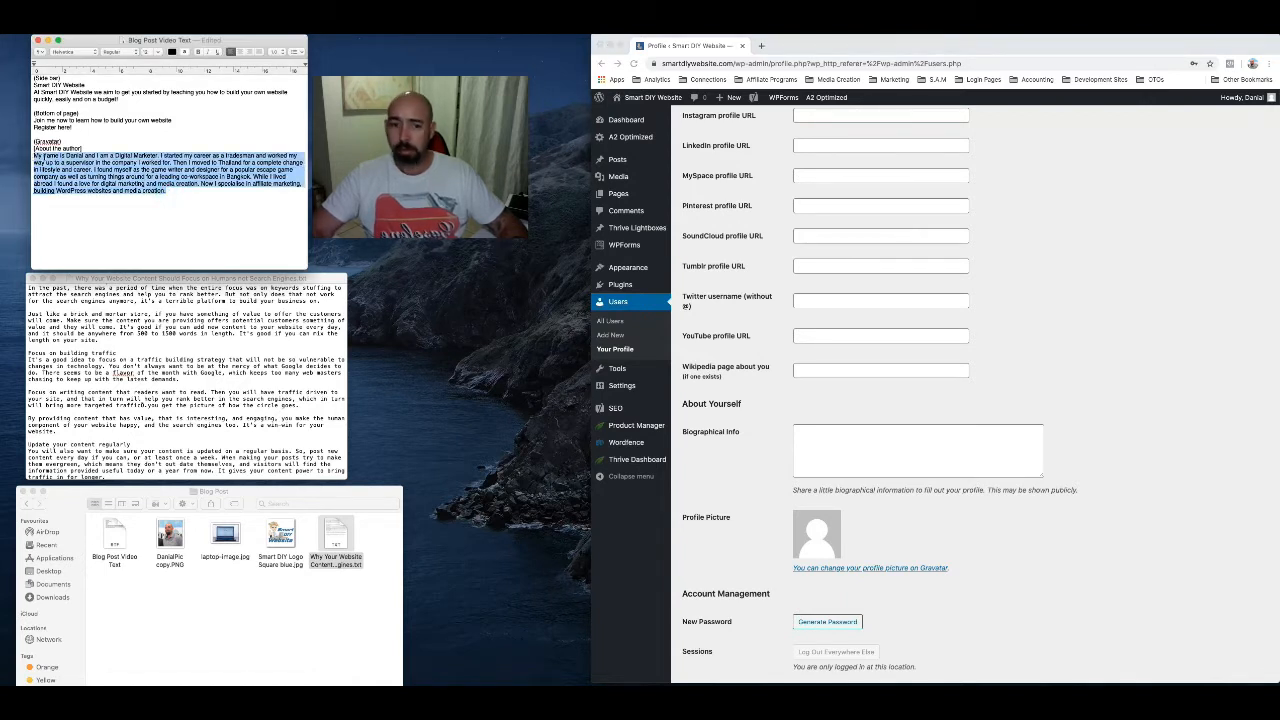
{"action": "left_click", "coordinate": [814, 446]}
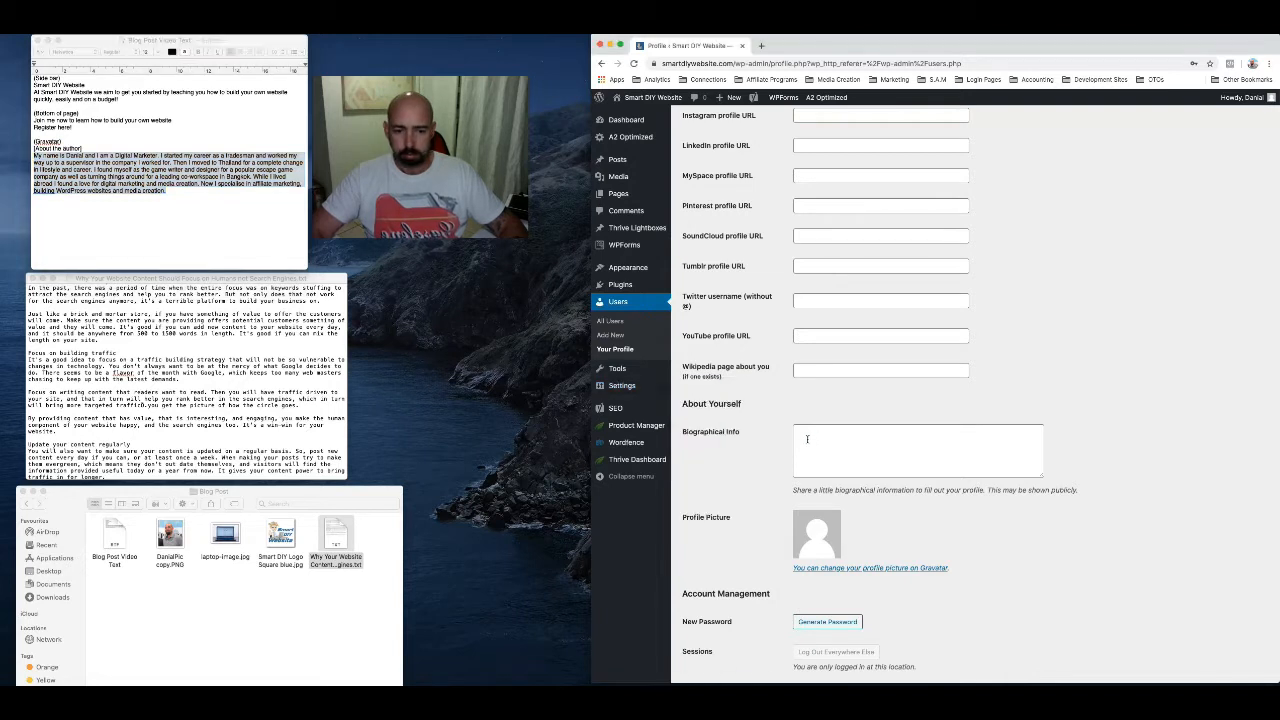
{"action": "left_click", "coordinate": [807, 438]}
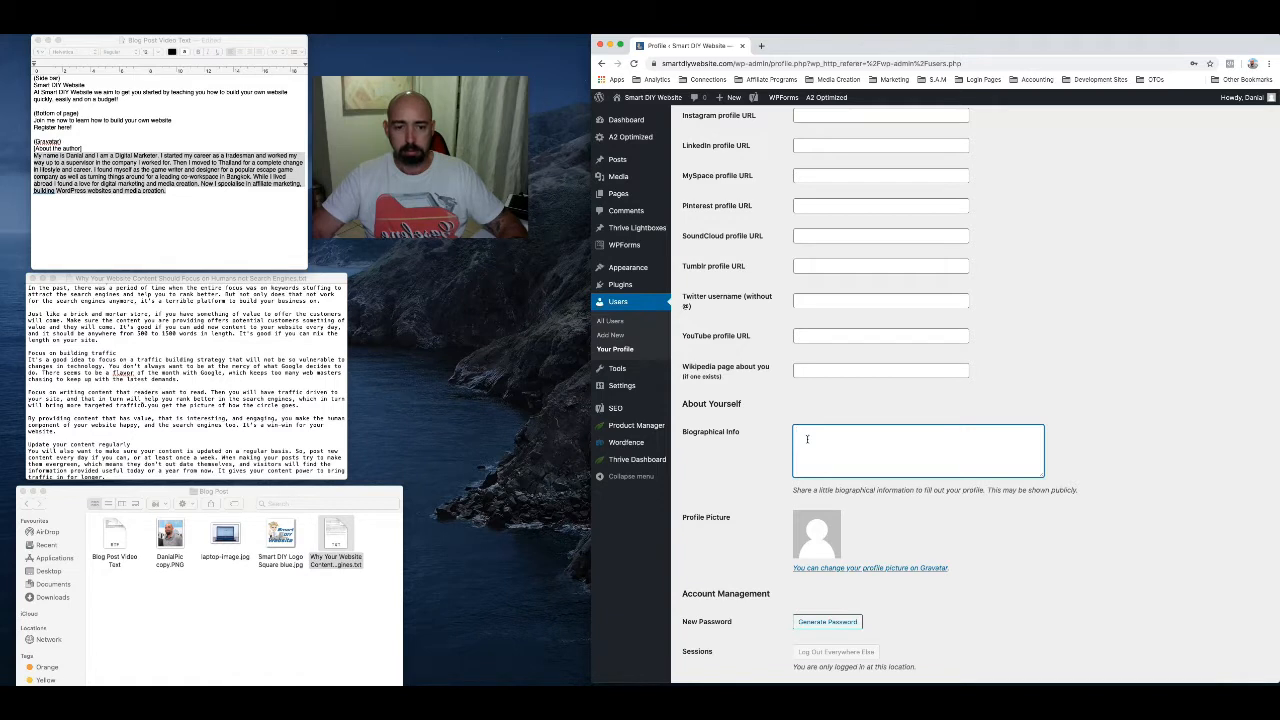
{"action": "key", "text": "super+v"}
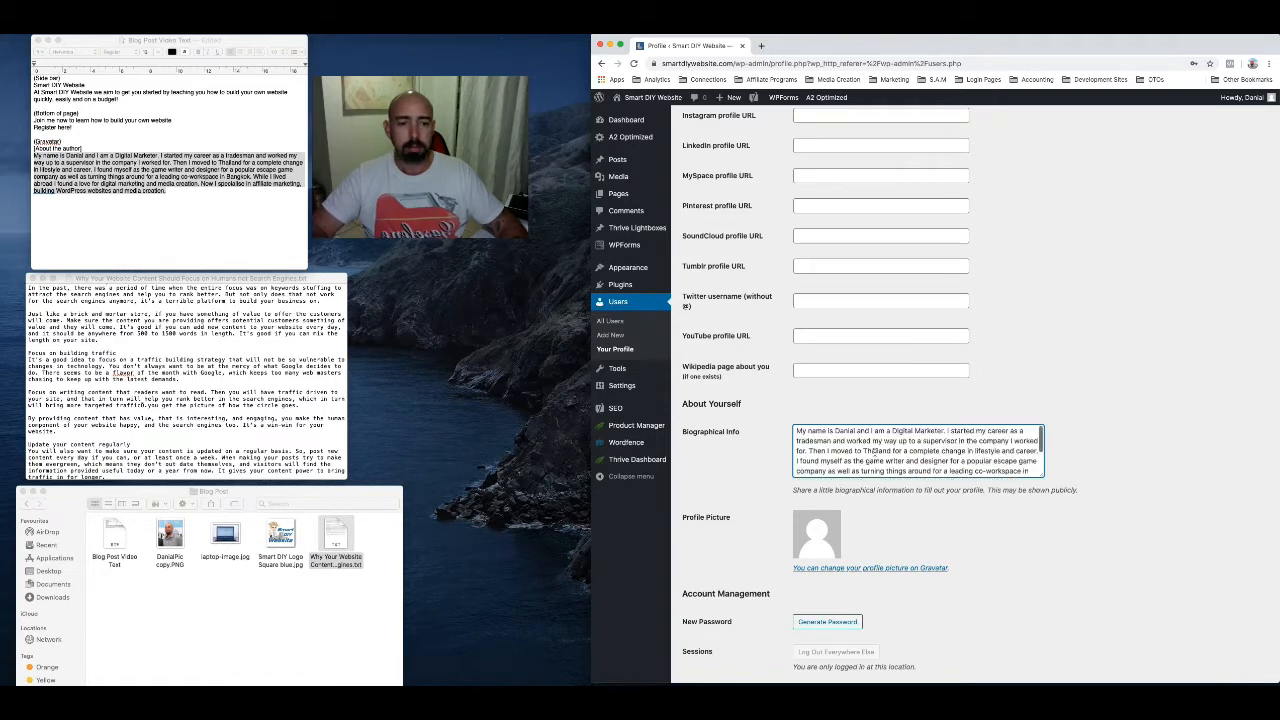
{"action": "scroll", "coordinate": [872, 452], "scroll_direction": "down", "scroll_amount": 2}
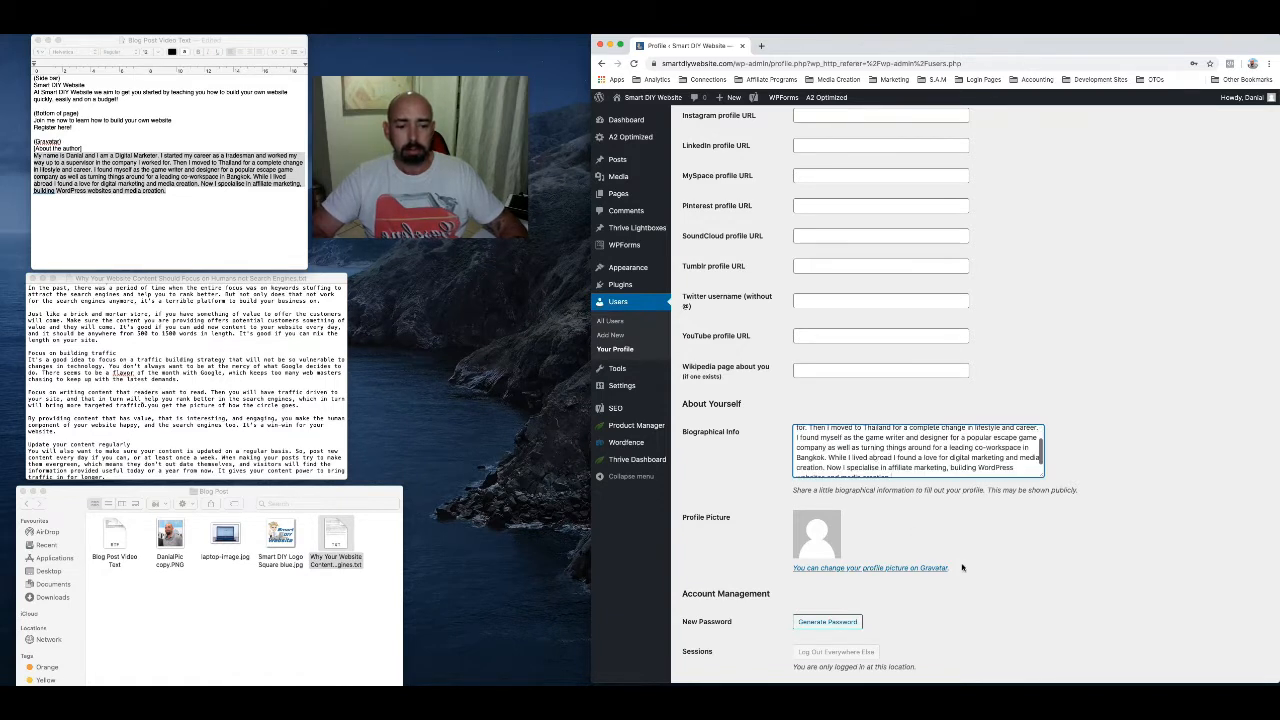
Go to Gravatar from the profile picture section and begin creating an account with the administrator's email address
{"action": "left_click", "coordinate": [903, 569]}
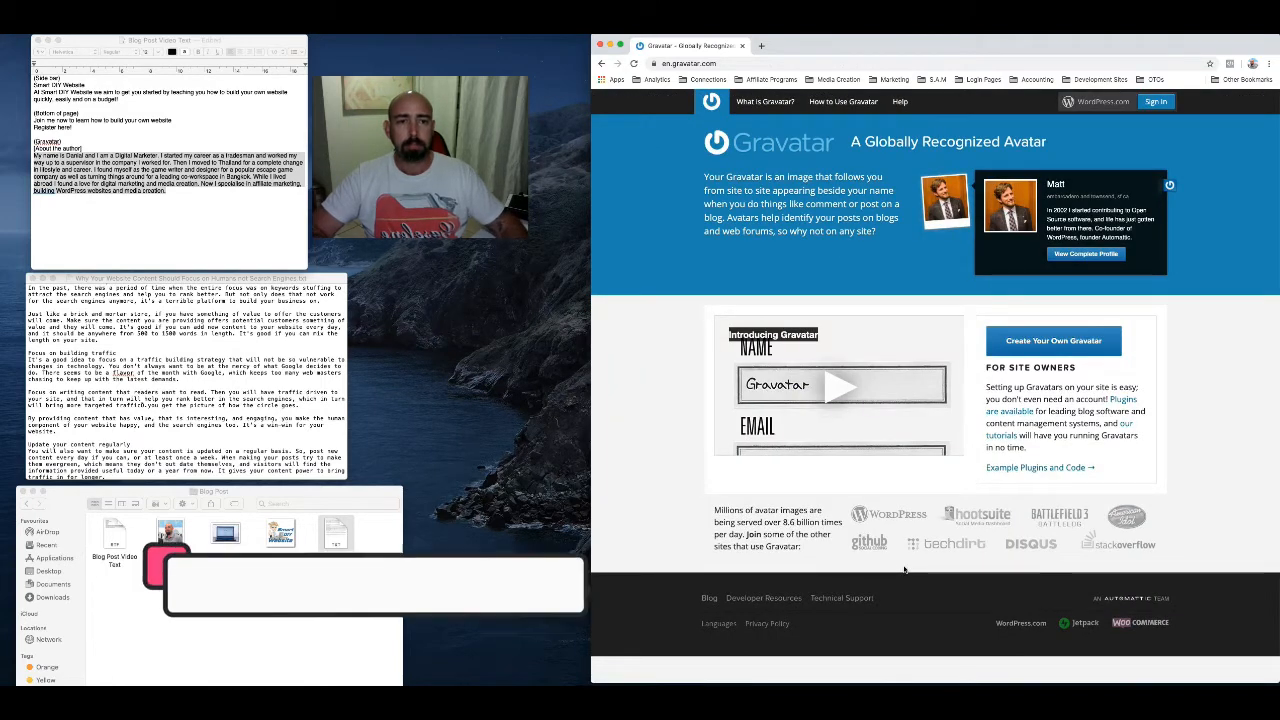
{"action": "left_click", "coordinate": [1052, 343]}
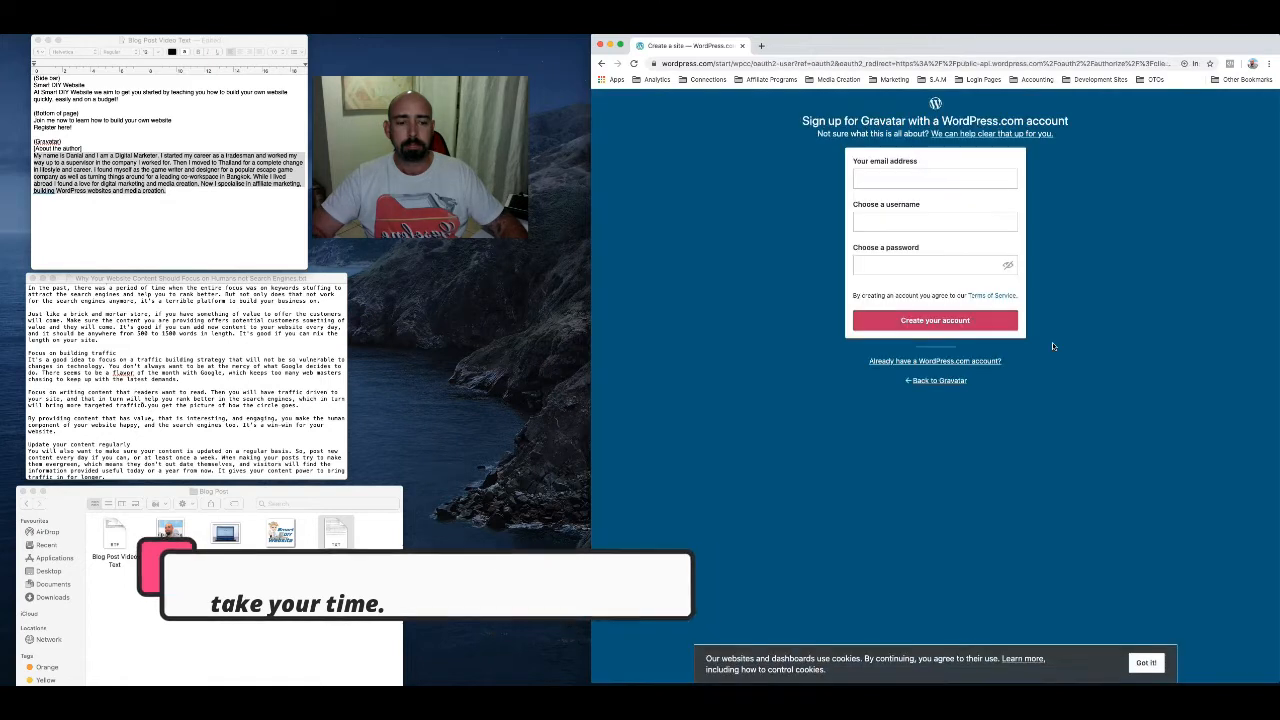
{"action": "left_click", "coordinate": [884, 181]}
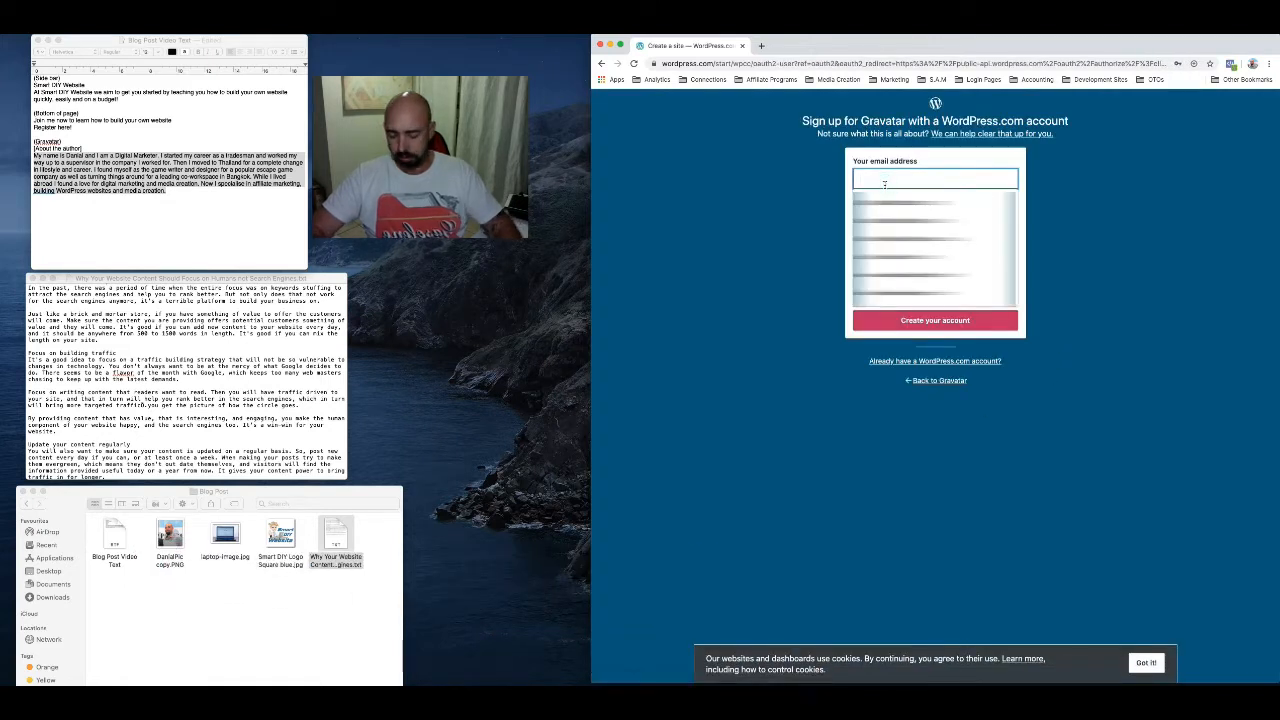
{"action": "type", "text": "admin"}
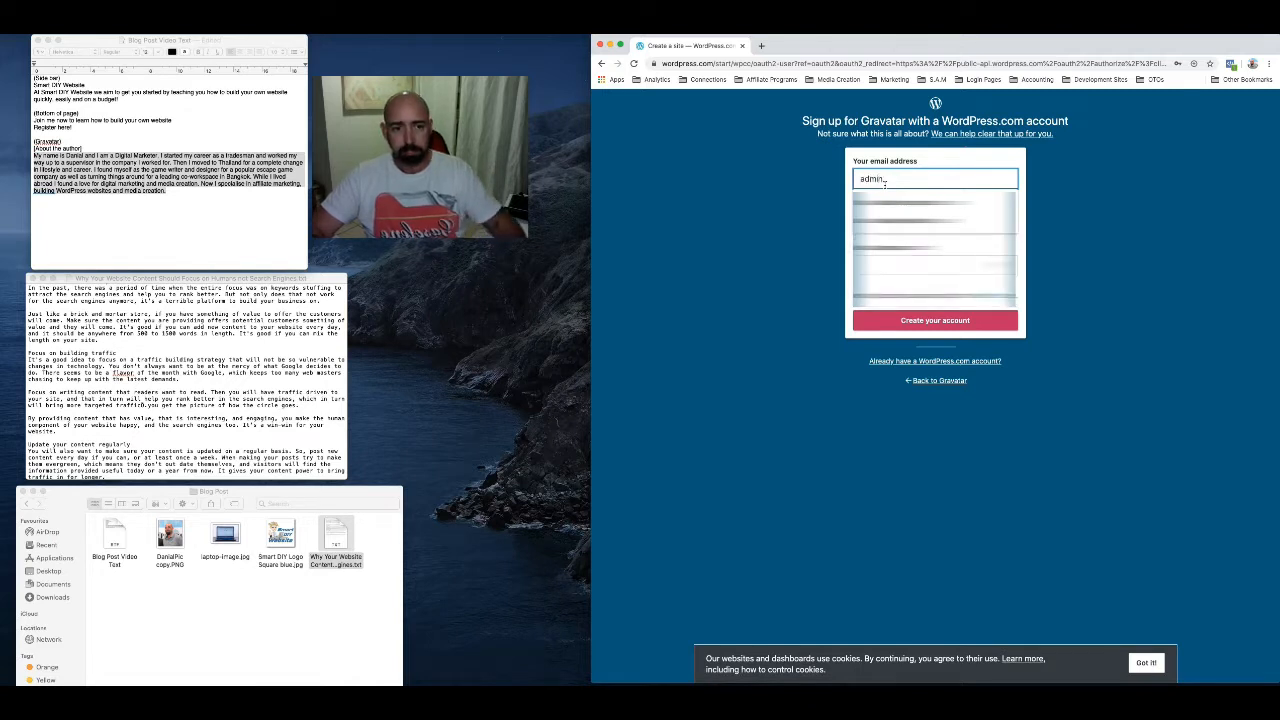
{"action": "left_click", "coordinate": [908, 204]}
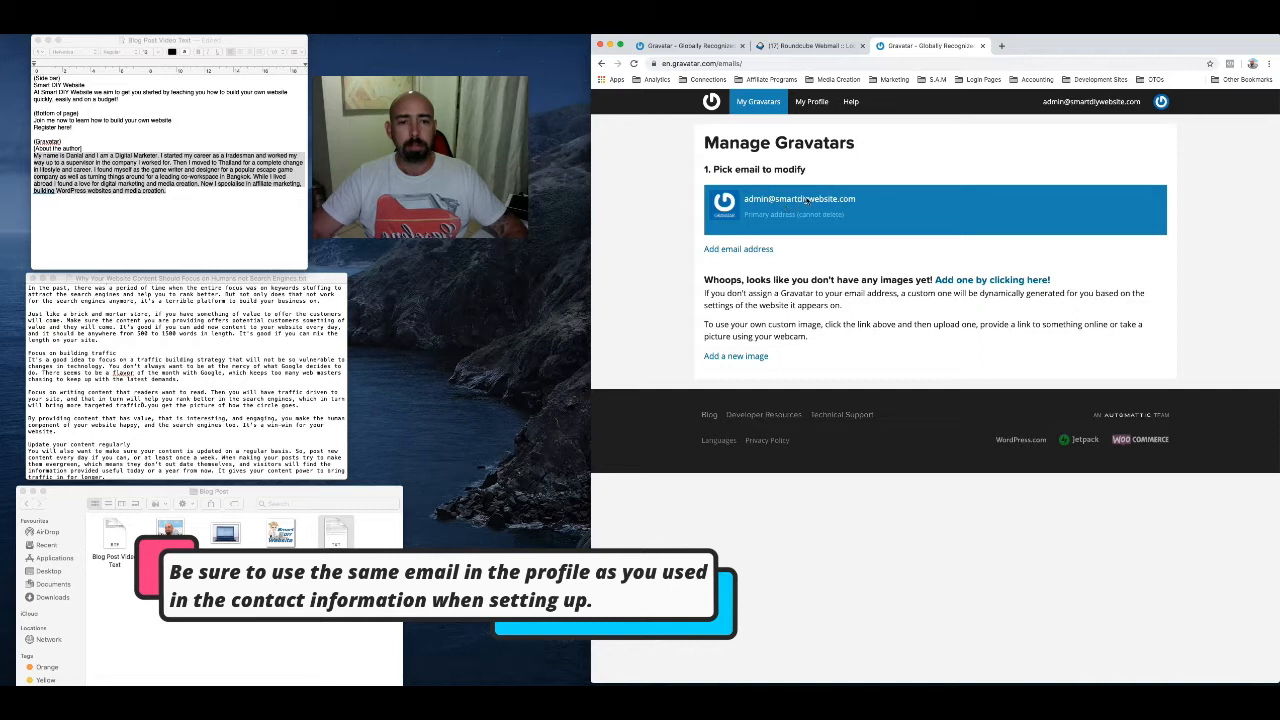
Add a new Gravatar image from the computer, choosing the site owner's portrait PNG as the file
{"action": "left_click", "coordinate": [980, 281]}
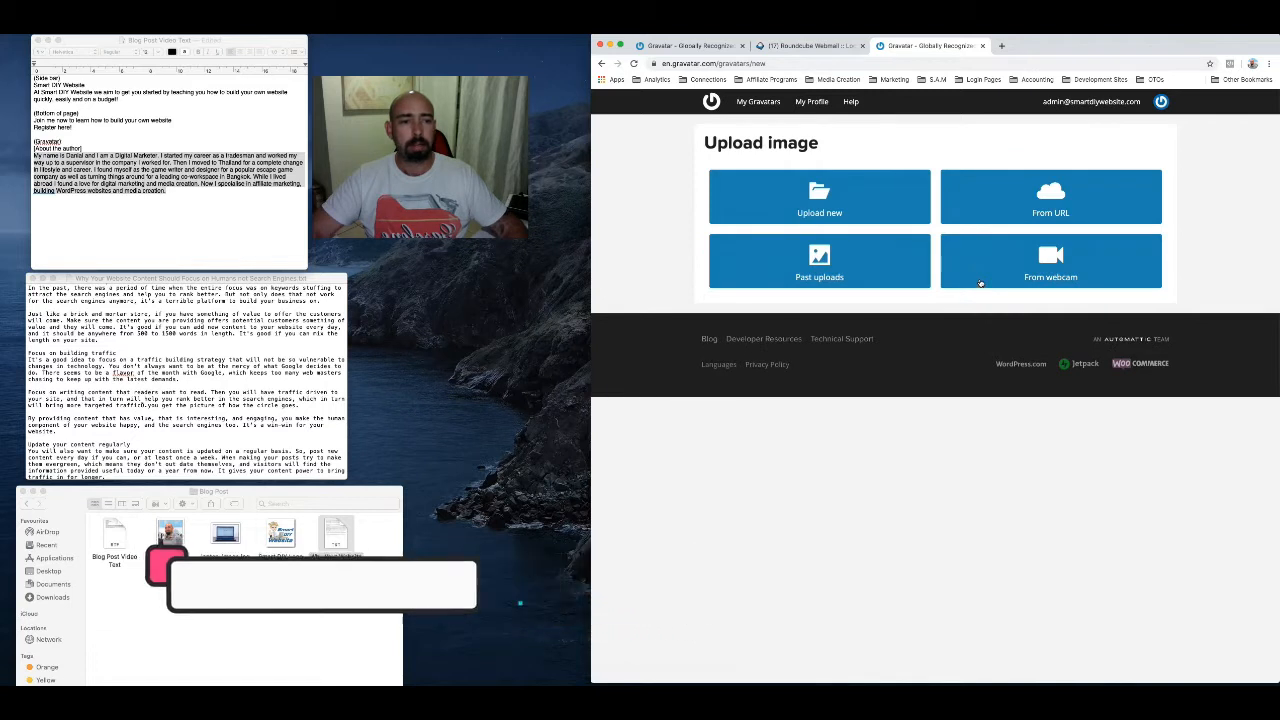
{"action": "left_click", "coordinate": [807, 199]}
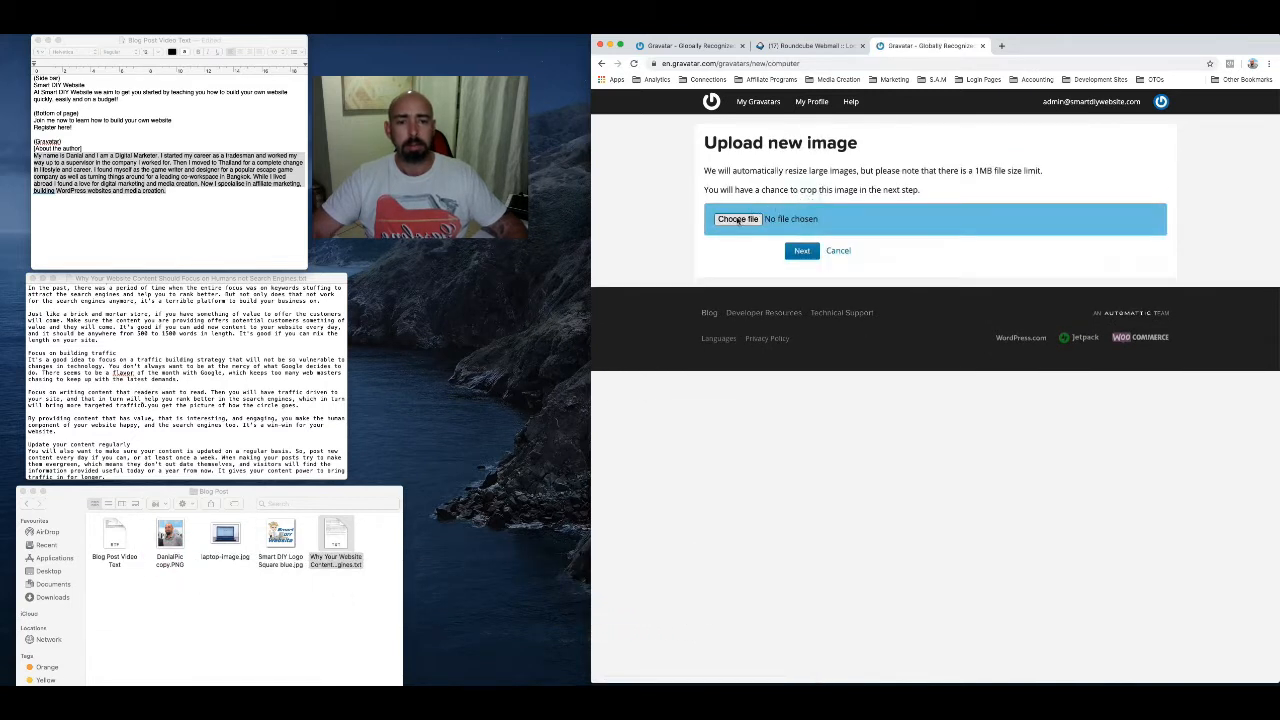
{"action": "left_click", "coordinate": [737, 220]}
{"action": "left_click", "coordinate": [899, 117]}
{"action": "double_click", "coordinate": [899, 117]}
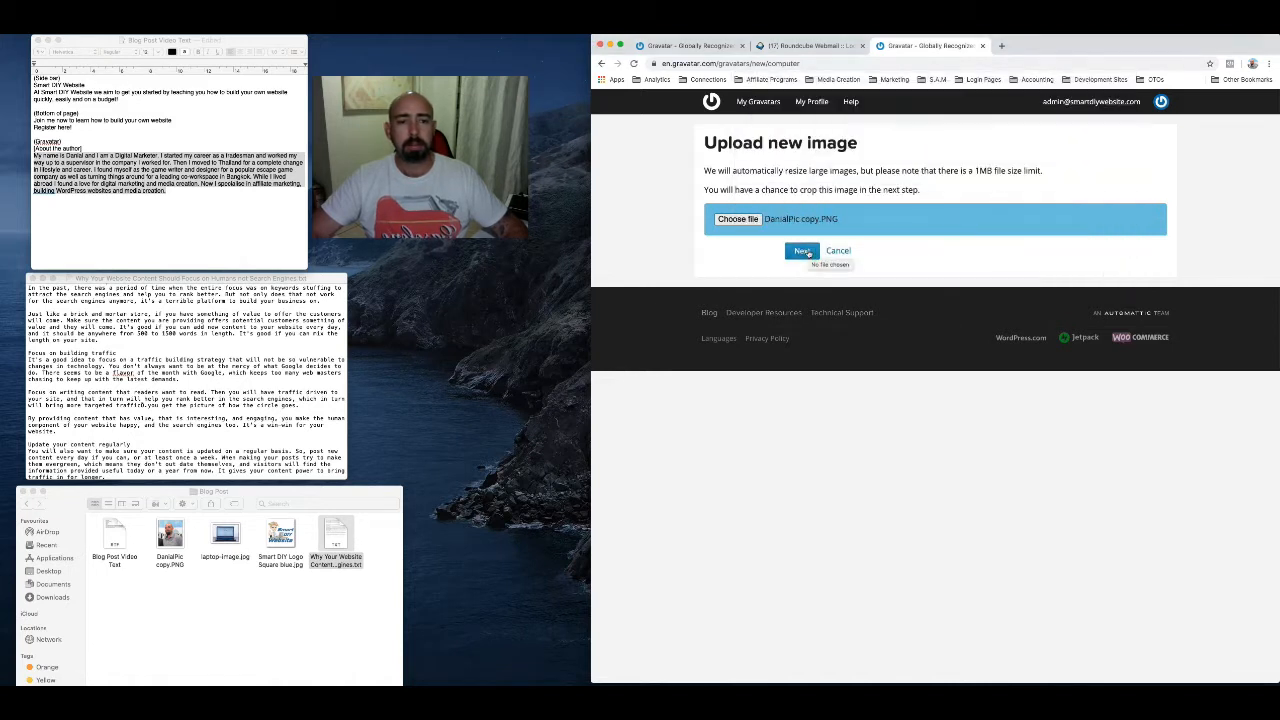
Upload the chosen portrait with the suggested crop and give it a G rating
{"action": "left_click", "coordinate": [806, 251]}
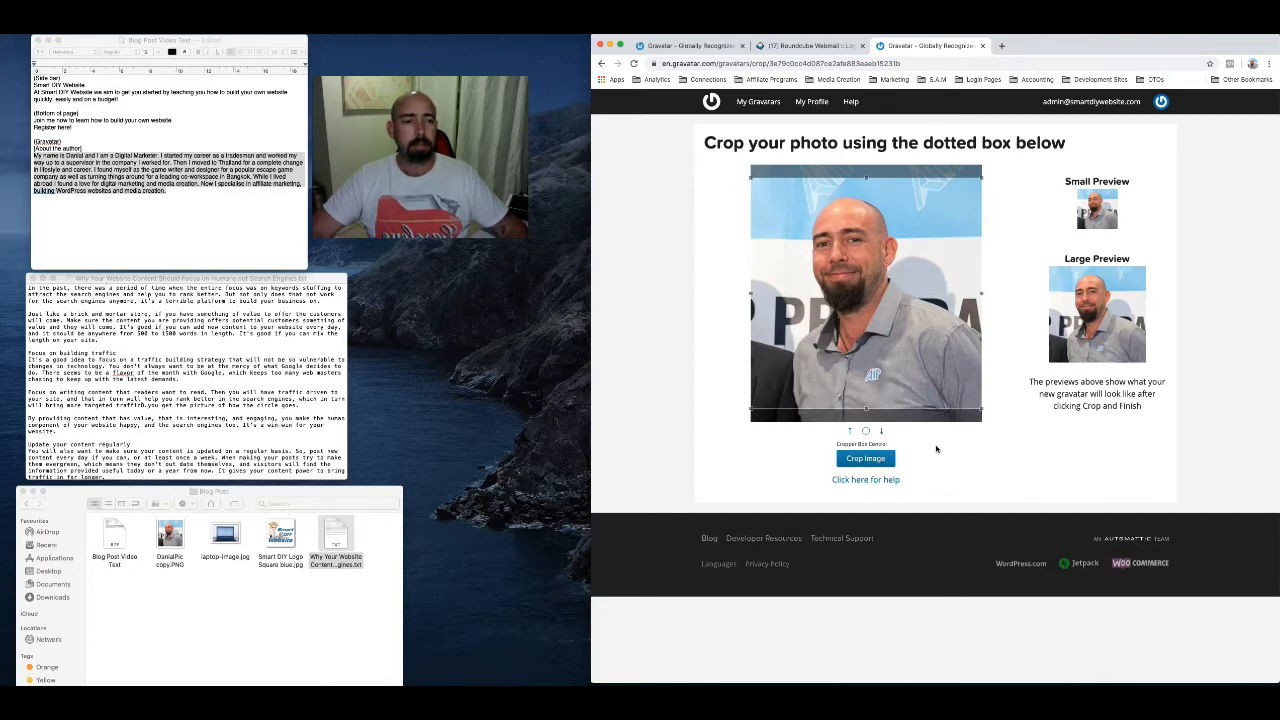
{"action": "left_click", "coordinate": [866, 461]}
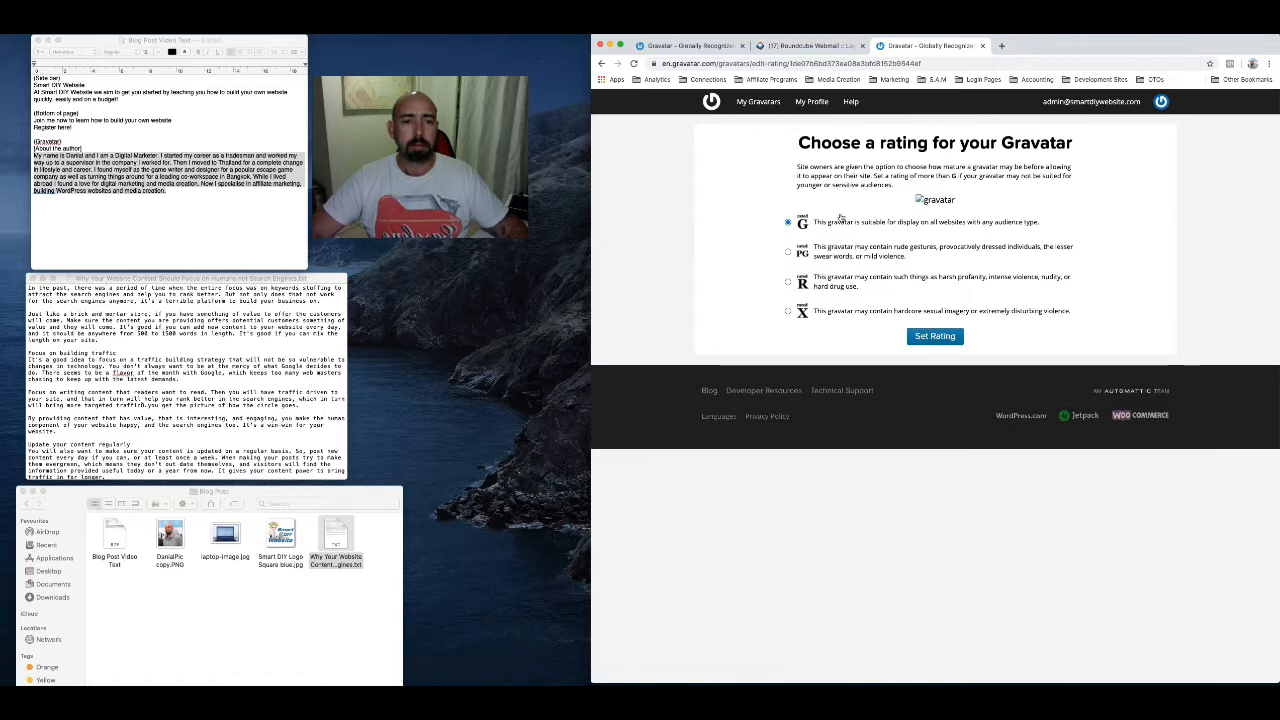
{"action": "left_click", "coordinate": [936, 336]}
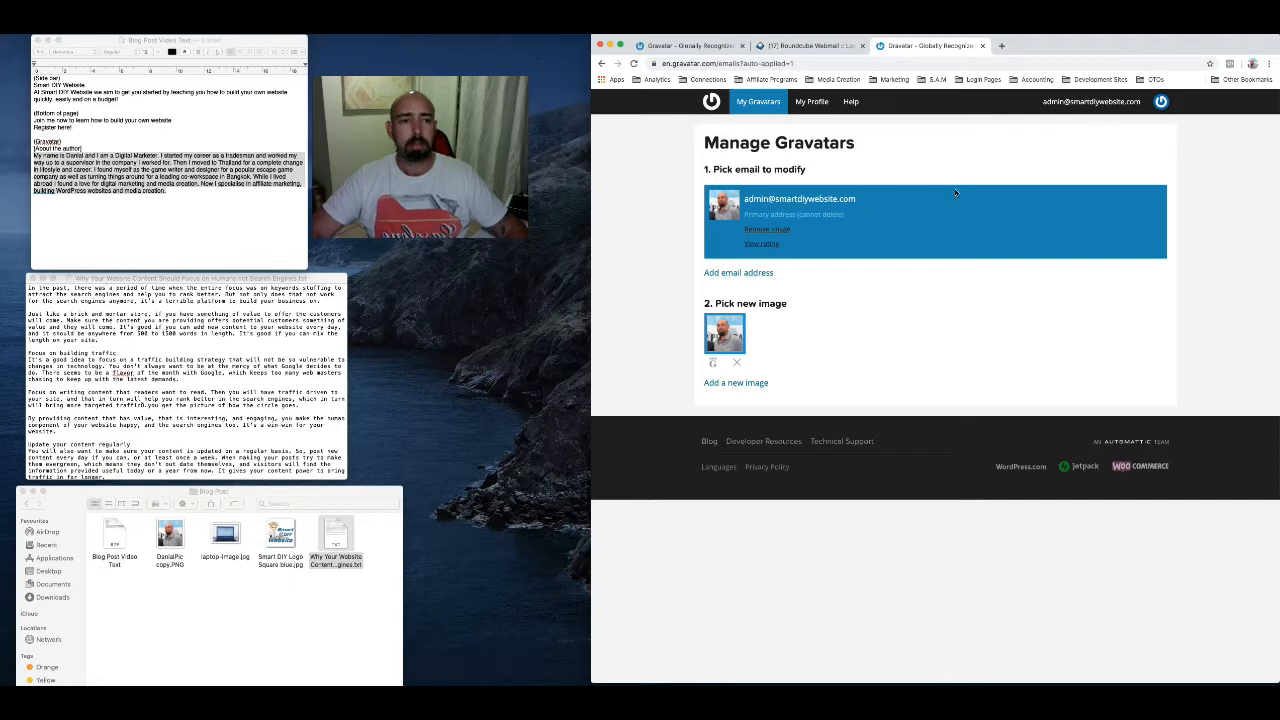
Open the Gravatar profile details and replace the display name with the owner's full name followed by 12345
{"action": "left_click", "coordinate": [803, 104]}
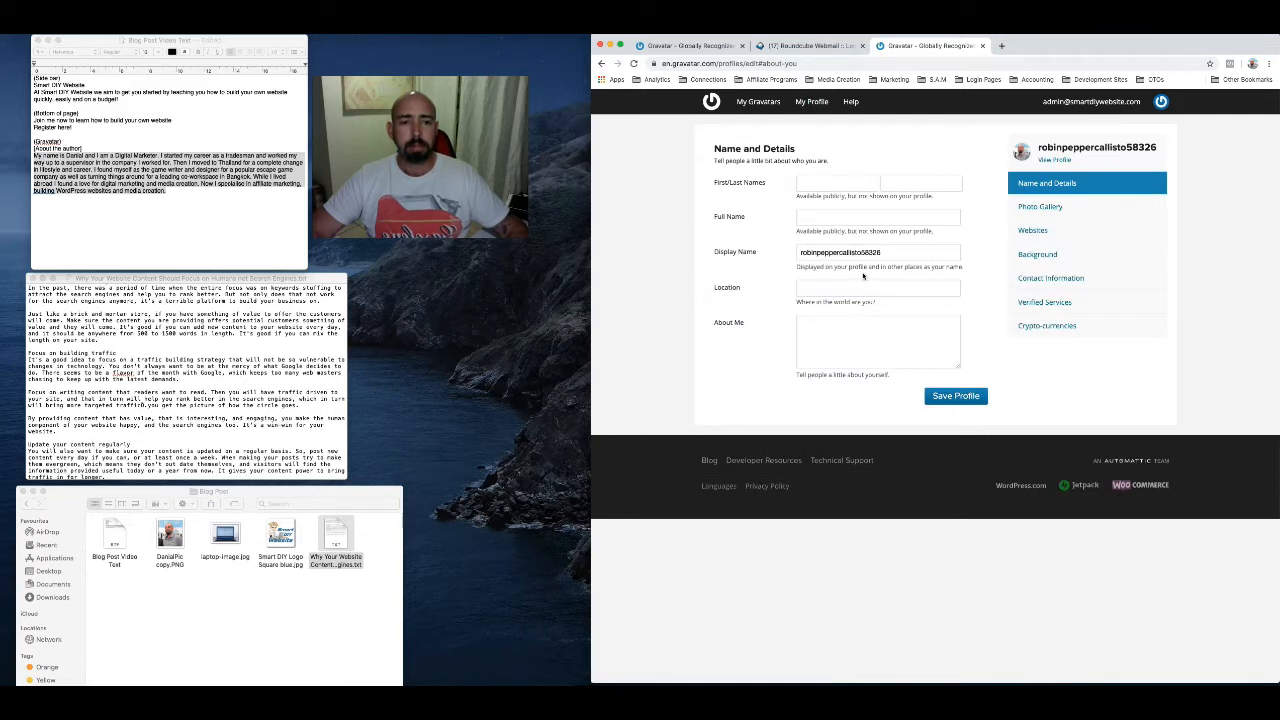
{"action": "left_click_drag", "start_coordinate": [887, 252], "coordinate": [790, 260]}
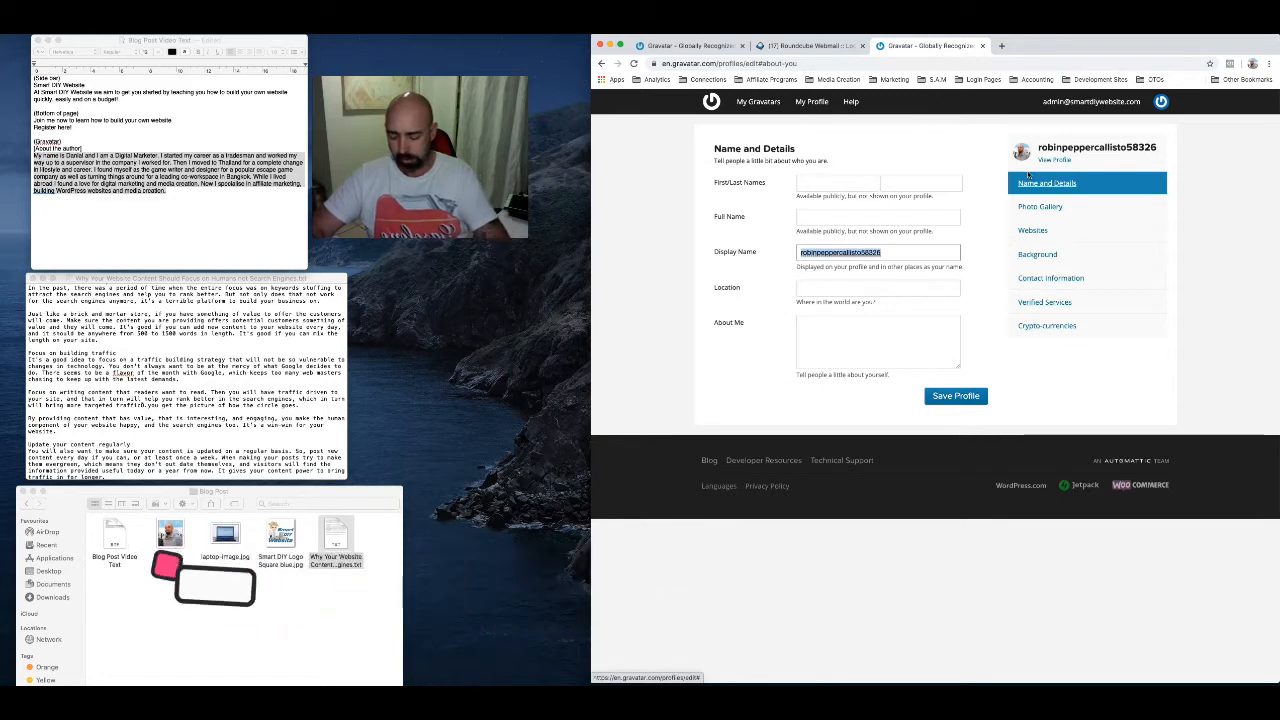
{"action": "type", "text": "Danial"}
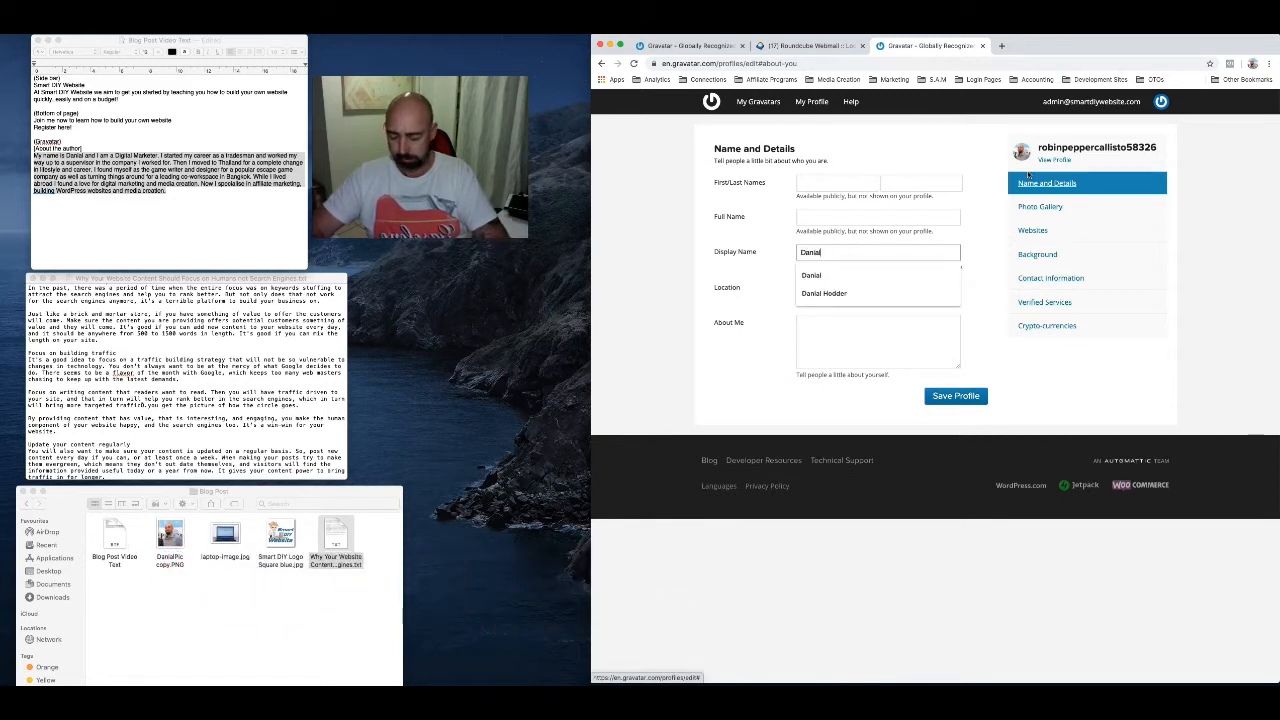
{"action": "type", "text": "Hodder12345"}
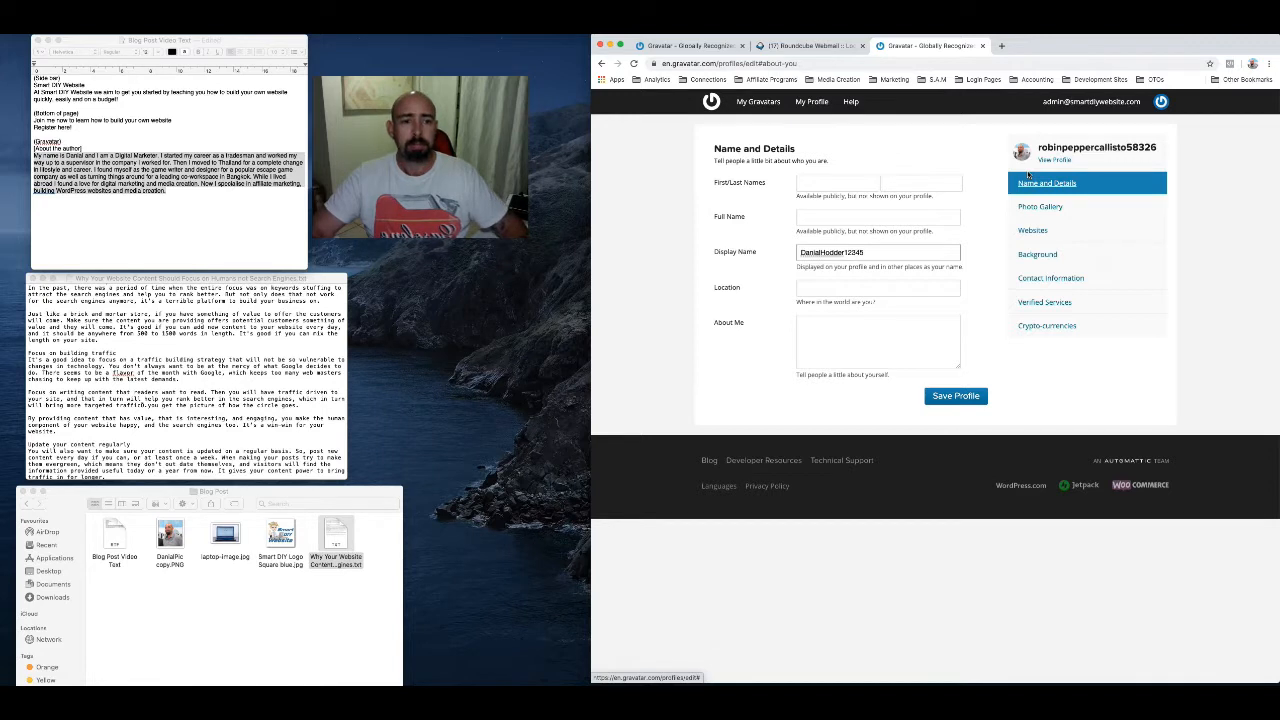
Fill in the owner's first and last names in the Gravatar profile's Name and Details
{"action": "left_click", "coordinate": [817, 181]}
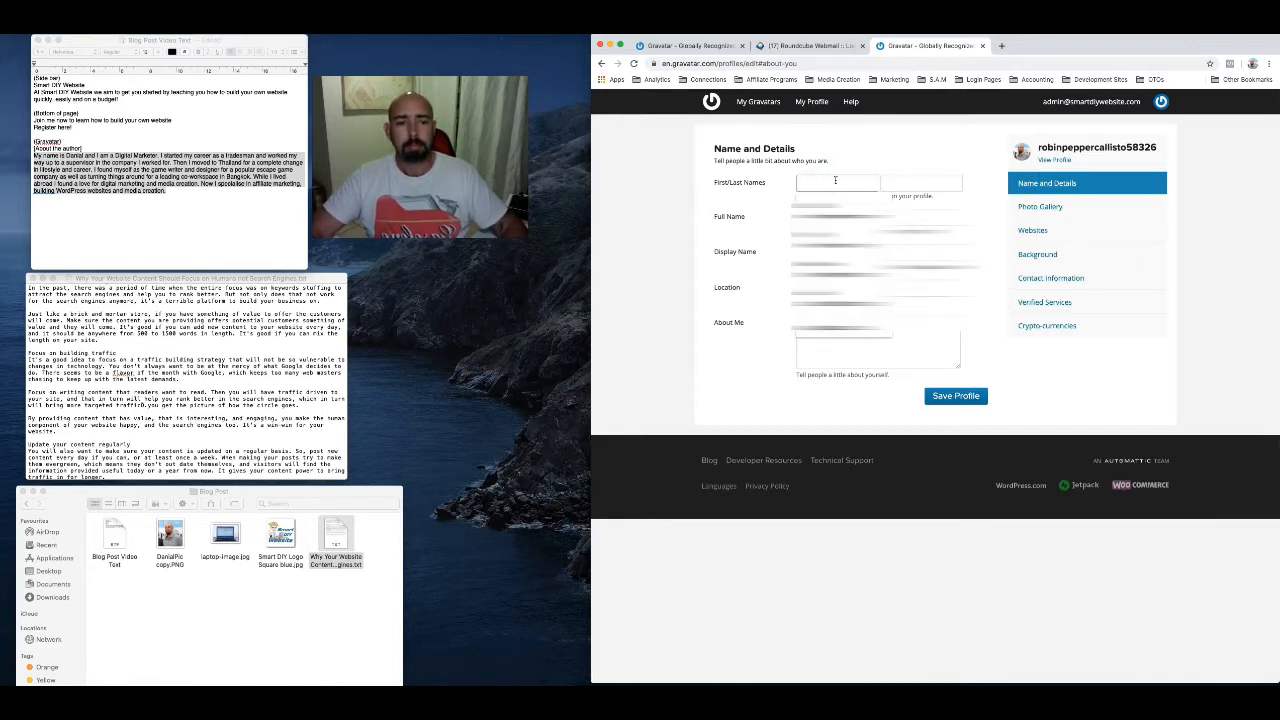
{"action": "type", "text": "Danial"}
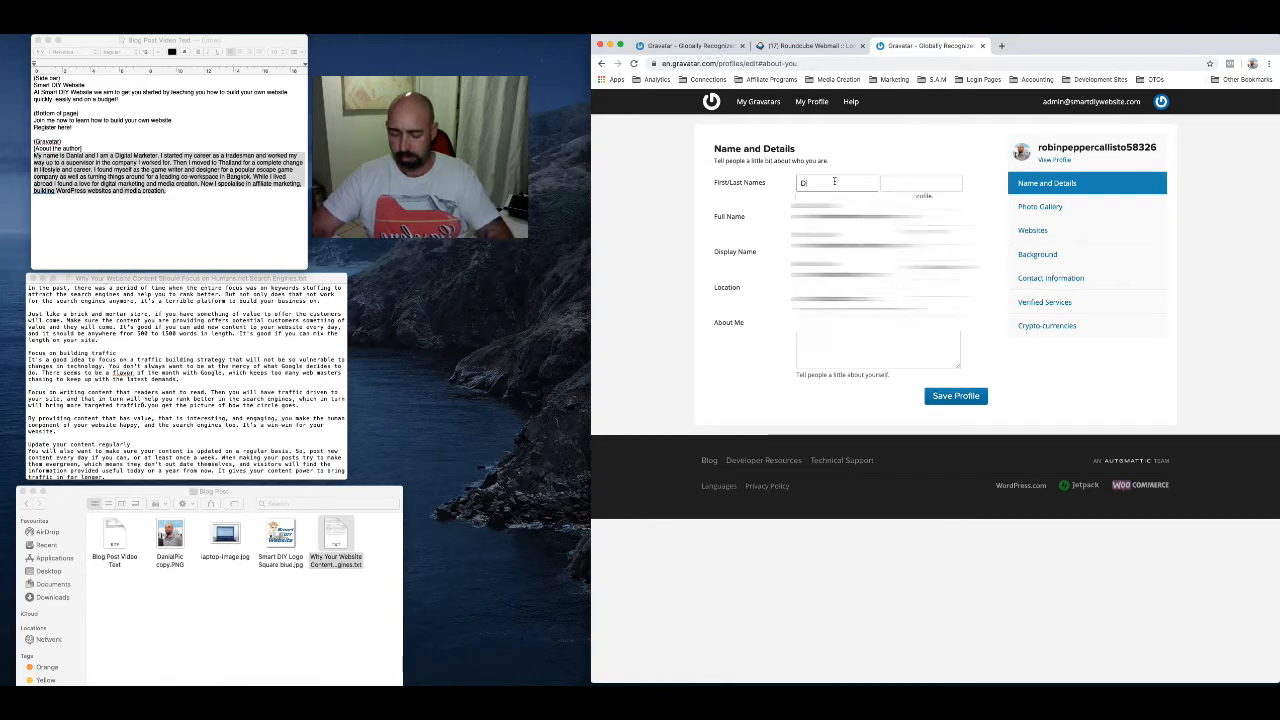
{"action": "left_click", "coordinate": [926, 185]}
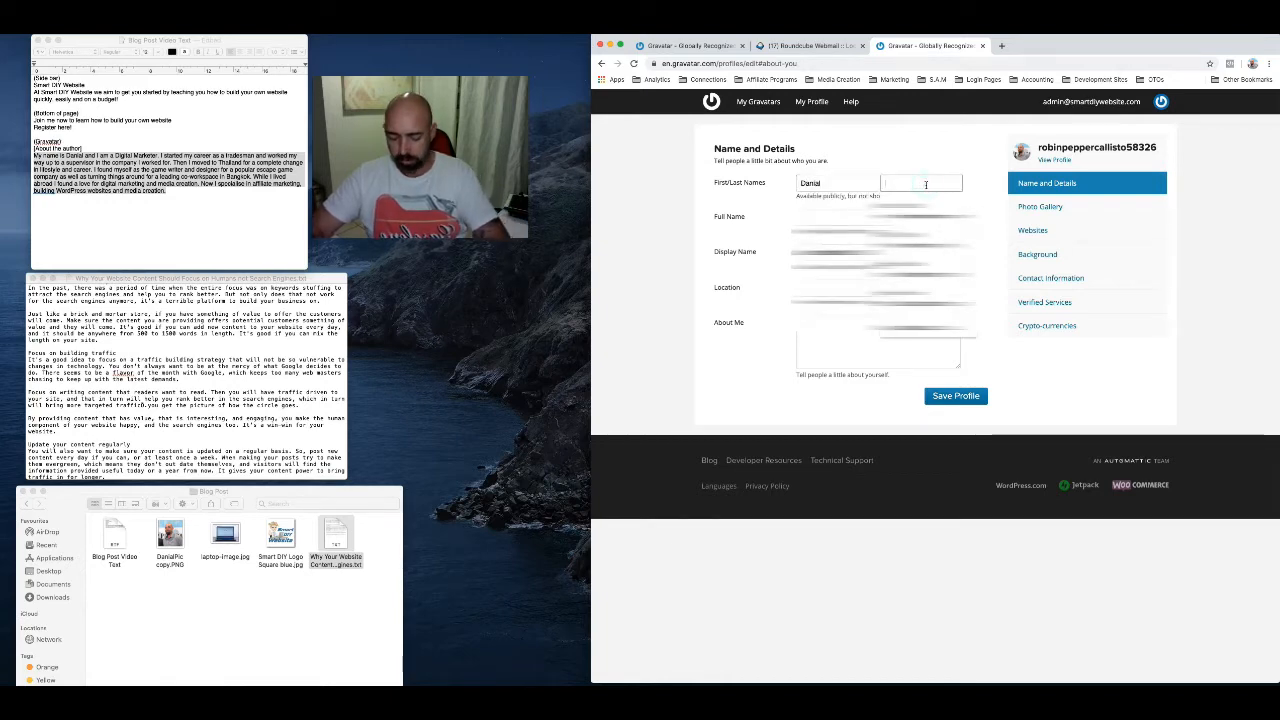
{"action": "type", "text": "Hodder"}
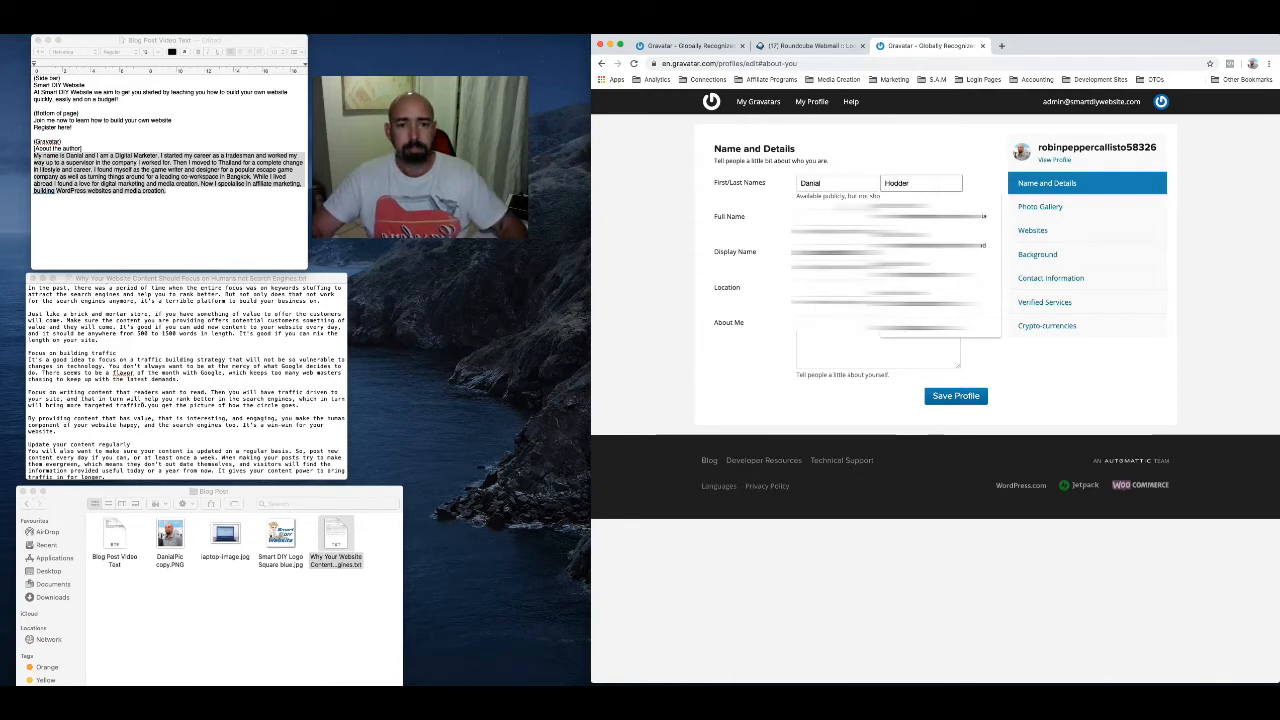
Fill in the owner's full name in the Gravatar profile and set the location to Australia
{"action": "left_click", "coordinate": [858, 217]}
{"action": "type", "text": "Danial"}
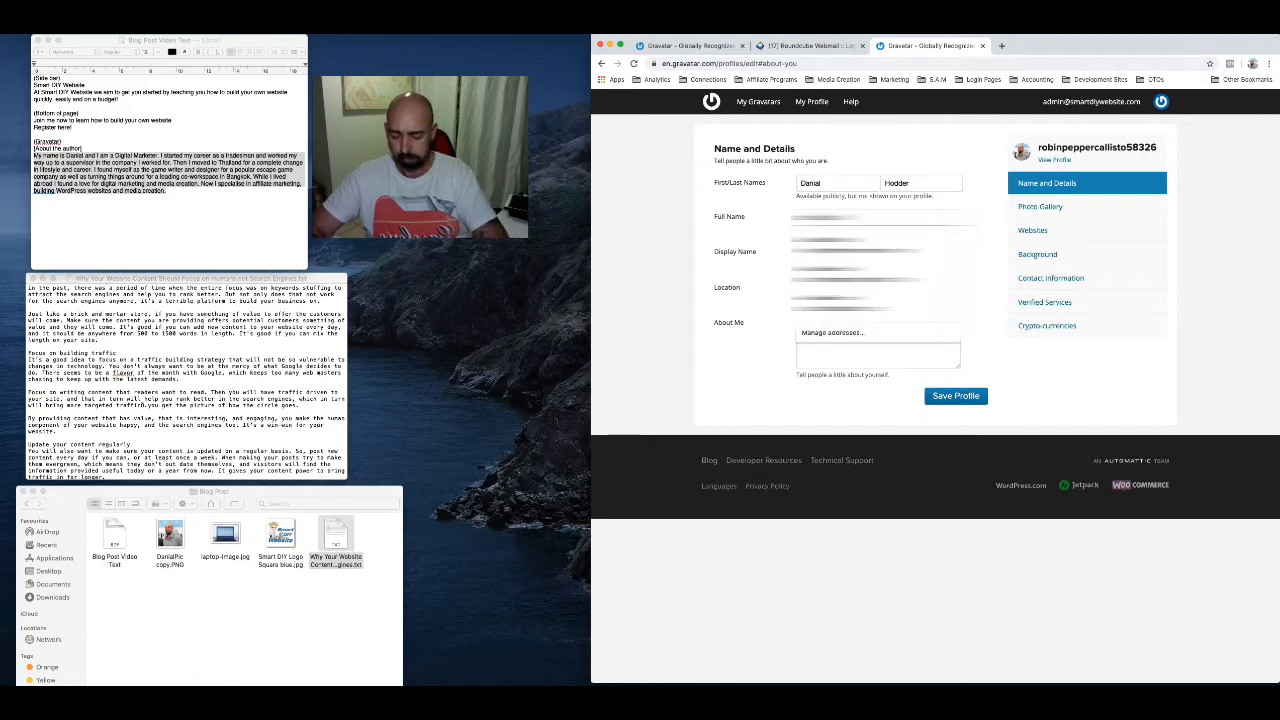
{"action": "left_click", "coordinate": [786, 251]}
{"action": "left_click", "coordinate": [827, 287]}
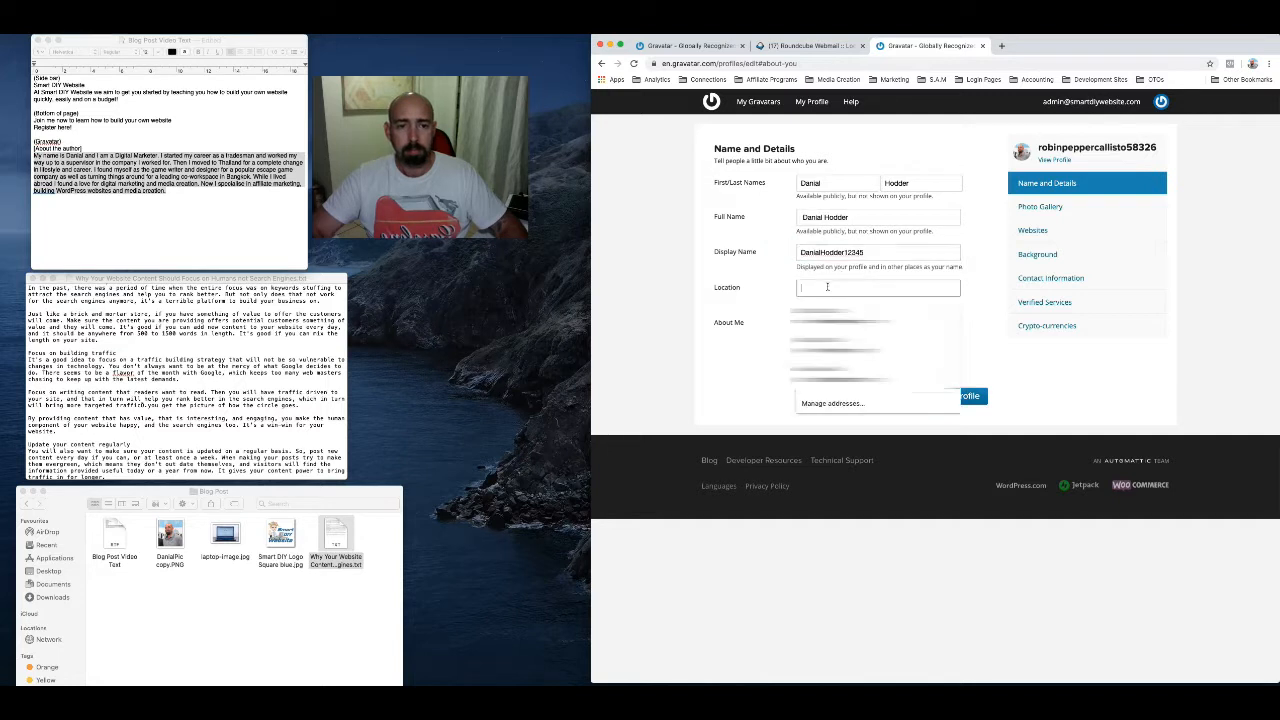
{"action": "type", "text": "Australia"}
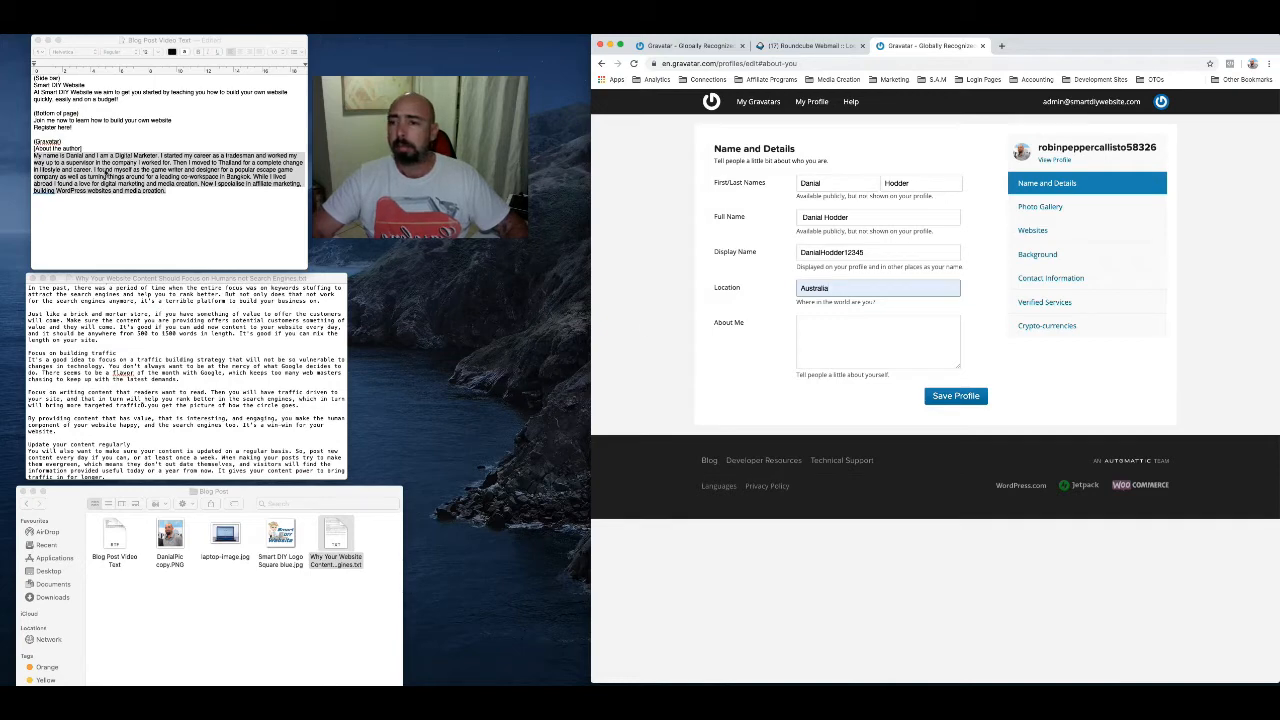
Paste the author biography from the Blog Post Video Text document into the Gravatar About Me text and save the profile
{"action": "left_click", "coordinate": [106, 172]}
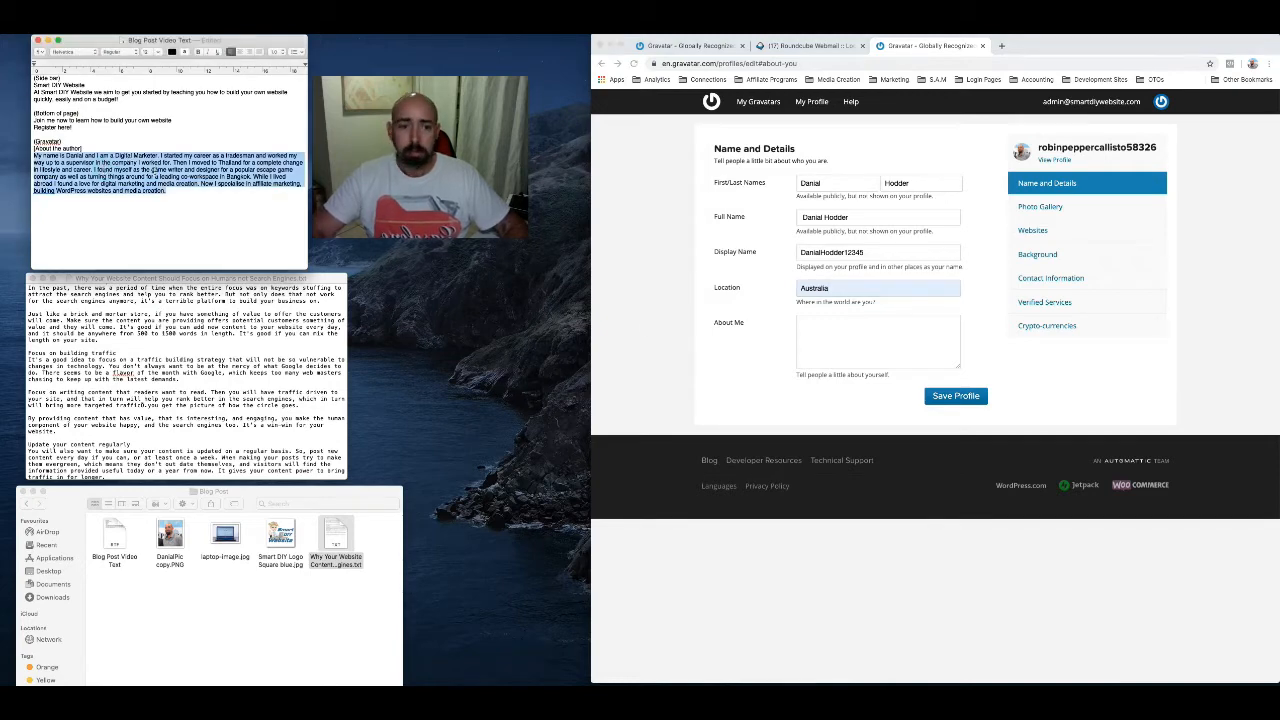
{"action": "left_click", "coordinate": [818, 328]}
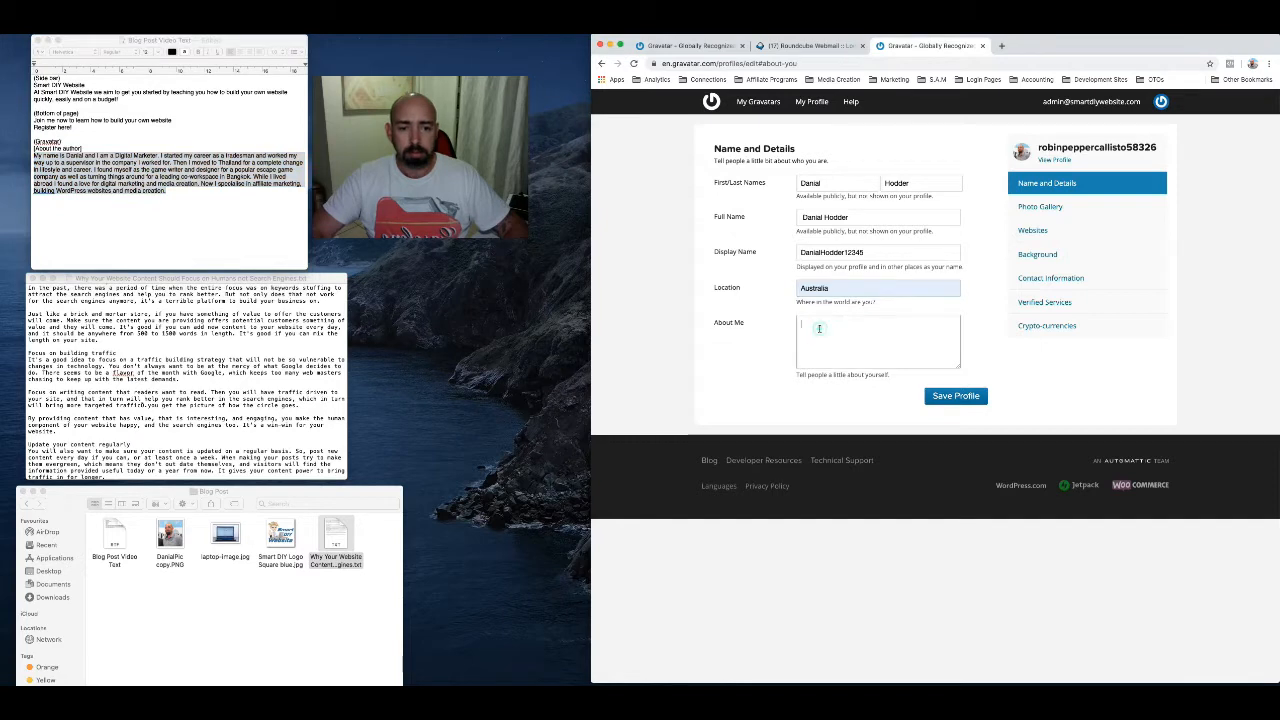
{"action": "type", "text": "My name is Danial and I am a Digital Marketer. I started my career as a tradesman and worked my way up to a supervisor in the company I worked for. Then I moved to Thailand for a complete change in lifestyle and career. I found myself as the game writer and designer for a popular escape game company as well as turning things around for a leading co-workspace in Bangkok. While I lived abroad I found a love for digital marketing and media creation. Now I specialise in affiliate marketing, building WordPress websites and media creation."}
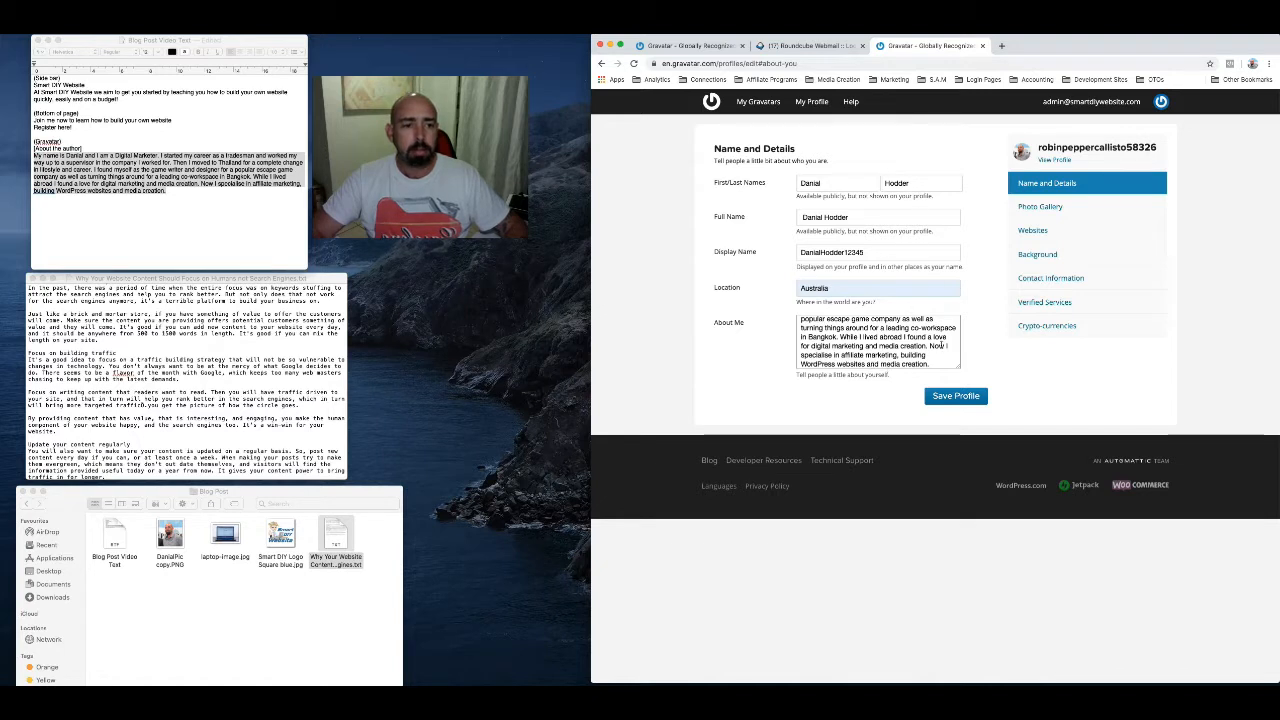
{"action": "left_click", "coordinate": [954, 397]}
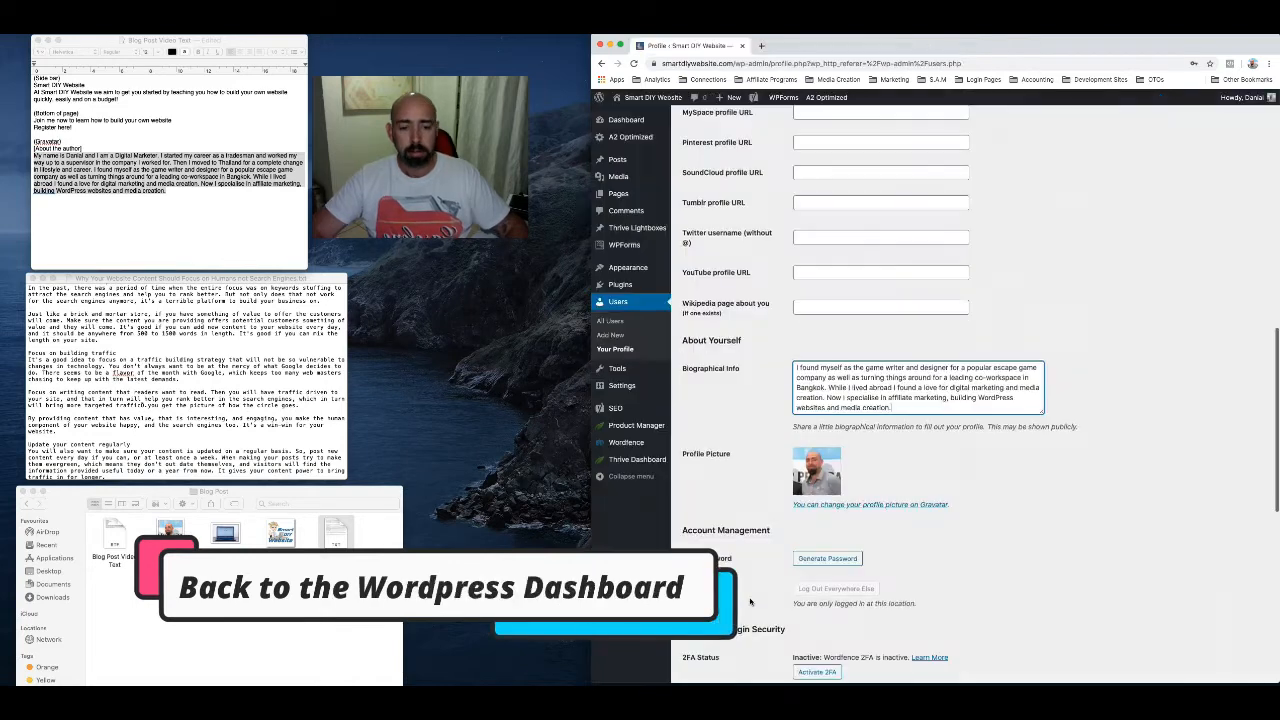
Return to the WordPress user profile page and save its changes, including the biographical info
{"action": "scroll", "coordinate": [751, 407], "scroll_direction": "down", "scroll_amount": 5}
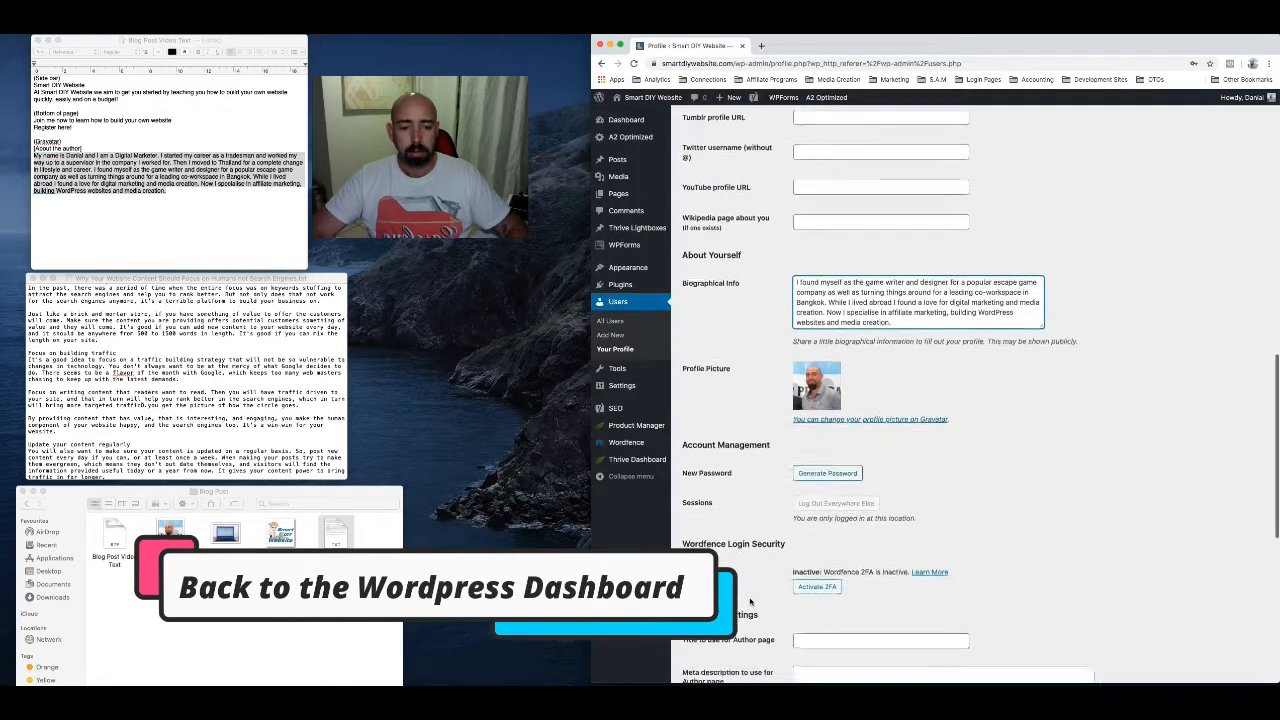
{"action": "scroll", "coordinate": [759, 467], "scroll_direction": "down", "scroll_amount": 3}
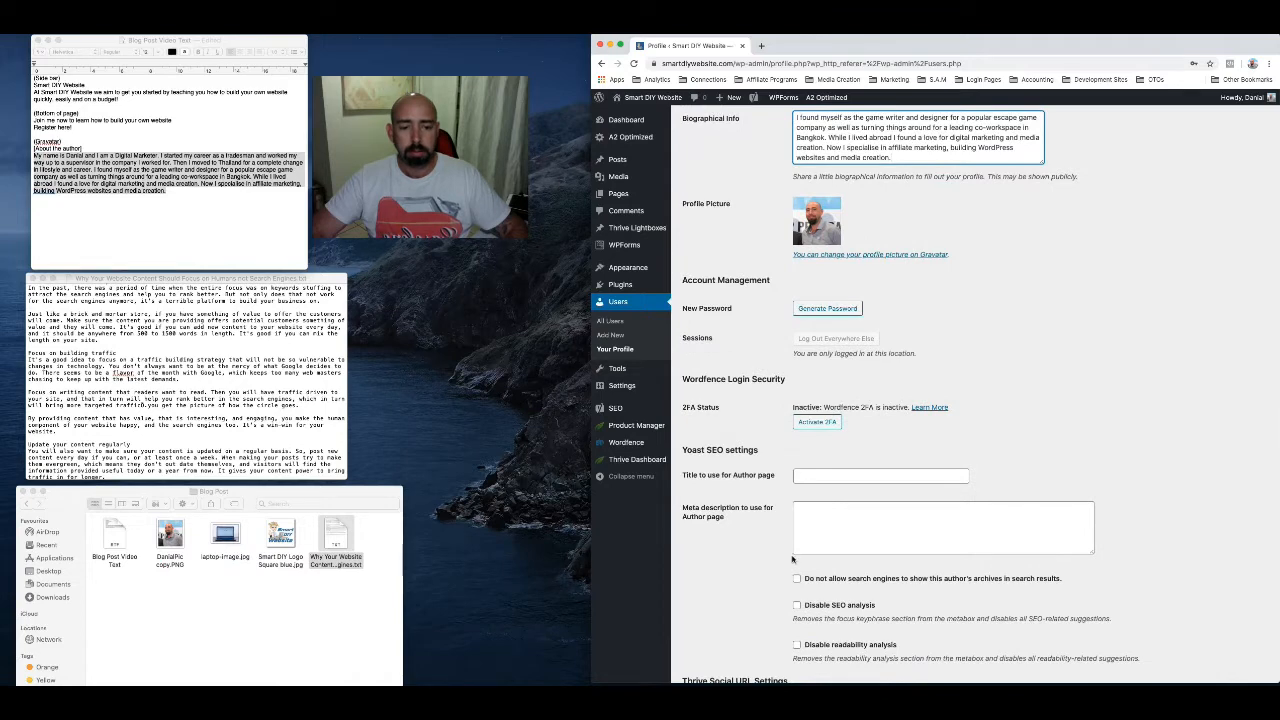
{"action": "scroll", "coordinate": [762, 560], "scroll_direction": "down", "scroll_amount": 3}
{"action": "scroll", "coordinate": [764, 635], "scroll_direction": "down", "scroll_amount": 5}
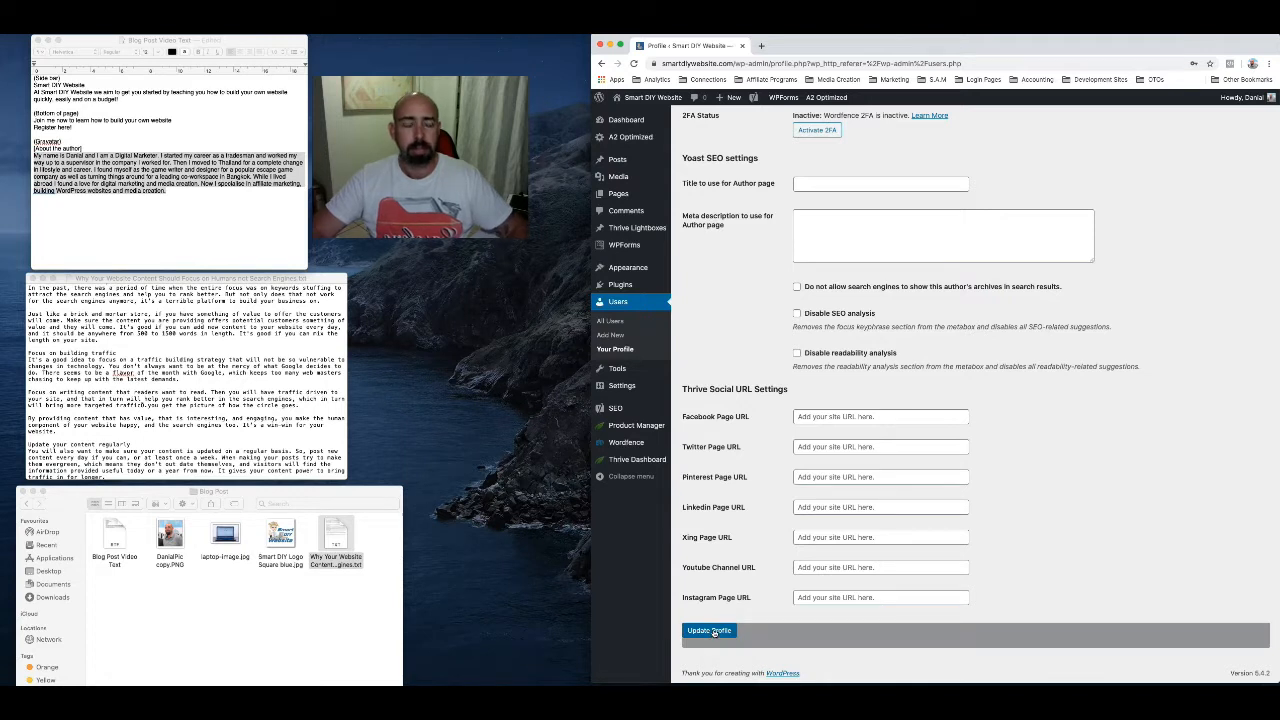
{"action": "left_click", "coordinate": [713, 631]}
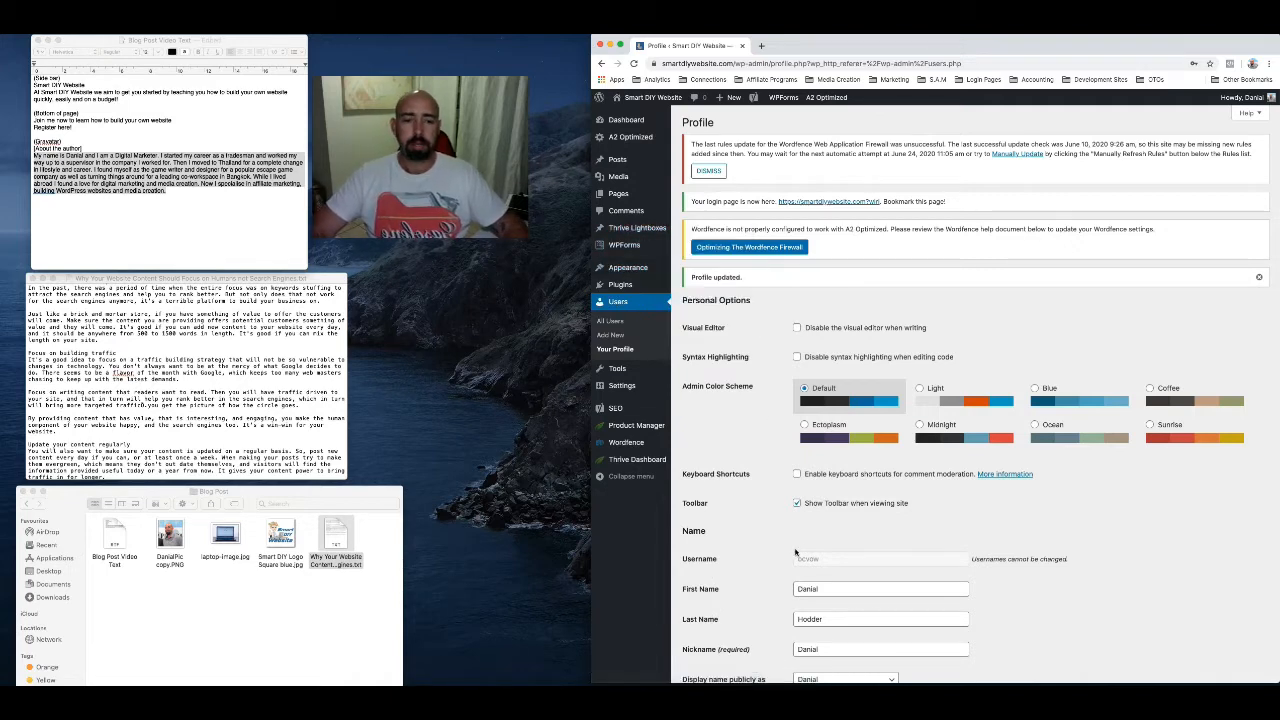
Review the updated WordPress profile, checking the name, contact info, biography and profile picture
{"action": "scroll", "coordinate": [801, 604], "scroll_direction": "down", "scroll_amount": 2}
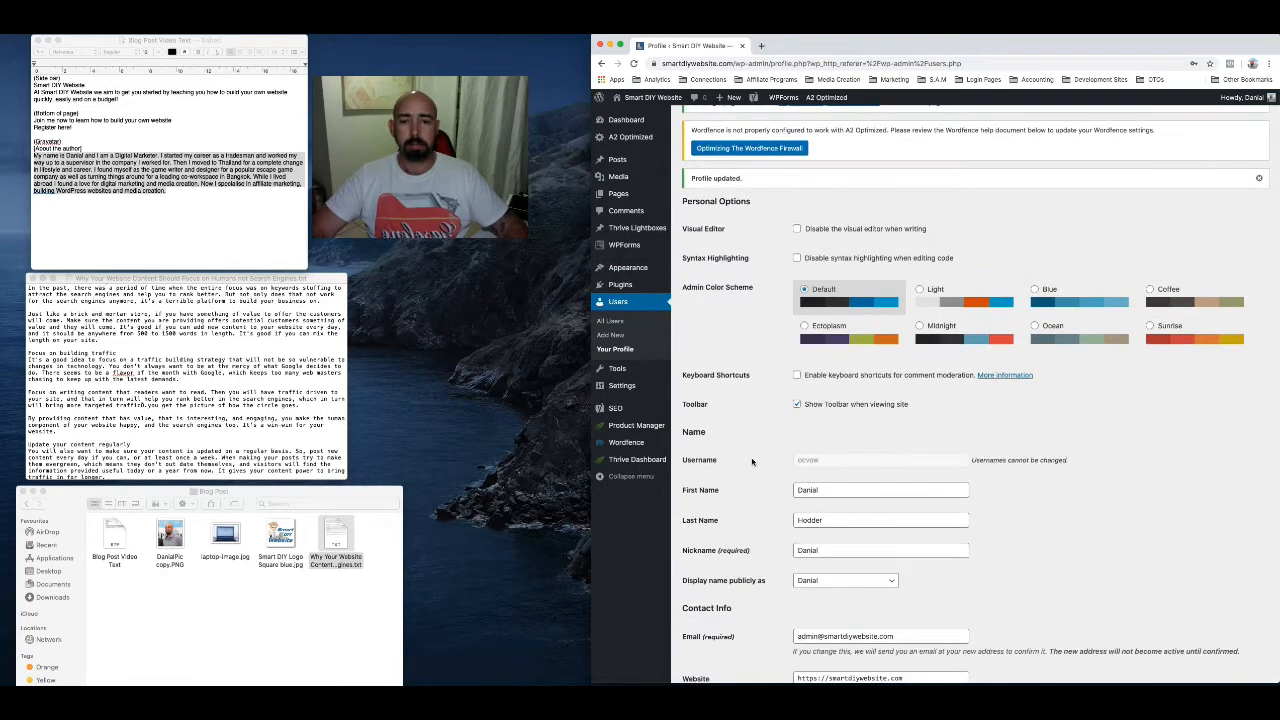
{"action": "scroll", "coordinate": [748, 352], "scroll_direction": "down", "scroll_amount": 5}
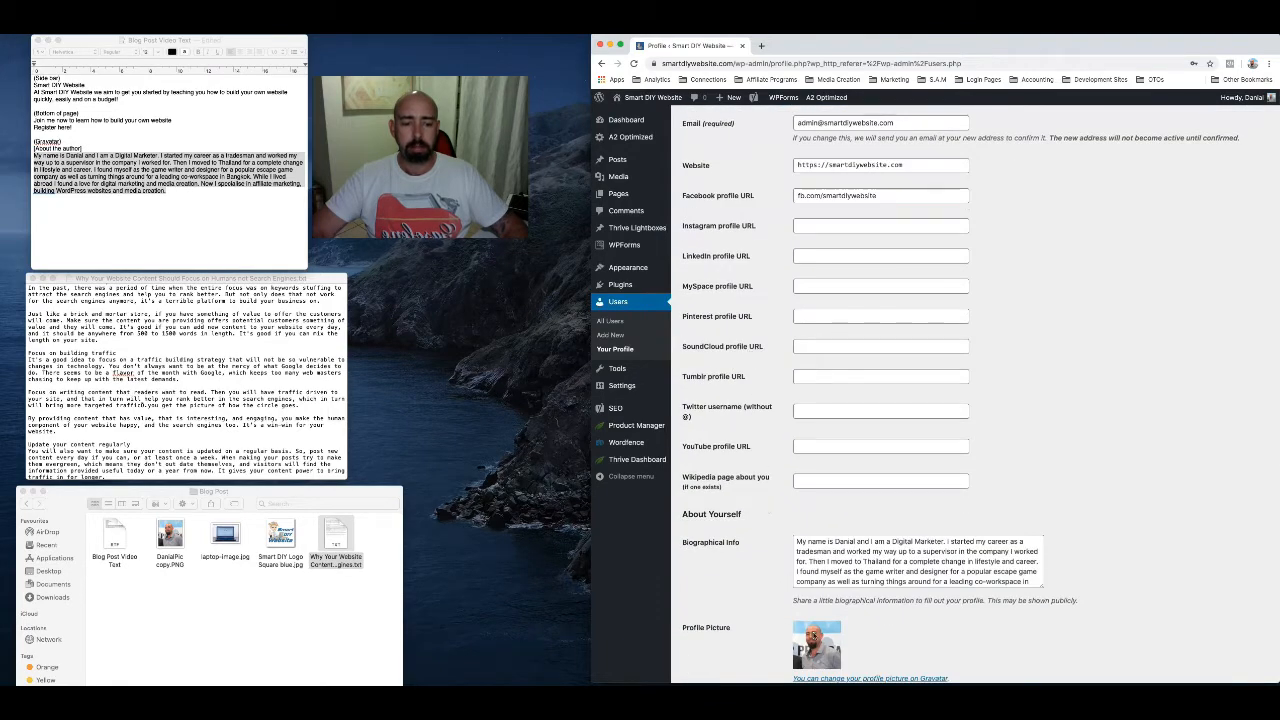
{"action": "scroll", "coordinate": [780, 635], "scroll_direction": "down", "scroll_amount": 2}
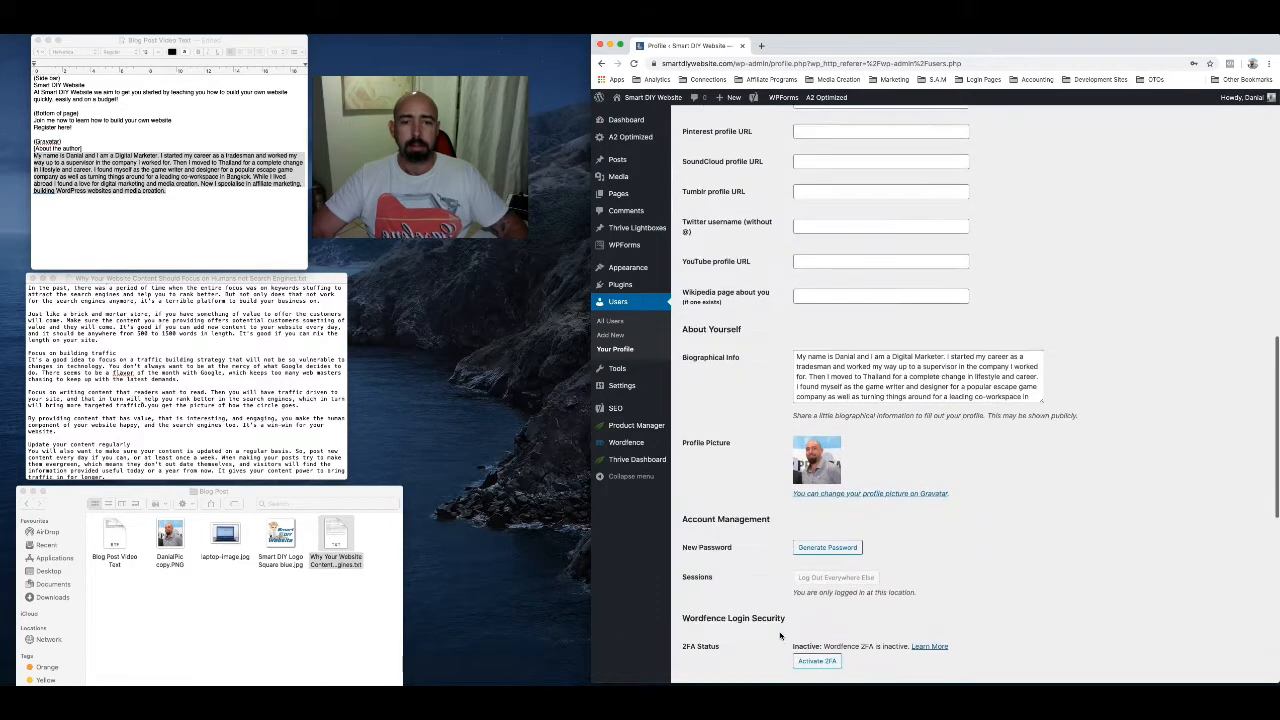
{"action": "scroll", "coordinate": [780, 635], "scroll_direction": "up", "scroll_amount": 7}
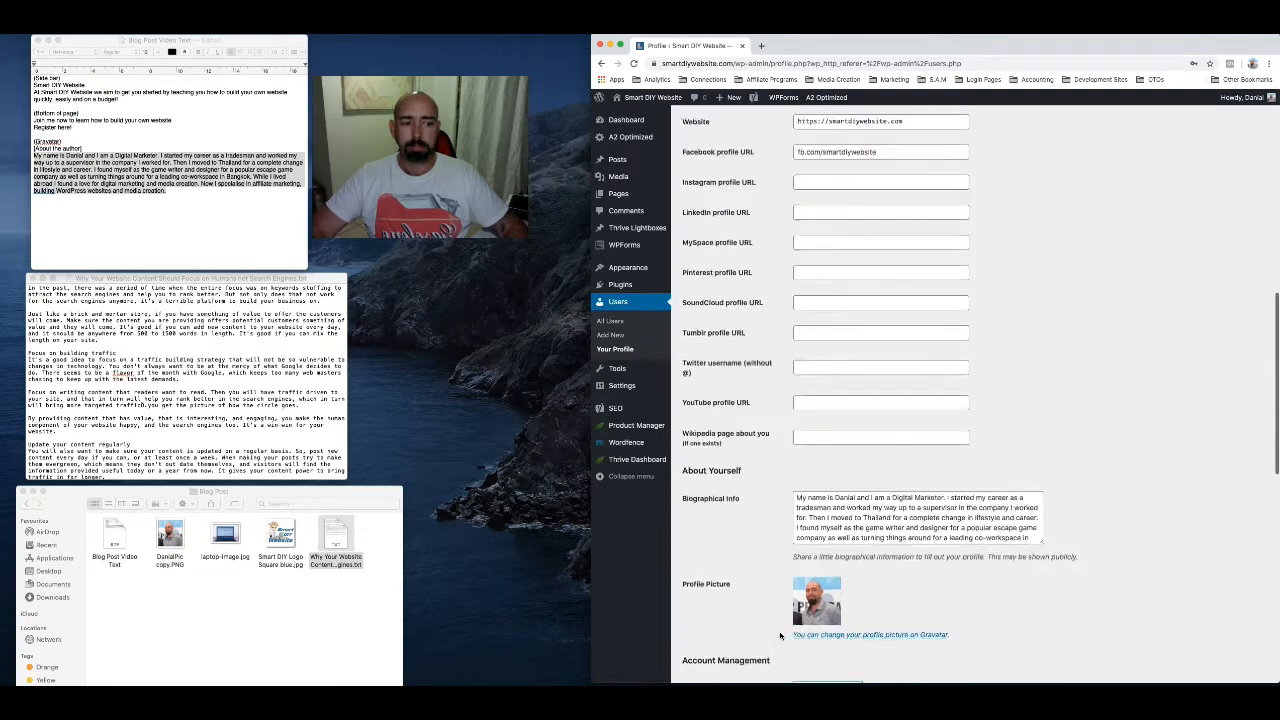
{"action": "scroll", "coordinate": [750, 502], "scroll_direction": "down", "scroll_amount": 5}
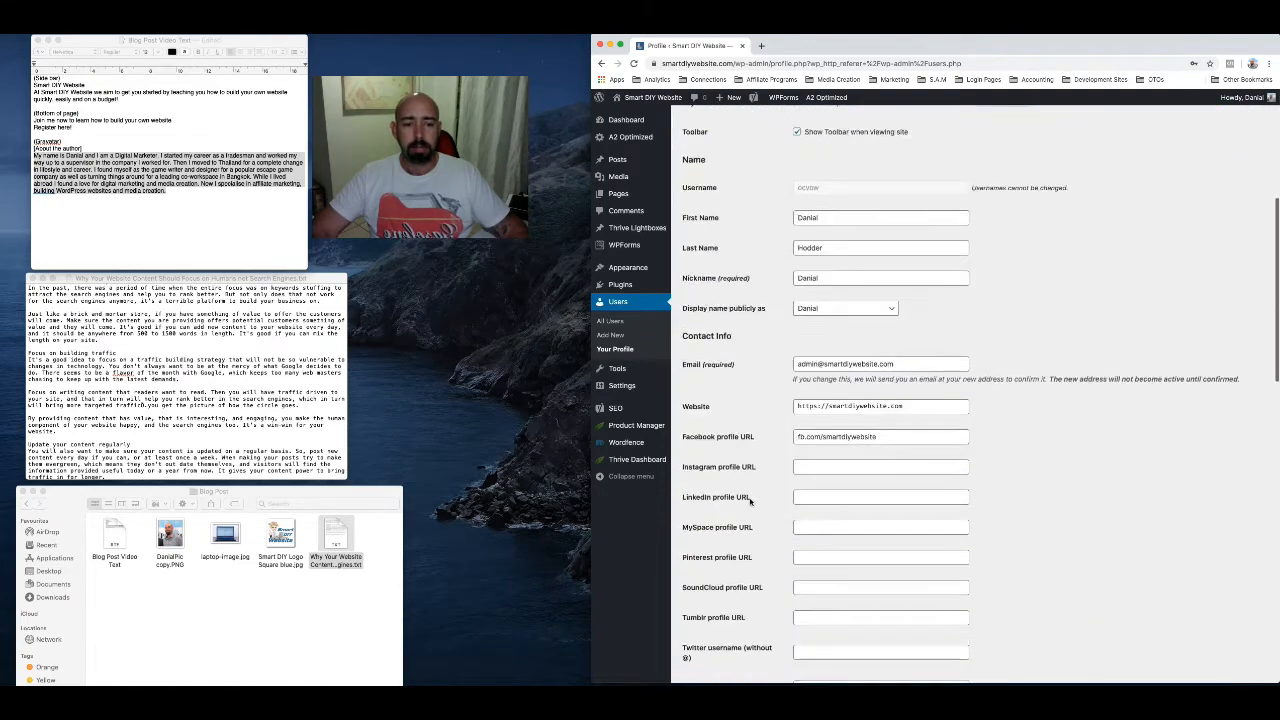
{"action": "scroll", "coordinate": [750, 502], "scroll_direction": "down", "scroll_amount": 3}
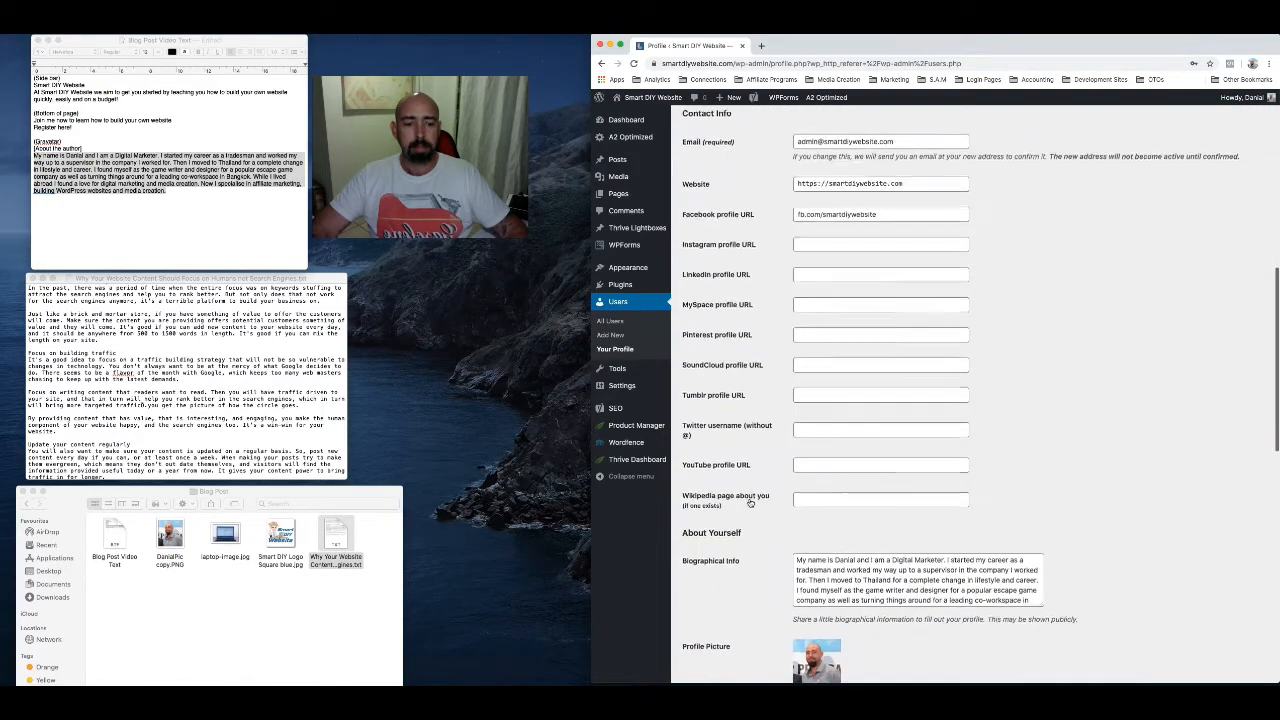
{"action": "scroll", "coordinate": [750, 502], "scroll_direction": "down", "scroll_amount": 2}
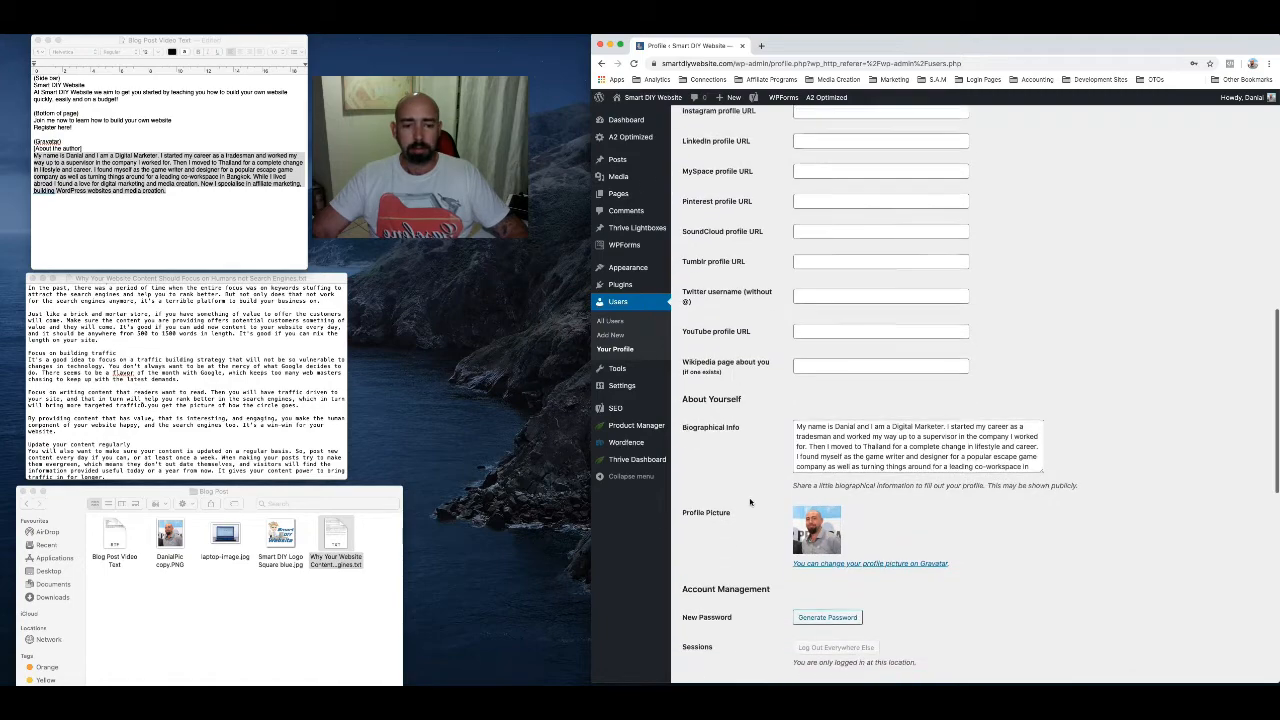
{"action": "scroll", "coordinate": [750, 502], "scroll_direction": "down", "scroll_amount": 2}
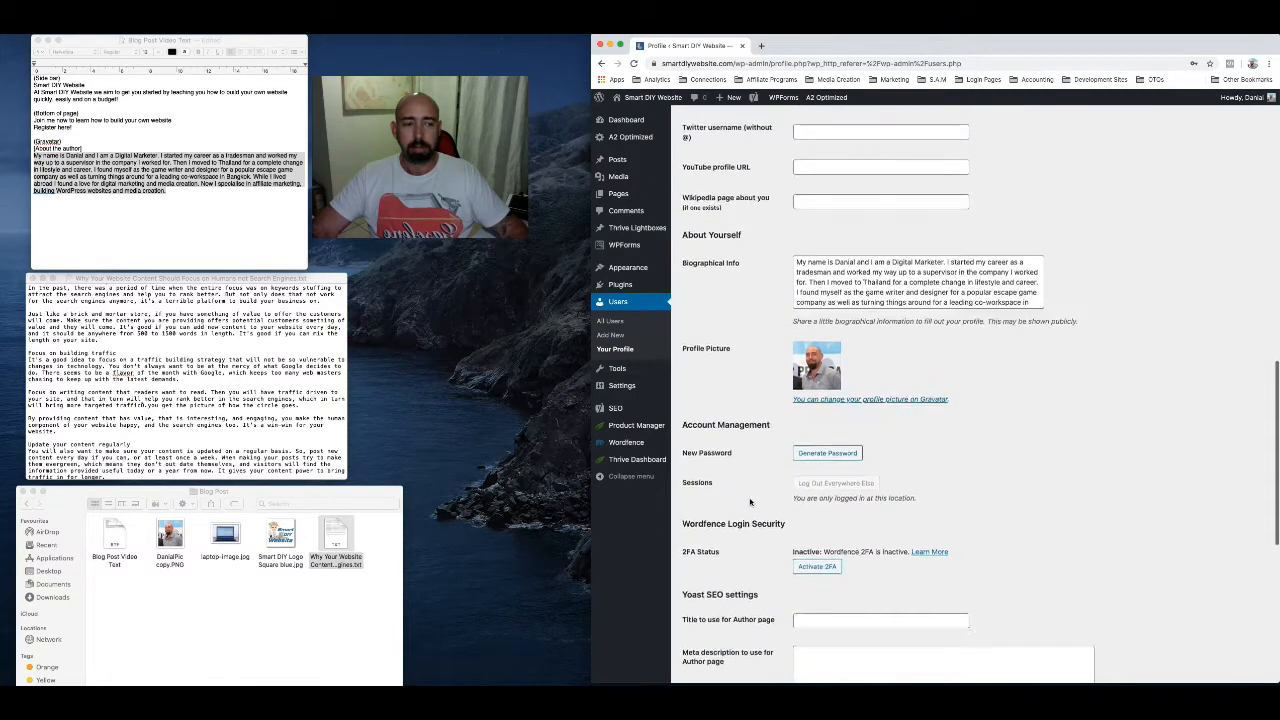
{"action": "scroll", "coordinate": [750, 502], "scroll_direction": "up", "scroll_amount": 2}
{"action": "scroll", "coordinate": [750, 502], "scroll_direction": "up", "scroll_amount": 2}
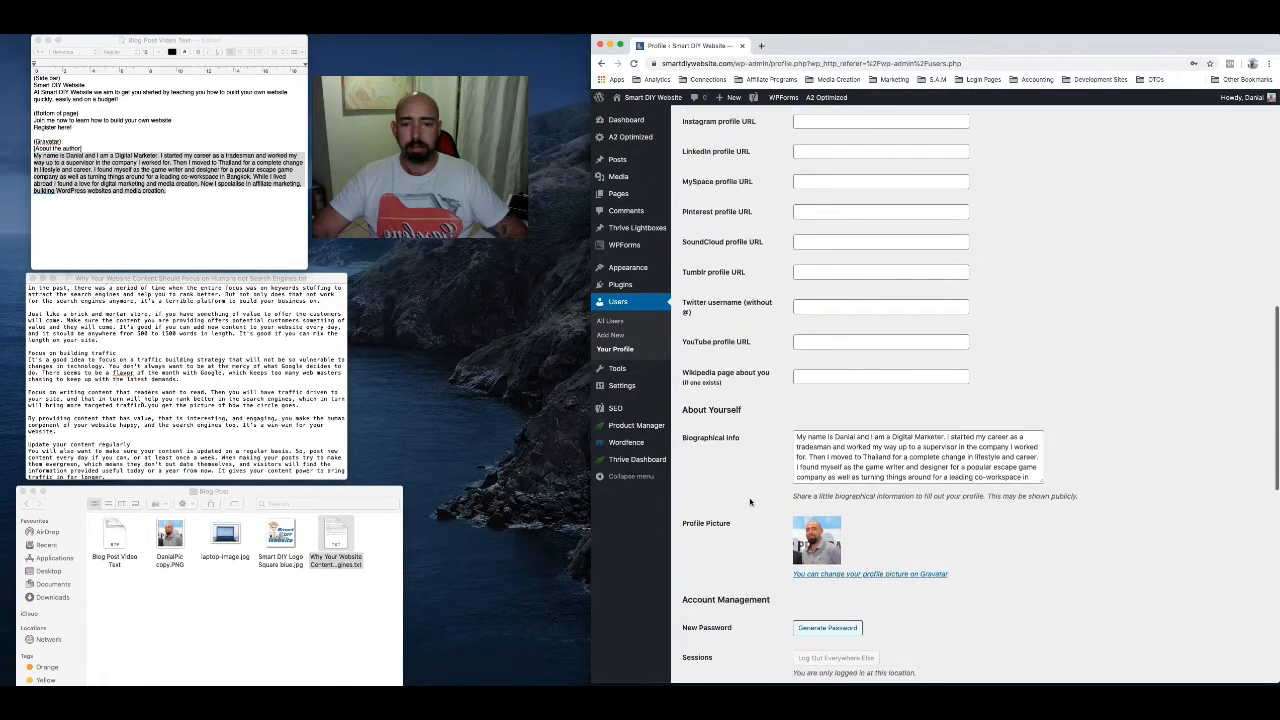
Open the Thrive Theme Builder templates and edit the default post template, Featured Image with Sidebar
{"action": "left_click", "coordinate": [637, 460]}
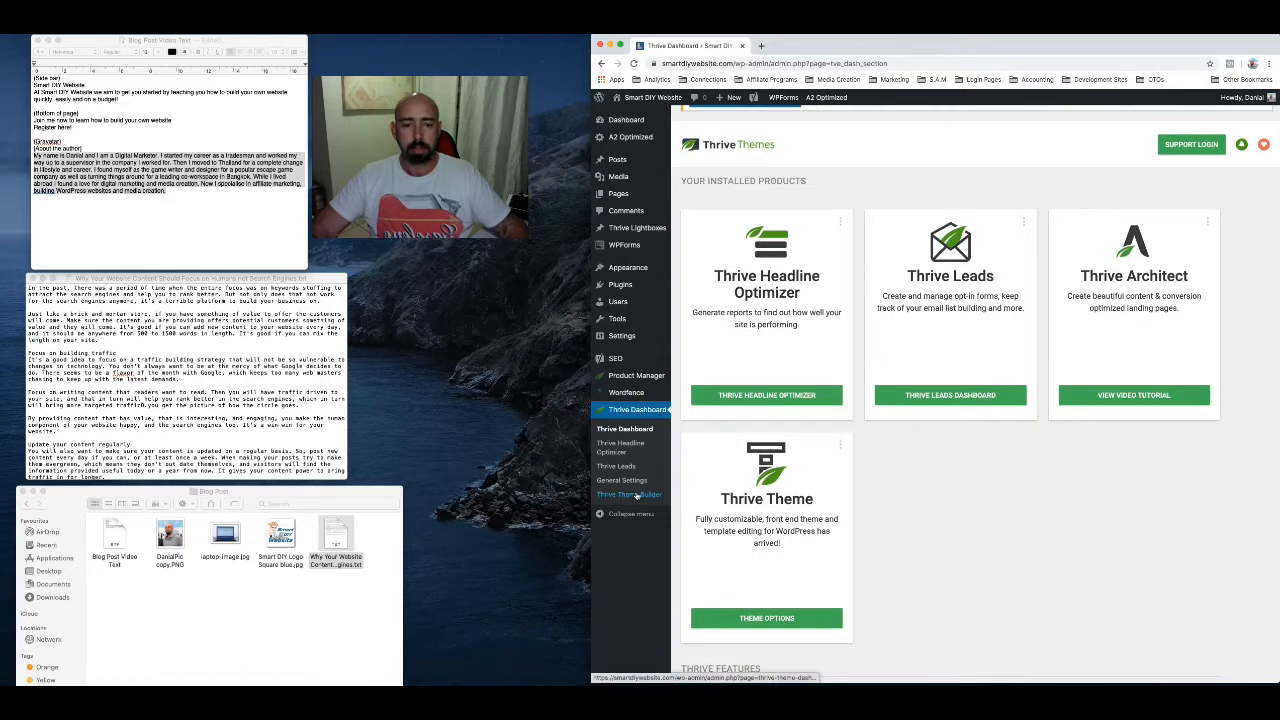
{"action": "left_click", "coordinate": [636, 494]}
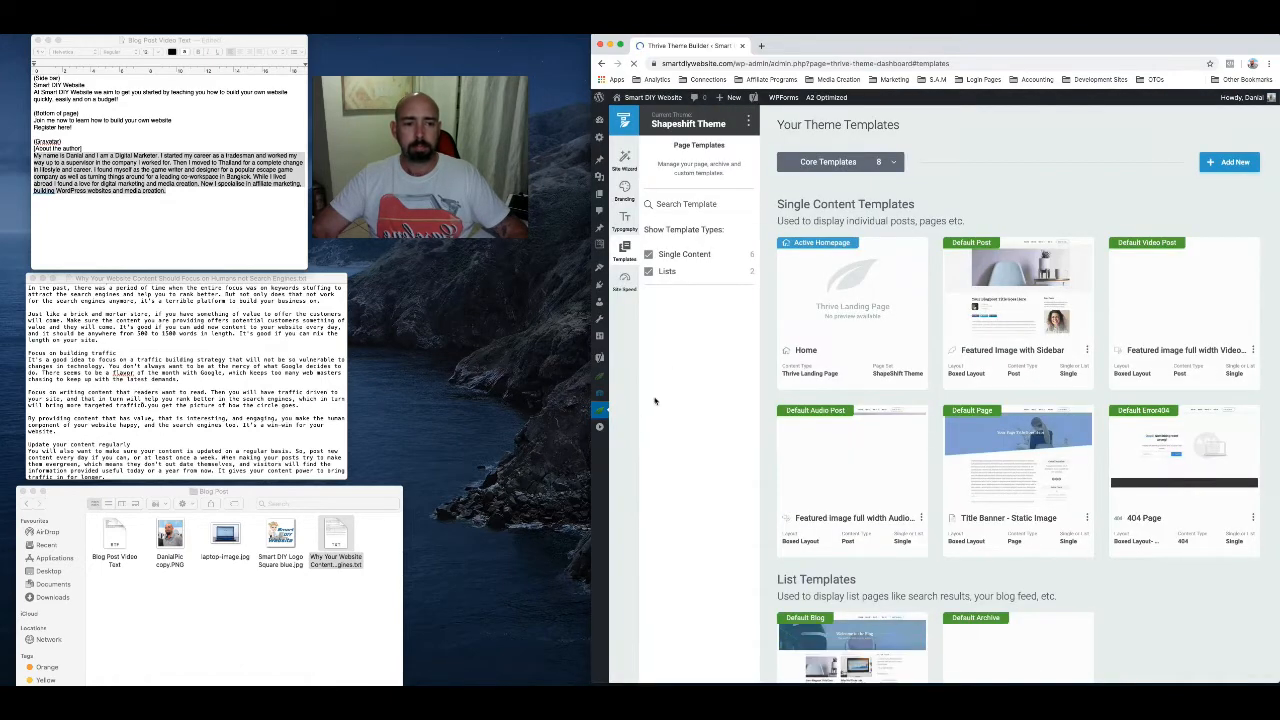
{"action": "mouse_move", "coordinate": [1001, 304]}
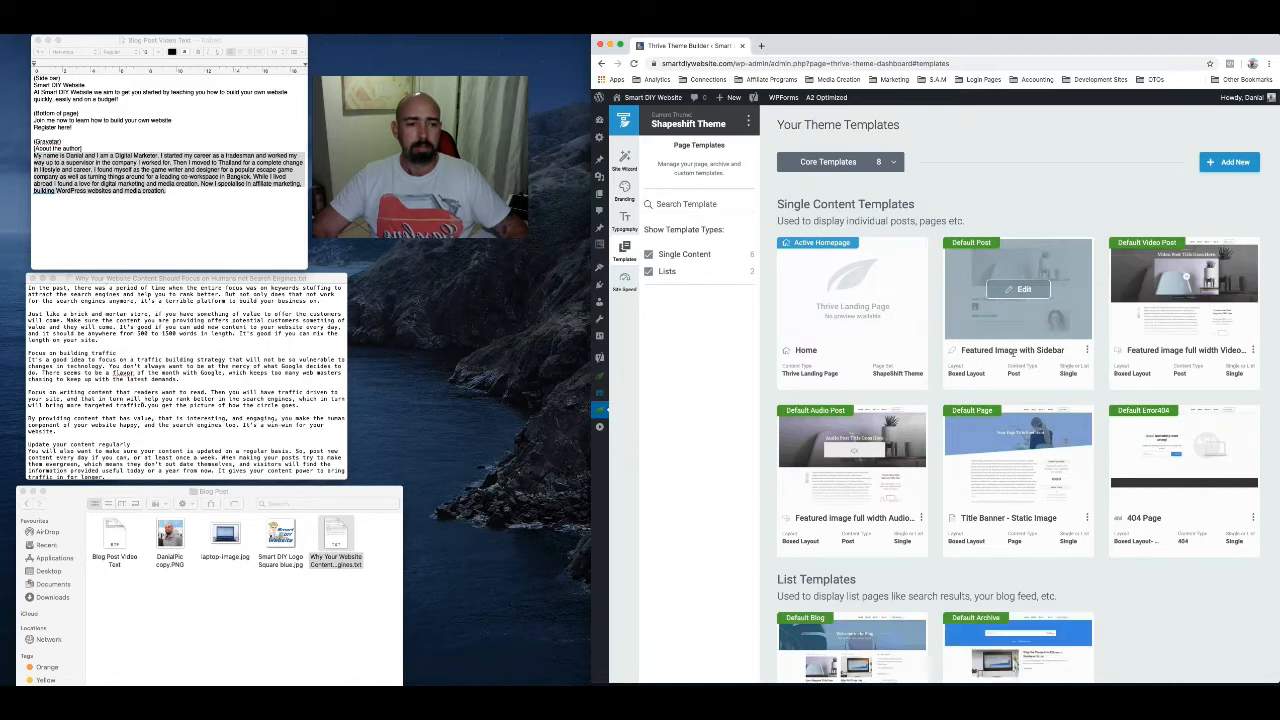
{"action": "left_click", "coordinate": [1024, 290]}
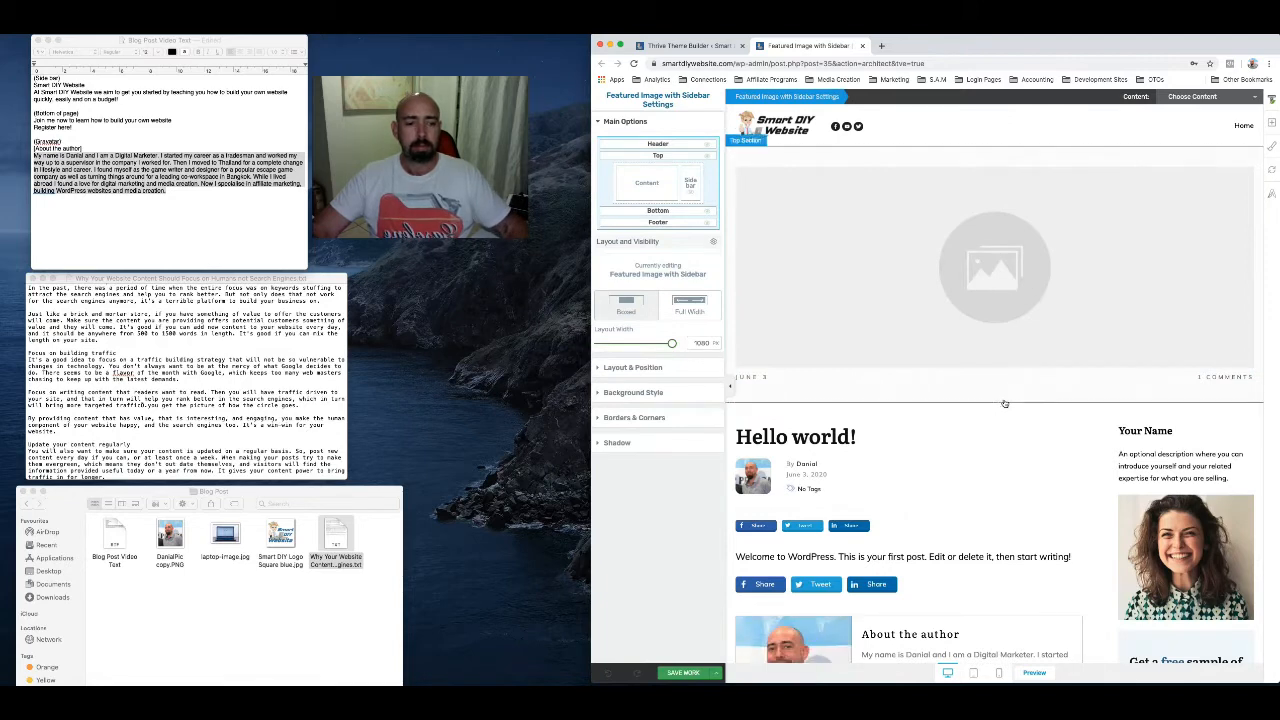
Examine the post template's content area, About the Author box and sidebar sections
{"action": "scroll", "coordinate": [1005, 440], "scroll_direction": "down", "scroll_amount": 3}
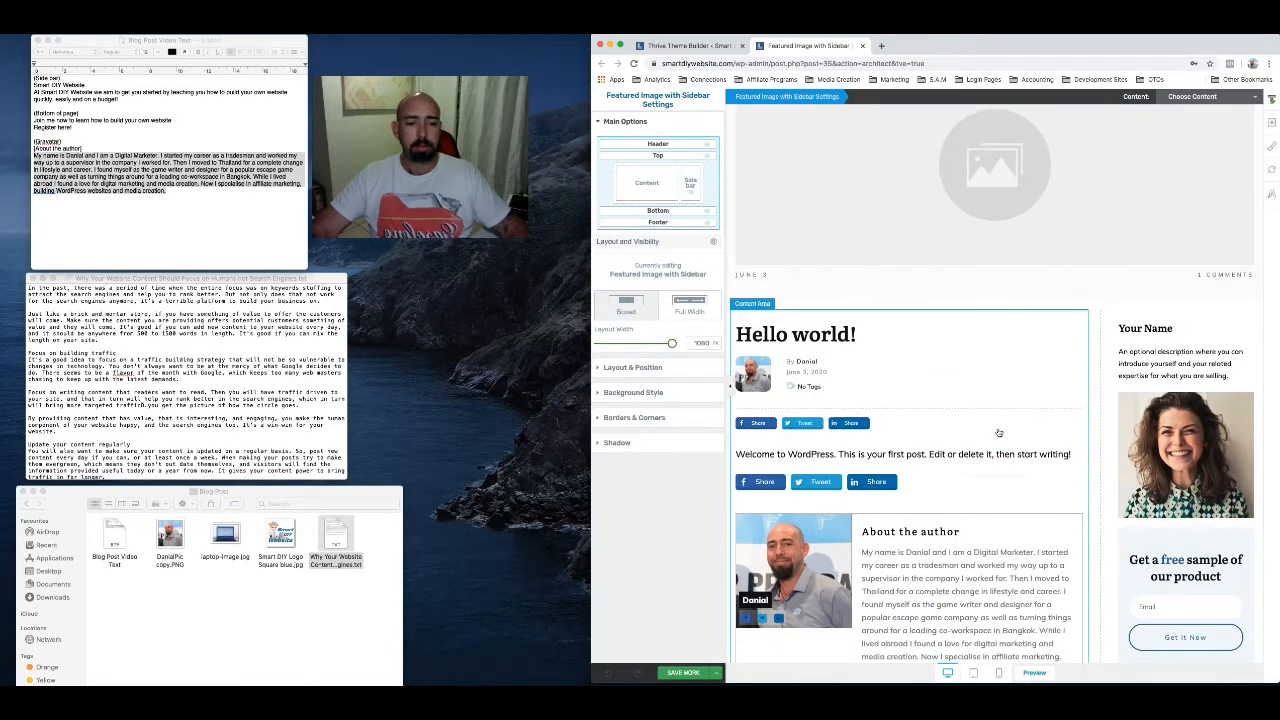
{"action": "scroll", "coordinate": [998, 432], "scroll_direction": "down", "scroll_amount": 7}
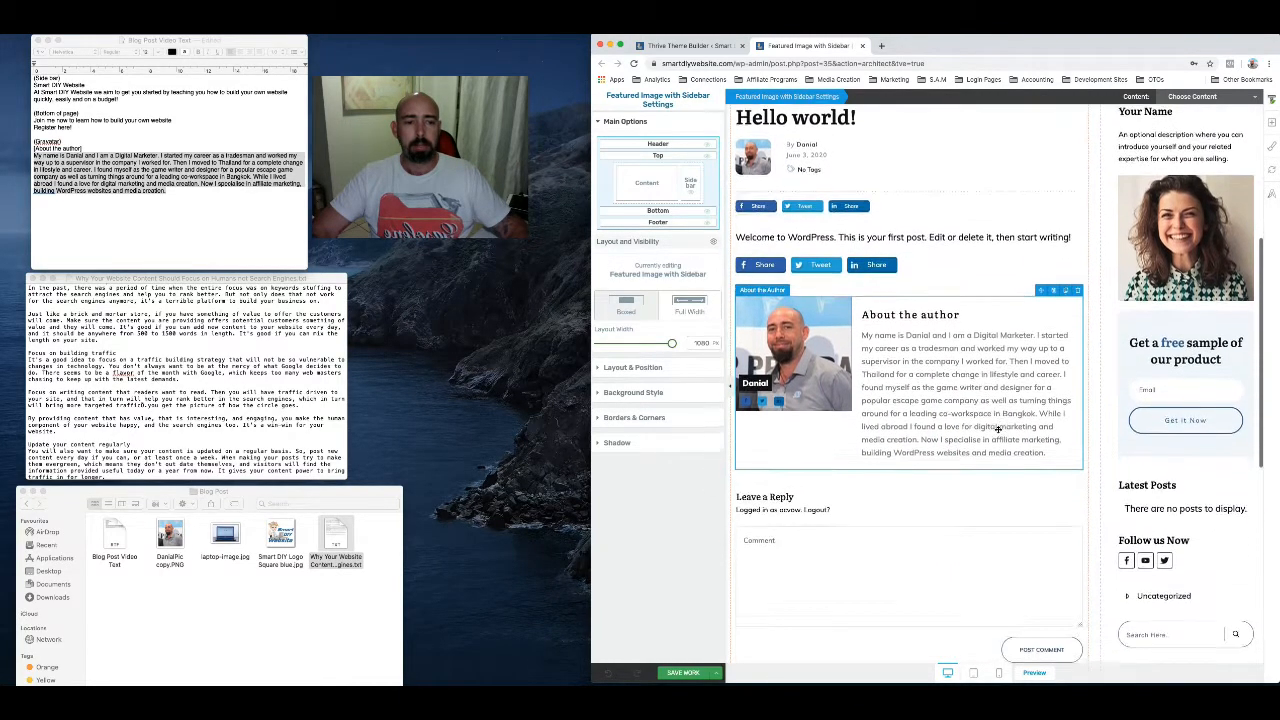
{"action": "scroll", "coordinate": [998, 432], "scroll_direction": "down", "scroll_amount": 2}
{"action": "scroll", "coordinate": [998, 431], "scroll_direction": "up", "scroll_amount": 6}
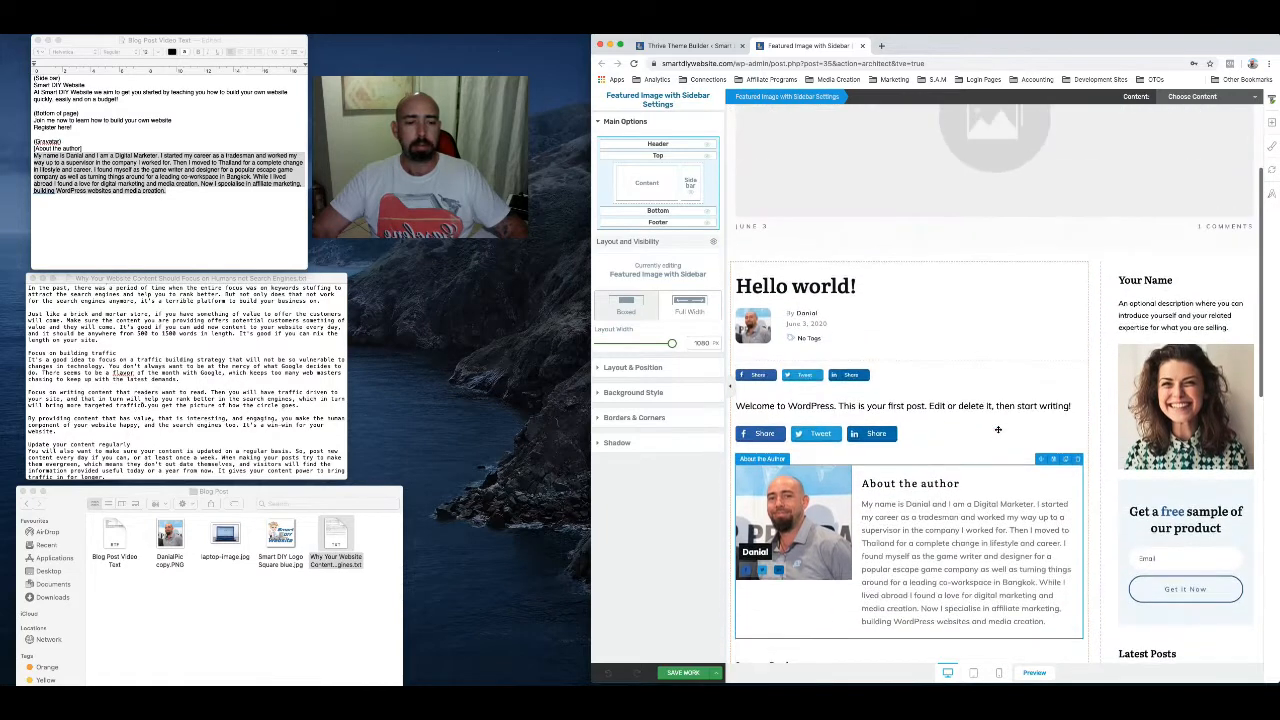
{"action": "scroll", "coordinate": [998, 430], "scroll_direction": "up", "scroll_amount": 2}
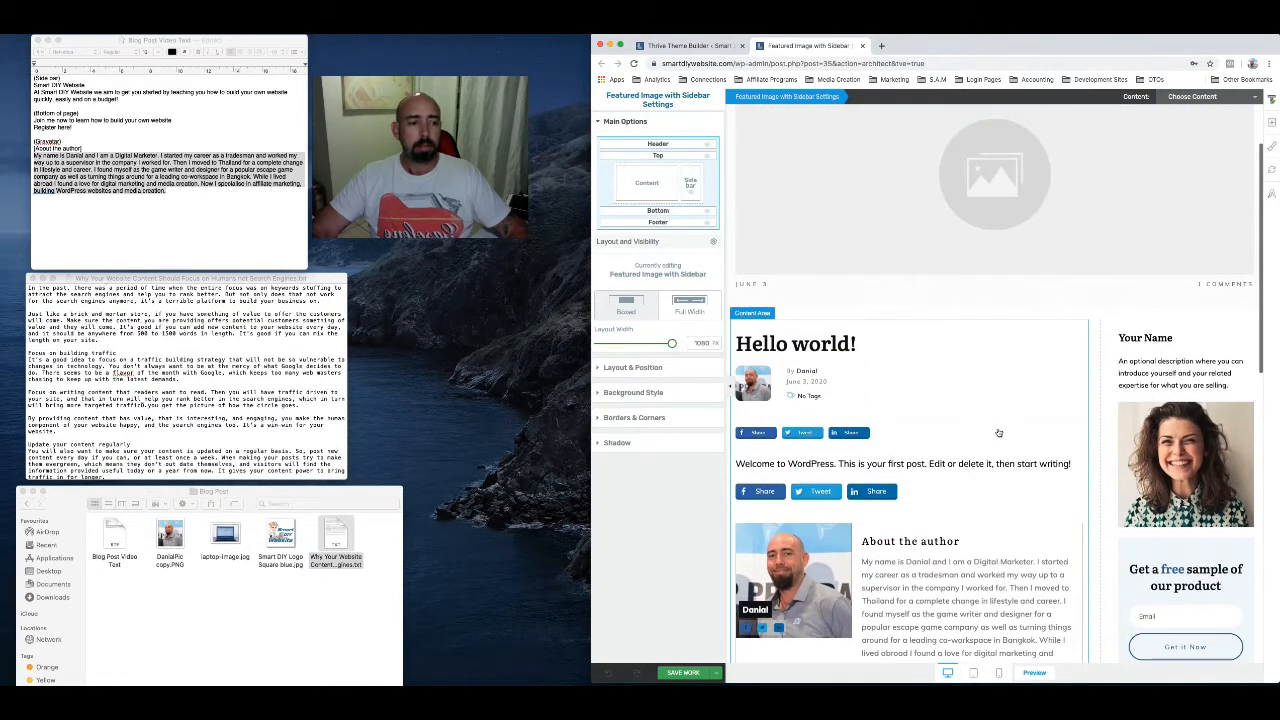
{"action": "scroll", "coordinate": [998, 432], "scroll_direction": "up", "scroll_amount": 2}
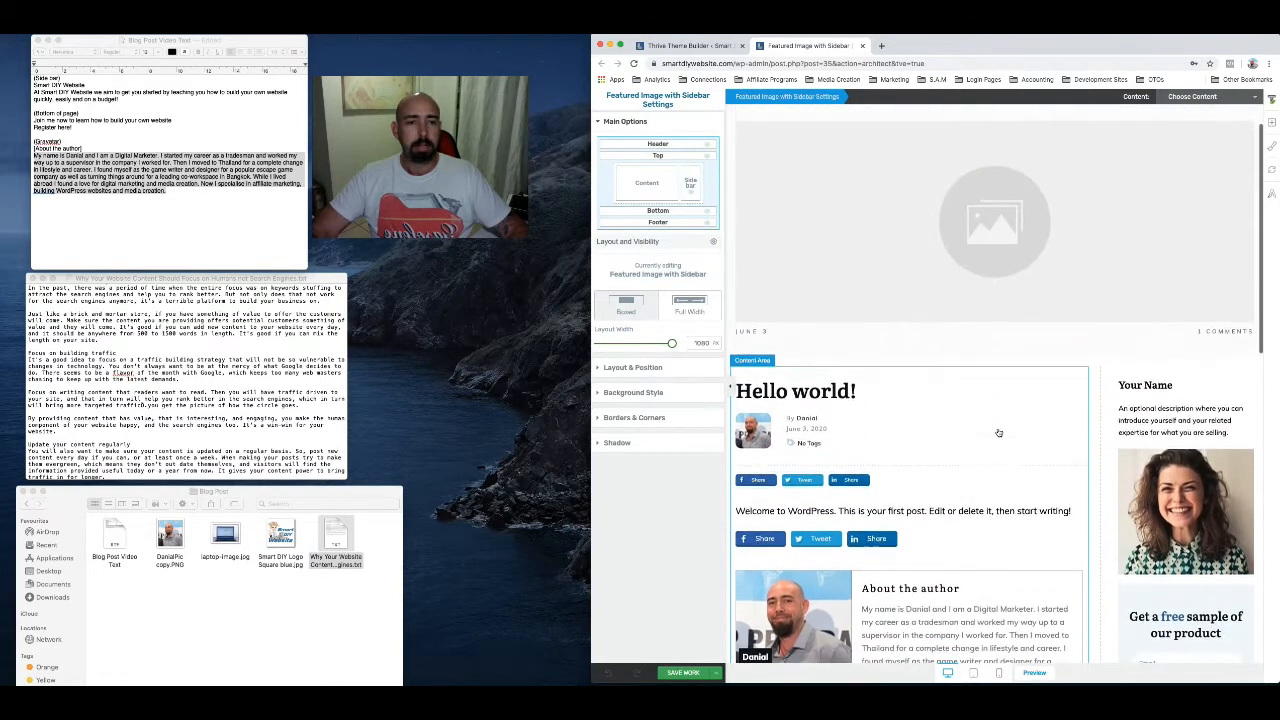
{"action": "scroll", "coordinate": [998, 432], "scroll_direction": "up", "scroll_amount": 2}
{"action": "scroll", "coordinate": [998, 432], "scroll_direction": "down", "scroll_amount": 3}
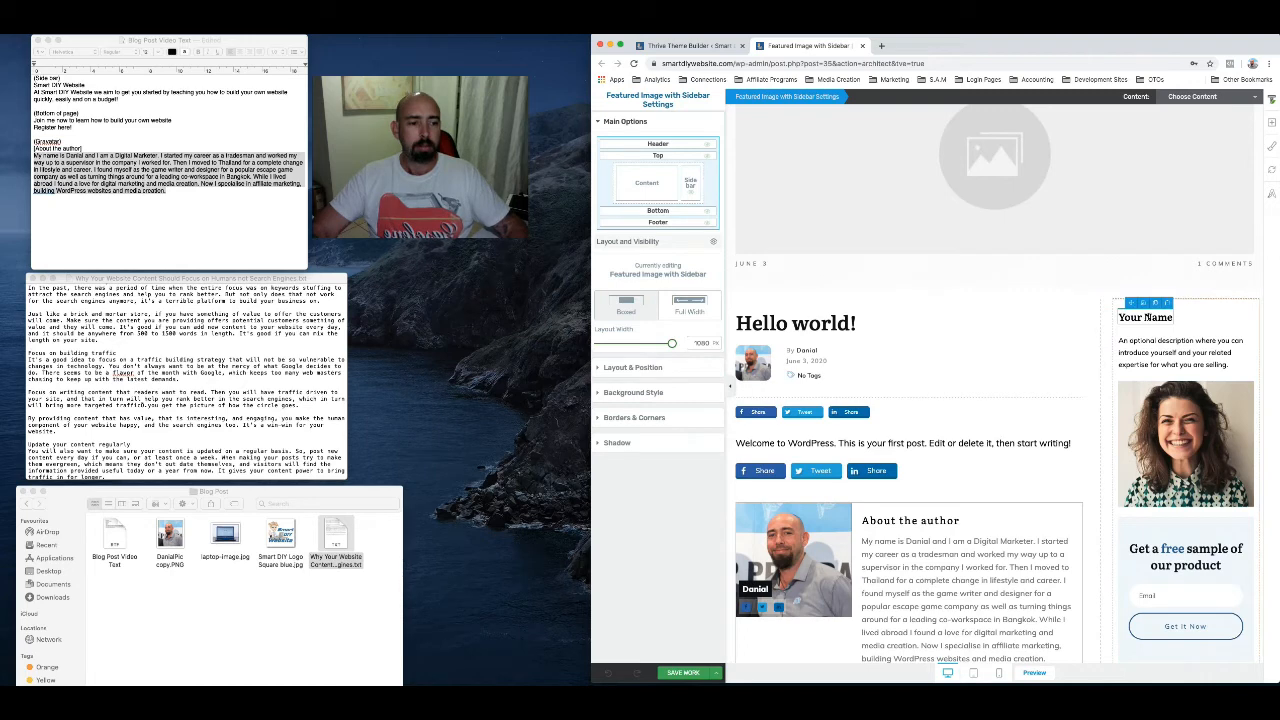
Replace the sidebar heading "Your Name" with "Smart DIY Website"
{"action": "left_click", "coordinate": [1146, 317]}
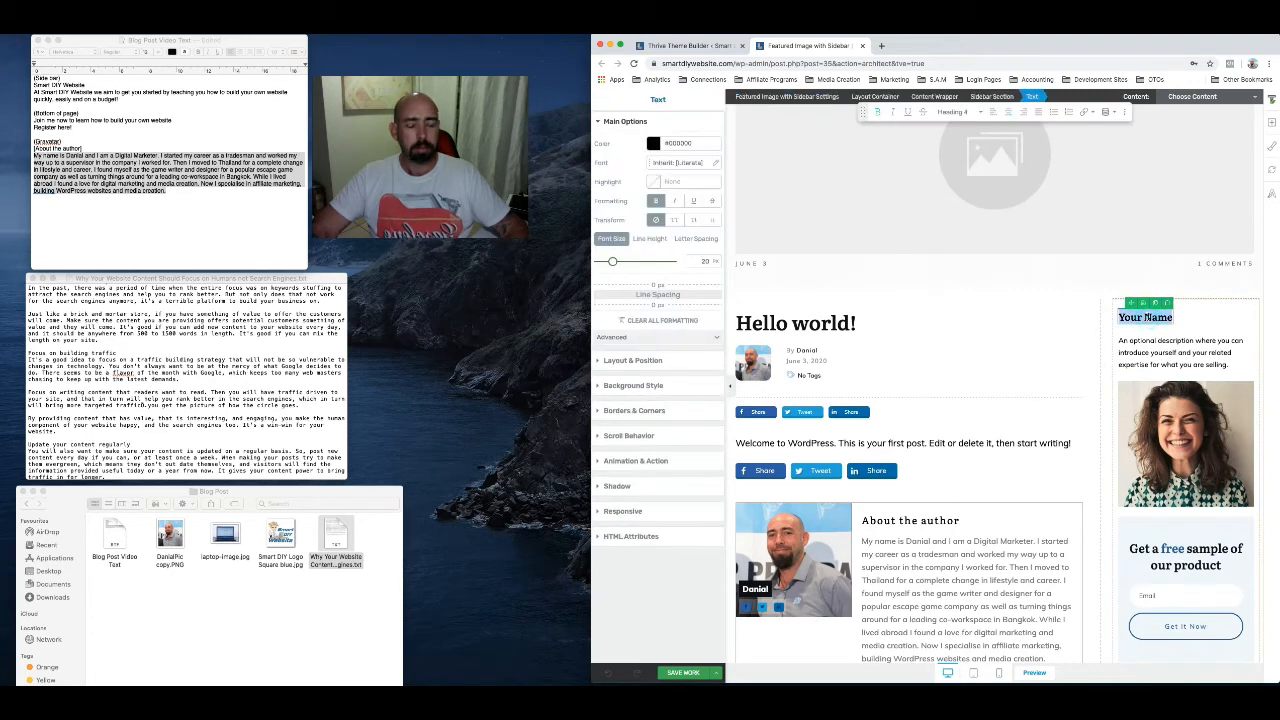
{"action": "type", "text": "Sma"}
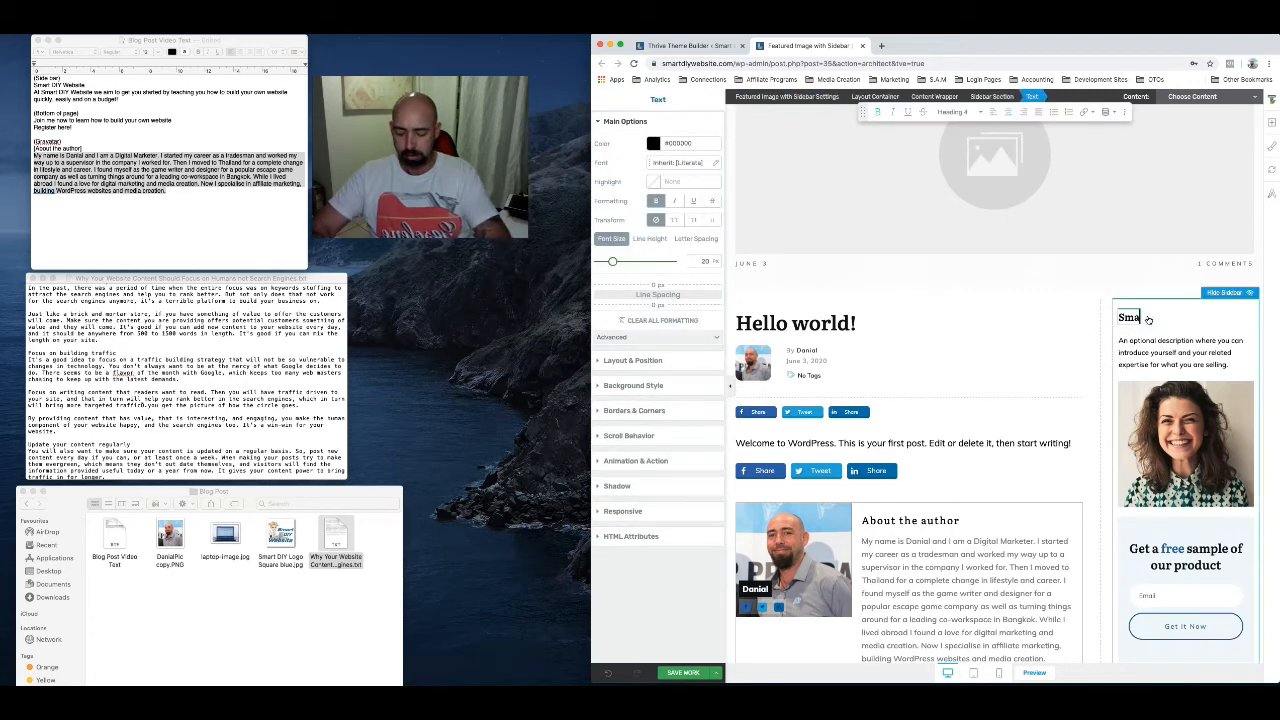
{"action": "type", "text": "rt D"}
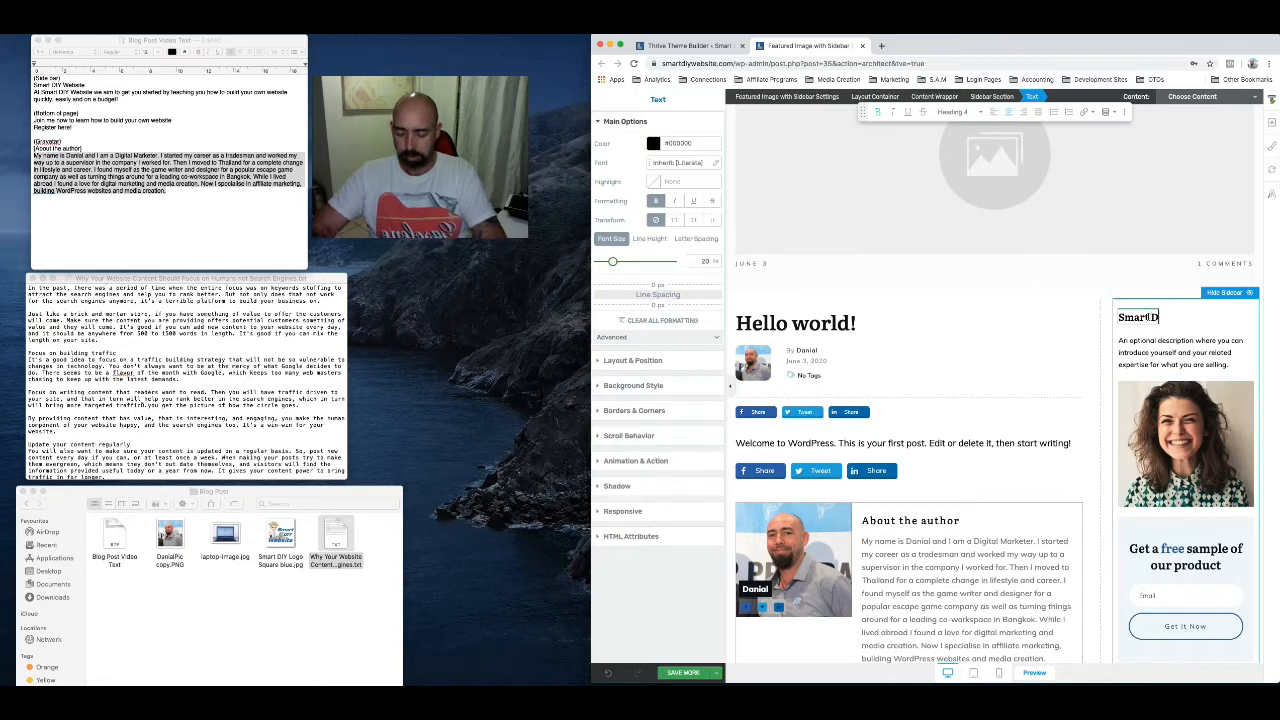
{"action": "type", "text": "IY W"}
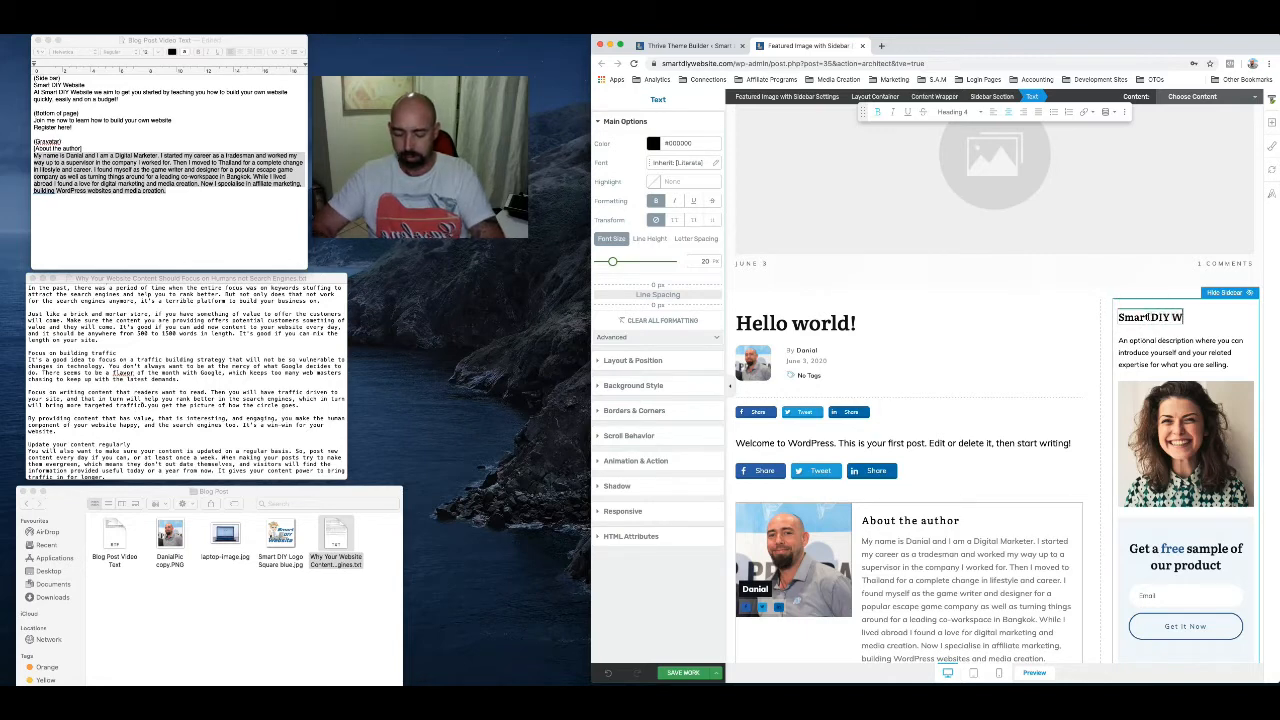
{"action": "type", "text": "ebsite"}
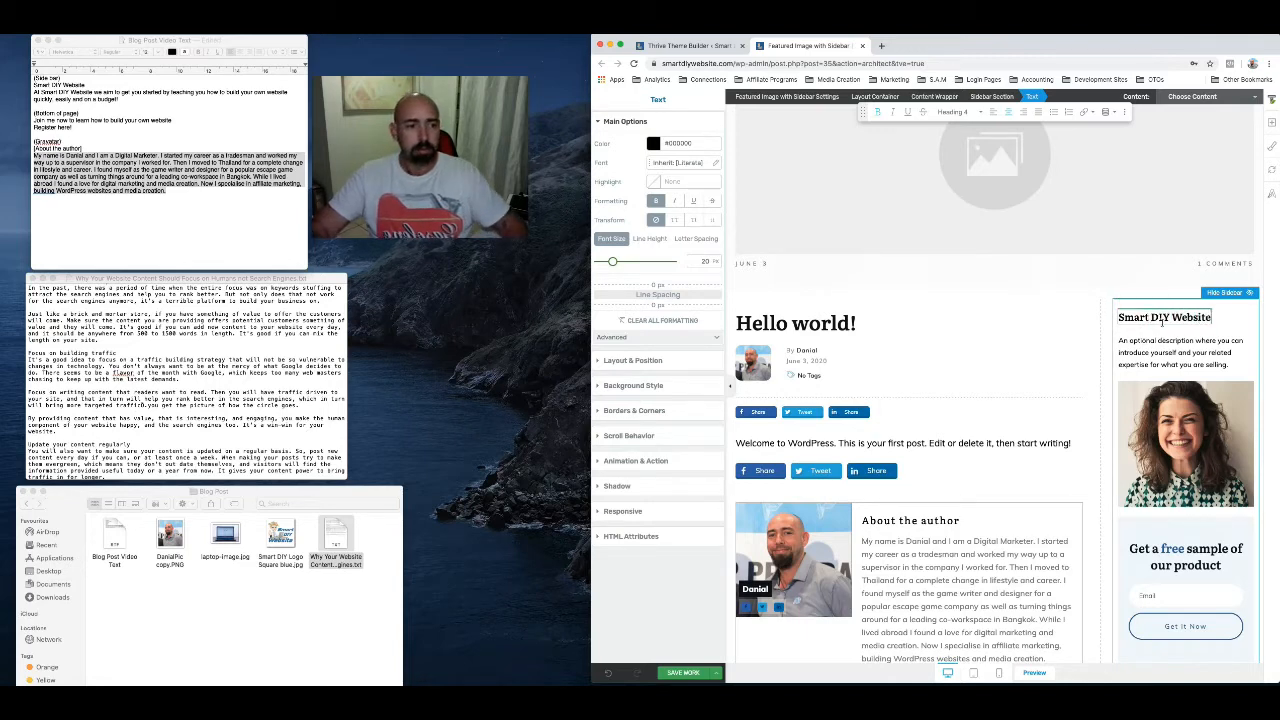
Replace the sidebar description with "At Smart DIY Website we aim to get you started by teaching you..." from the notes document
{"action": "left_click", "coordinate": [1183, 350]}
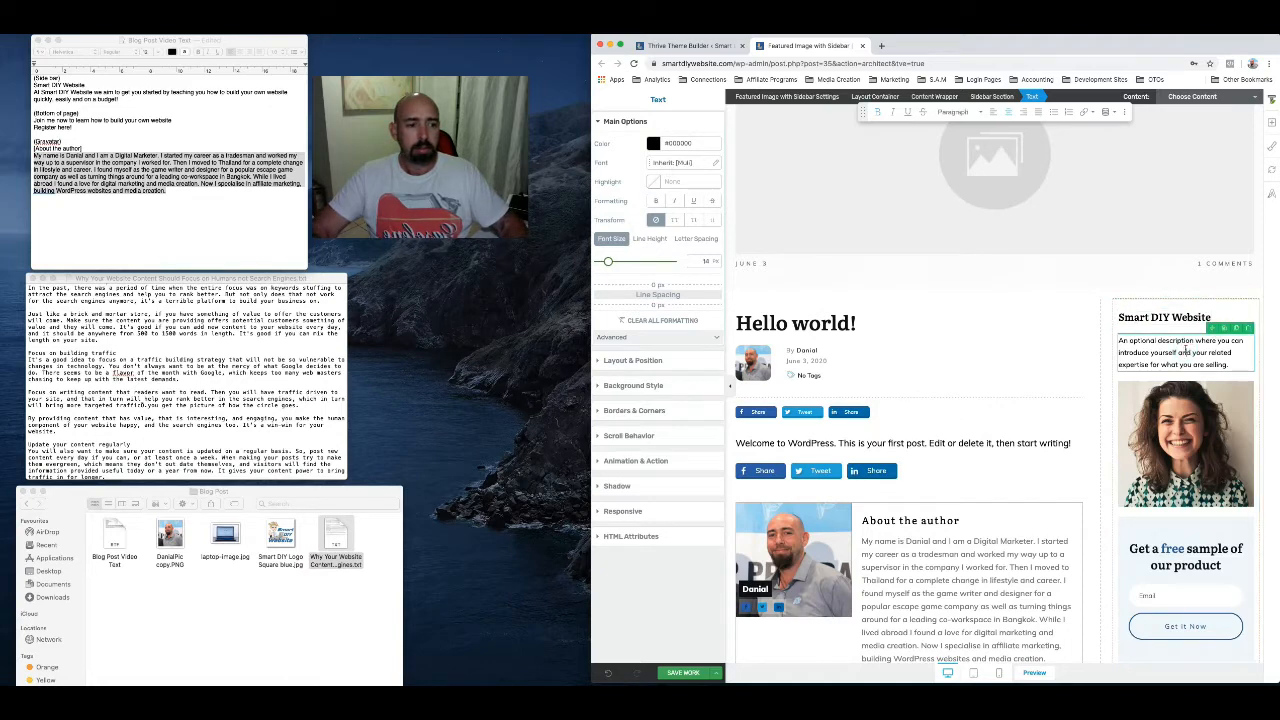
{"action": "triple_click", "coordinate": [1183, 350]}
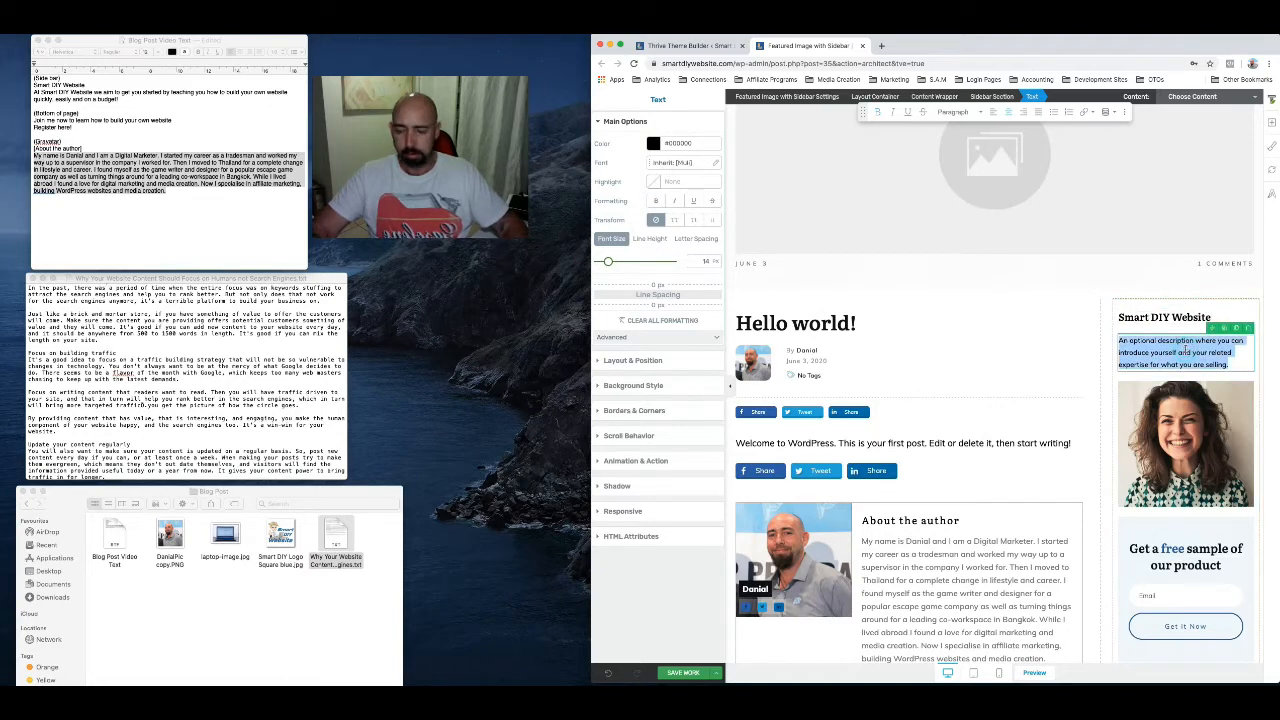
{"action": "left_click", "coordinate": [36, 91]}
{"action": "left_click_drag", "start_coordinate": [36, 91], "coordinate": [126, 100]}
{"action": "key", "text": "super+c"}
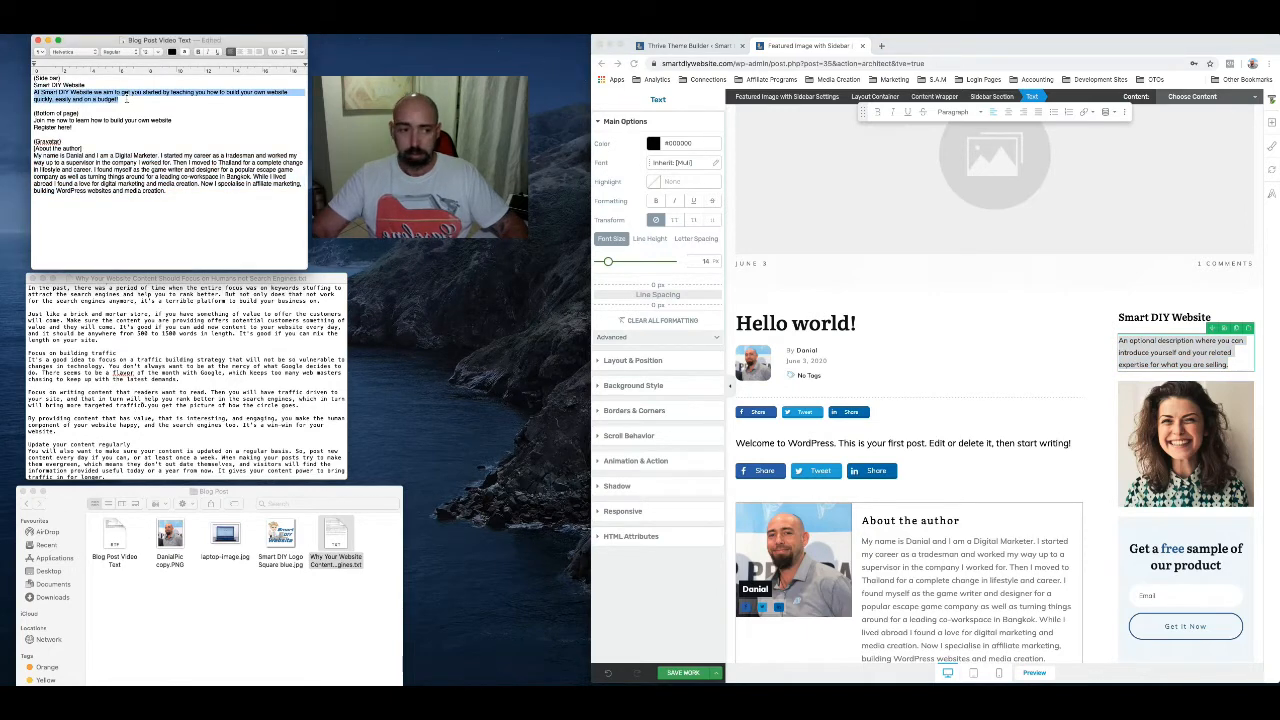
{"action": "left_click", "coordinate": [1153, 360]}
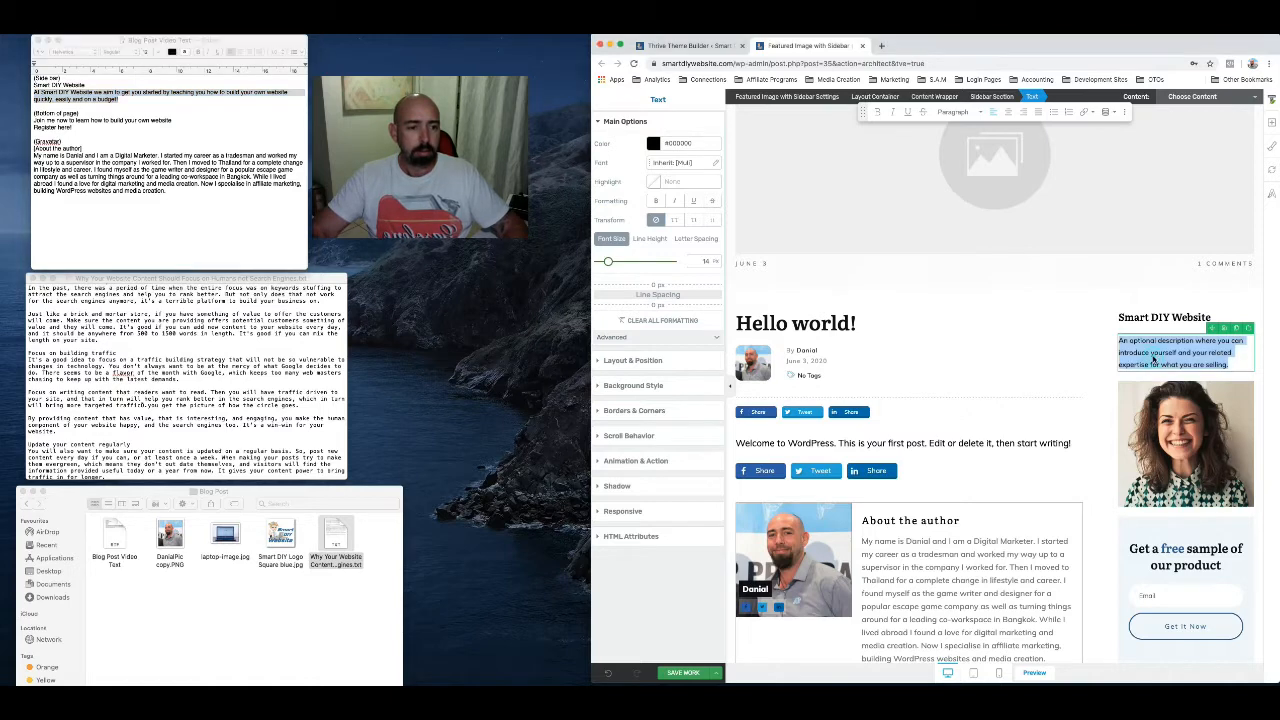
{"action": "key", "text": "super+v"}
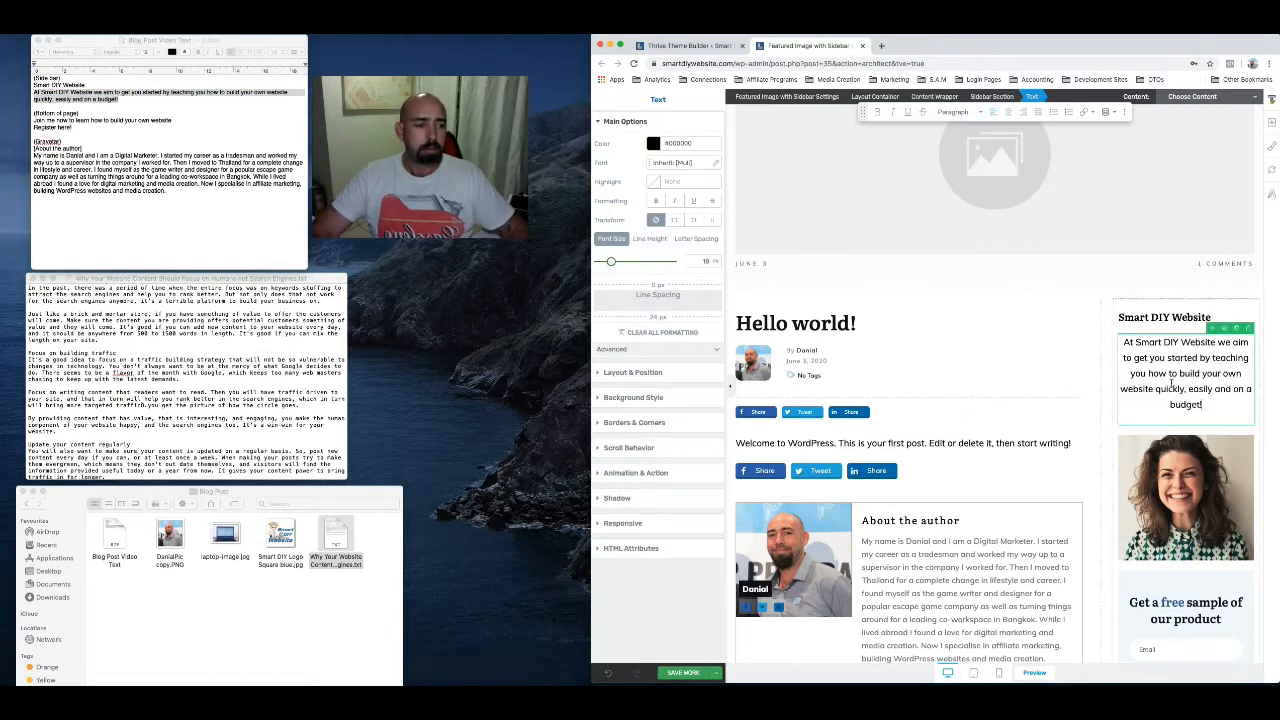
Upload Smart DIY Logo Square blue.jpg as a new background image for the sidebar's photo content box
{"action": "scroll", "coordinate": [1183, 443], "scroll_direction": "down", "scroll_amount": 1}
{"action": "left_click", "coordinate": [1183, 443]}
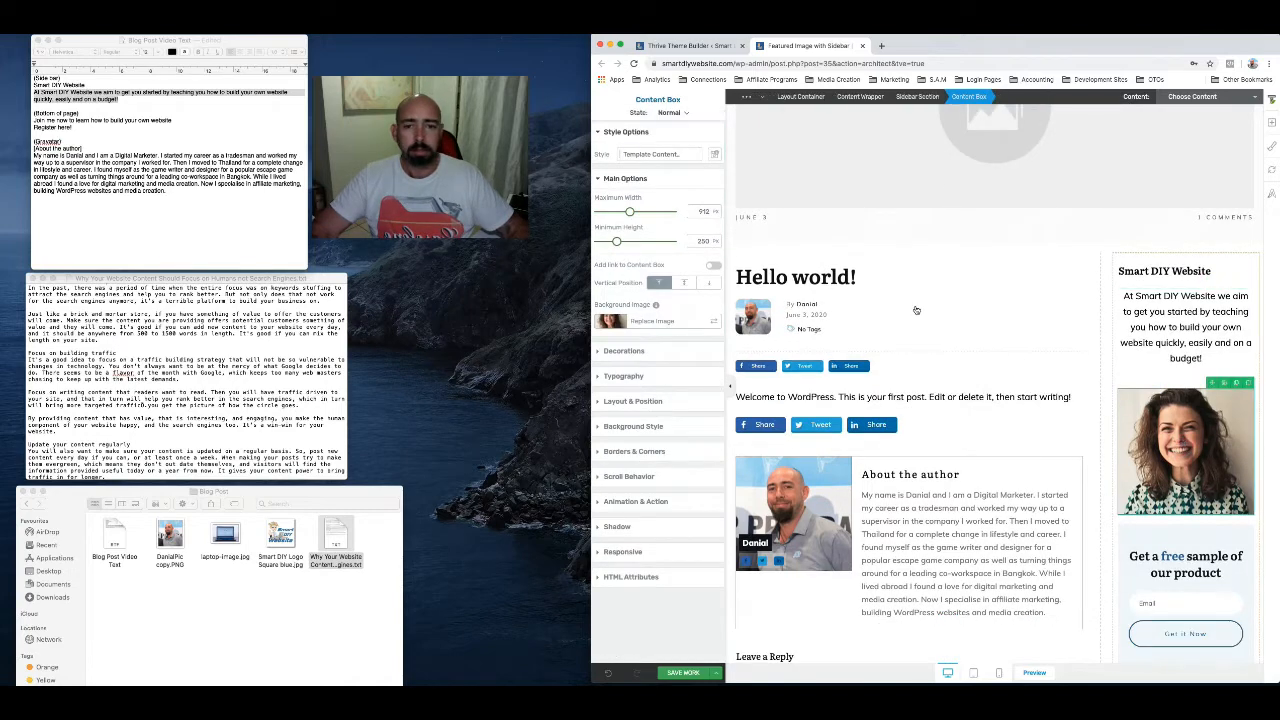
{"action": "left_click", "coordinate": [661, 325]}
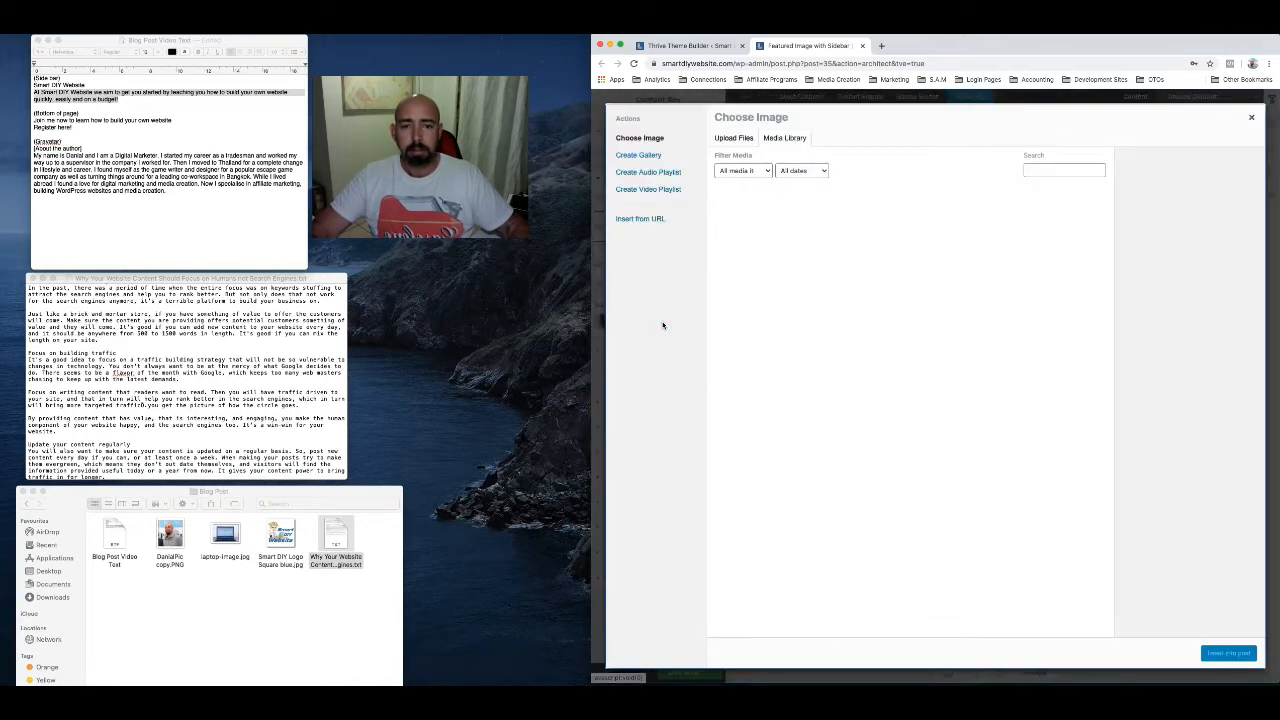
{"action": "left_click", "coordinate": [734, 138]}
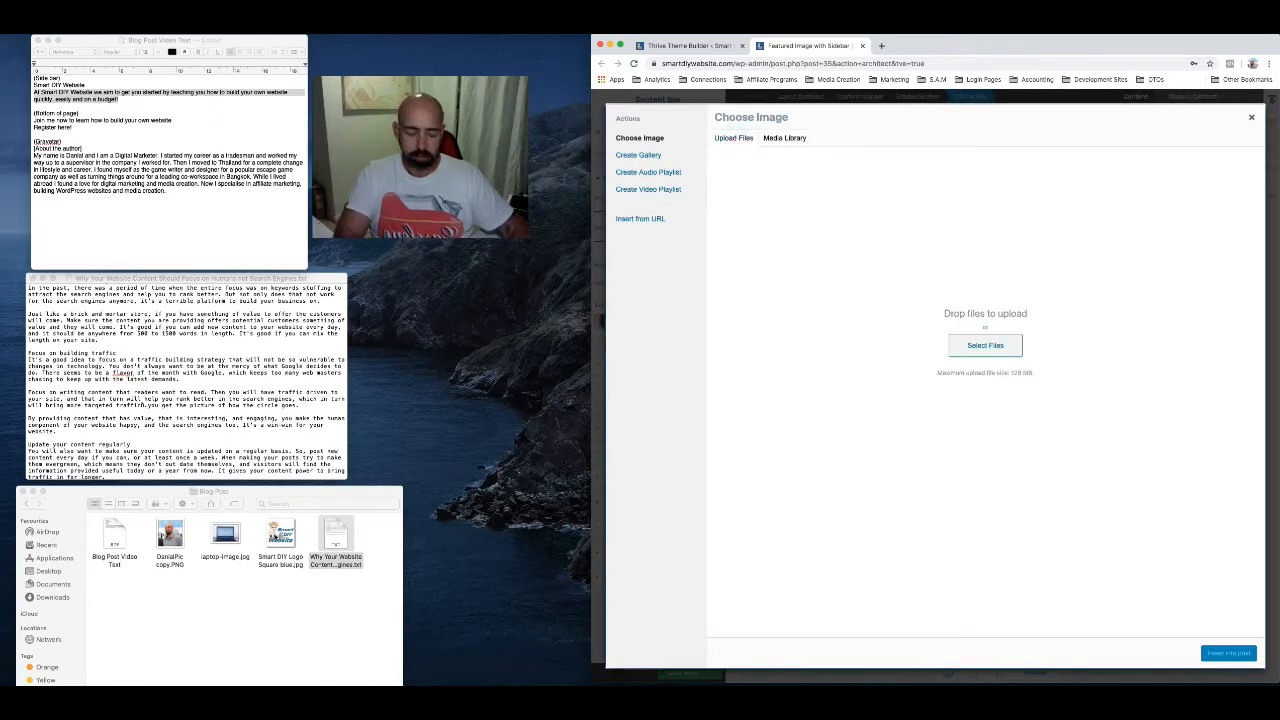
{"action": "left_click", "coordinate": [274, 536]}
{"action": "left_click", "coordinate": [274, 536]}
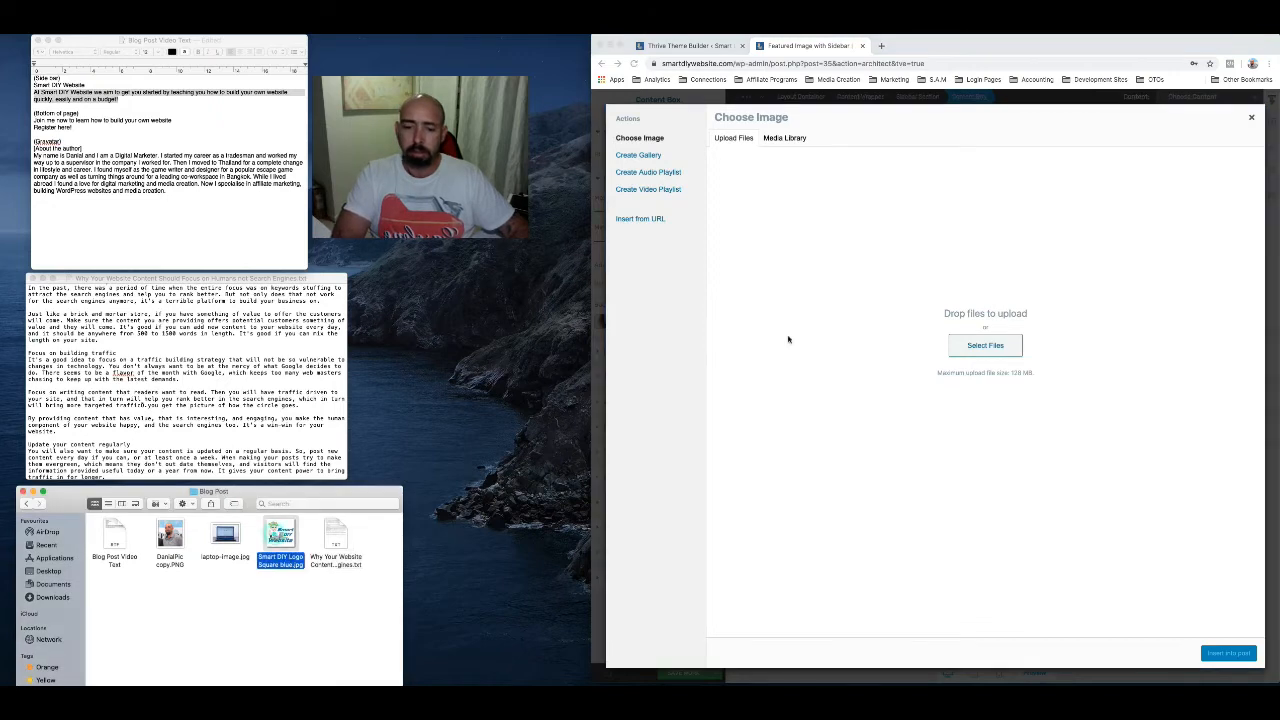
{"action": "left_click_drag", "start_coordinate": [788, 339], "coordinate": [972, 320]}
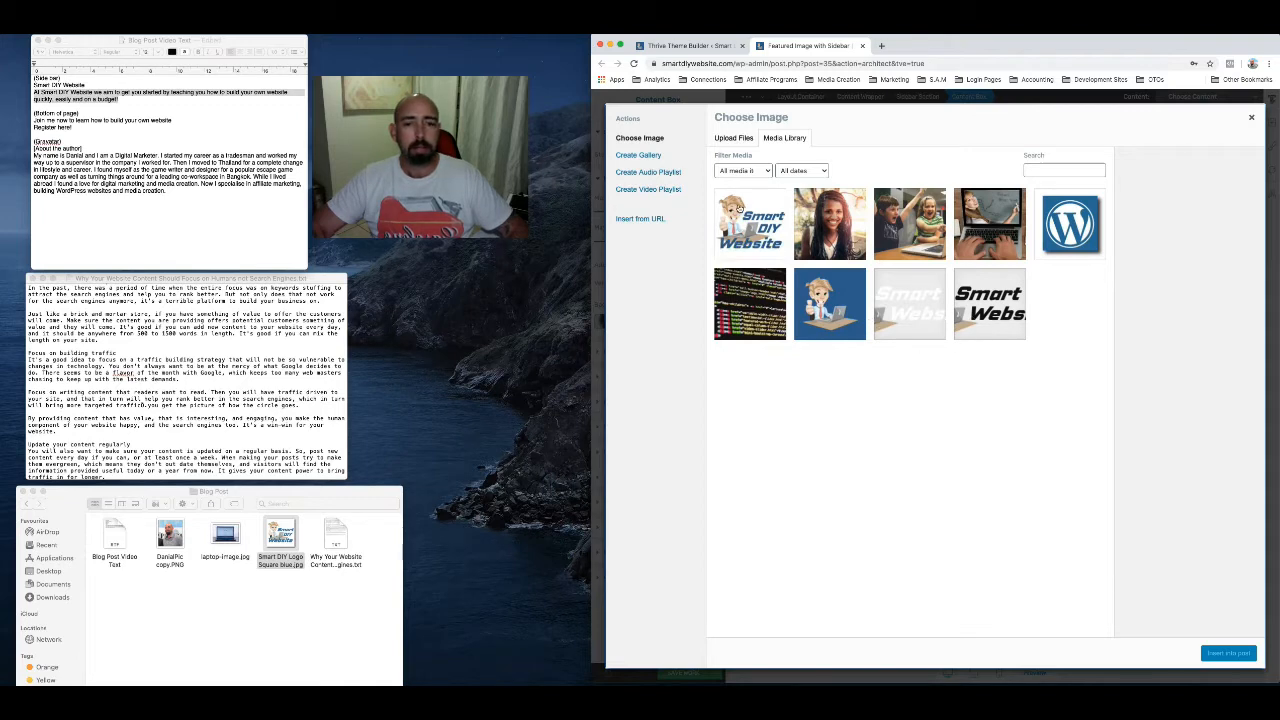
Copy the uploaded logo's title into its alt text and insert the logo in place of the sidebar photo
{"action": "left_click", "coordinate": [749, 227]}
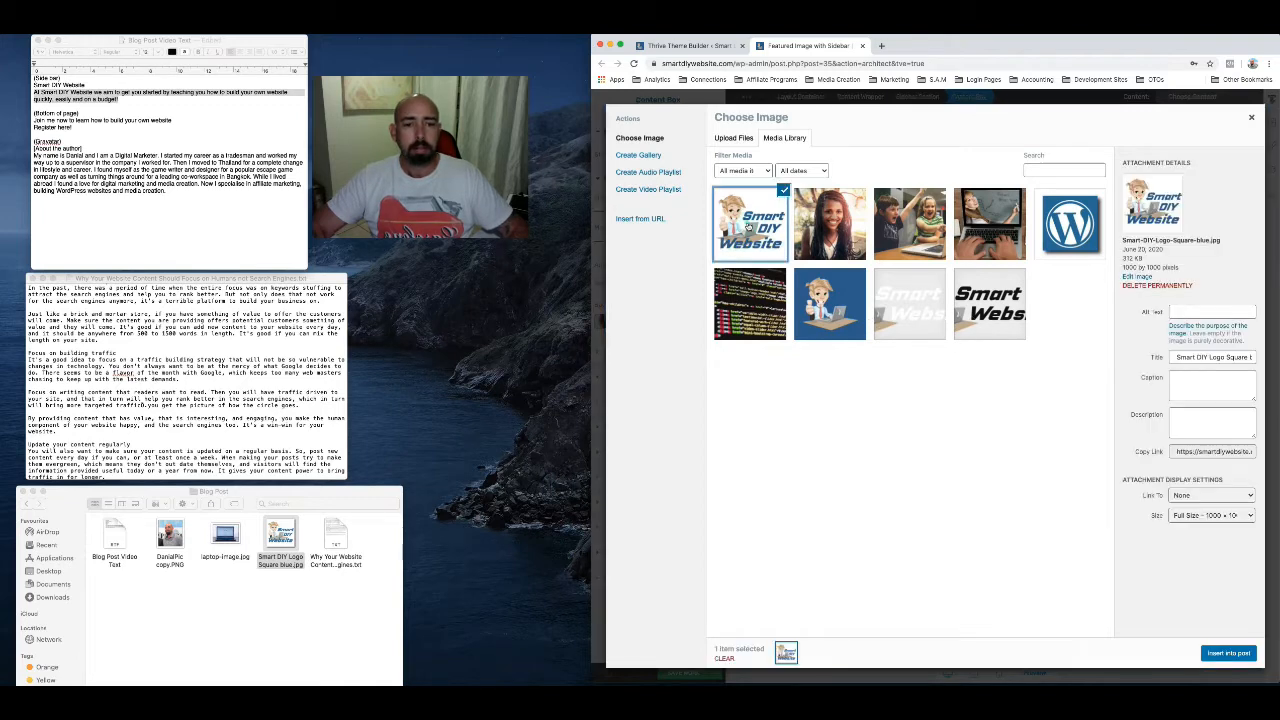
{"action": "left_click", "coordinate": [1185, 311]}
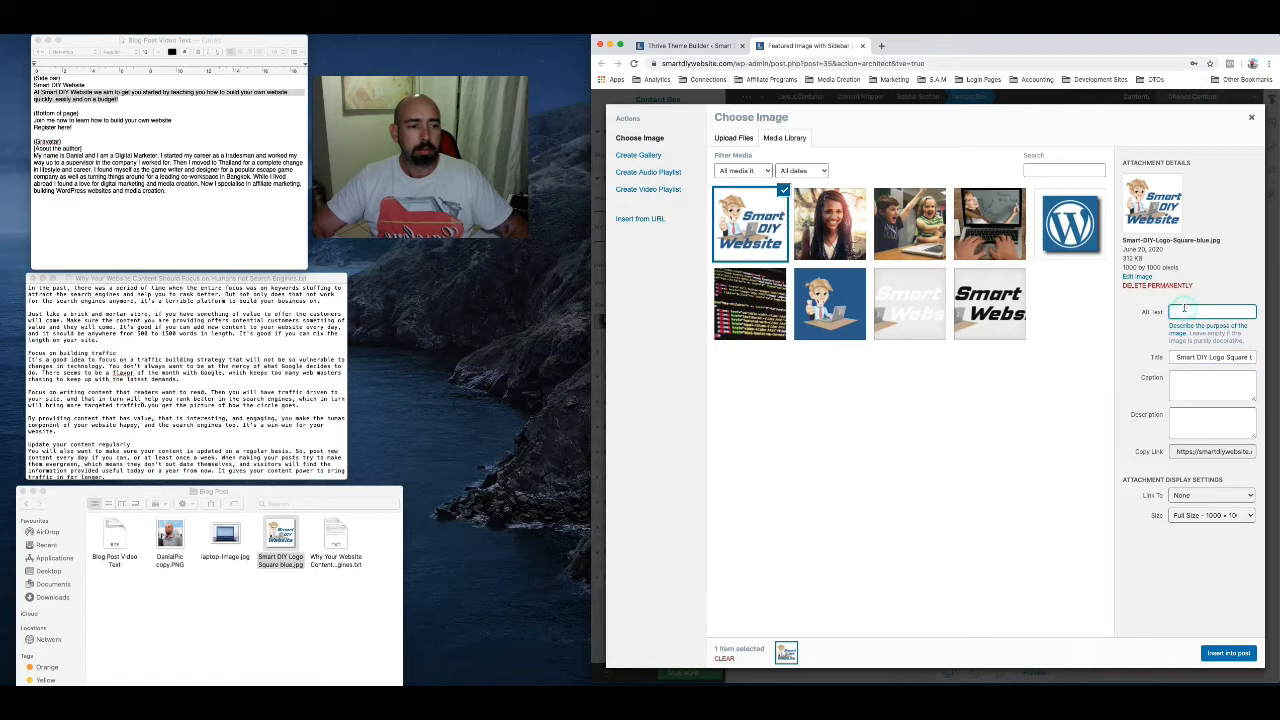
{"action": "triple_click", "coordinate": [1223, 357]}
{"action": "key", "text": "cmd+c"}
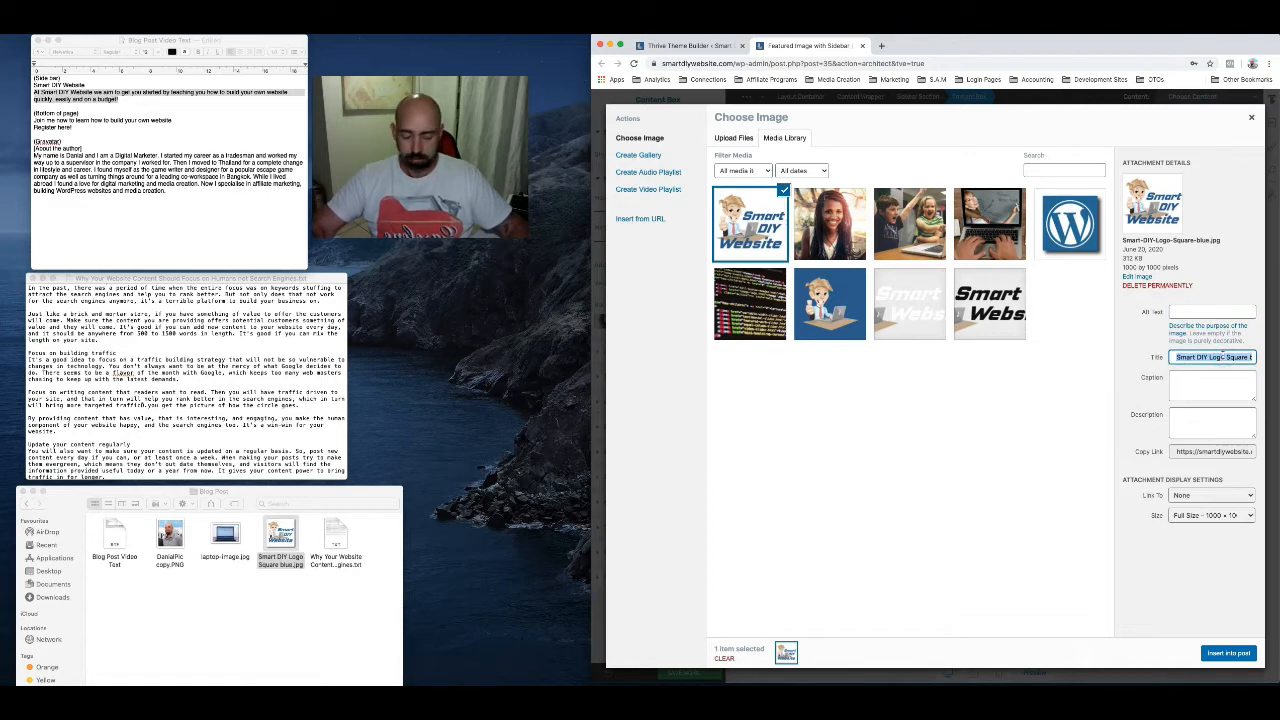
{"action": "left_click", "coordinate": [1213, 311]}
{"action": "key", "text": "cmd+v"}
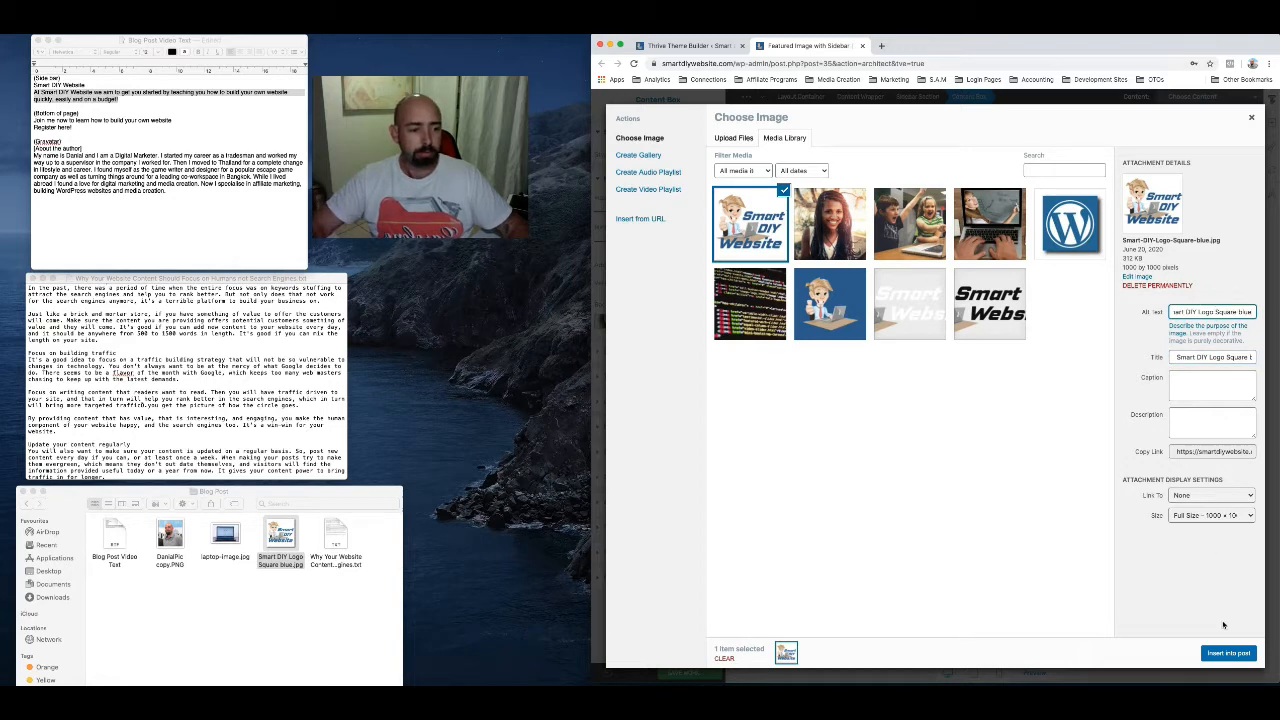
{"action": "left_click", "coordinate": [1227, 654]}
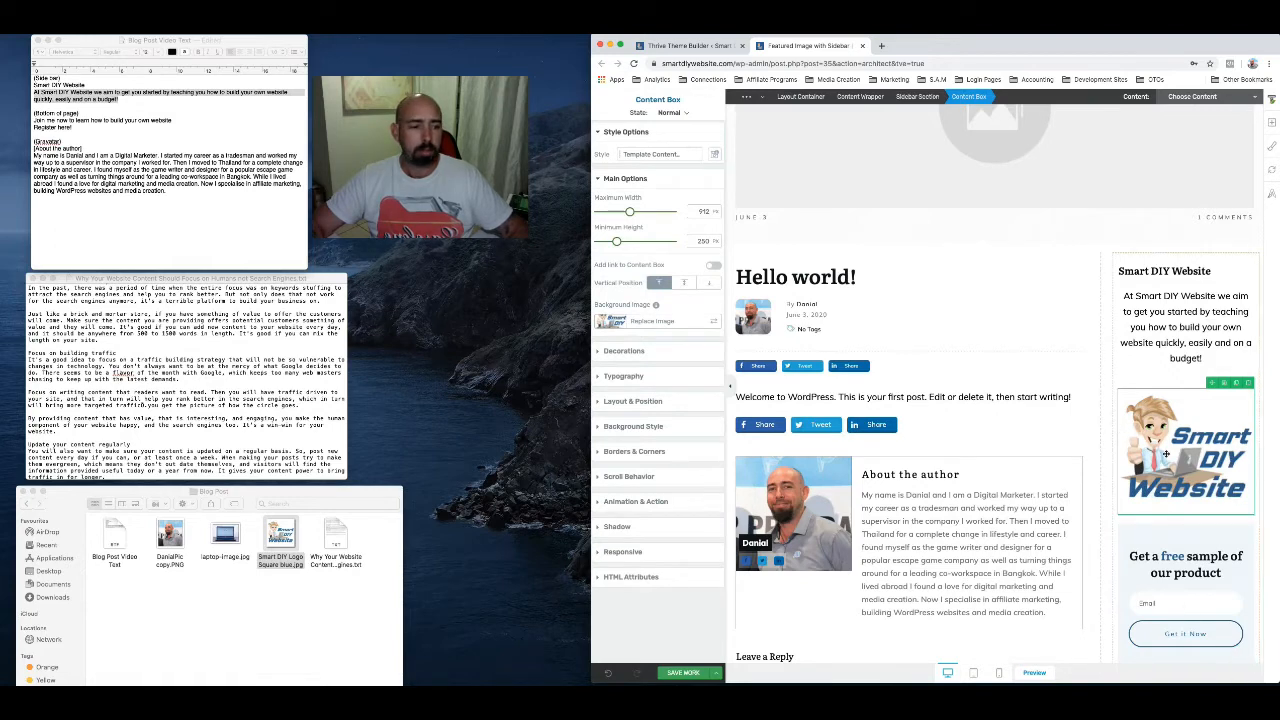
Replace the bottom section's heading with "Join me now to learn how to build your own website" from the notes document
{"action": "scroll", "coordinate": [1165, 453], "scroll_direction": "down", "scroll_amount": 3}
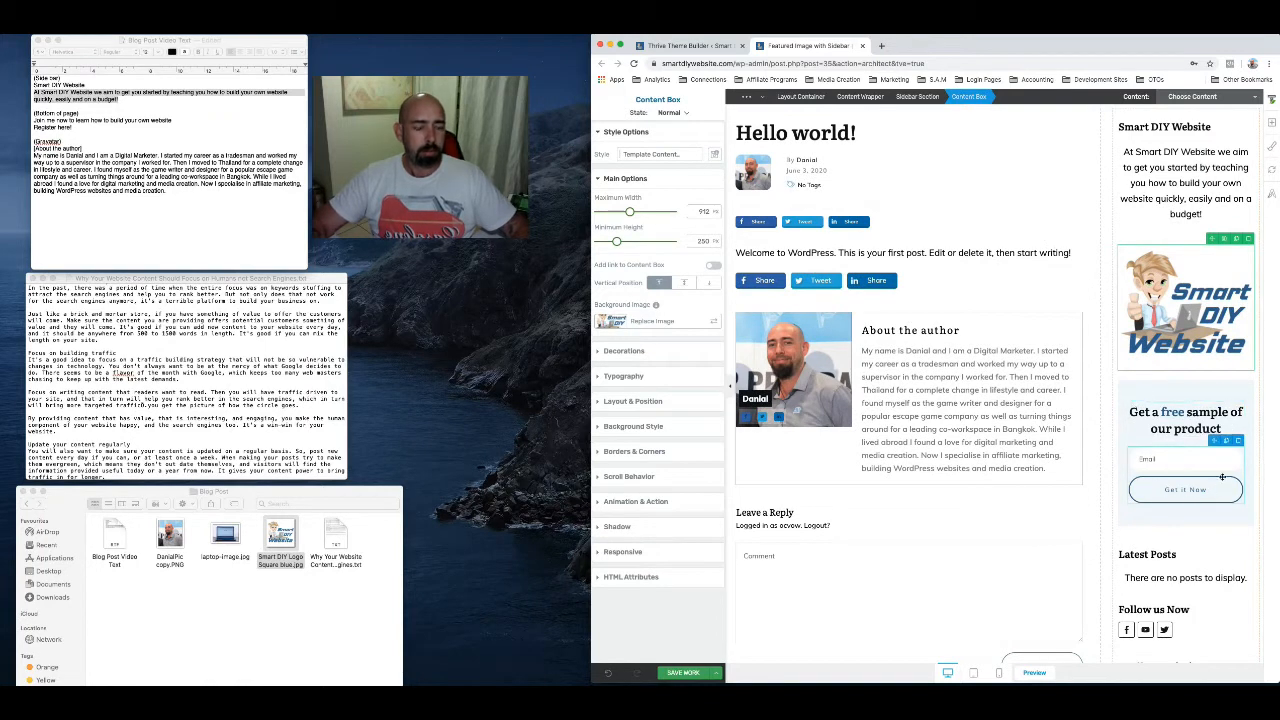
{"action": "scroll", "coordinate": [1165, 490], "scroll_direction": "down", "scroll_amount": 1}
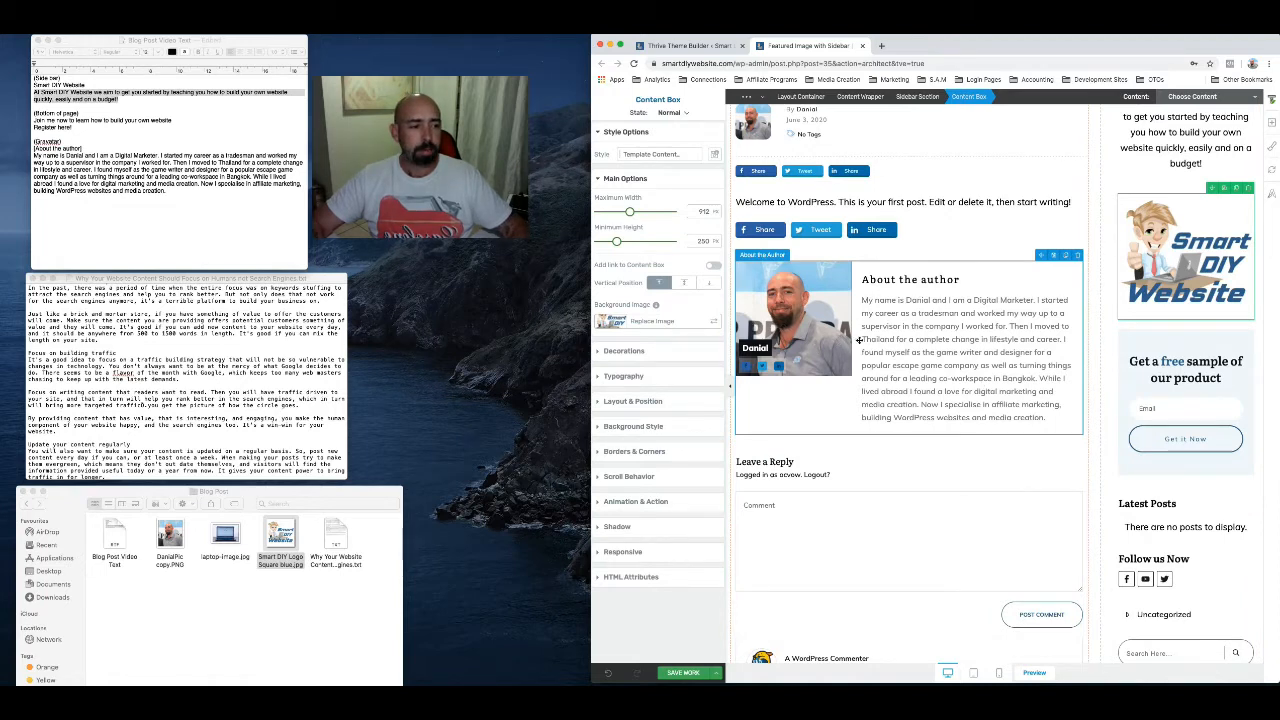
{"action": "scroll", "coordinate": [868, 340], "scroll_direction": "down", "scroll_amount": 2}
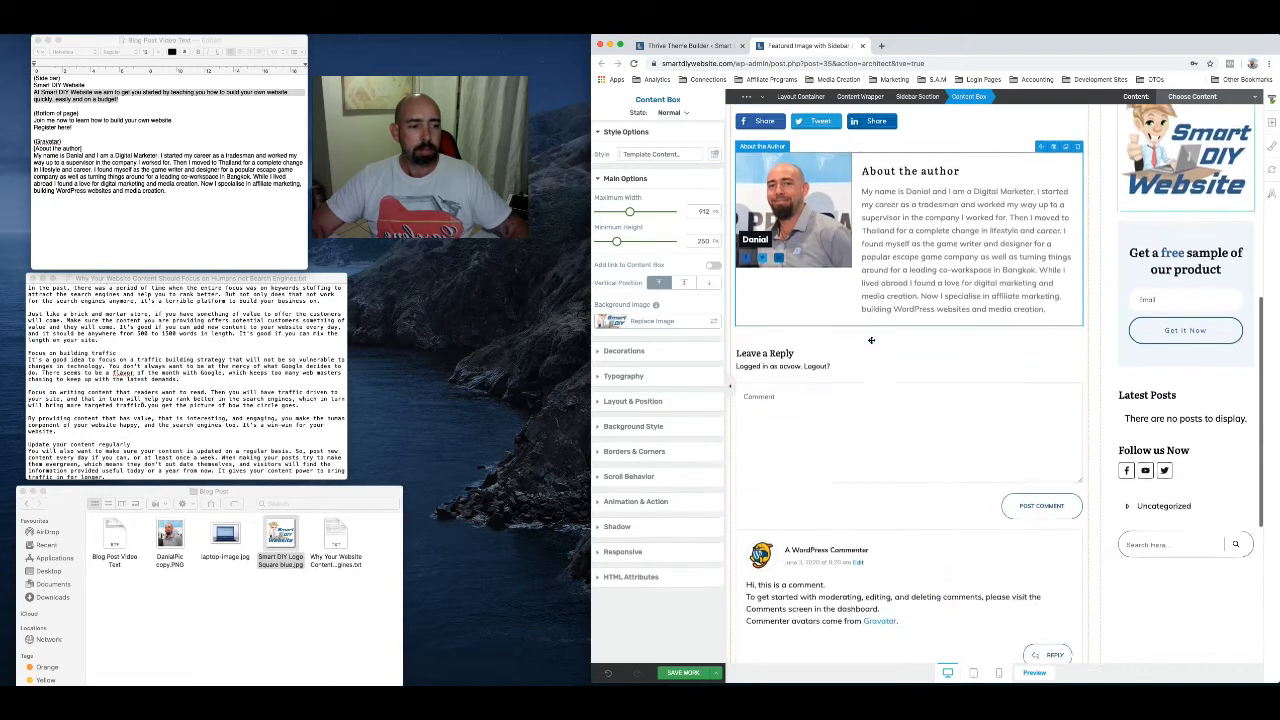
{"action": "scroll", "coordinate": [871, 340], "scroll_direction": "down", "scroll_amount": 5}
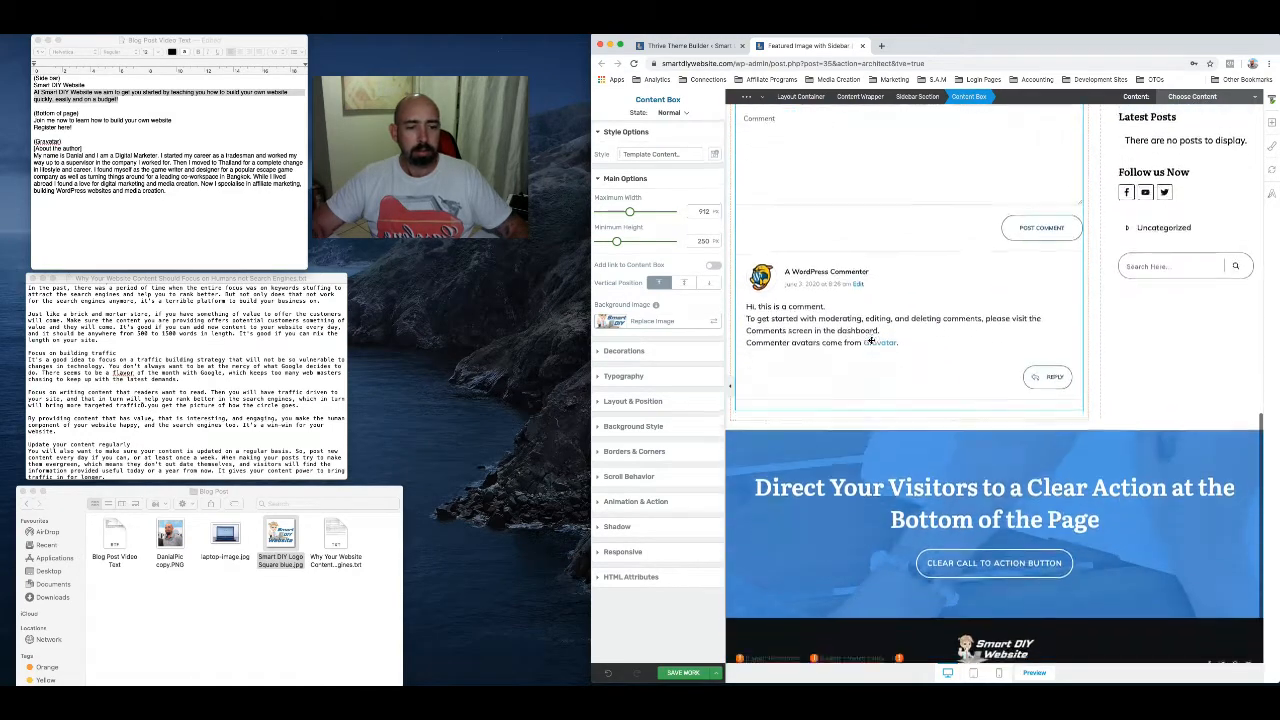
{"action": "scroll", "coordinate": [871, 341], "scroll_direction": "down", "scroll_amount": 1}
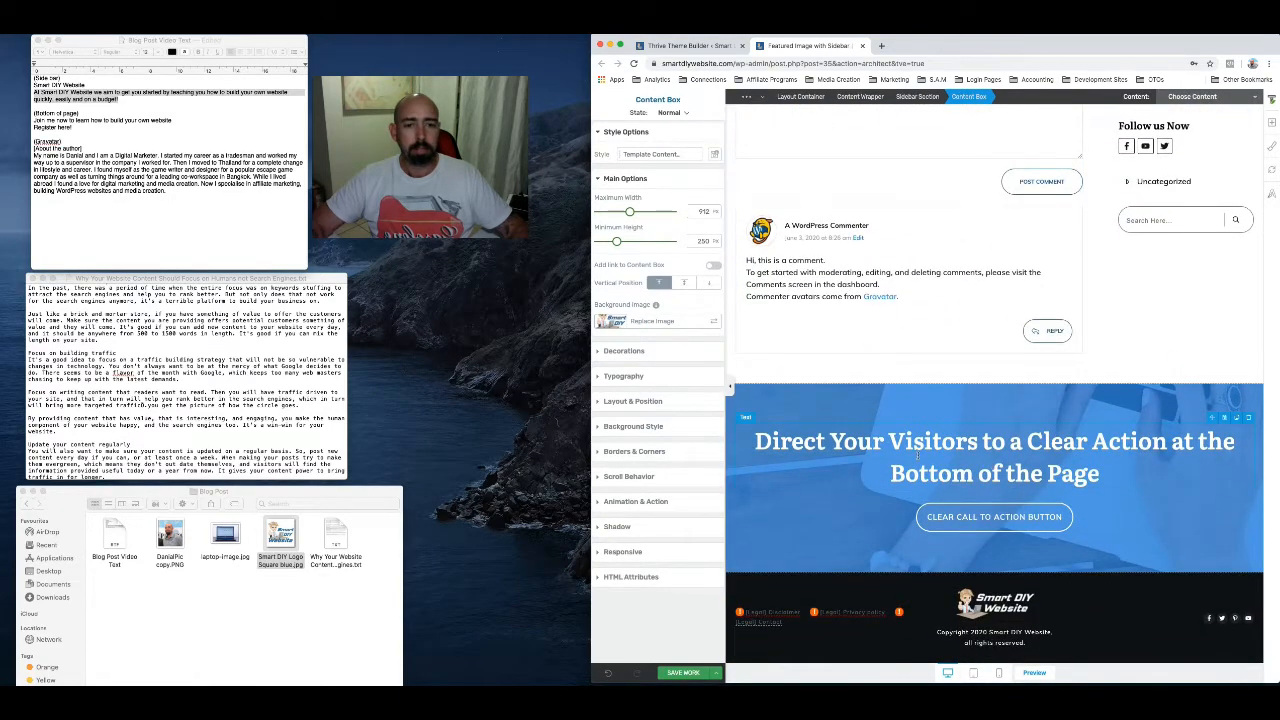
{"action": "left_click", "coordinate": [983, 476]}
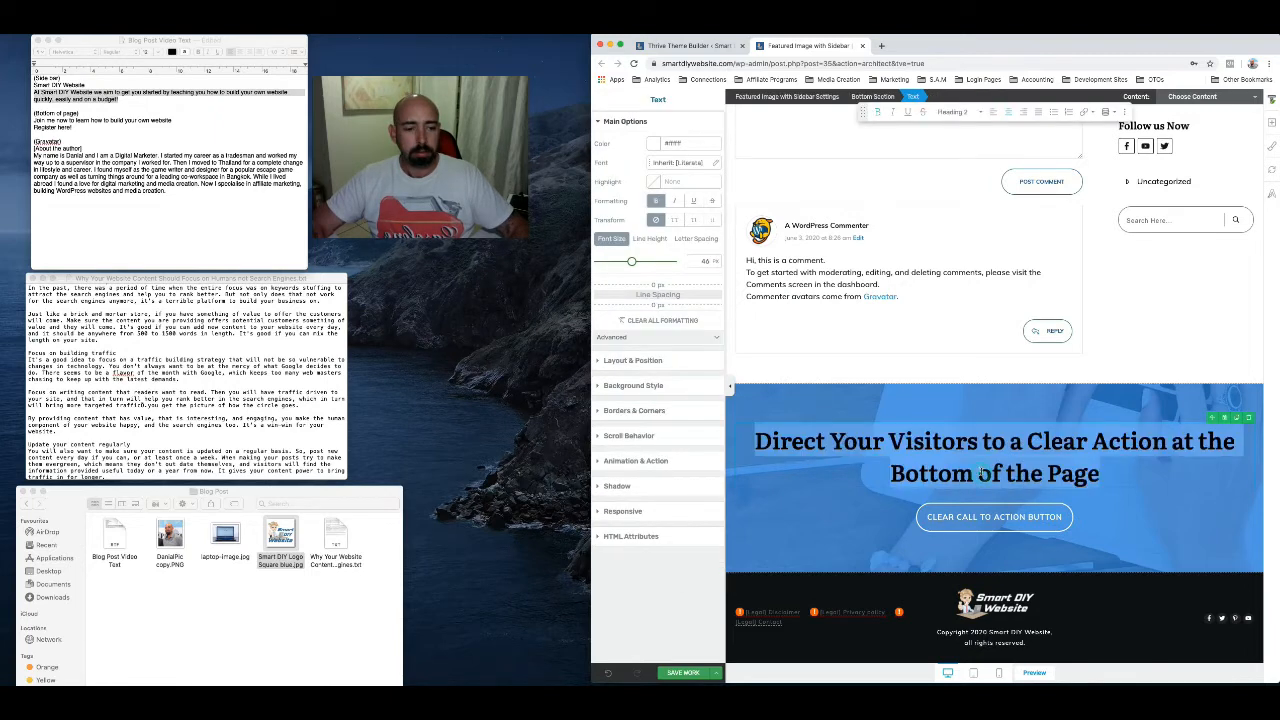
{"action": "triple_click", "coordinate": [38, 120]}
{"action": "key", "text": "super+c"}
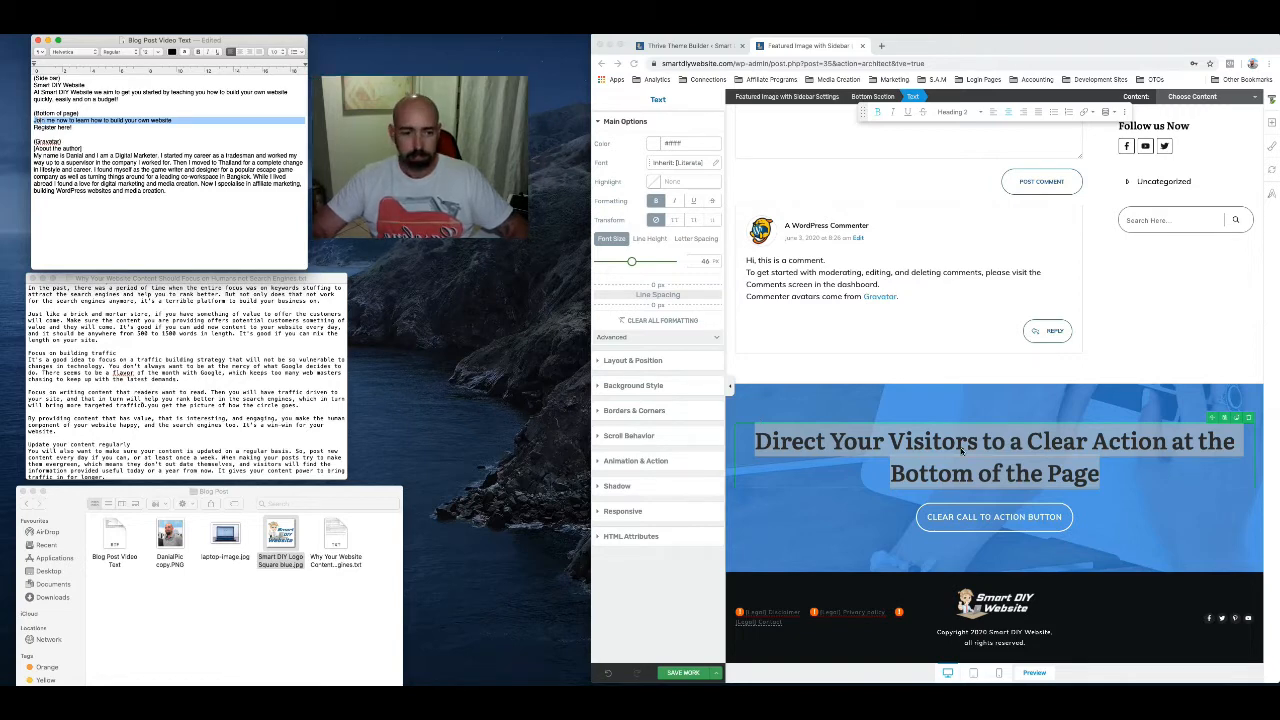
{"action": "left_click", "coordinate": [962, 450]}
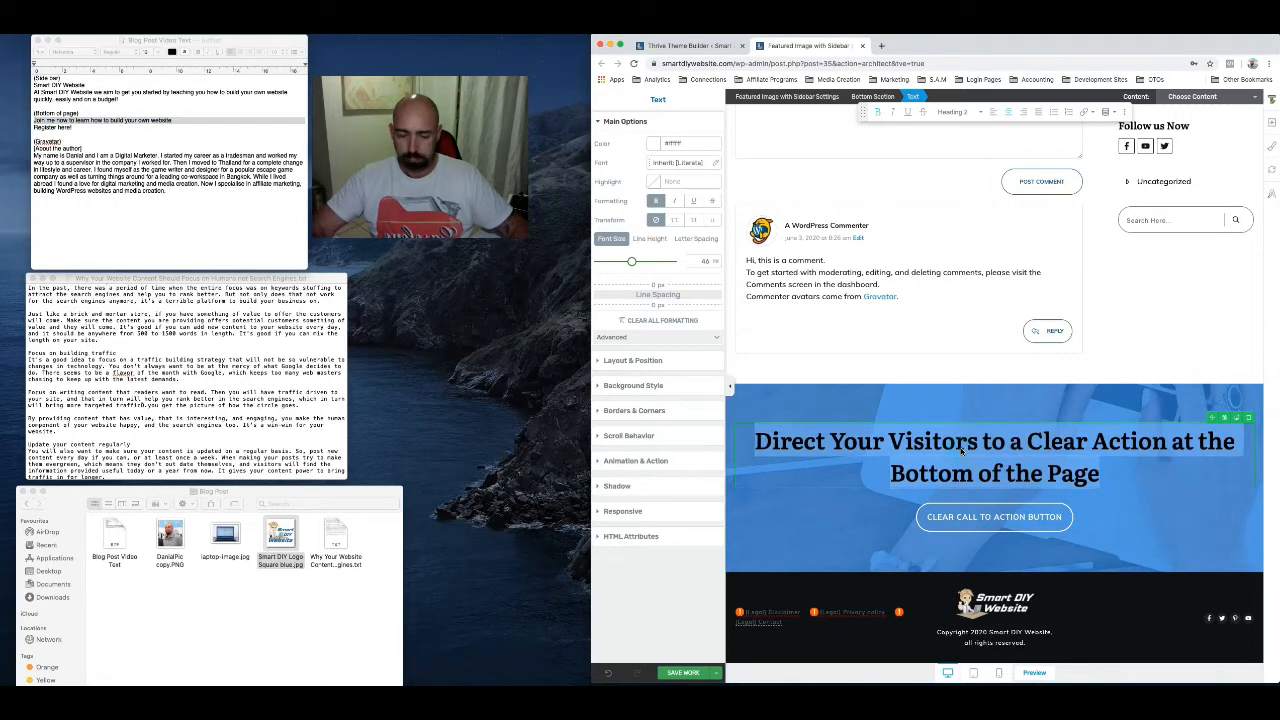
{"action": "key", "text": "super+v"}
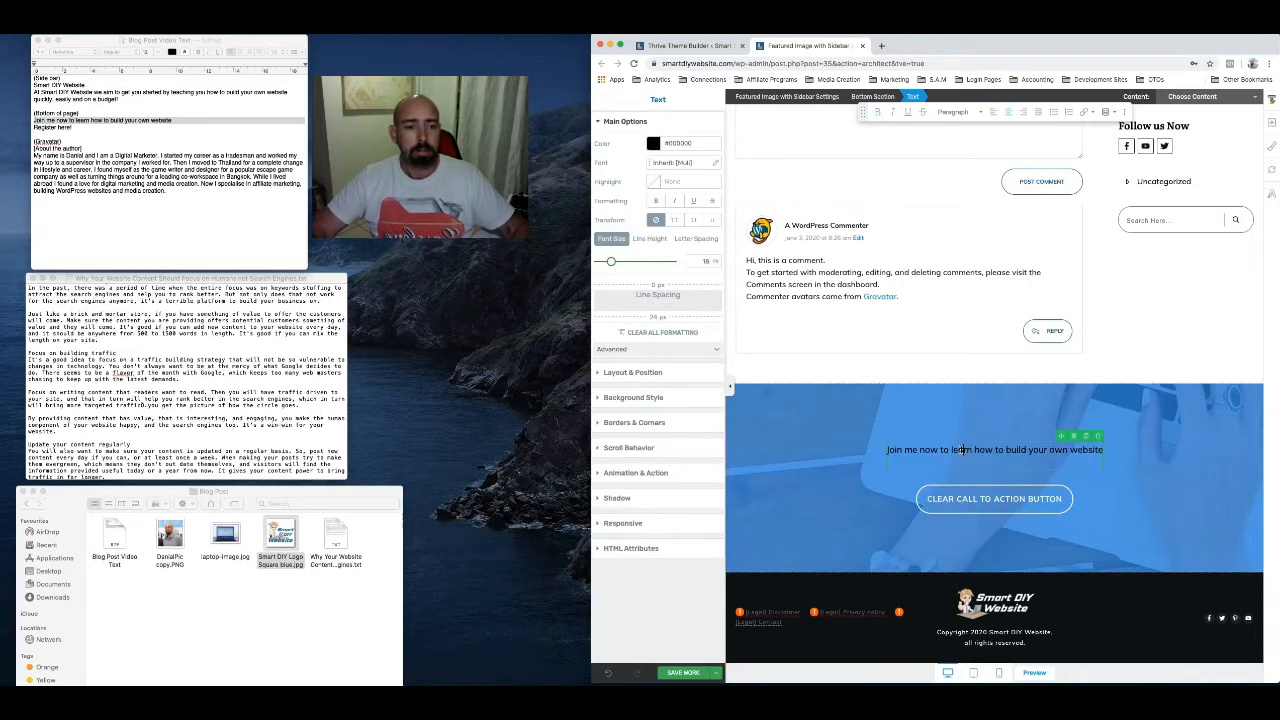
Apply the Heading 1 style to the bottom section's "Join me now" text
{"action": "triple_click", "coordinate": [961, 450]}
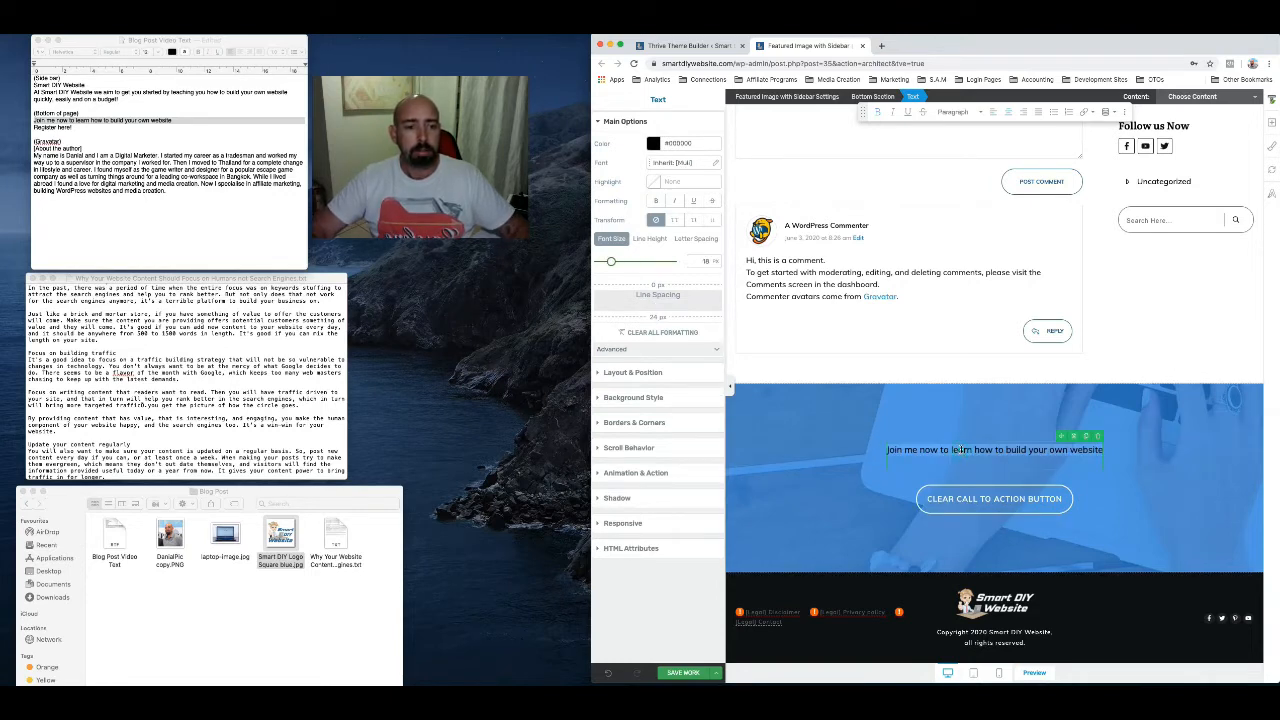
{"action": "left_click", "coordinate": [955, 112]}
{"action": "left_click", "coordinate": [962, 174]}
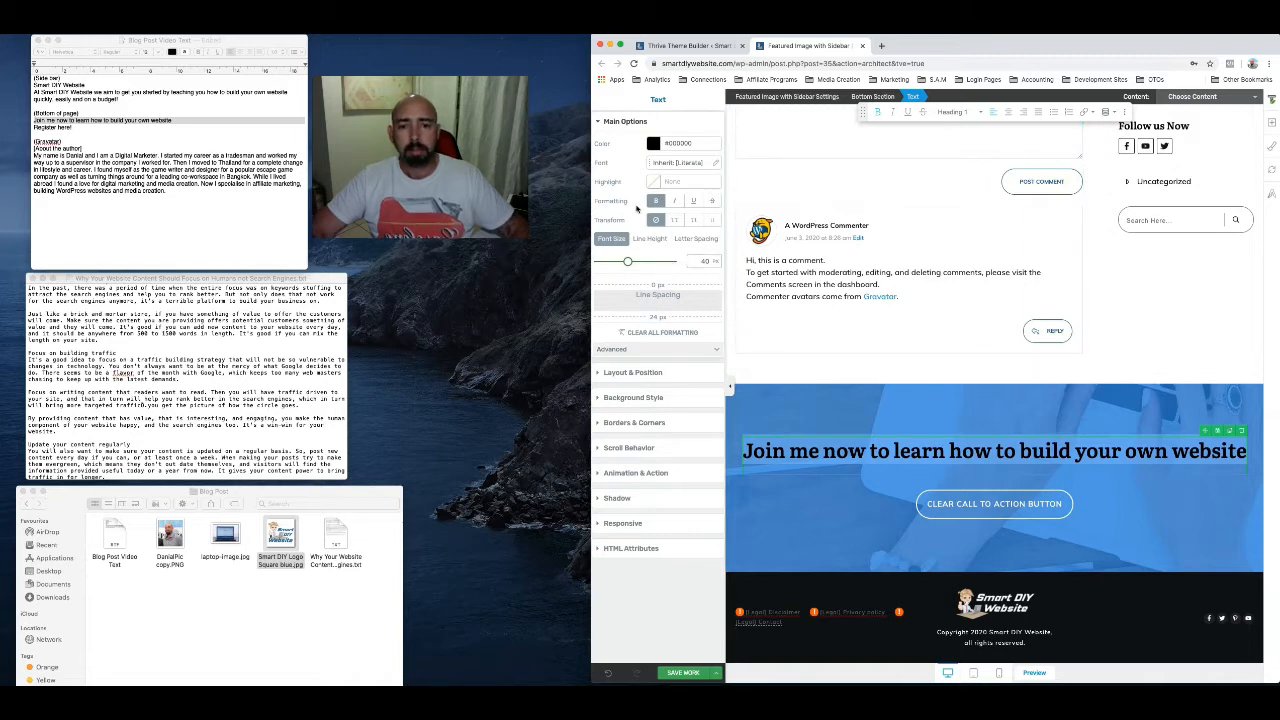
Set the bottom heading's text color to white, #ffffff
{"action": "left_click", "coordinate": [655, 180]}
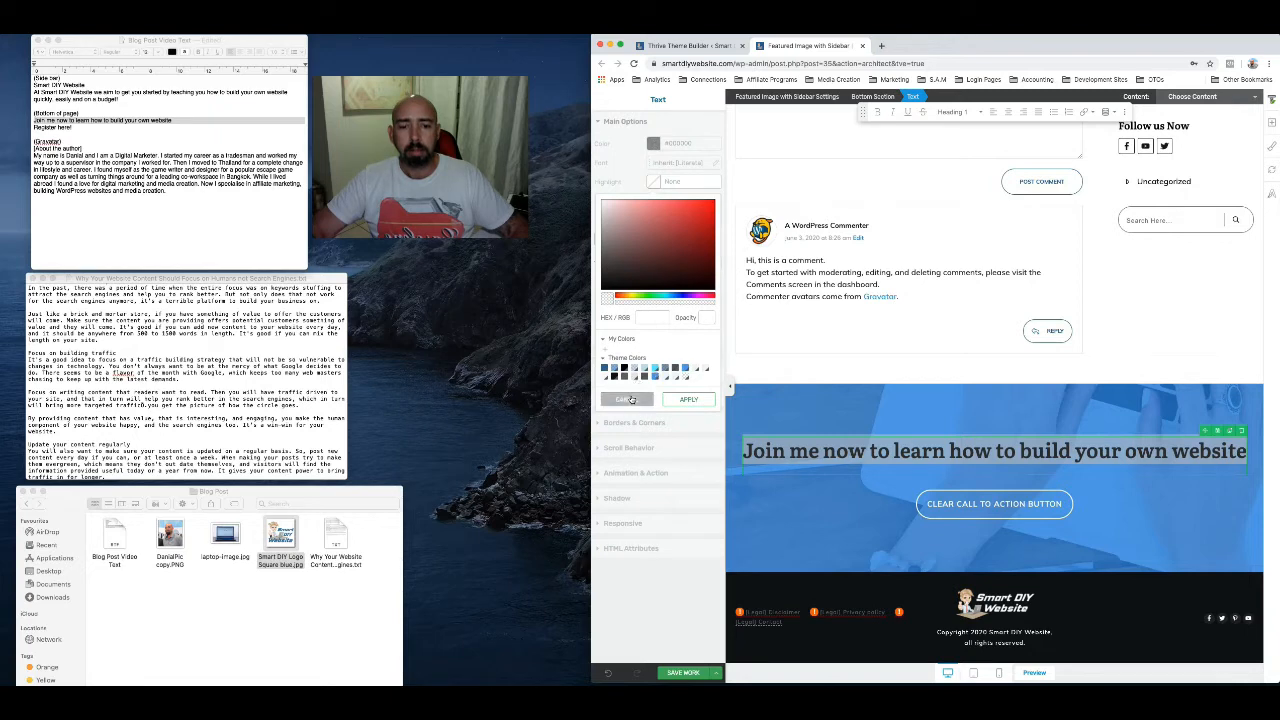
{"action": "left_click", "coordinate": [627, 399]}
{"action": "left_click", "coordinate": [653, 144]}
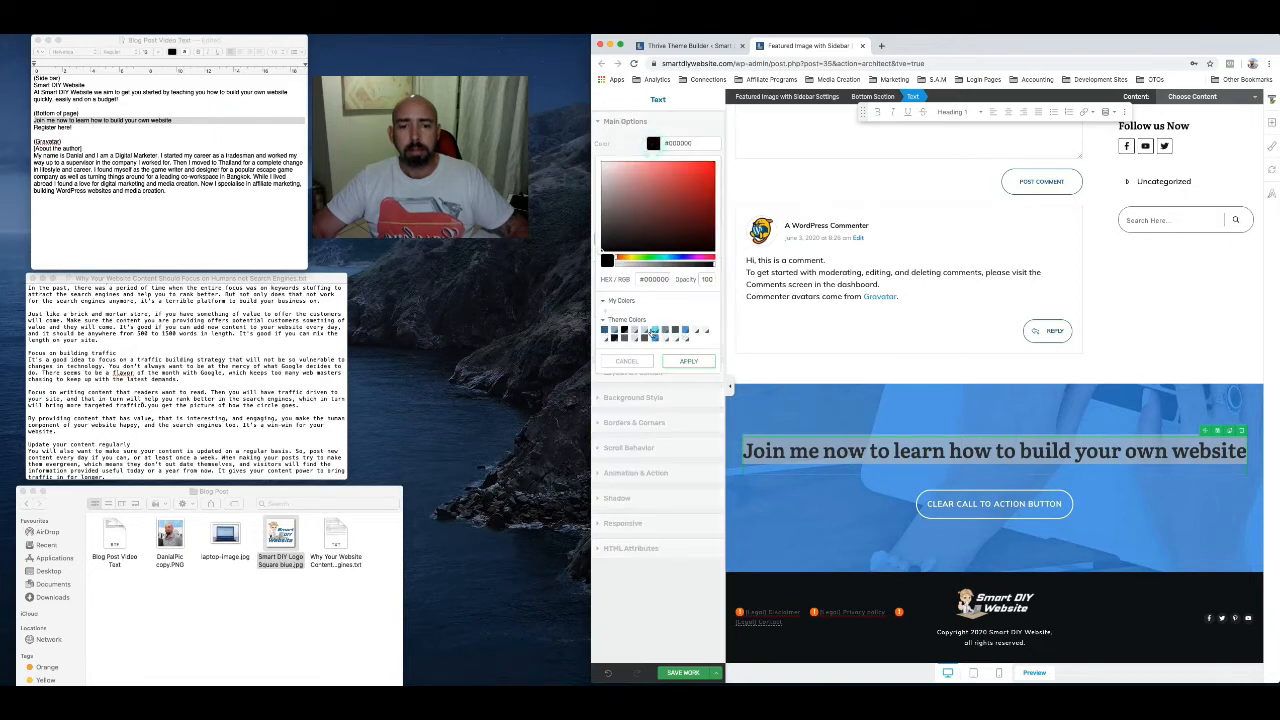
{"action": "left_click", "coordinate": [608, 174]}
{"action": "left_click_drag", "start_coordinate": [608, 174], "coordinate": [596, 160]}
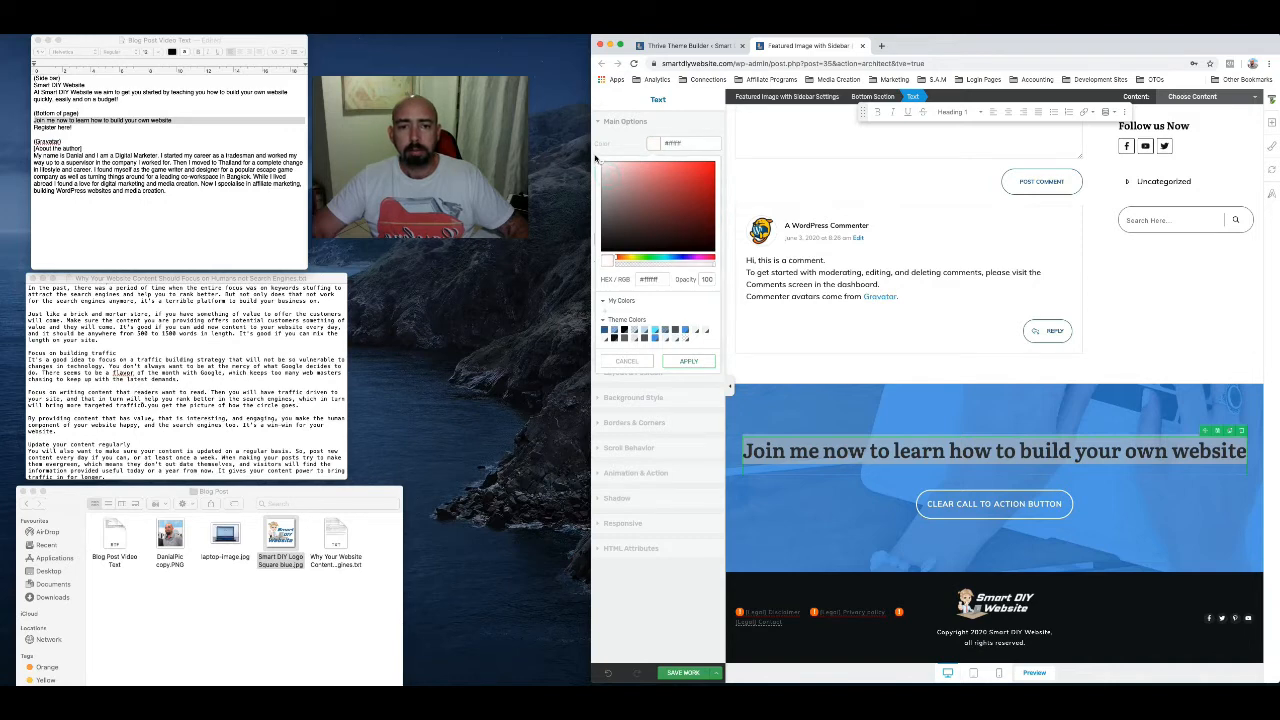
{"action": "left_click", "coordinate": [686, 361]}
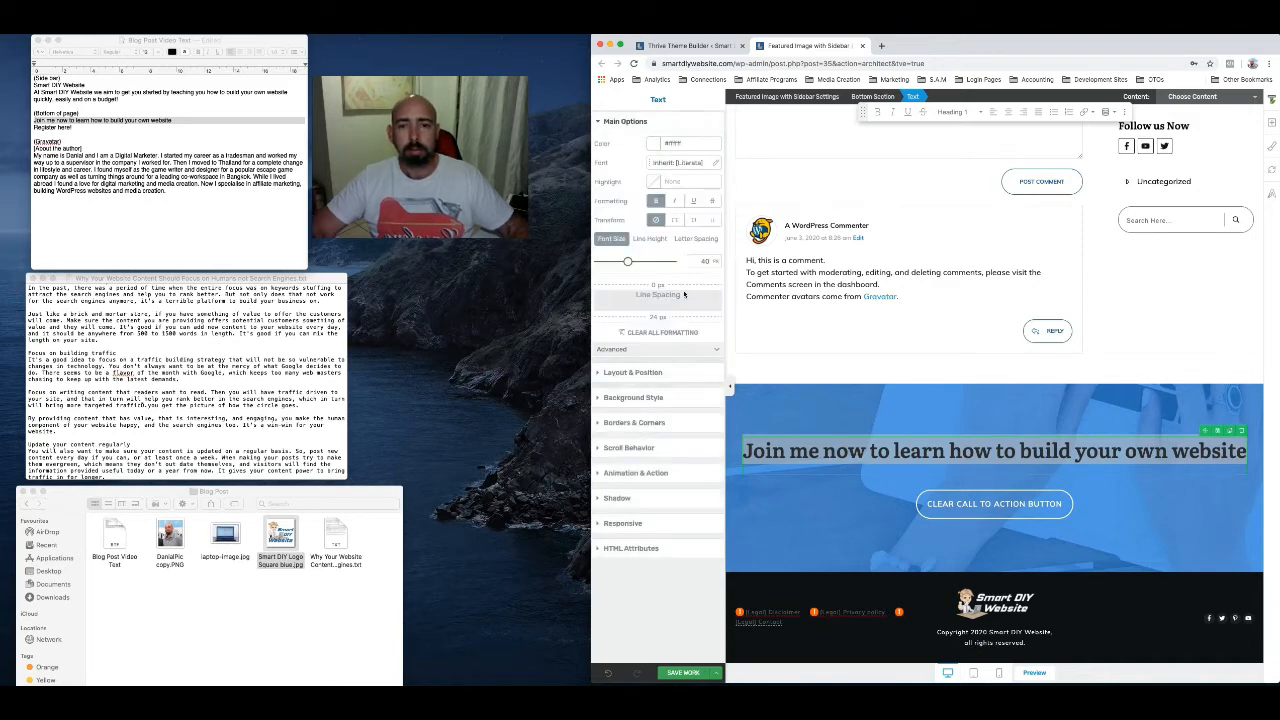
{"action": "left_click", "coordinate": [886, 452]}
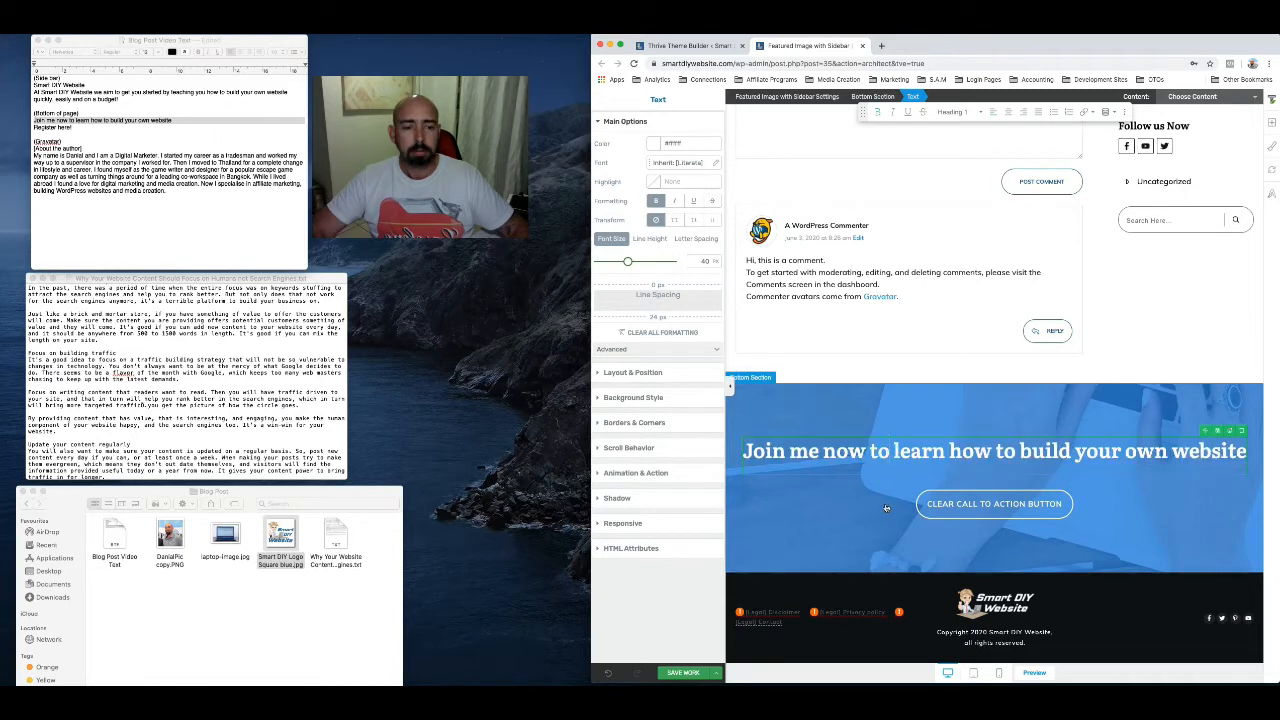
{"action": "double_click", "coordinate": [895, 452]}
{"action": "left_click", "coordinate": [878, 500]}
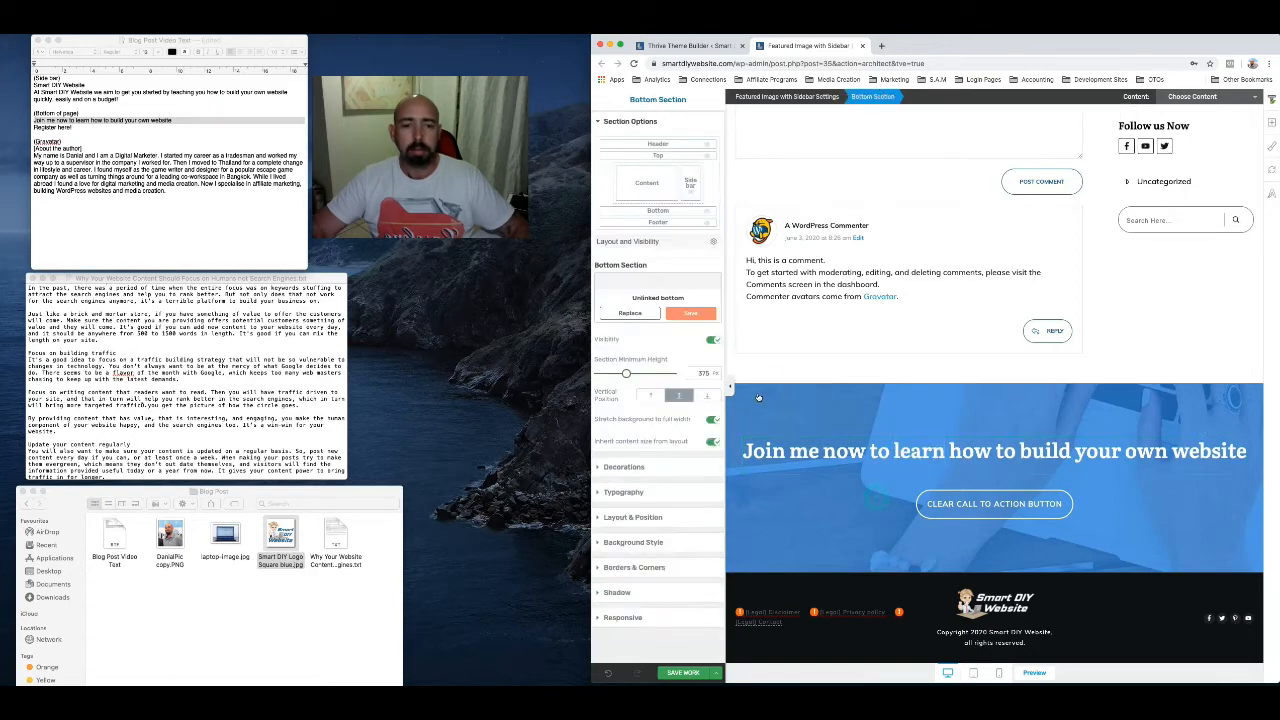
Format the bottom heading with a font size of 65 px, centered alignment and each word capitalized
{"action": "left_click", "coordinate": [874, 451]}
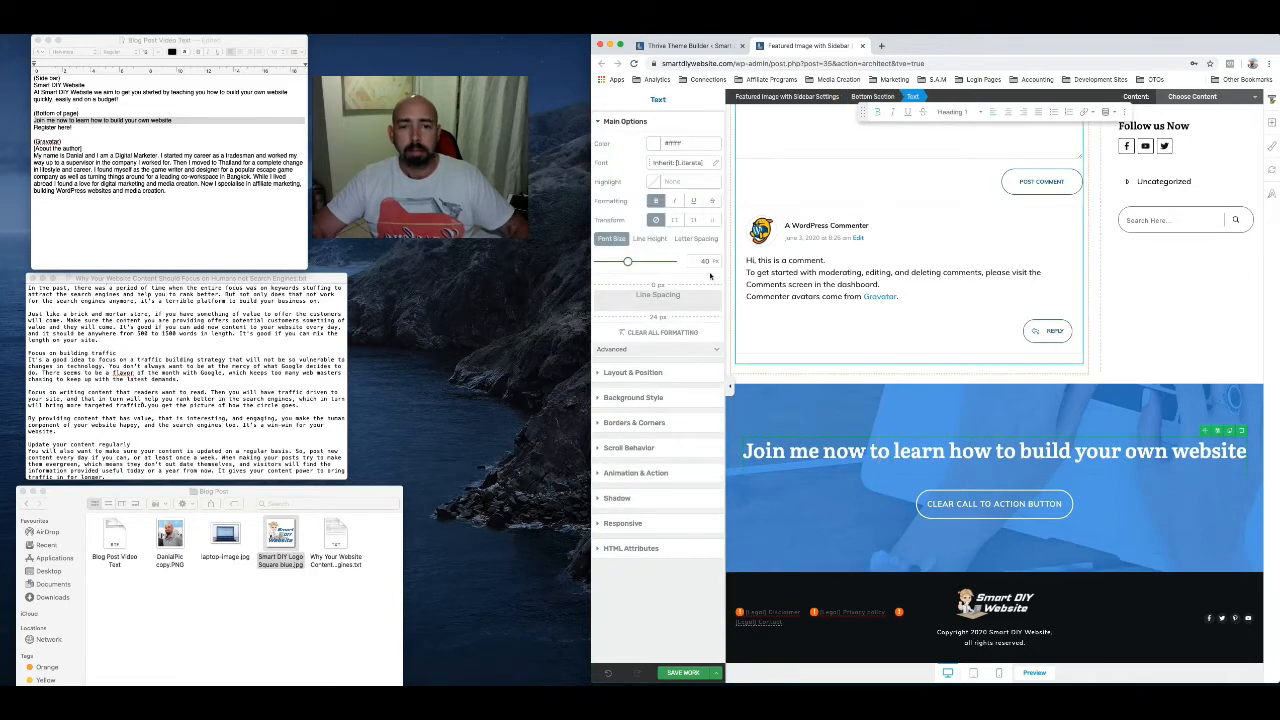
{"action": "left_click_drag", "start_coordinate": [628, 262], "coordinate": [646, 263]}
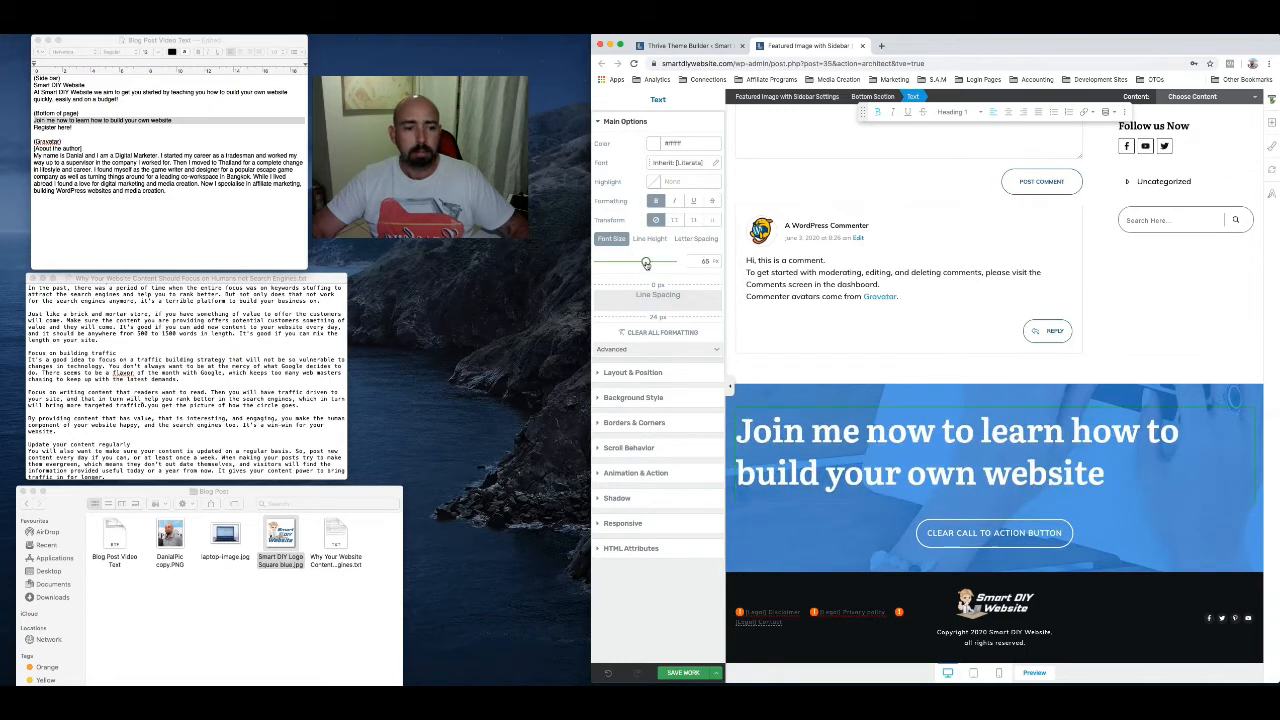
{"action": "left_click", "coordinate": [1009, 112]}
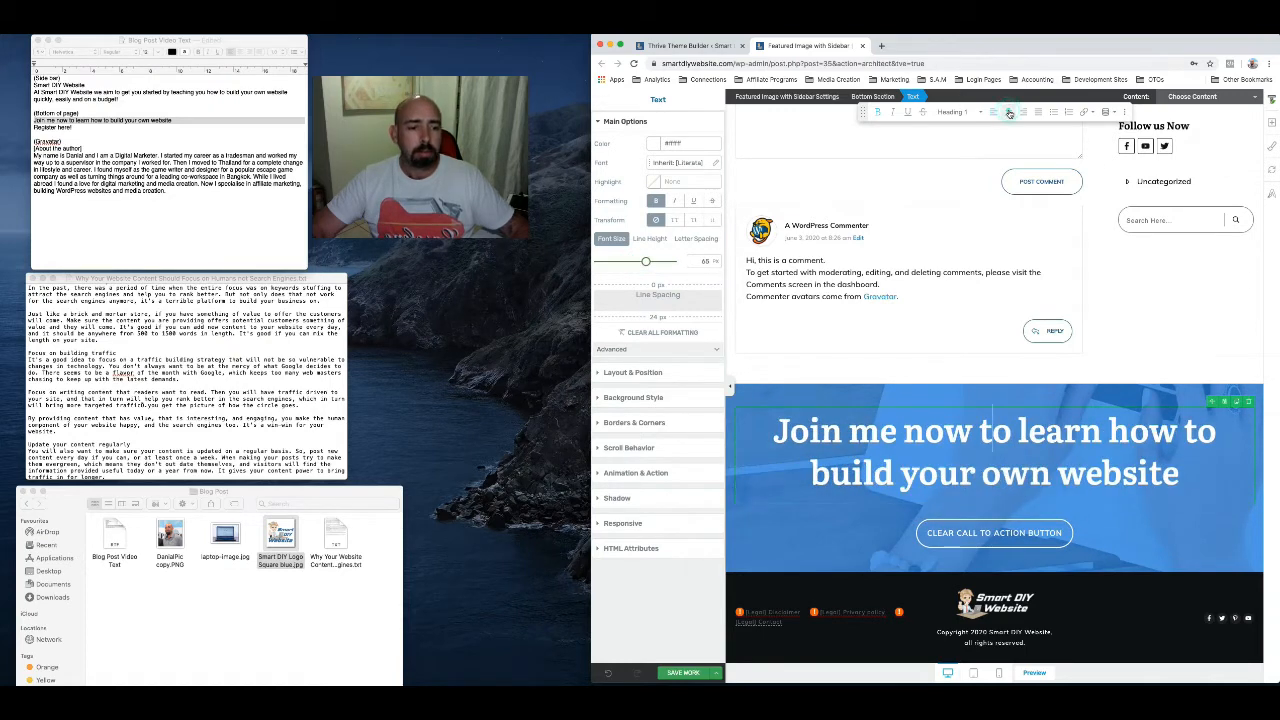
{"action": "left_click", "coordinate": [694, 221]}
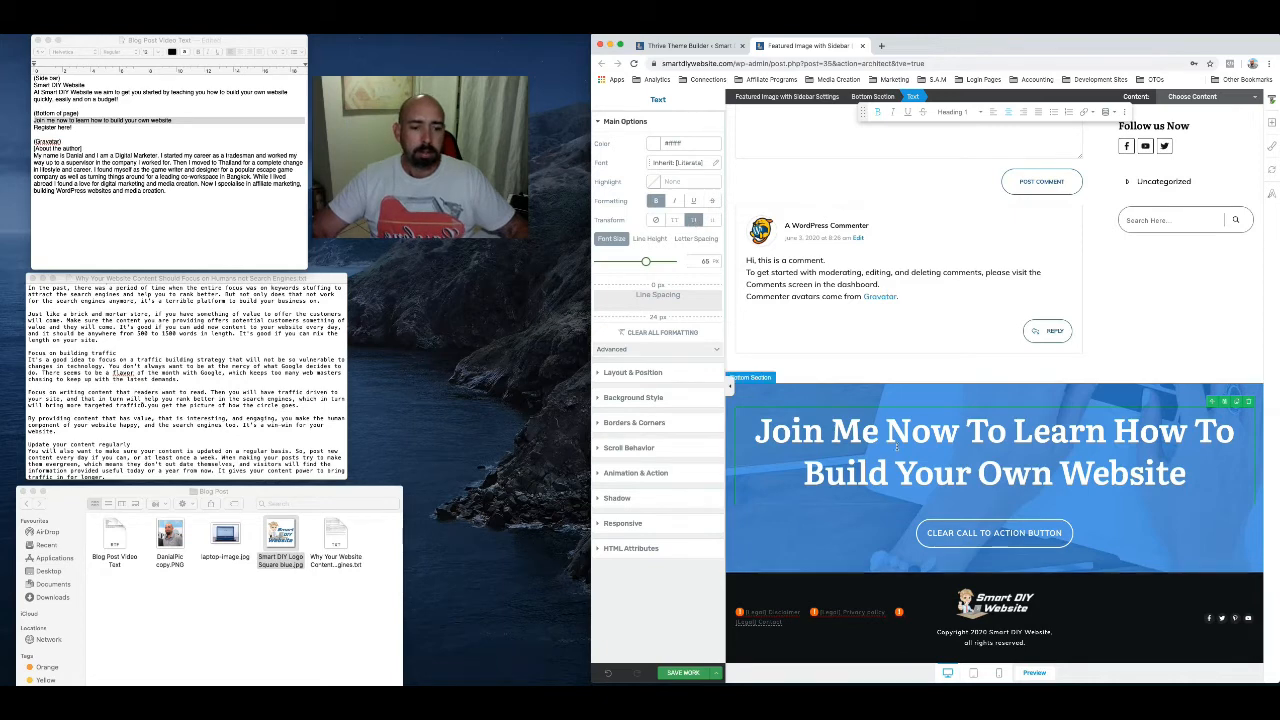
Replace the bottom section's call-to-action button text with "Register here!" from the notes document
{"action": "scroll", "coordinate": [954, 476], "scroll_direction": "down", "scroll_amount": 1}
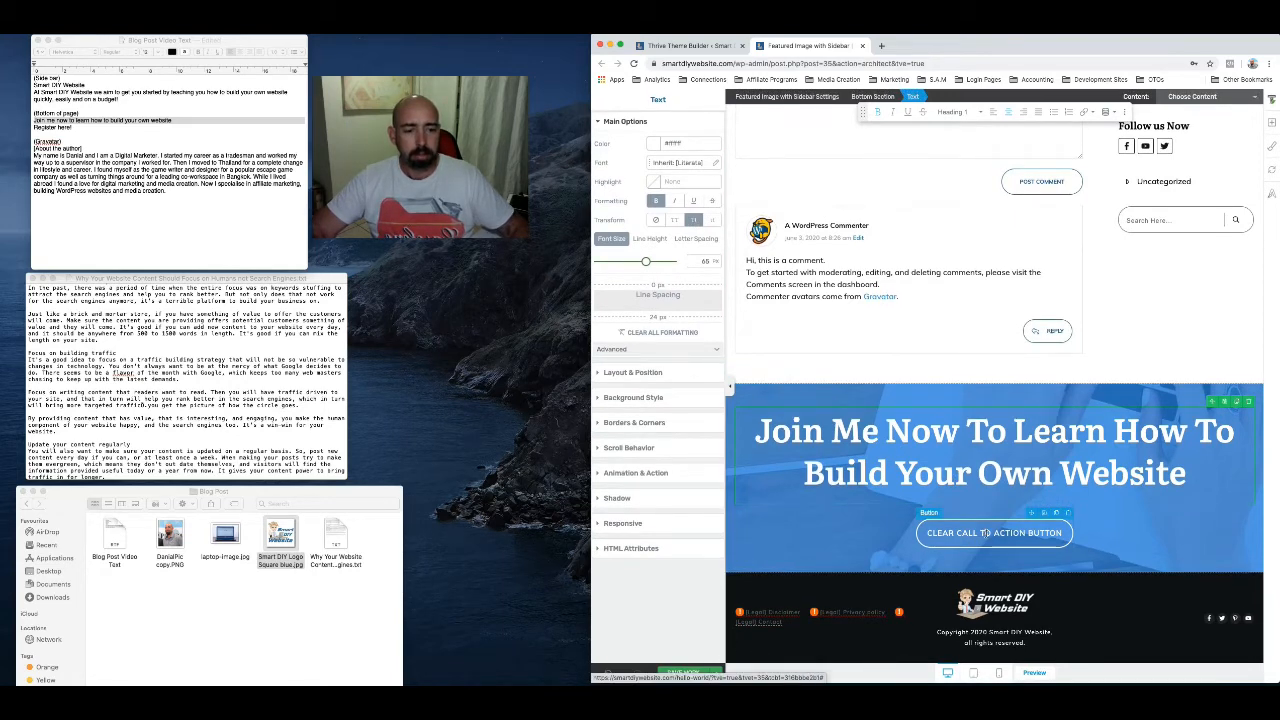
{"action": "left_click", "coordinate": [987, 533]}
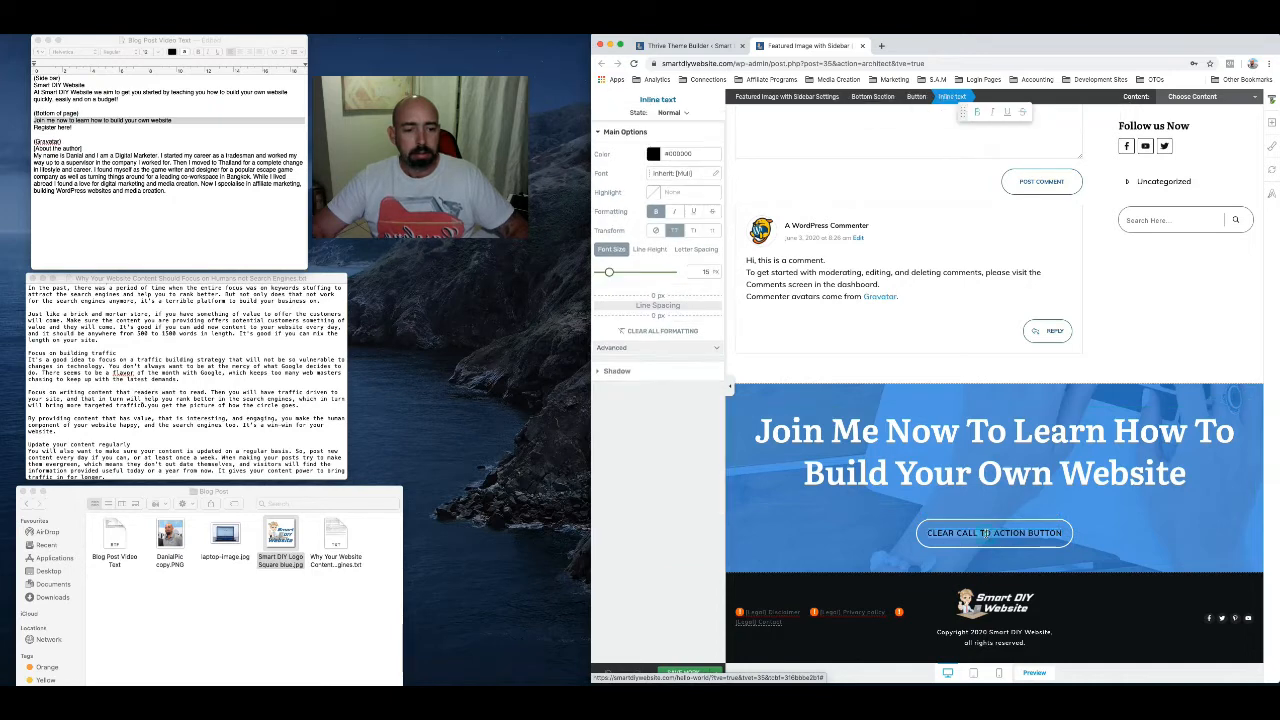
{"action": "left_click", "coordinate": [53, 128]}
{"action": "triple_click", "coordinate": [53, 128]}
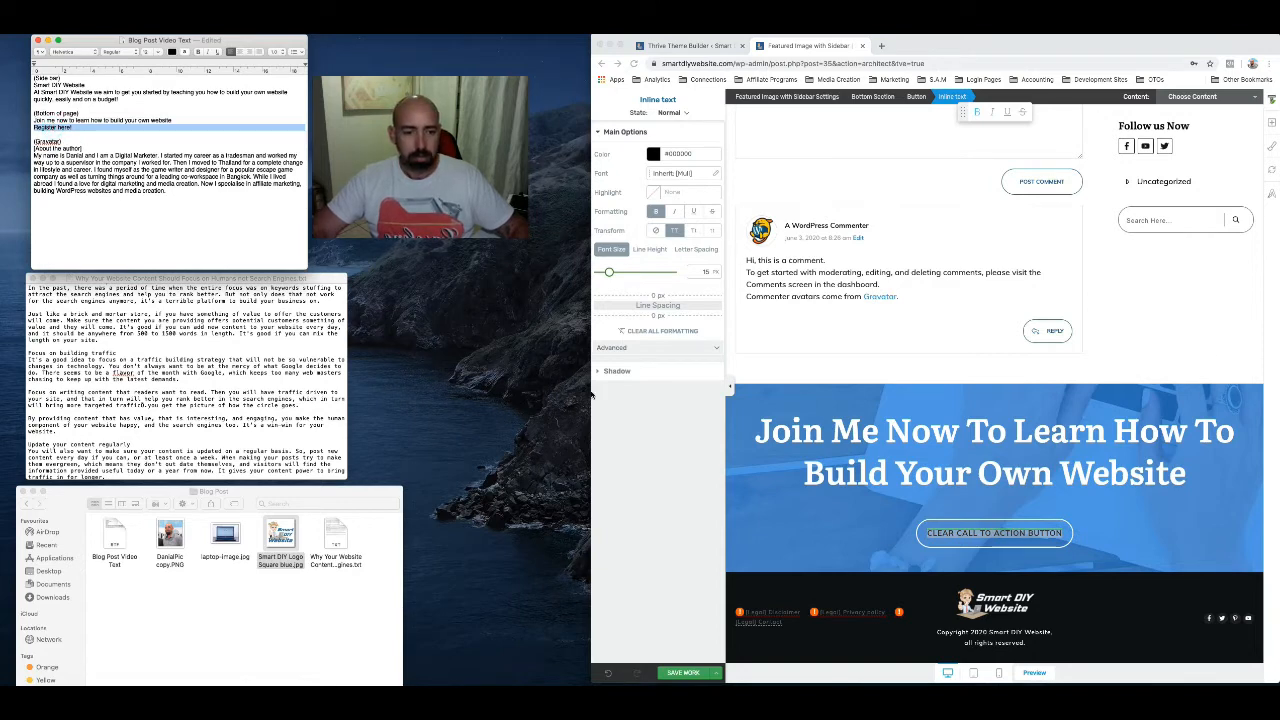
{"action": "left_click", "coordinate": [982, 535]}
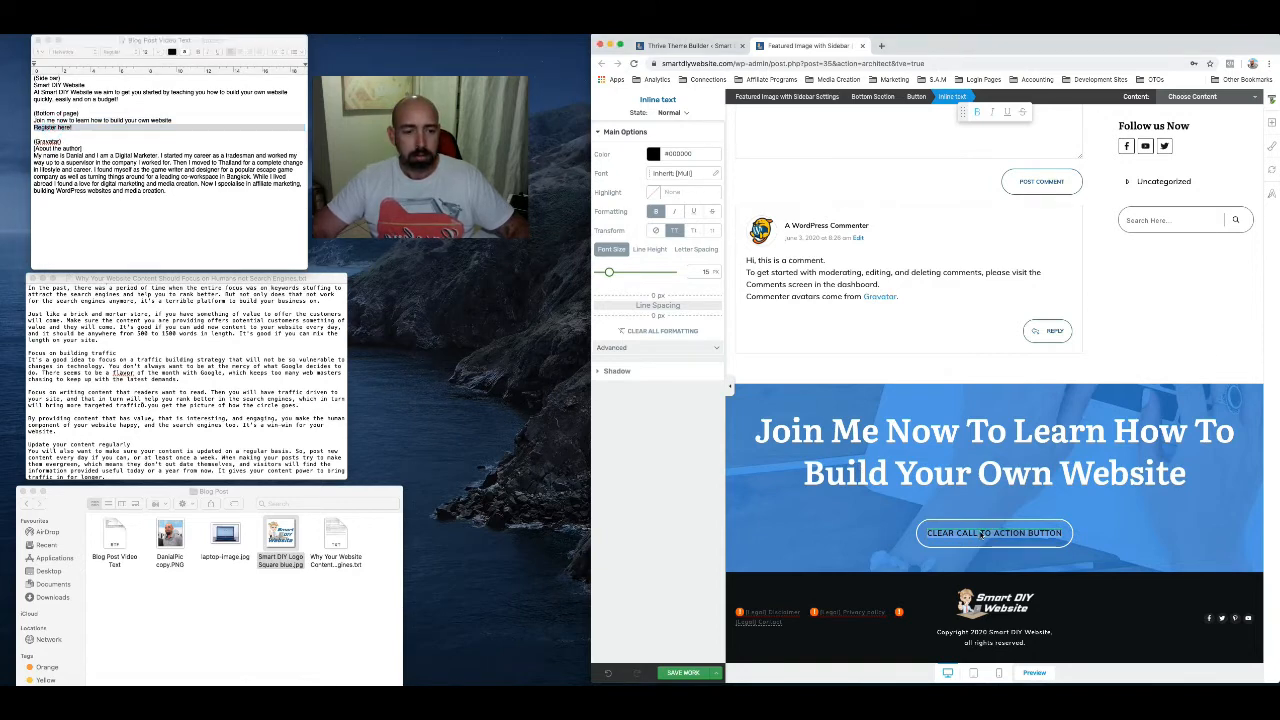
{"action": "type", "text": "REGISTER HERE!"}
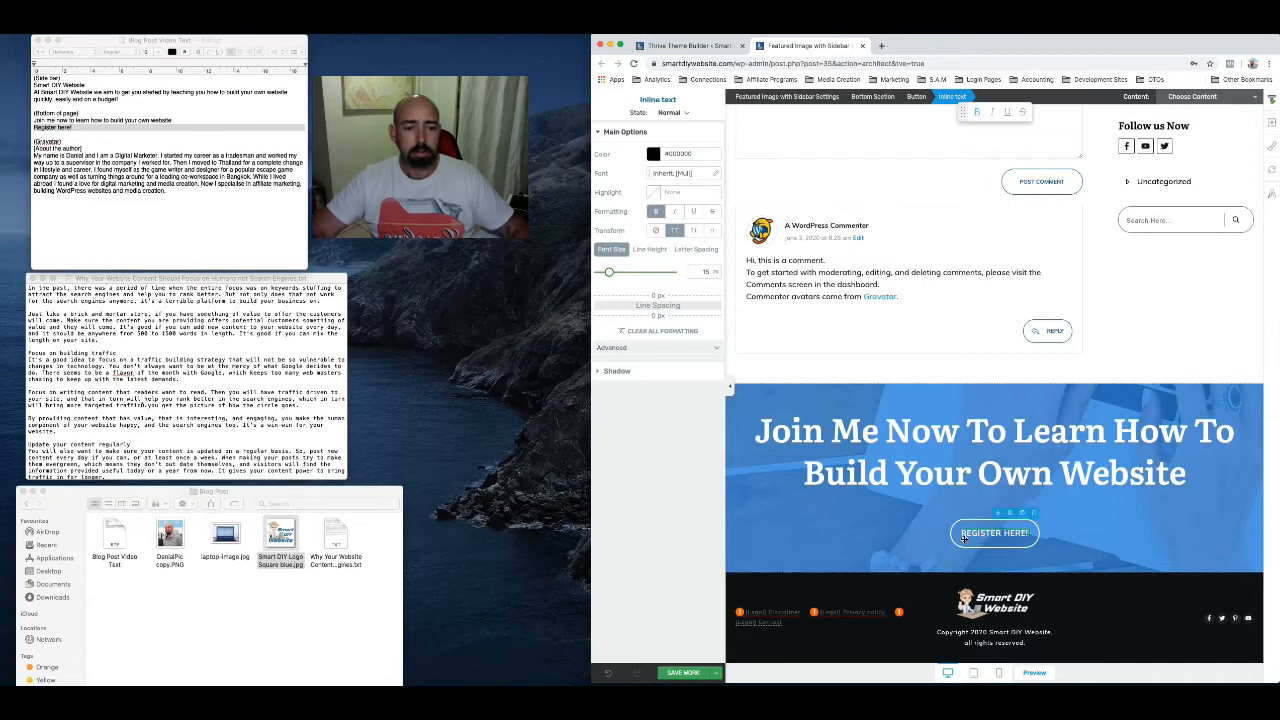
Link the "Register here!" button to smartdiywebsite.com and turn off opening in a new tab
{"action": "left_click", "coordinate": [964, 543]}
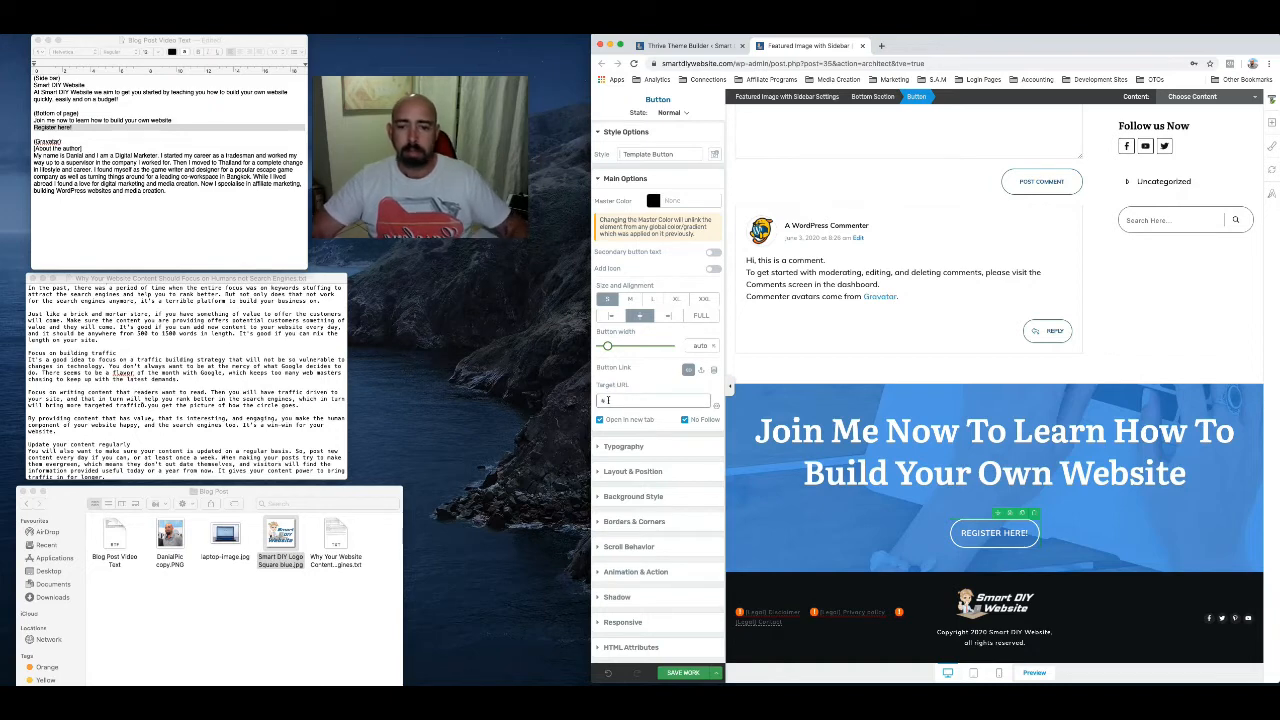
{"action": "left_click_drag", "start_coordinate": [608, 401], "coordinate": [590, 401]}
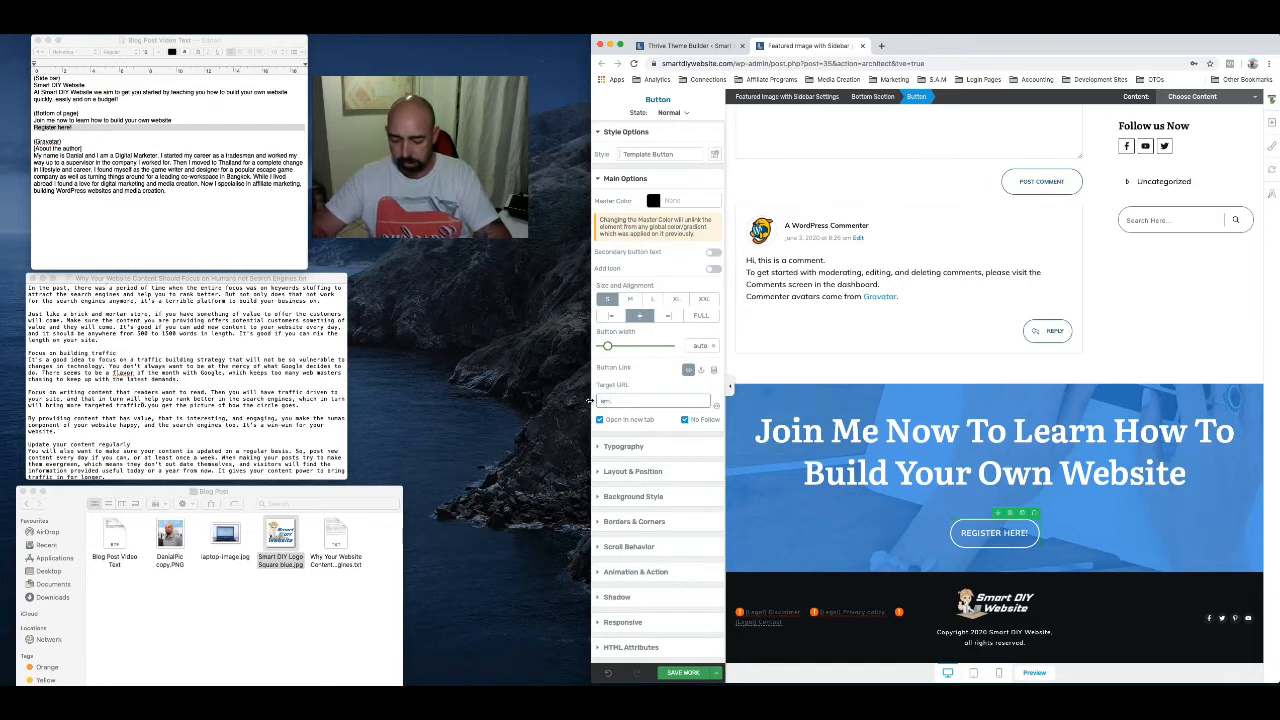
{"action": "type", "text": "smartdii"}
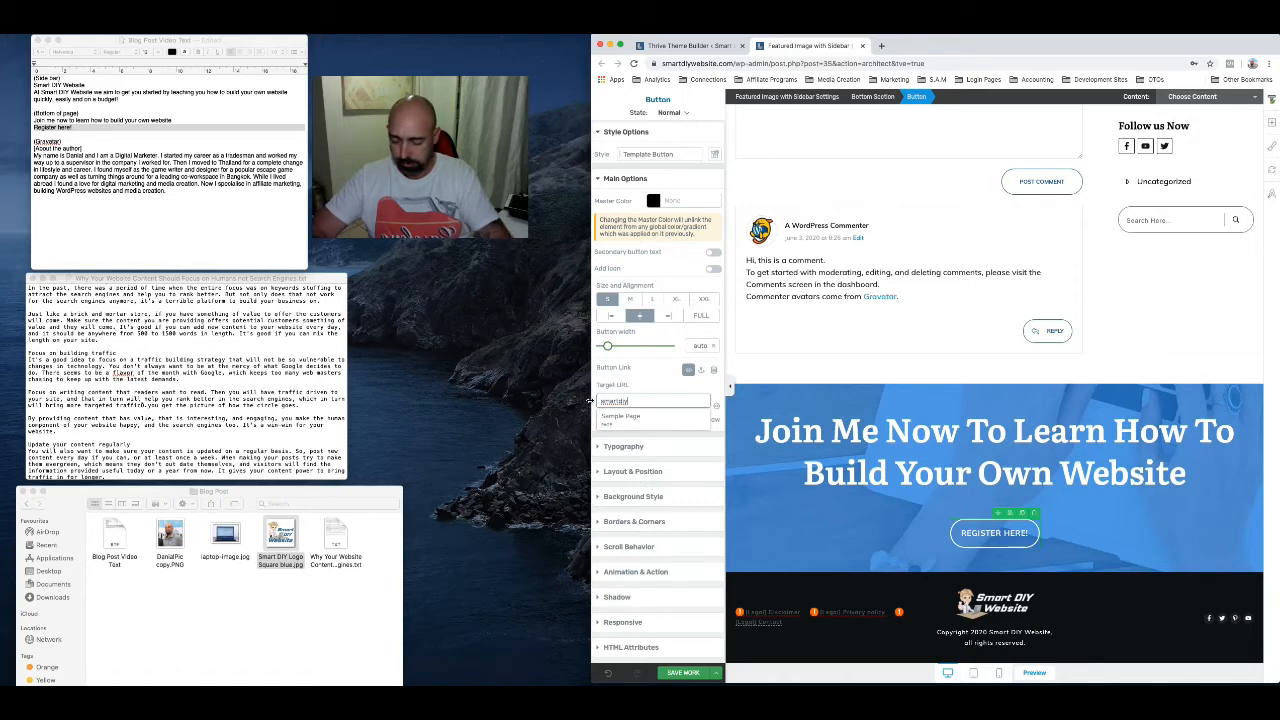
{"action": "type", "text": "websit"}
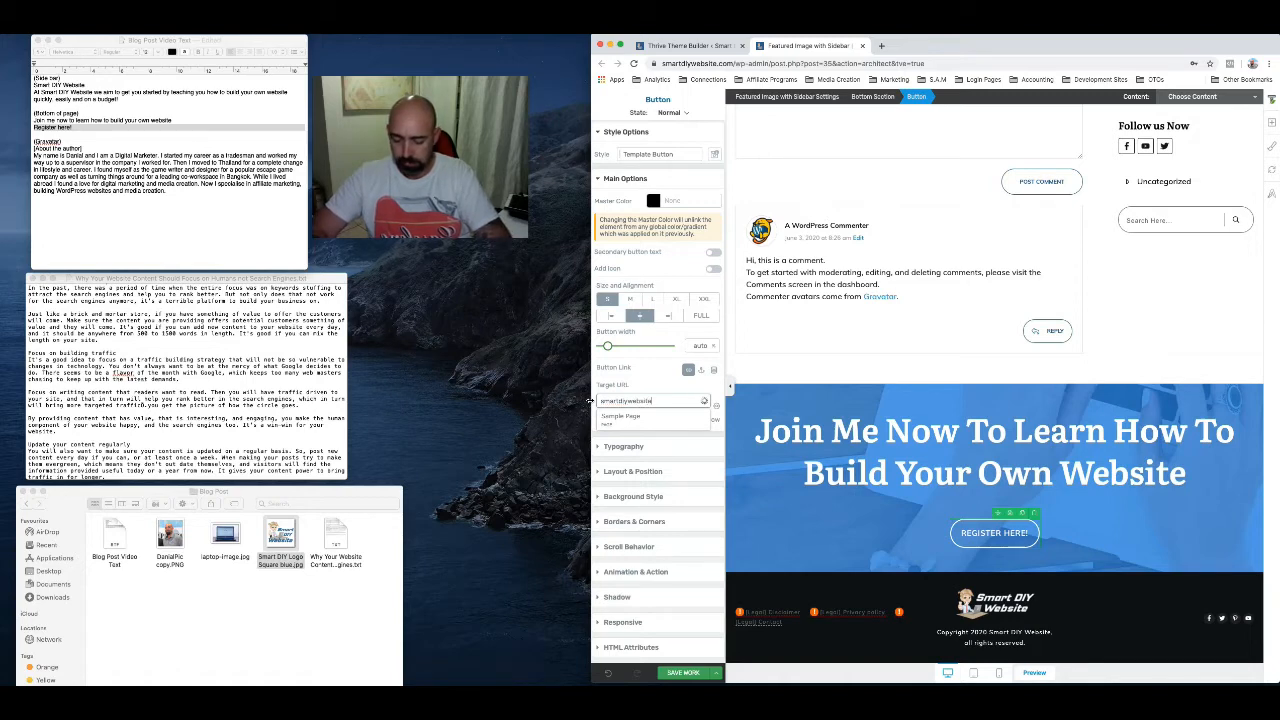
{"action": "type", "text": "e"}
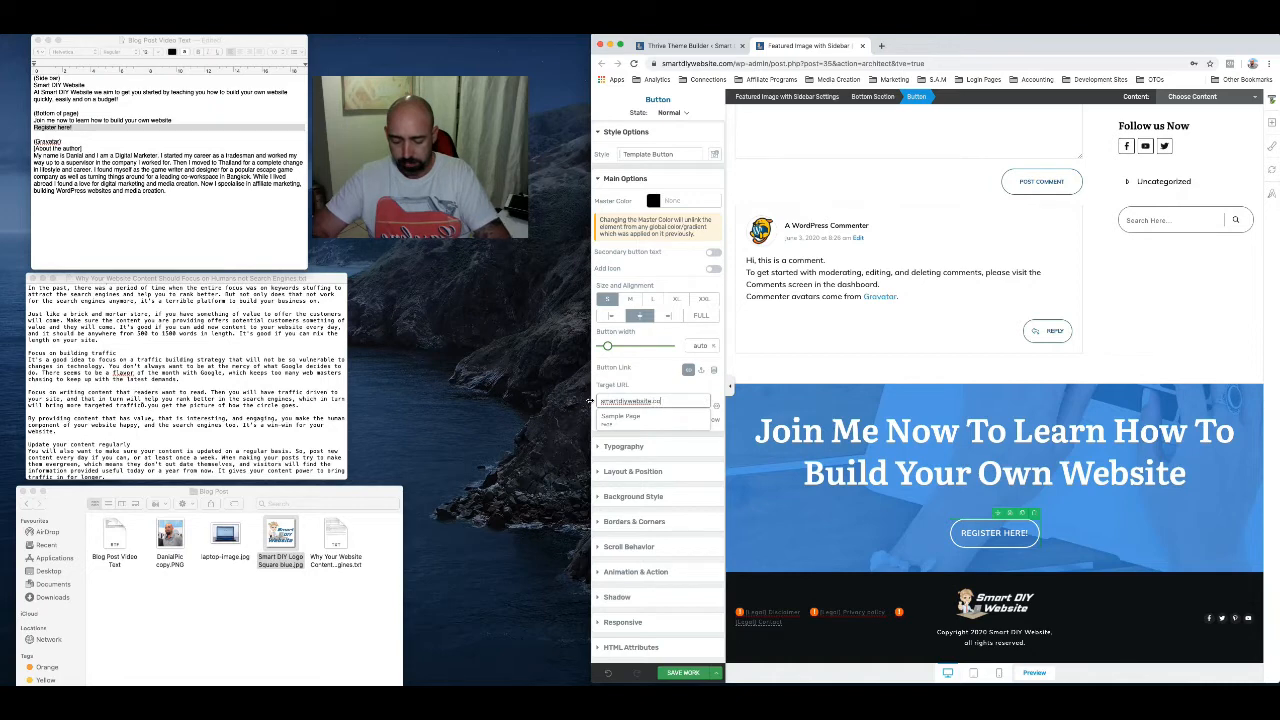
{"action": "type", "text": ".com/"}
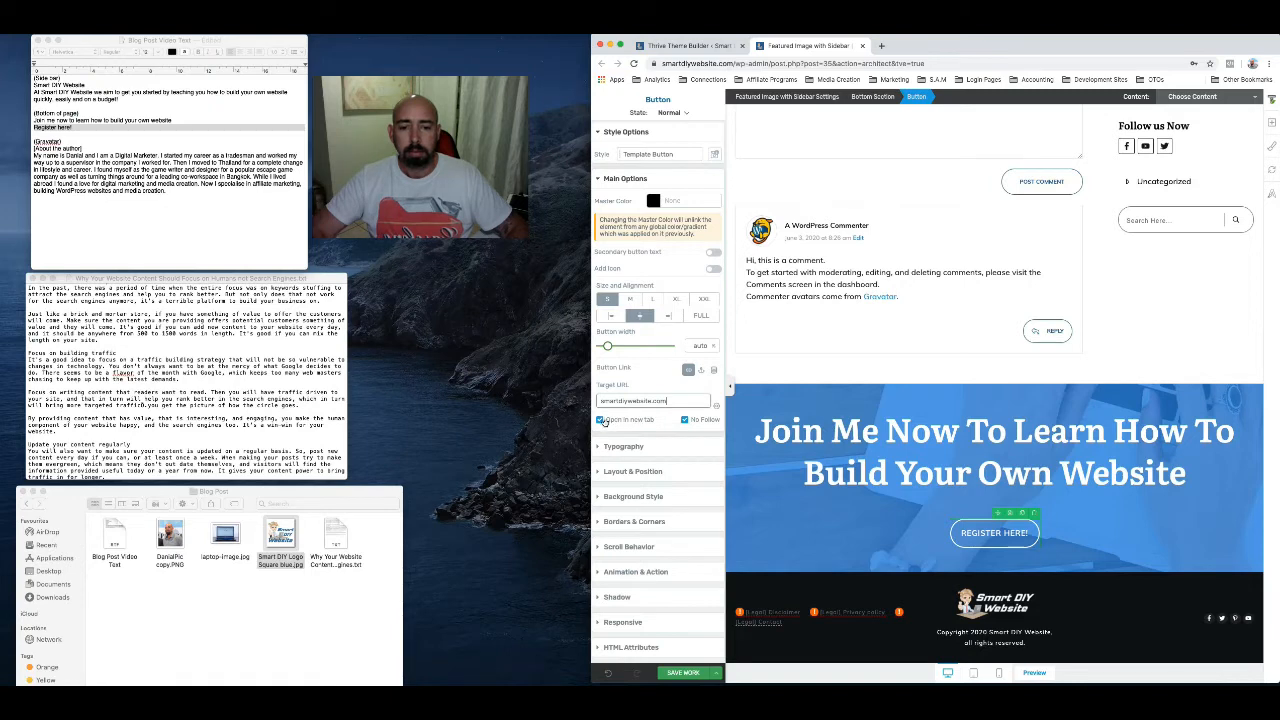
{"action": "left_click", "coordinate": [600, 421]}
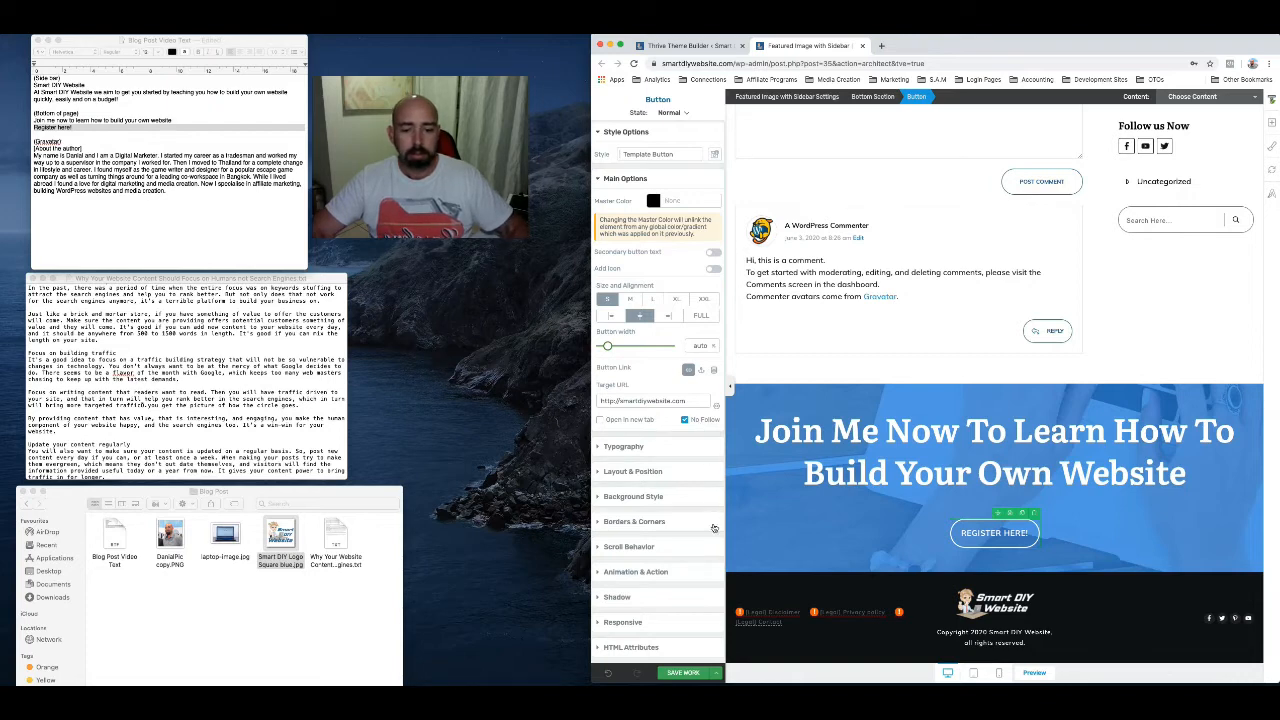
Save the post template, whitelisting the action blocked by Wordfence, and close the template editor
{"action": "left_click", "coordinate": [683, 673]}
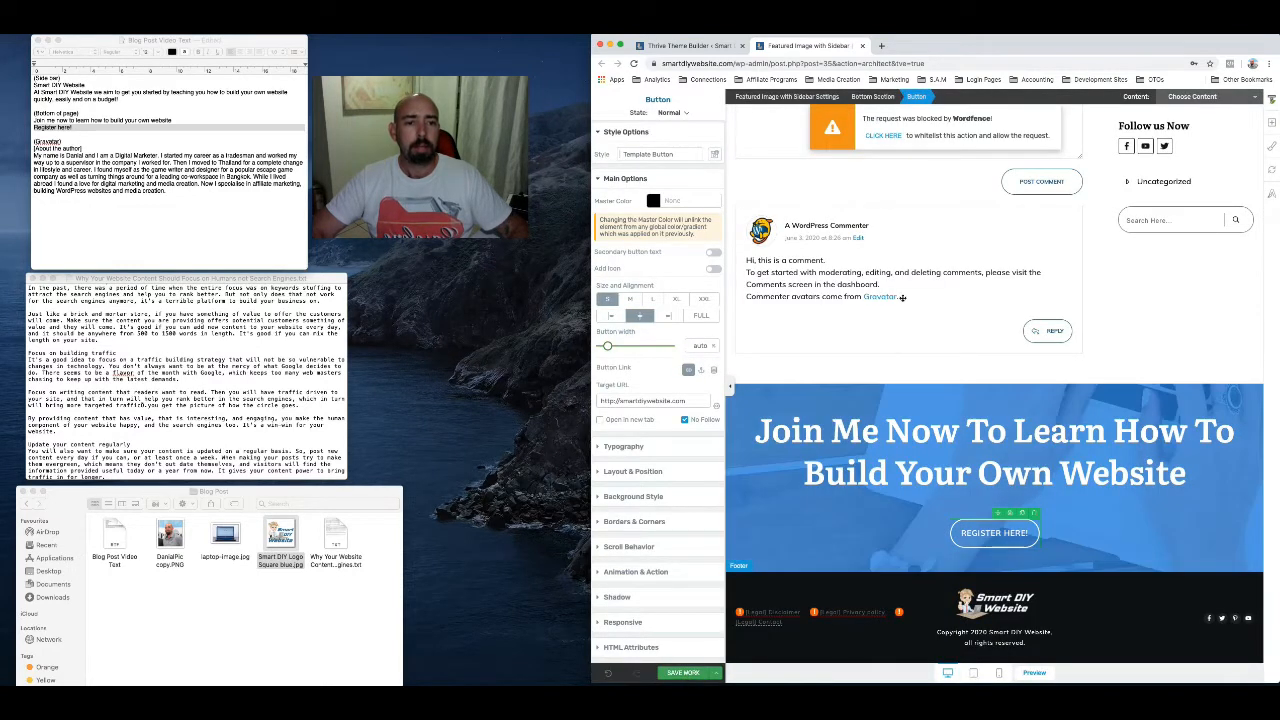
{"action": "left_click", "coordinate": [886, 137]}
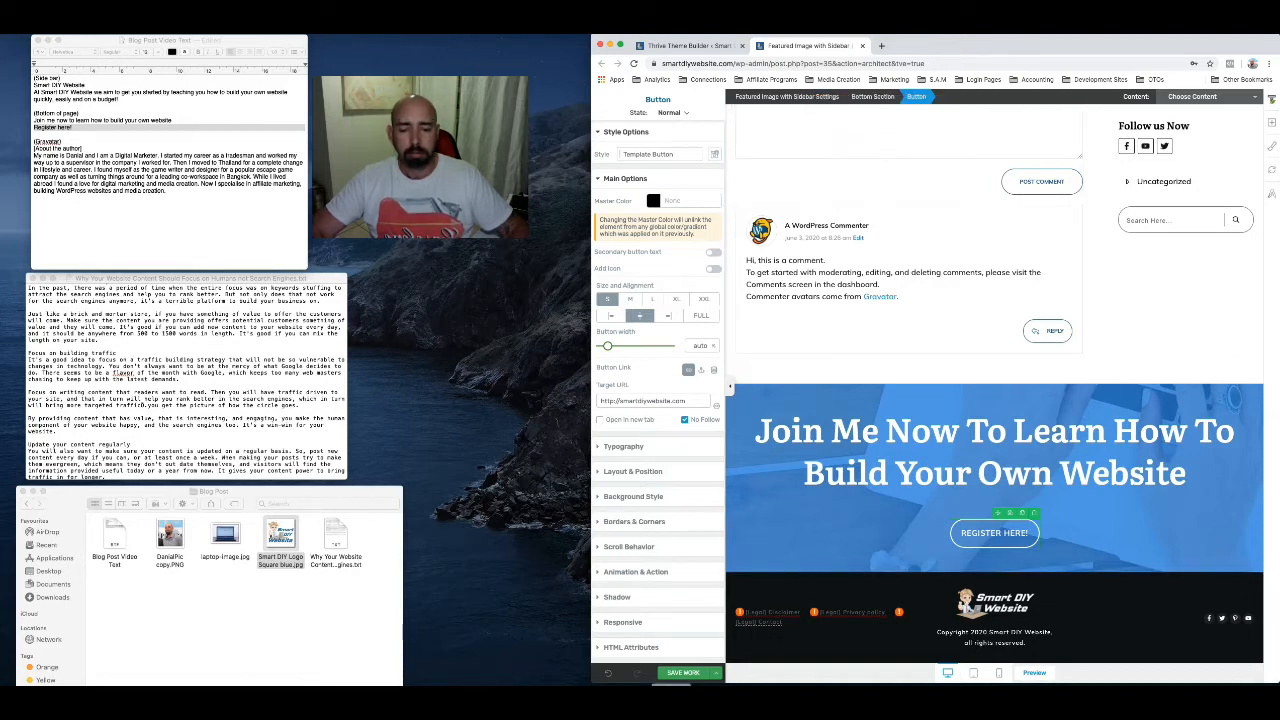
{"action": "left_click", "coordinate": [681, 667]}
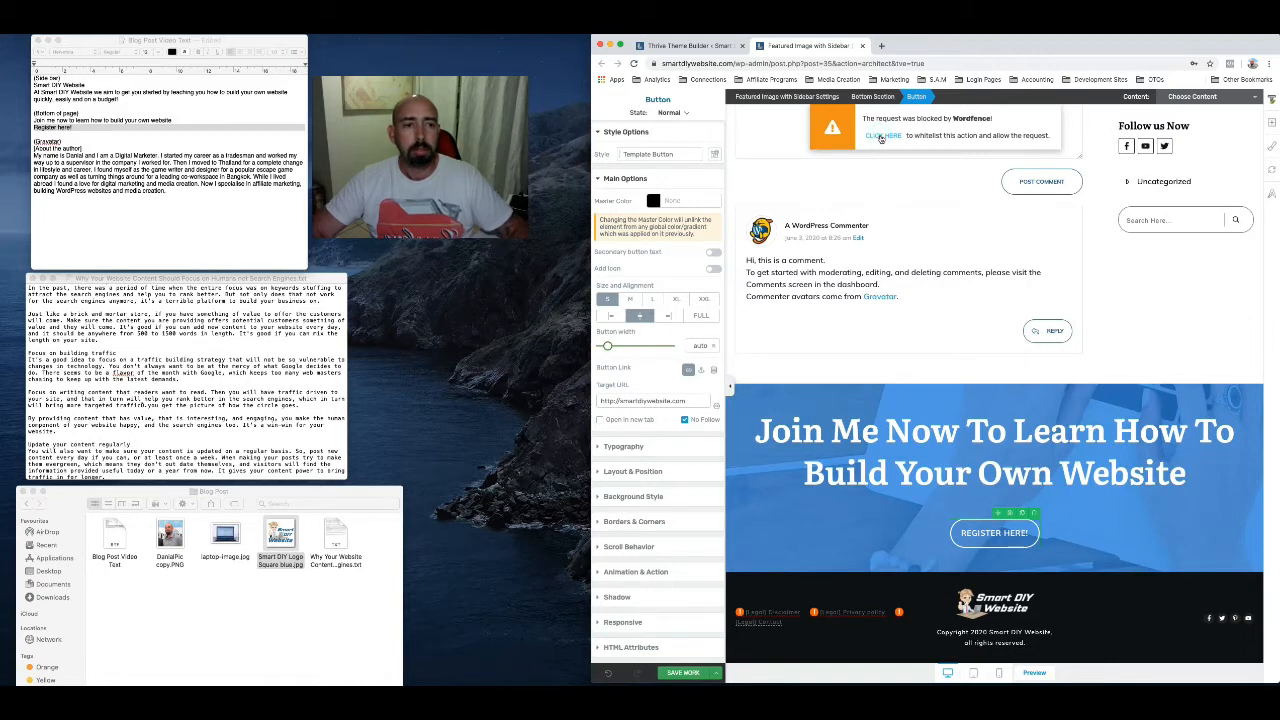
{"action": "left_click", "coordinate": [881, 137]}
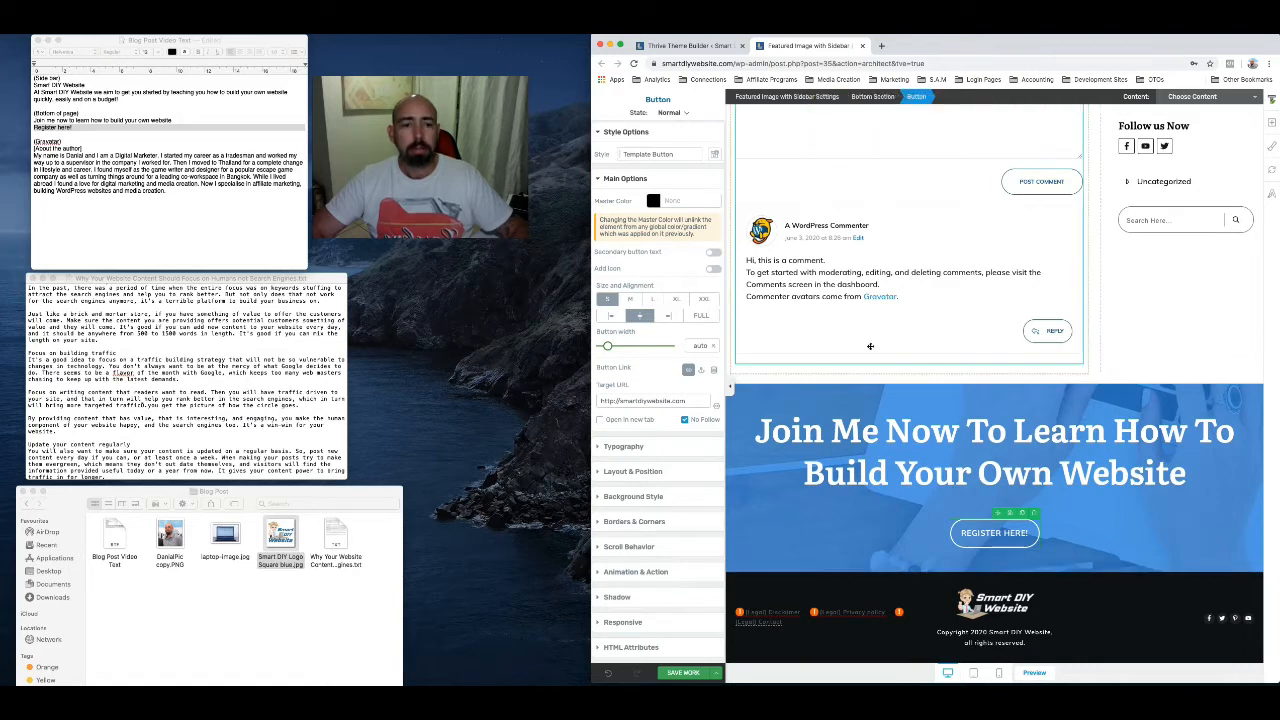
{"action": "left_click", "coordinate": [683, 673]}
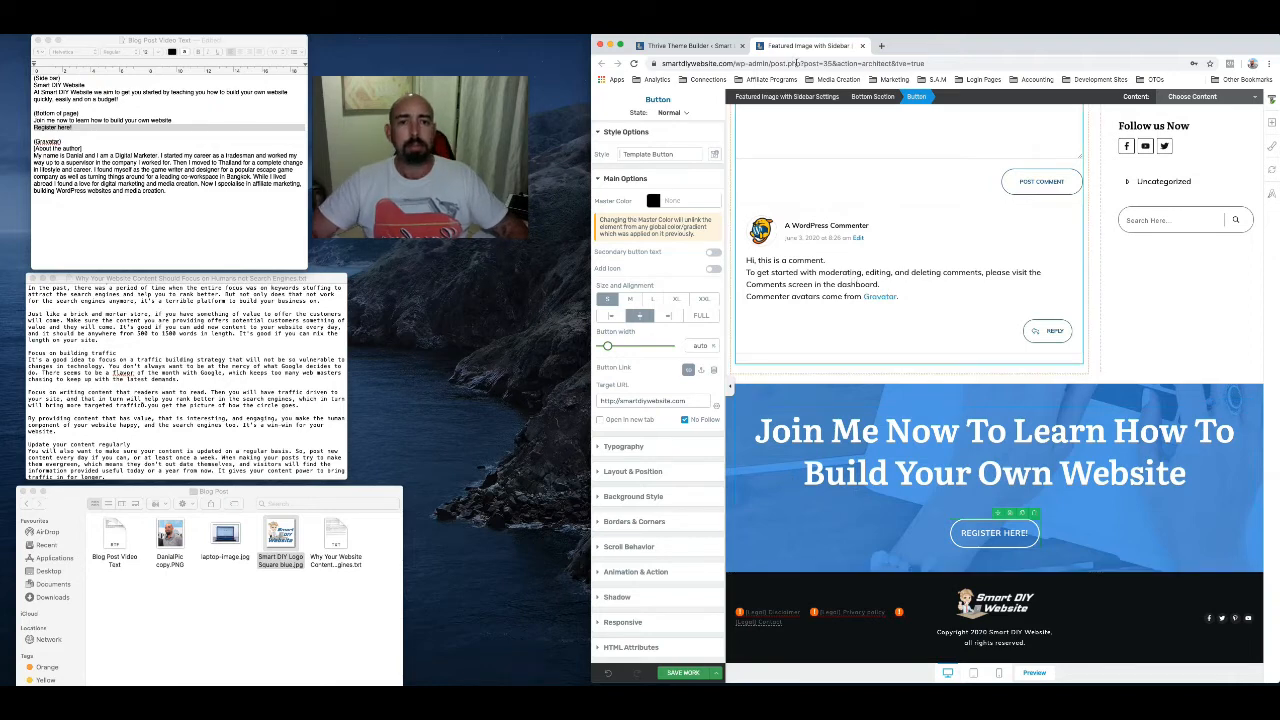
{"action": "left_click", "coordinate": [862, 46]}
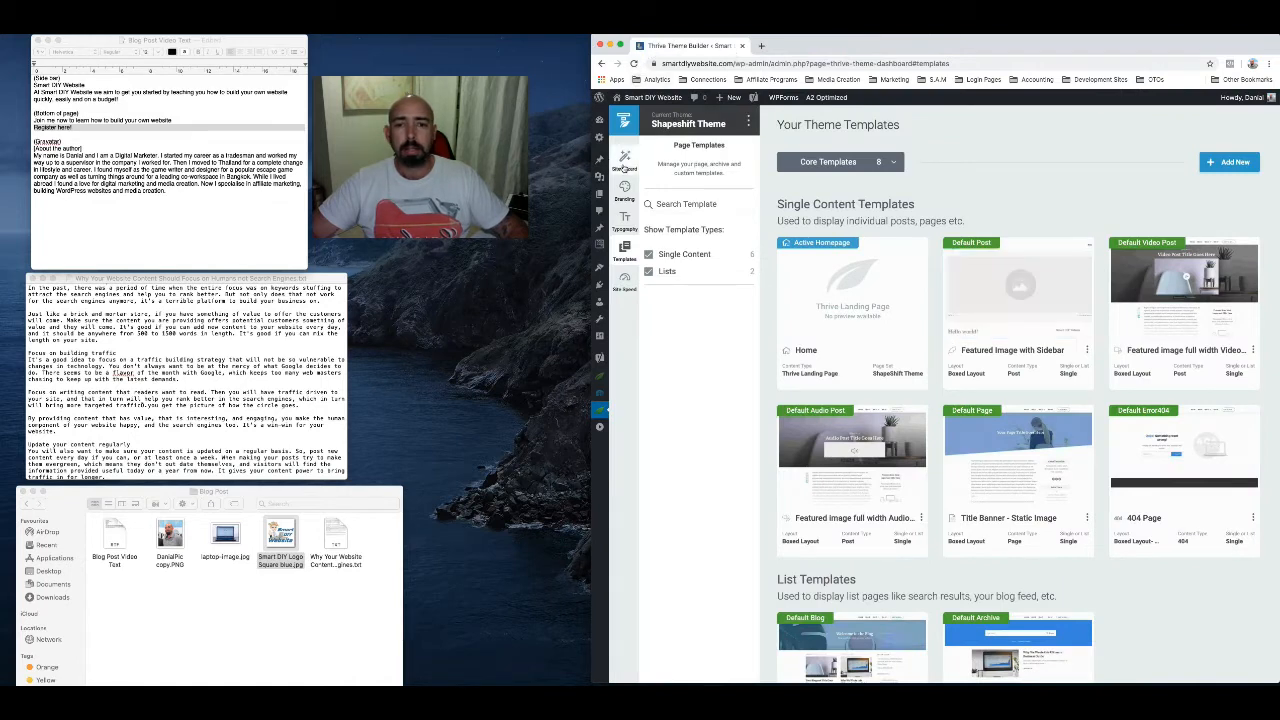
Create a new post titled "Why Your Website Content Should Focus on Humans", copying the title from the article text file
{"action": "mouse_move", "coordinate": [600, 160]}
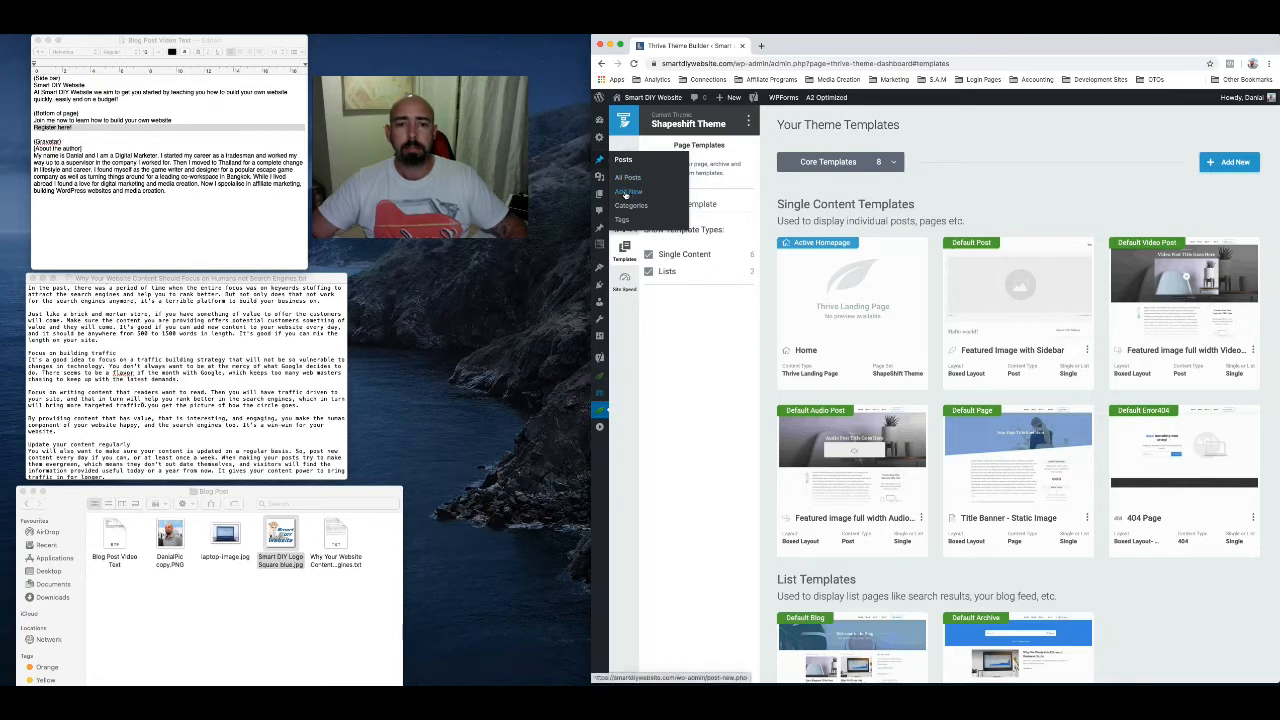
{"action": "left_click", "coordinate": [628, 191]}
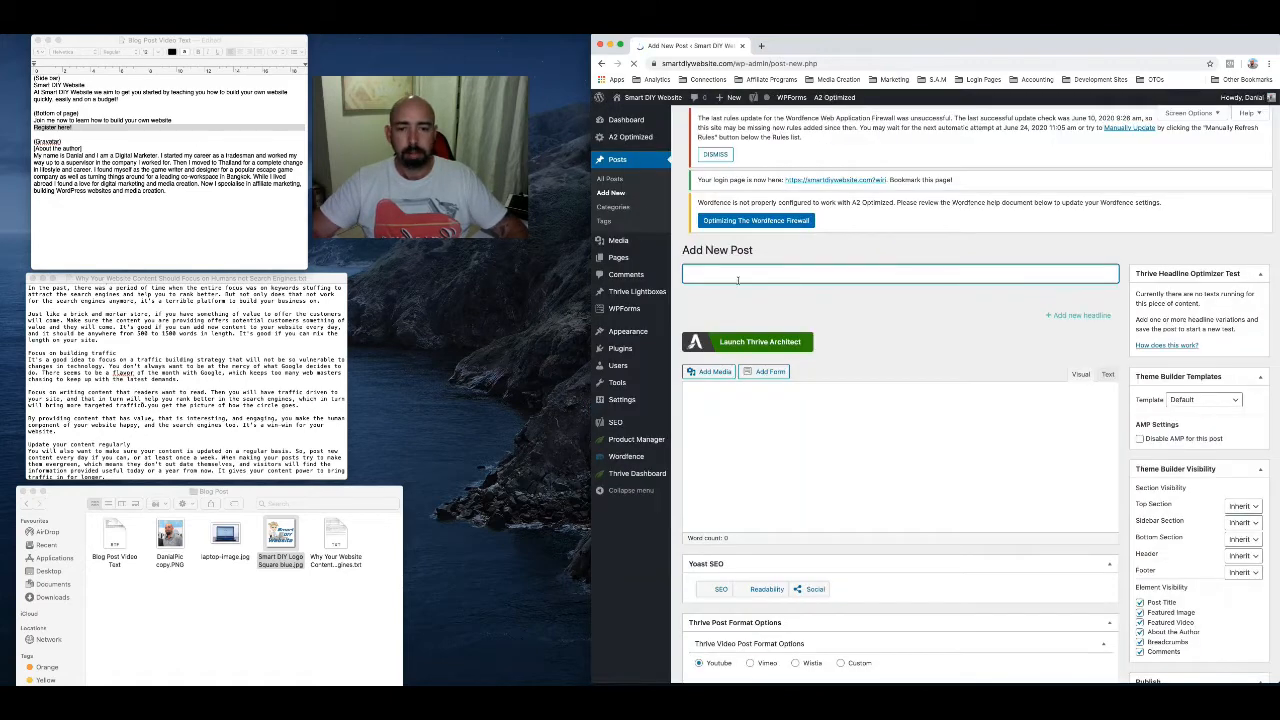
{"action": "scroll", "coordinate": [118, 301], "scroll_direction": "up", "scroll_amount": 5}
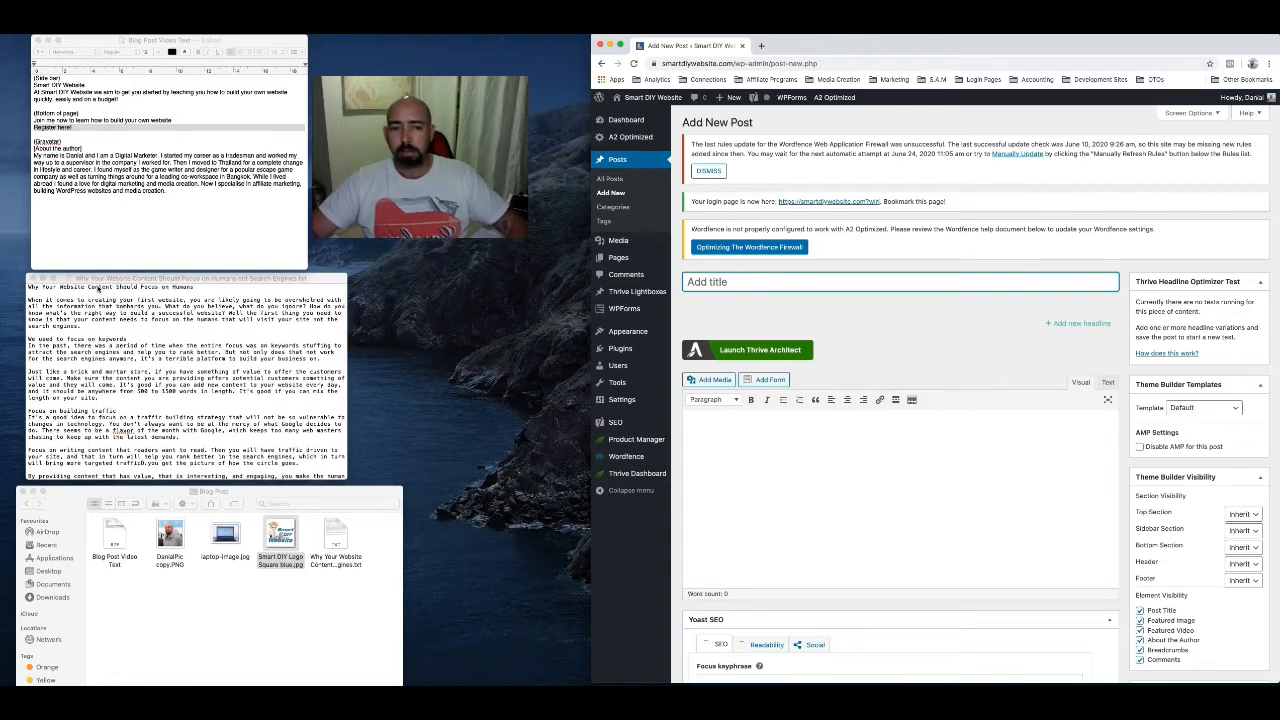
{"action": "left_click", "coordinate": [98, 288]}
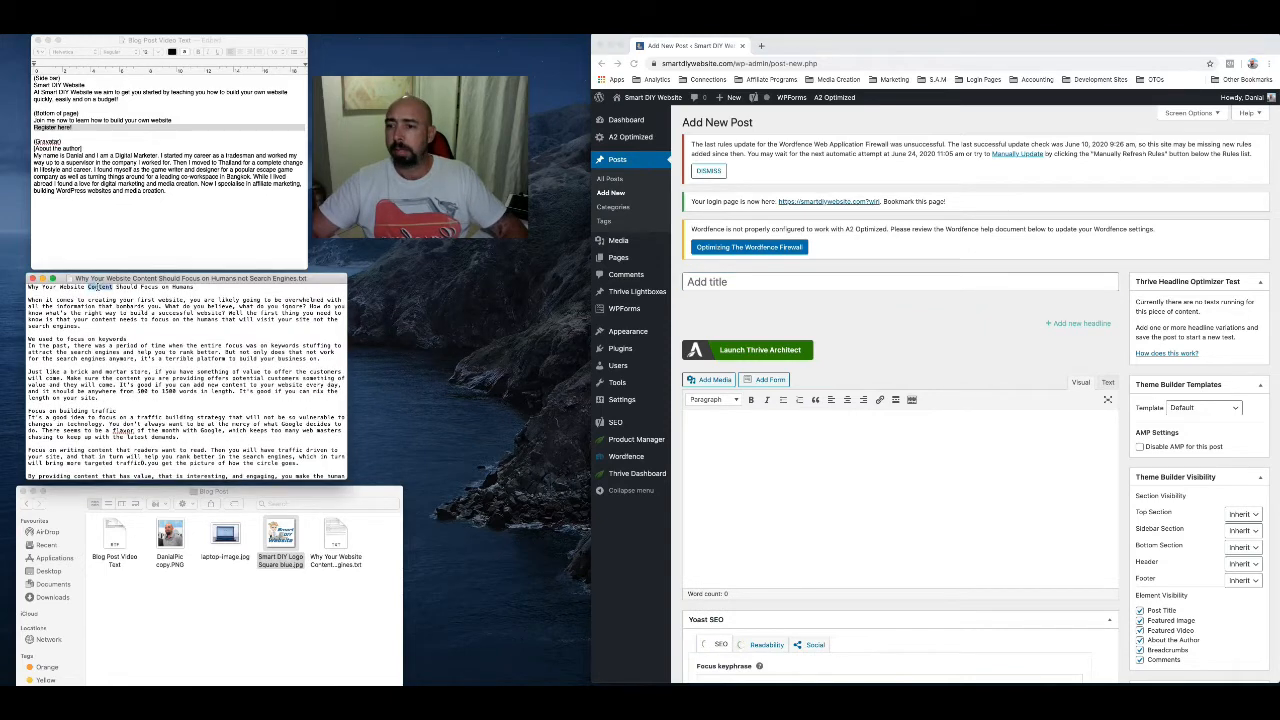
{"action": "triple_click", "coordinate": [98, 288]}
{"action": "key", "text": "super+c"}
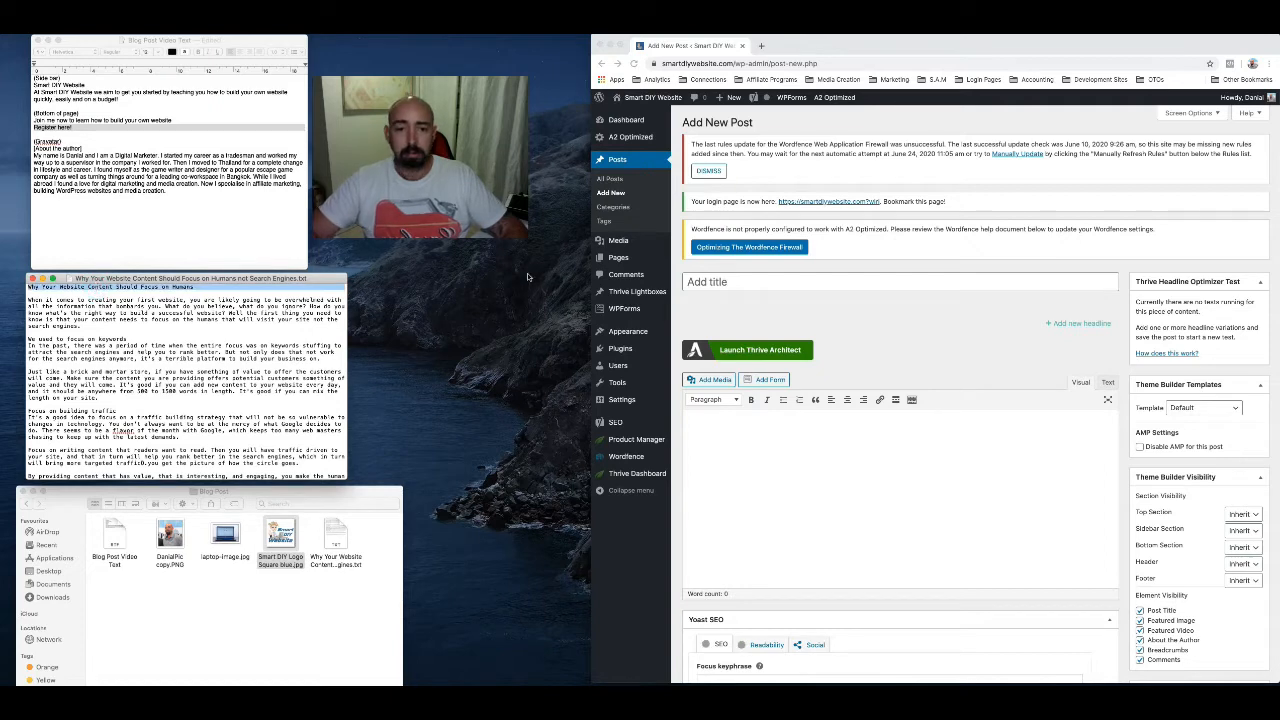
{"action": "left_click", "coordinate": [715, 283]}
{"action": "key", "text": "super+v"}
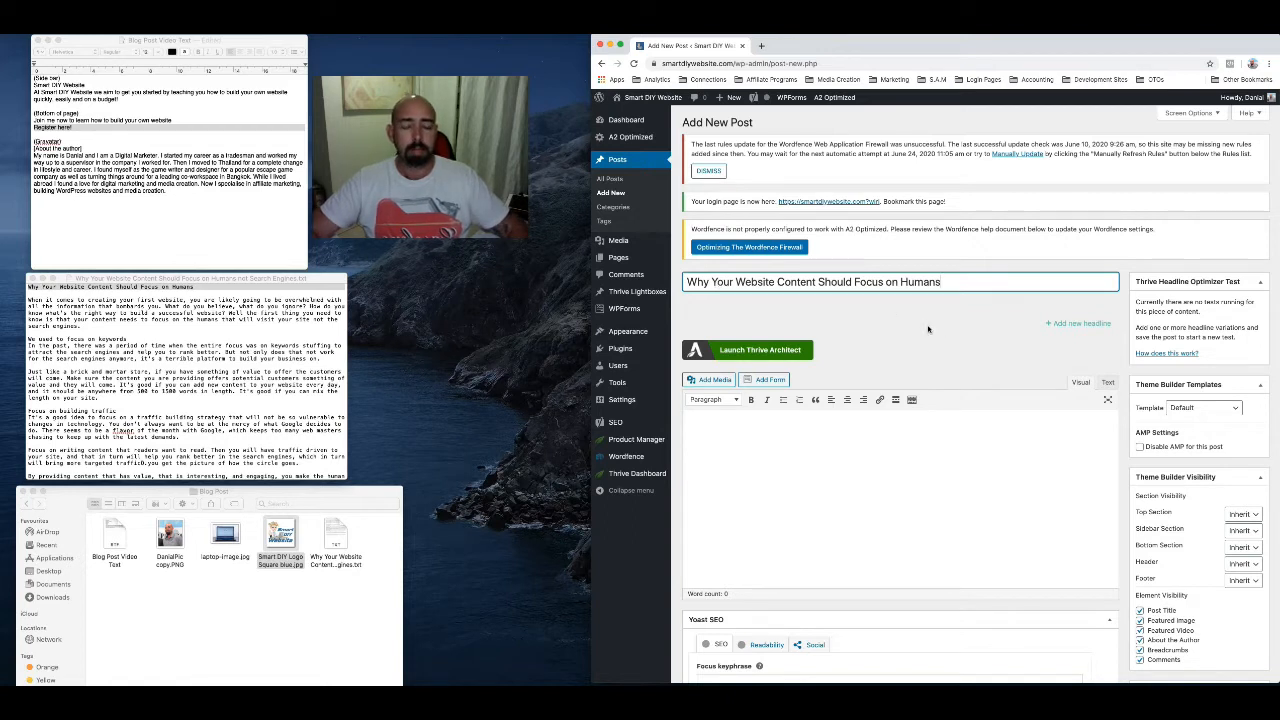
Copy the article text from its opening paragraph through the "My Free Ebook" paragraph into the post body
{"action": "left_click", "coordinate": [825, 462]}
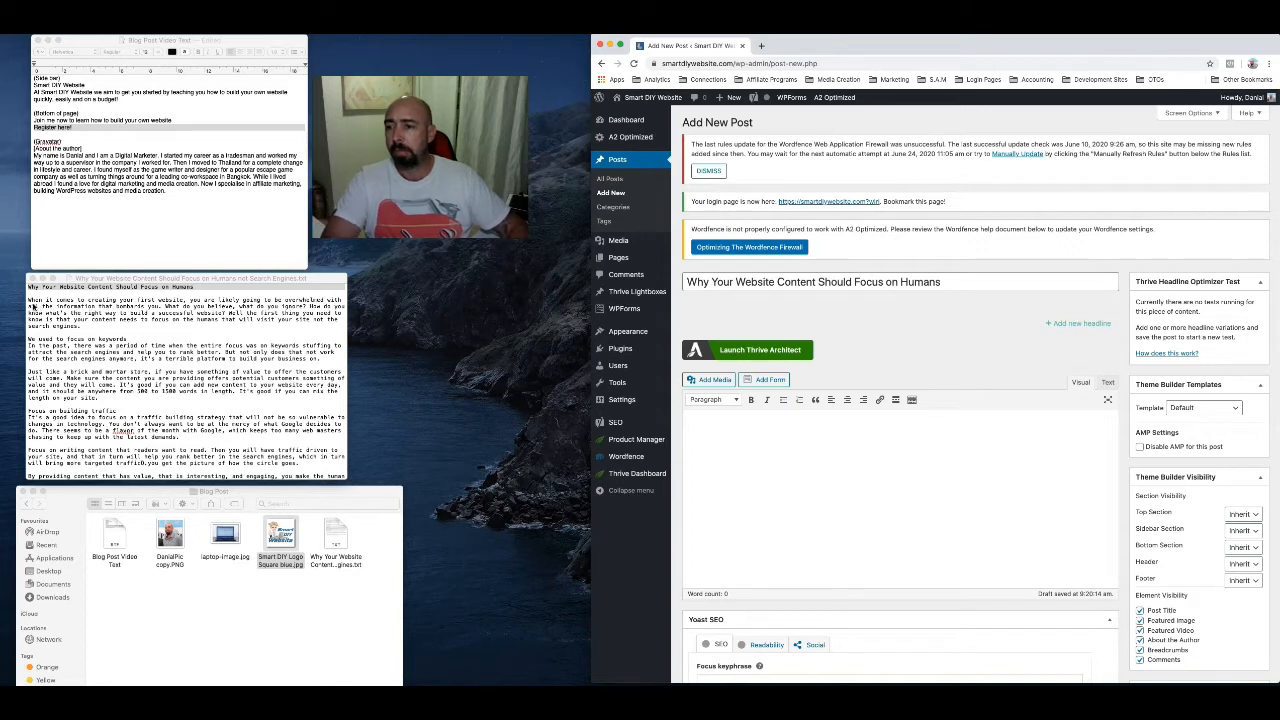
{"action": "left_click", "coordinate": [28, 299]}
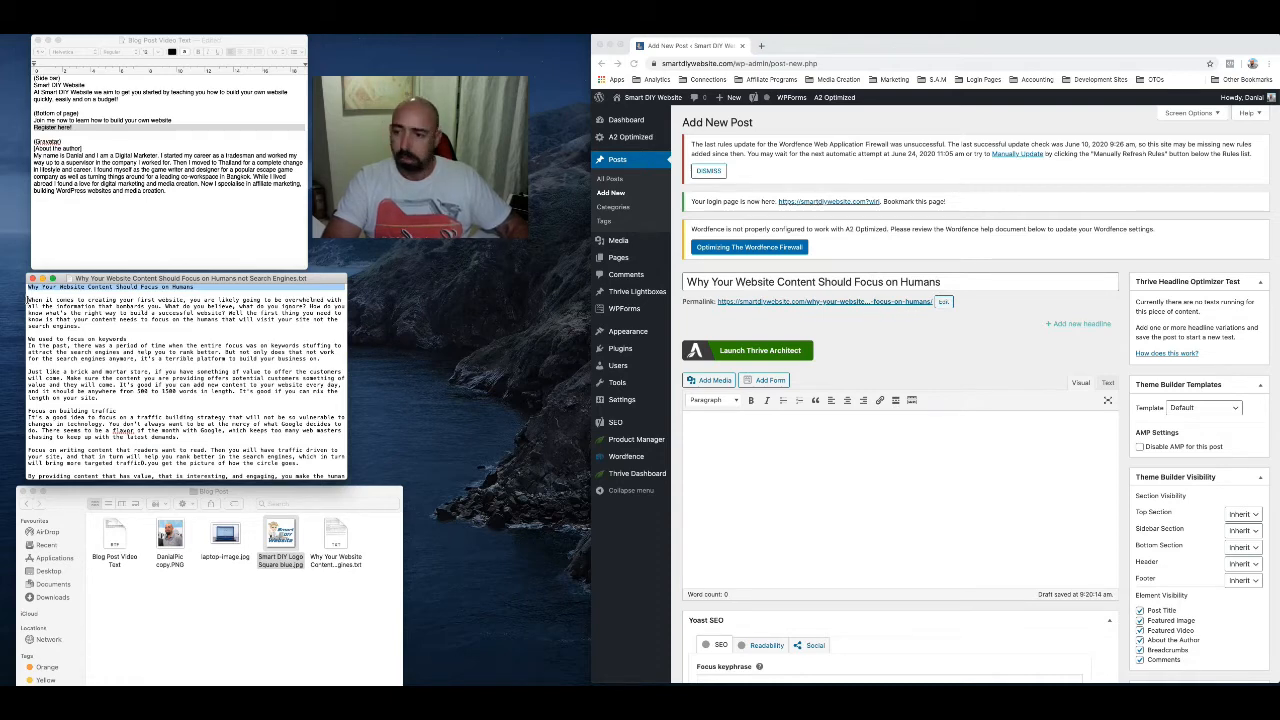
{"action": "left_click_drag", "start_coordinate": [28, 299], "coordinate": [57, 411]}
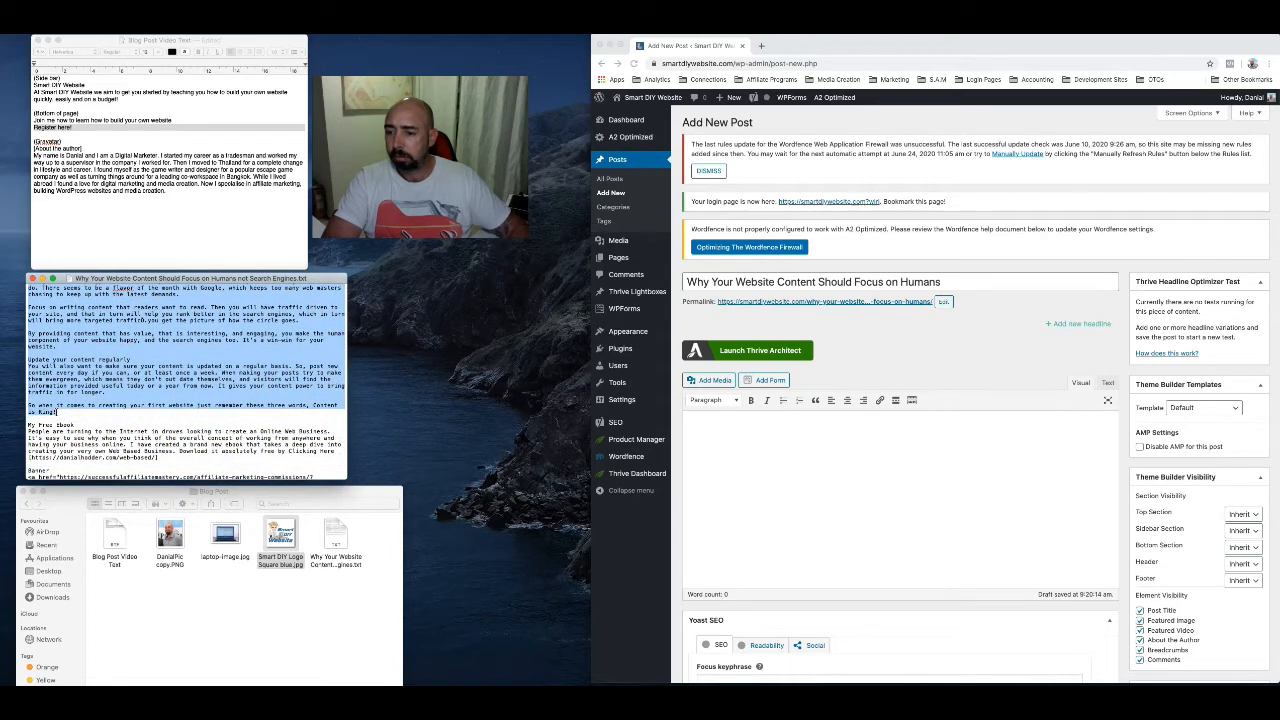
{"action": "left_click_drag", "start_coordinate": [57, 411], "coordinate": [340, 452]}
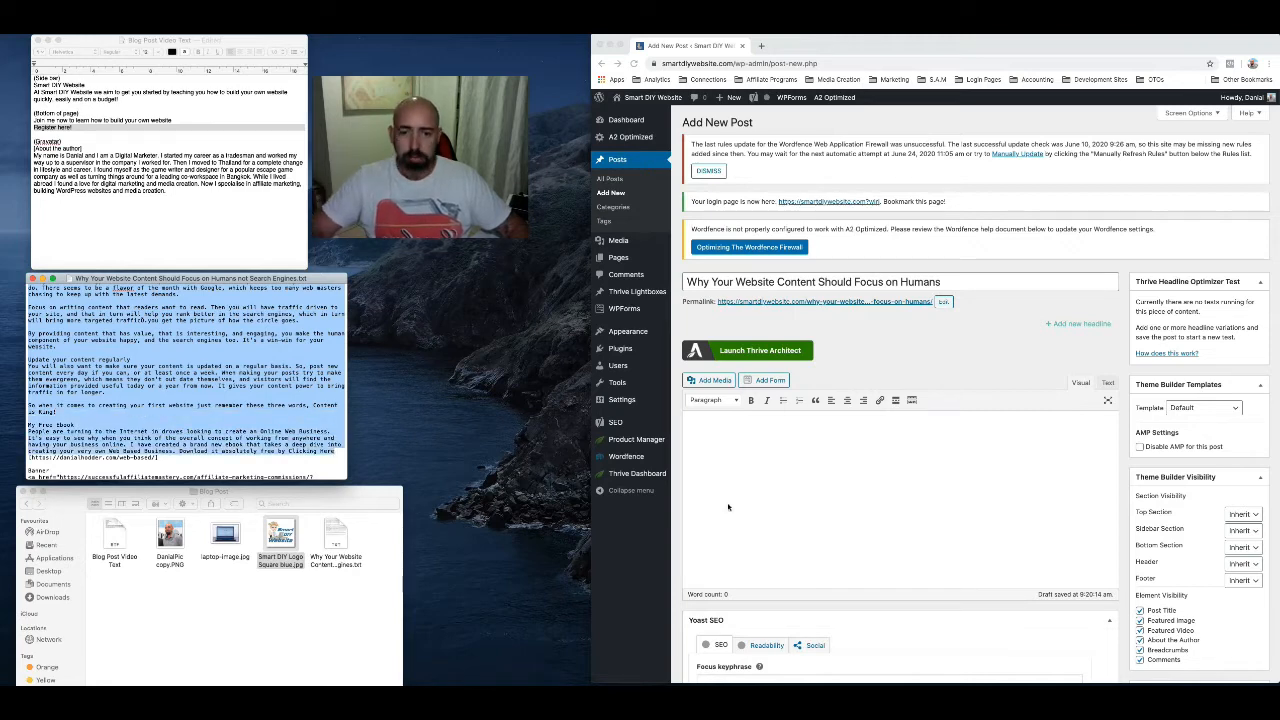
{"action": "left_click", "coordinate": [743, 456]}
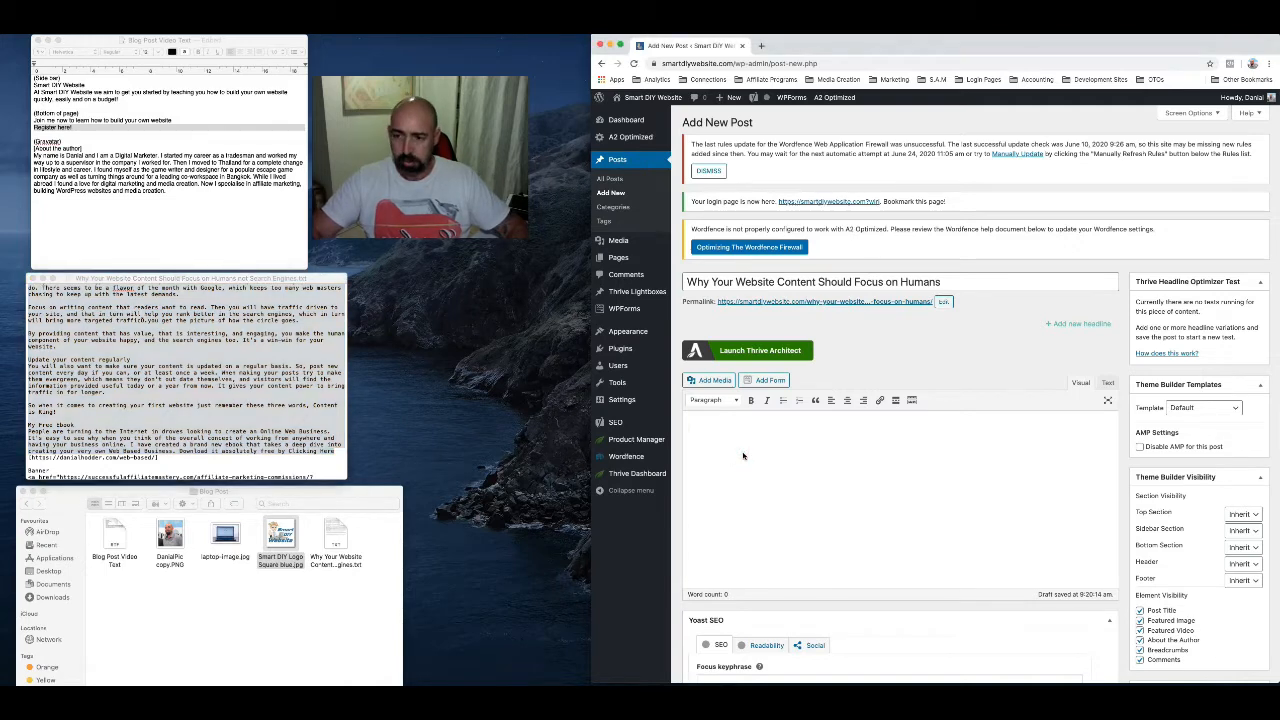
{"action": "key", "text": "super+v"}
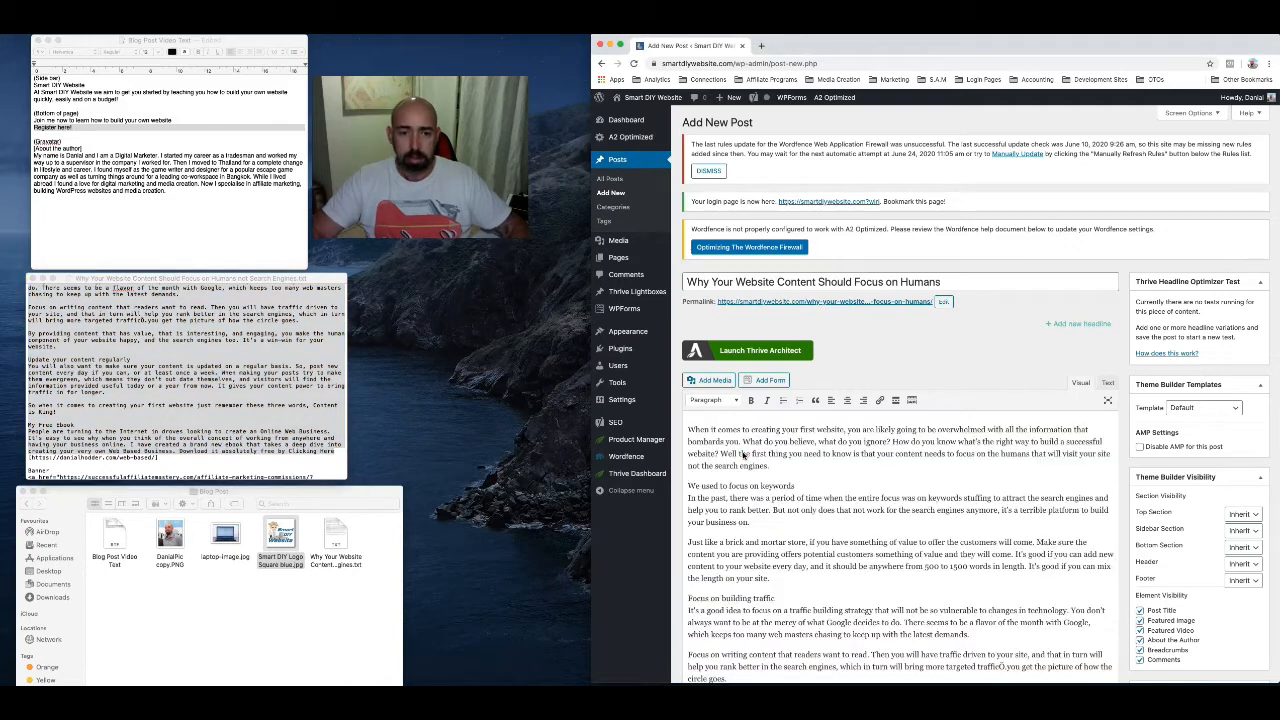
Try to format the "We used to focus on keywords" line as Heading 4, and revert it to Paragraph
{"action": "scroll", "coordinate": [845, 450], "scroll_direction": "down", "scroll_amount": 2}
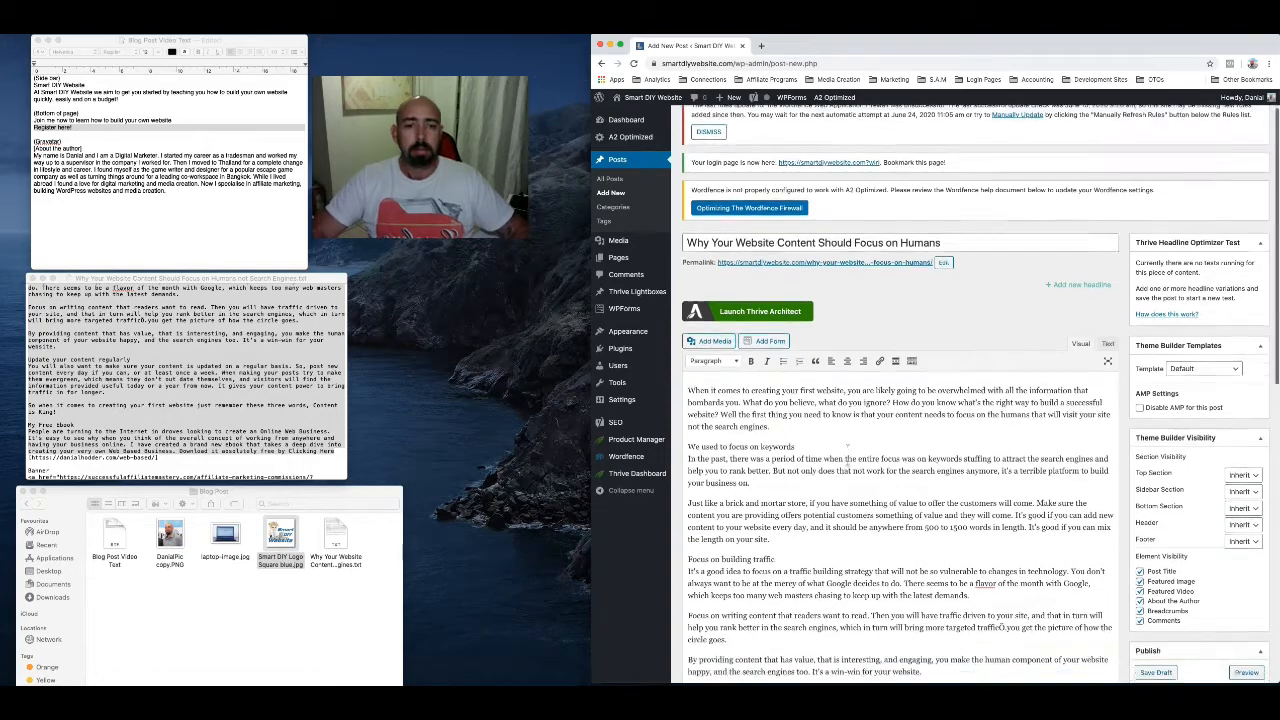
{"action": "scroll", "coordinate": [847, 448], "scroll_direction": "down", "scroll_amount": 3}
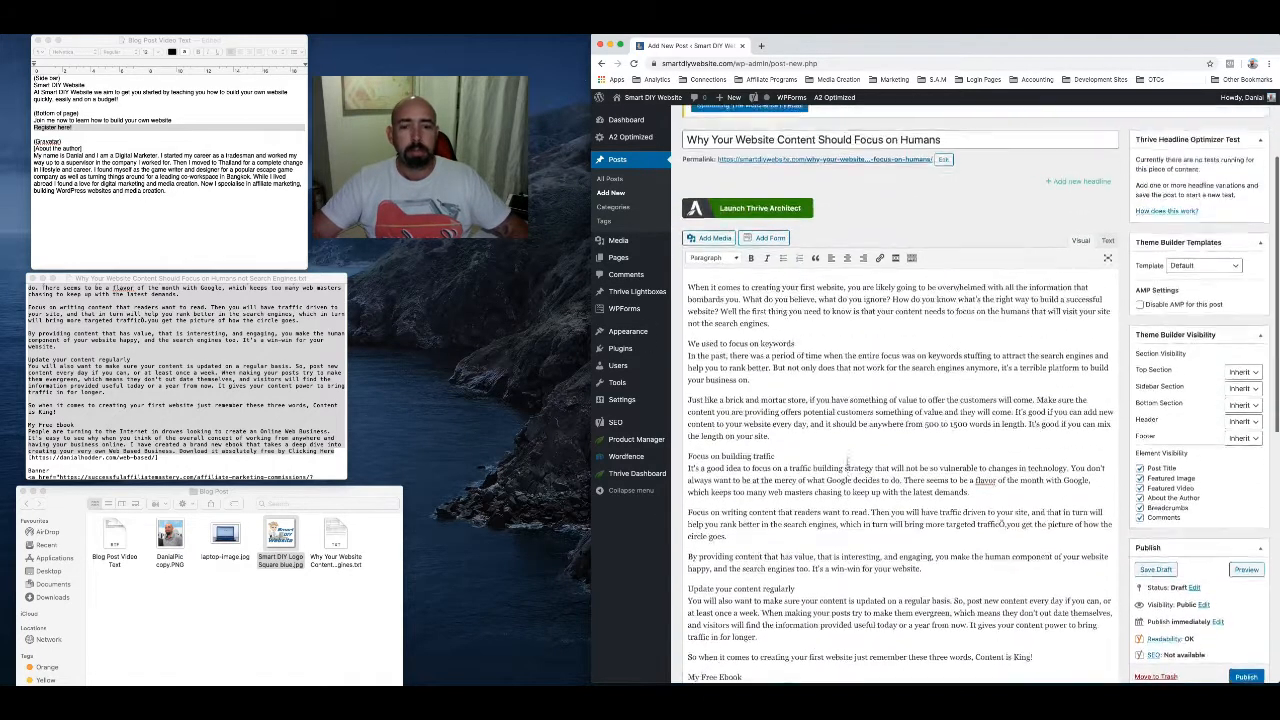
{"action": "scroll", "coordinate": [846, 467], "scroll_direction": "up", "scroll_amount": 1}
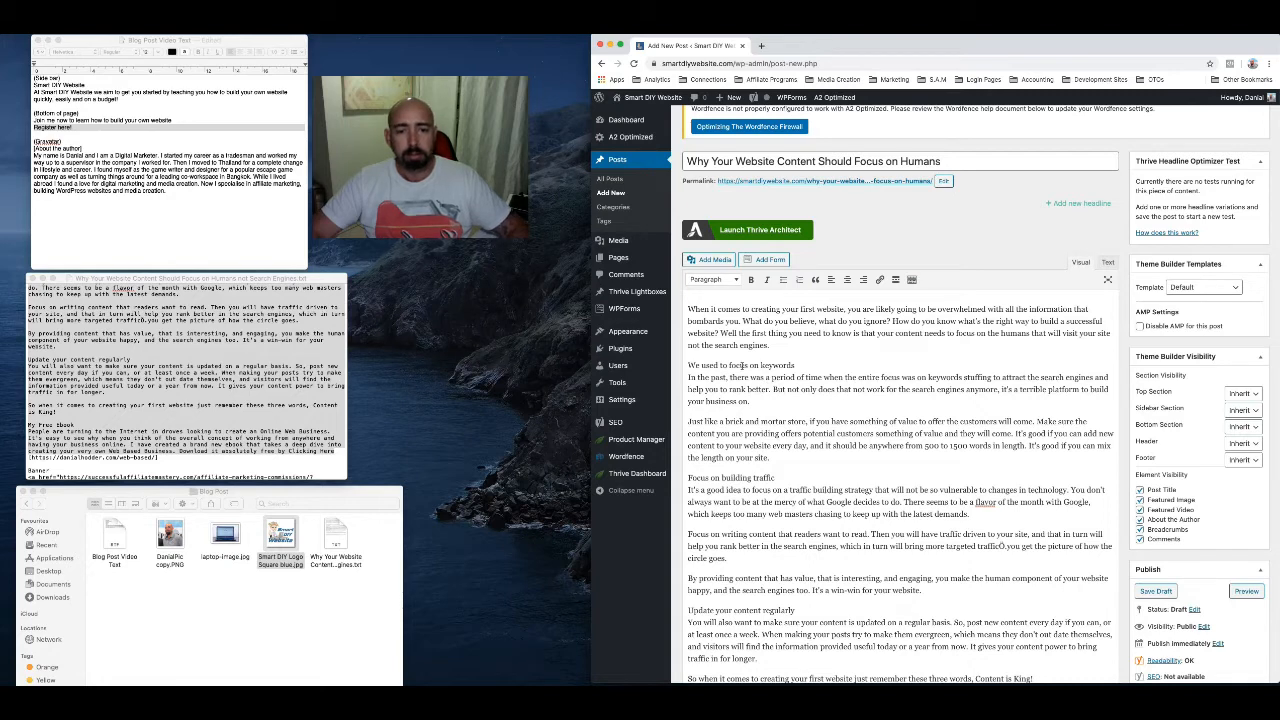
{"action": "triple_click", "coordinate": [742, 367]}
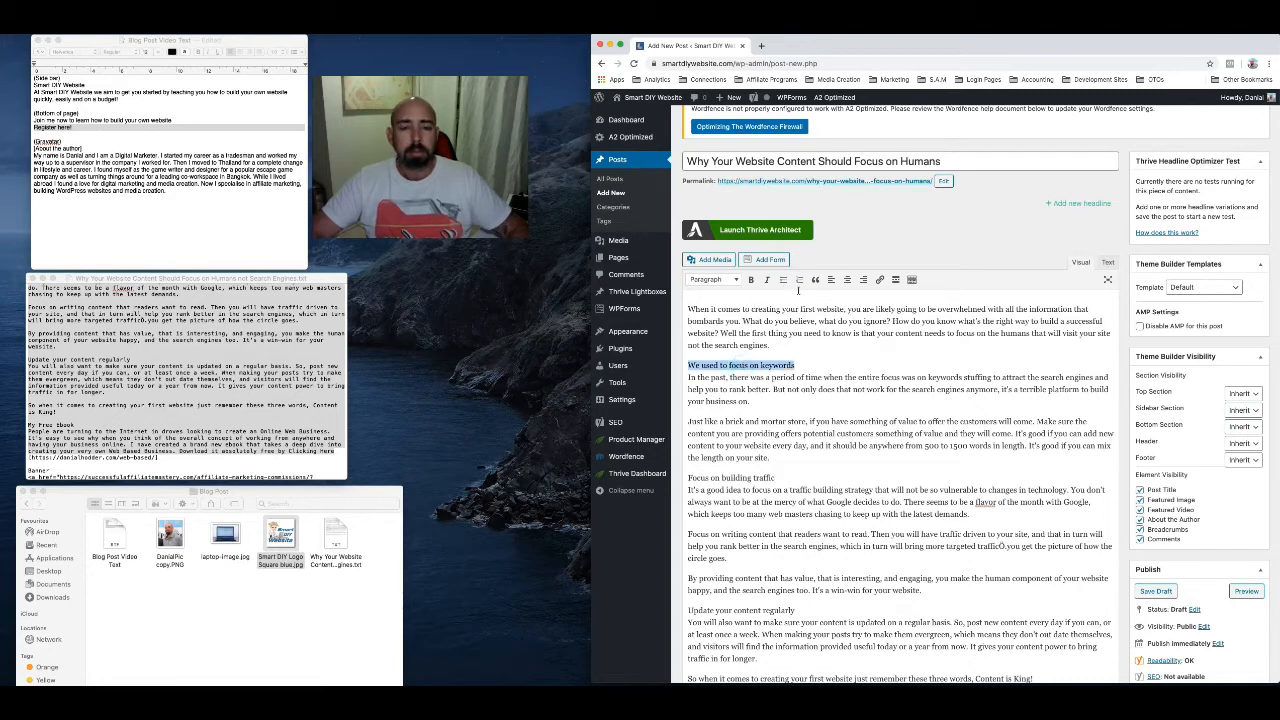
{"action": "left_click", "coordinate": [718, 281]}
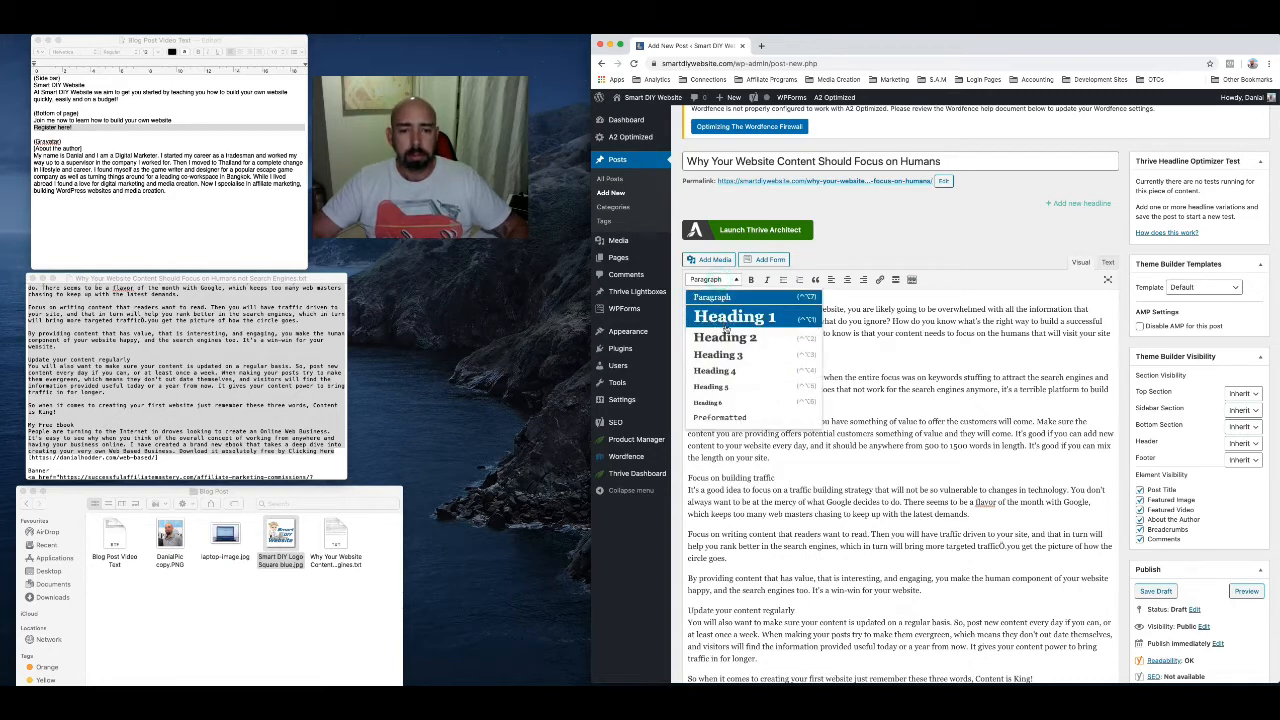
{"action": "left_click", "coordinate": [722, 372]}
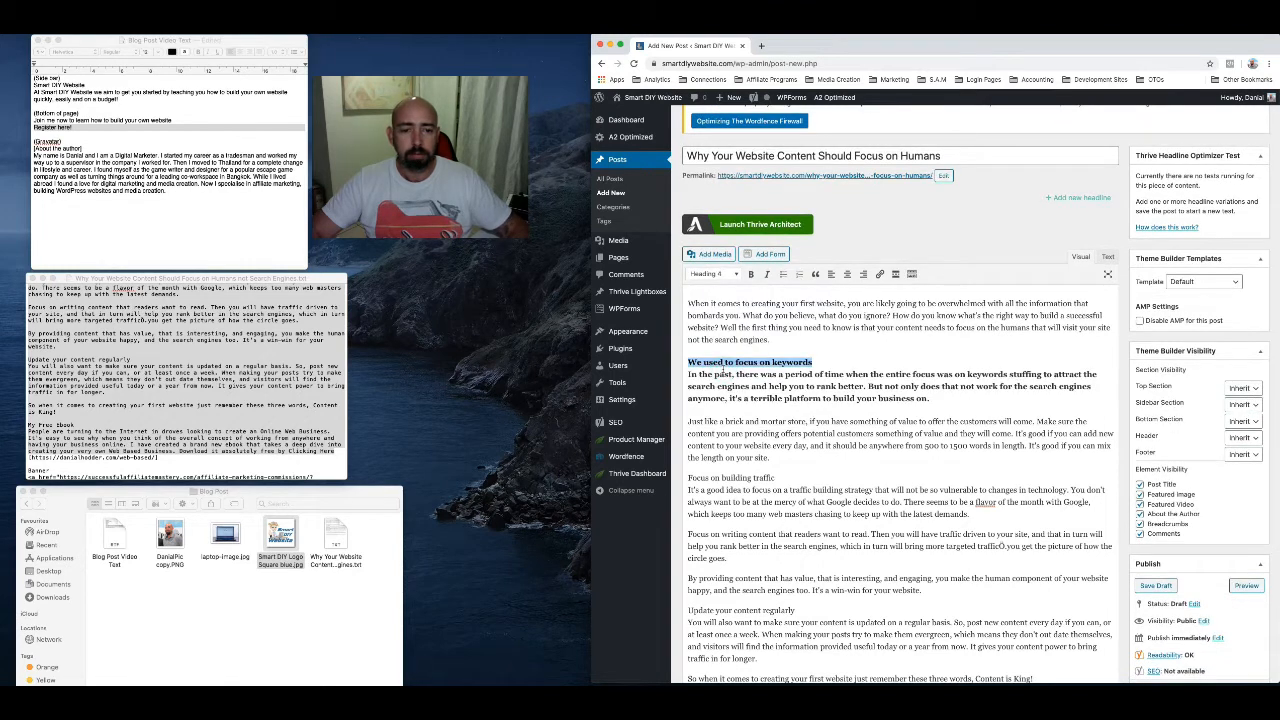
{"action": "left_click", "coordinate": [728, 277]}
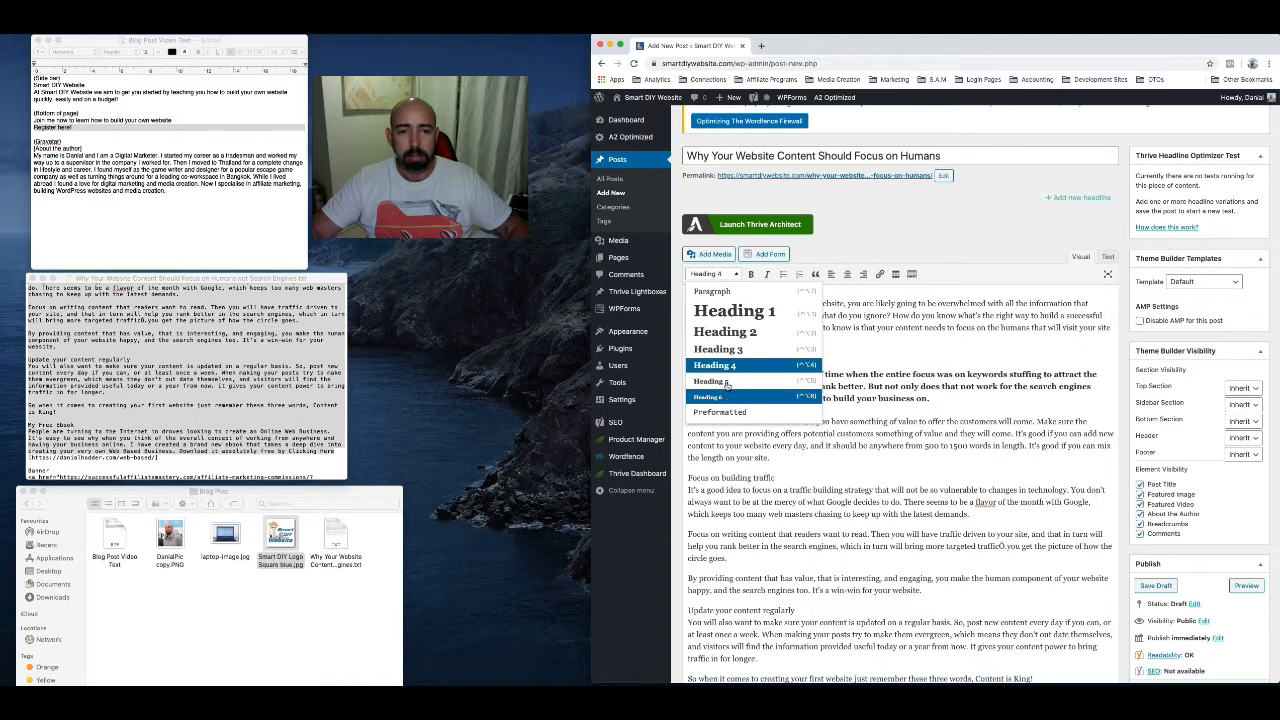
{"action": "left_click", "coordinate": [714, 292]}
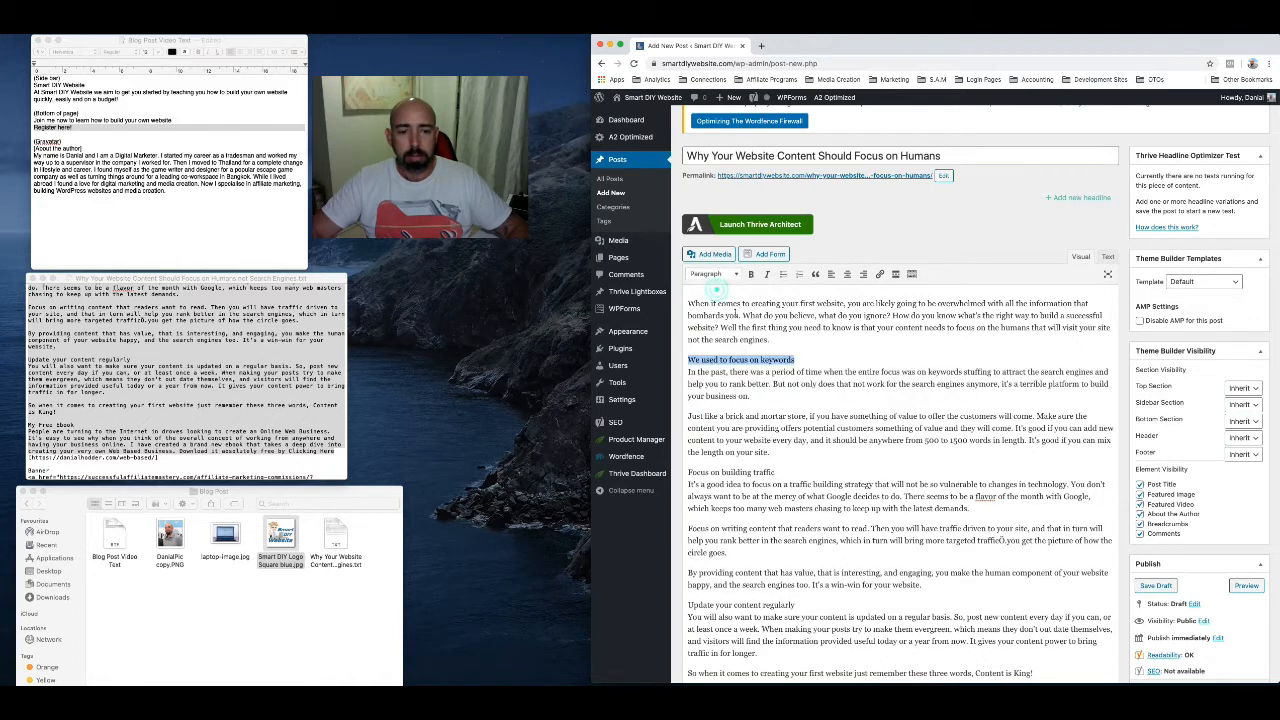
Separate "We used to focus on keywords" from the text below it and format that line as Heading 4
{"action": "left_click", "coordinate": [797, 358]}
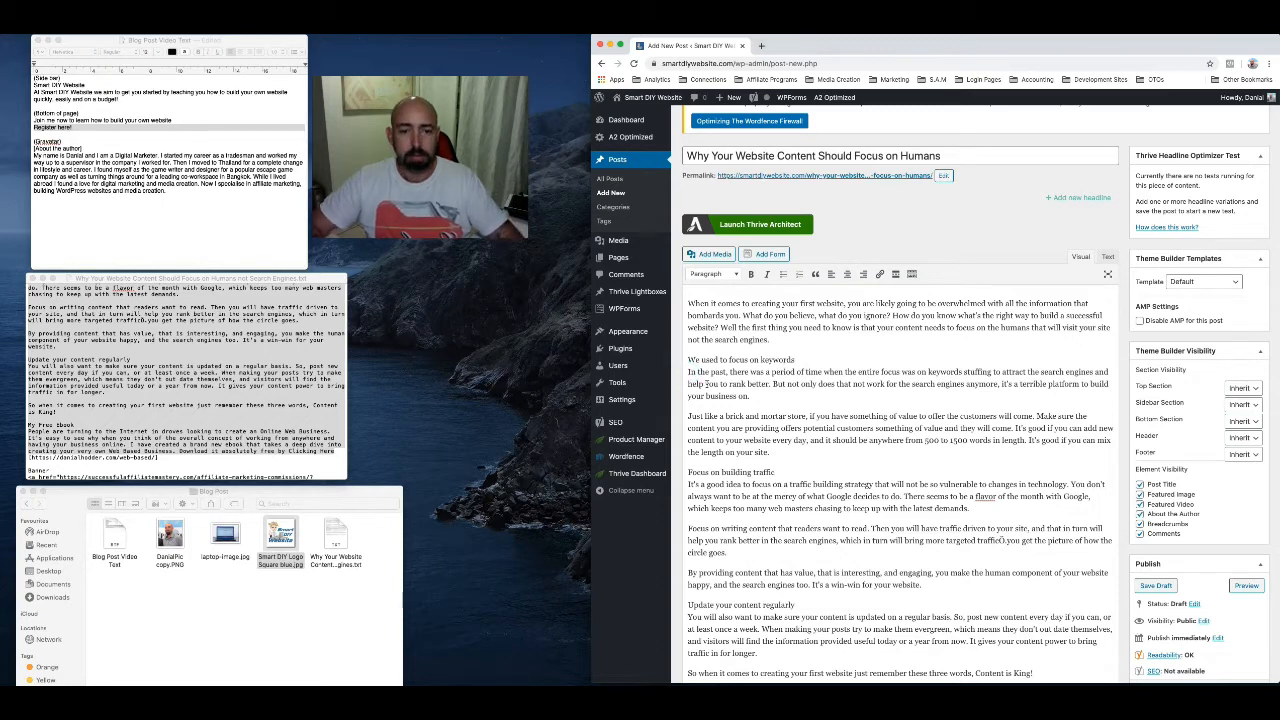
{"action": "scroll", "coordinate": [707, 383], "scroll_direction": "down", "scroll_amount": 1}
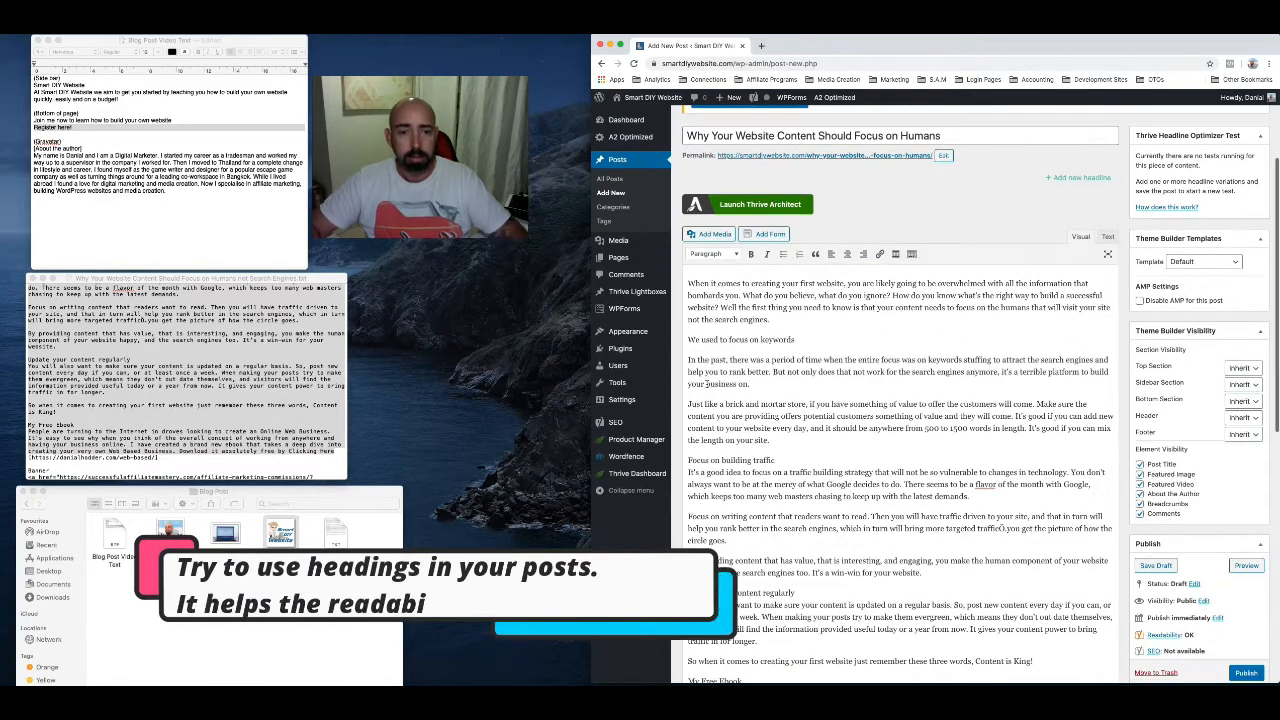
{"action": "triple_click", "coordinate": [717, 339]}
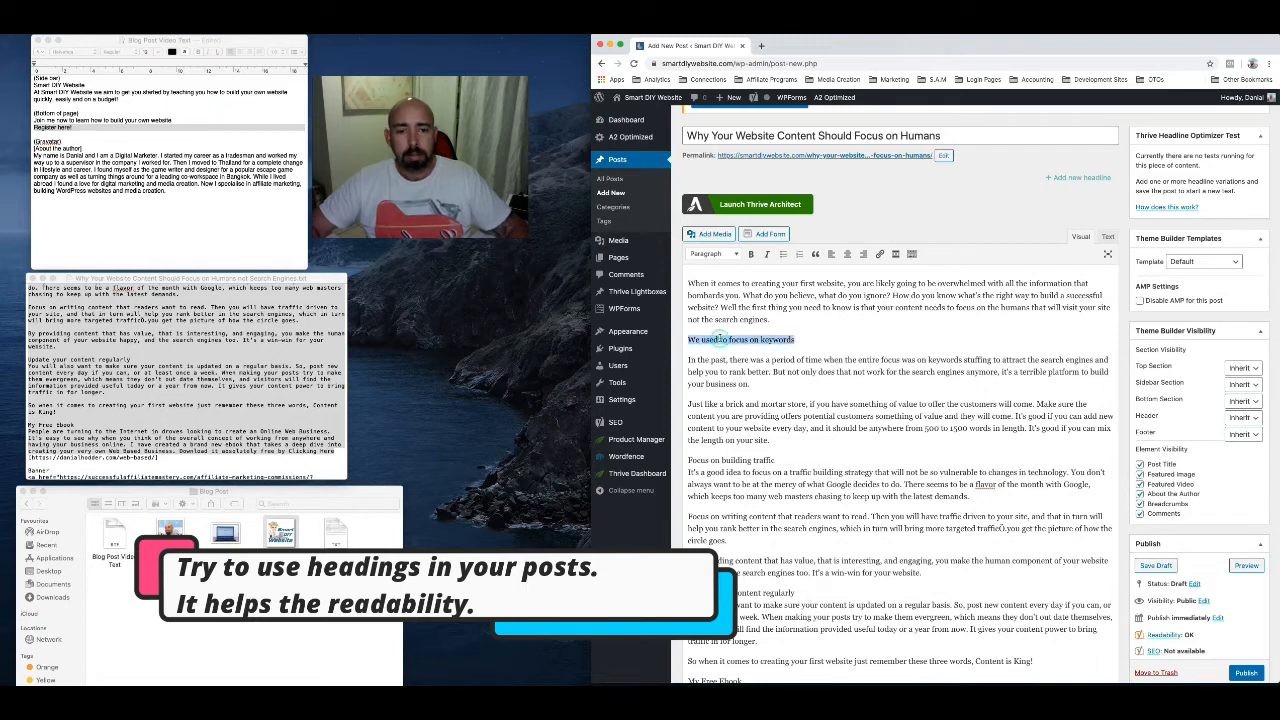
{"action": "left_click", "coordinate": [716, 255]}
{"action": "left_click", "coordinate": [732, 354]}
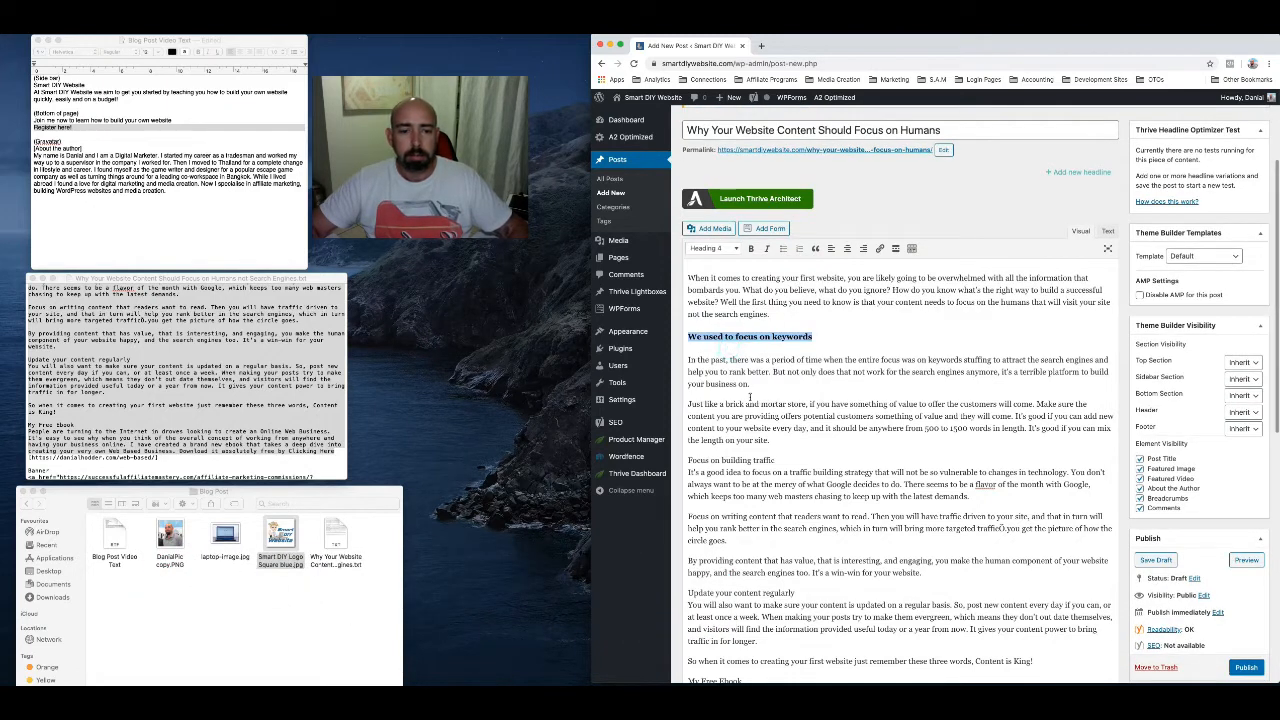
Split "Focus on building traffic" into its own paragraph and format it as Heading 4
{"action": "left_click", "coordinate": [688, 472]}
{"action": "key", "text": "BackSpace"}
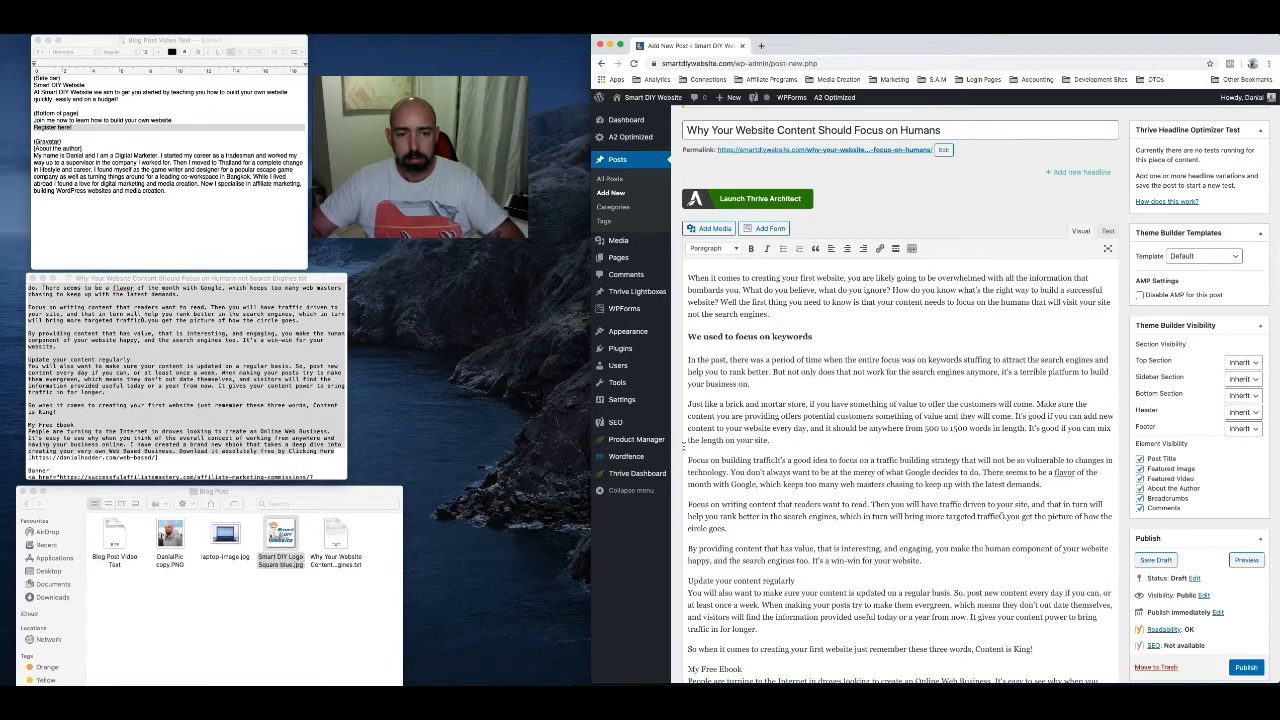
{"action": "key", "text": "Return"}
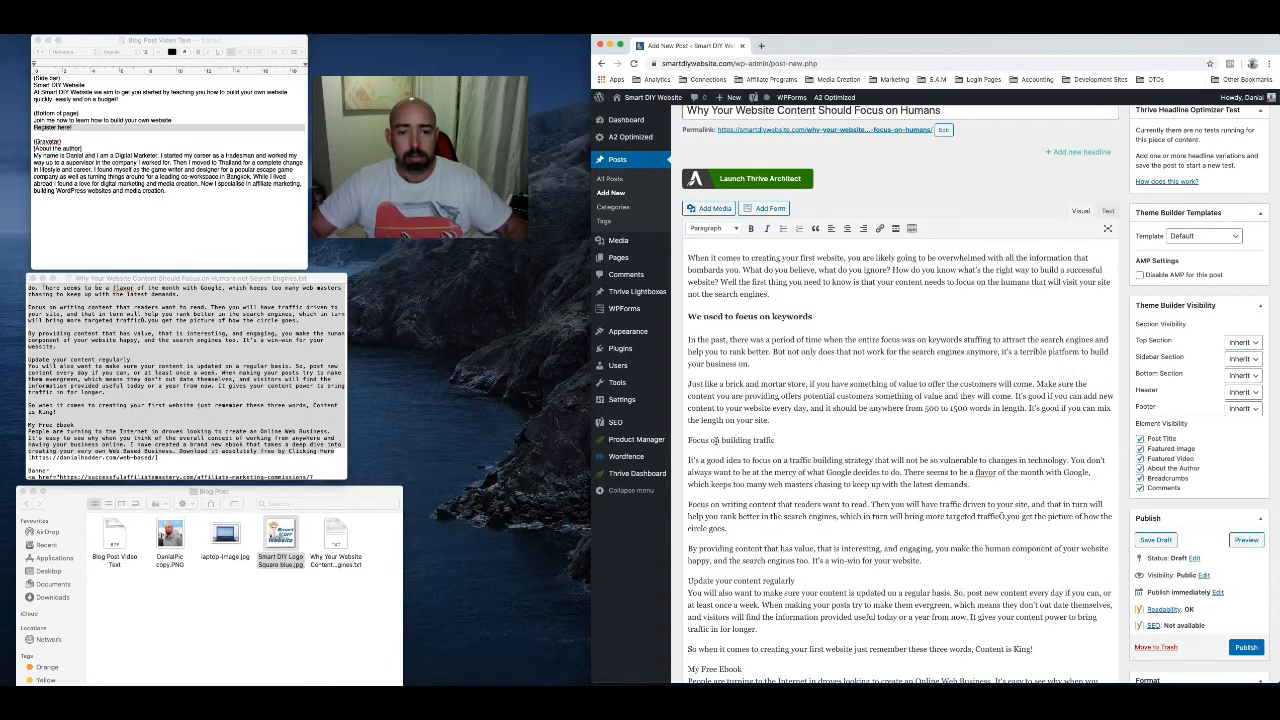
{"action": "triple_click", "coordinate": [715, 440]}
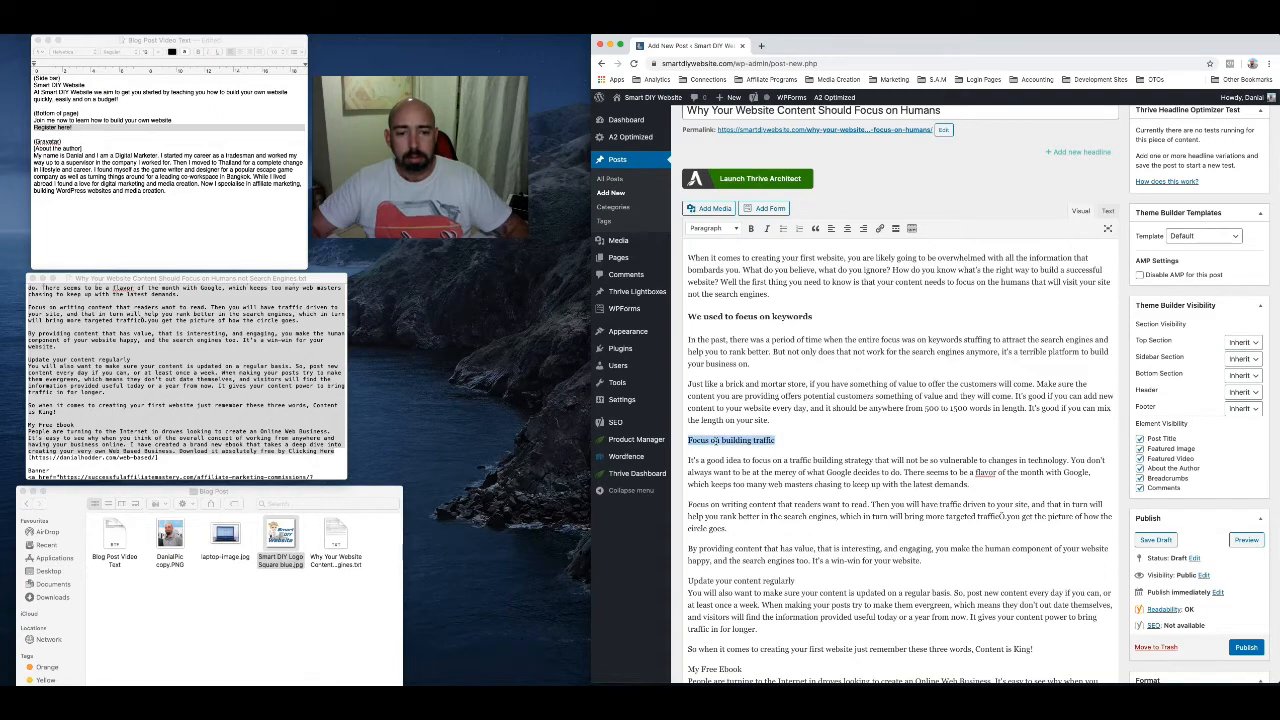
{"action": "left_click", "coordinate": [715, 229]}
{"action": "left_click", "coordinate": [722, 321]}
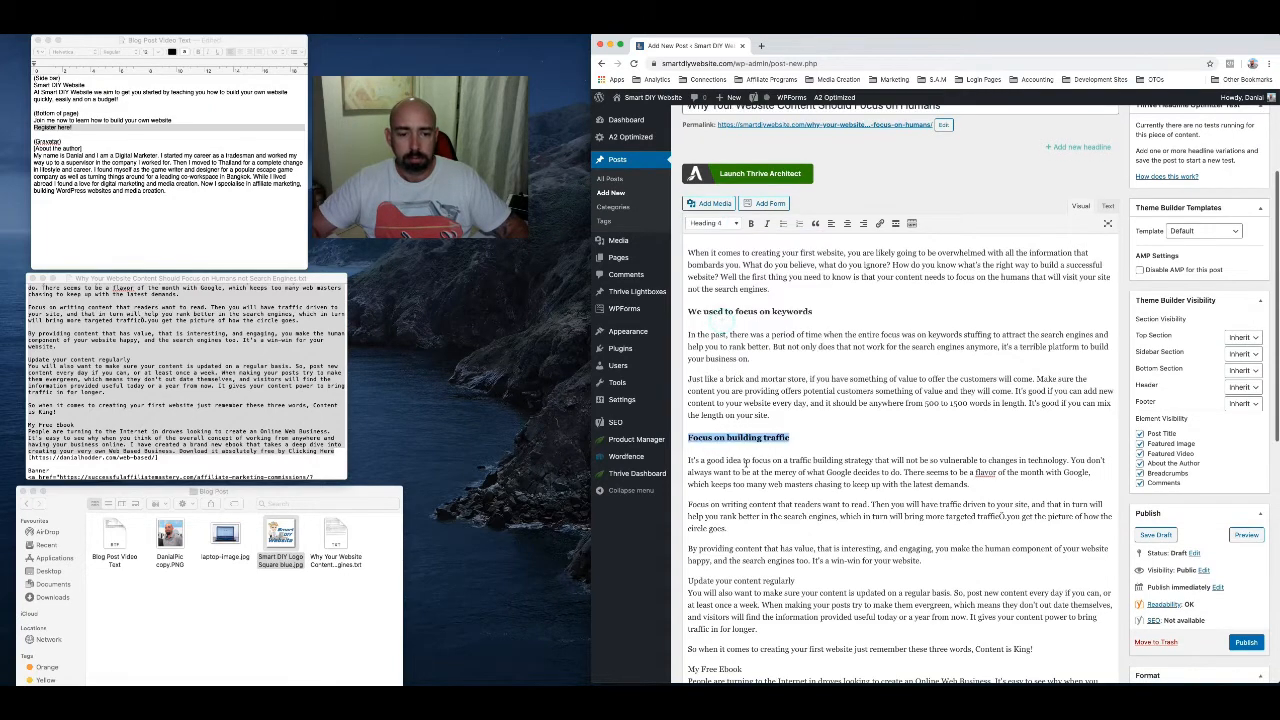
Put "Update your content regularly" in a separate paragraph from its text and make it Heading 4
{"action": "scroll", "coordinate": [744, 463], "scroll_direction": "down", "scroll_amount": 2}
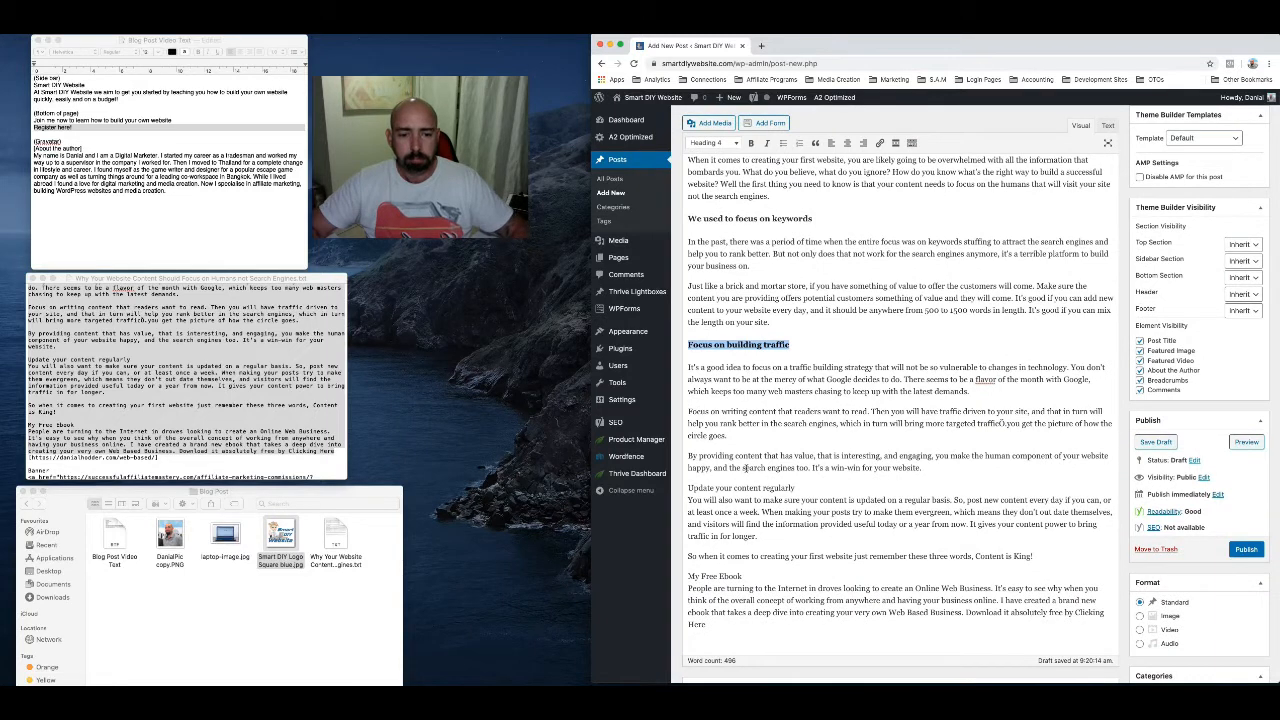
{"action": "left_click", "coordinate": [688, 499]}
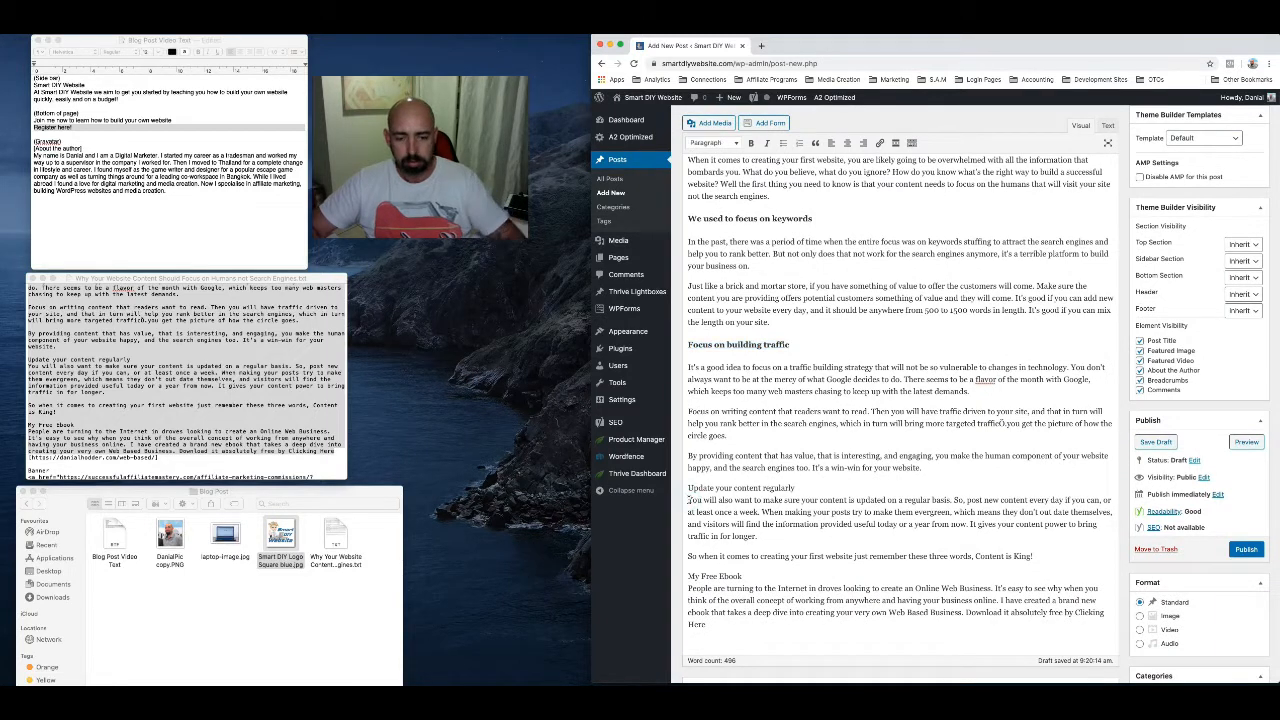
{"action": "key", "text": "BackSpace"}
{"action": "key", "text": "Return"}
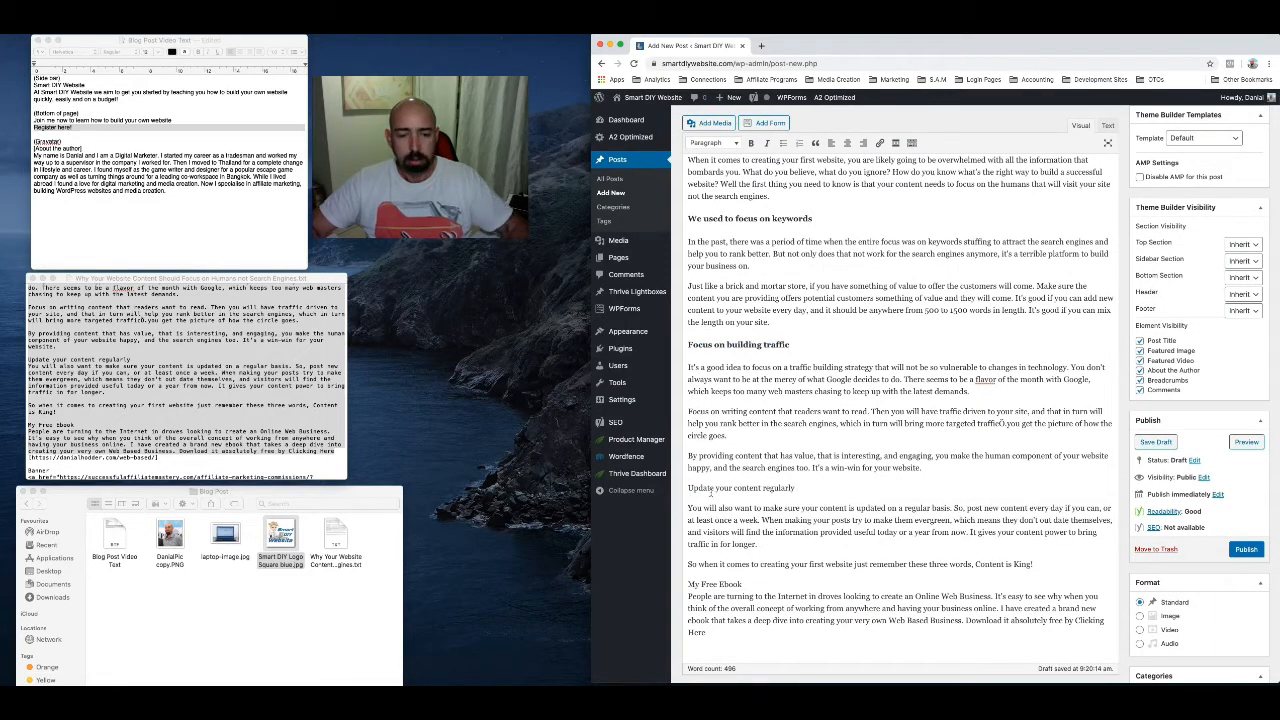
{"action": "triple_click", "coordinate": [709, 488]}
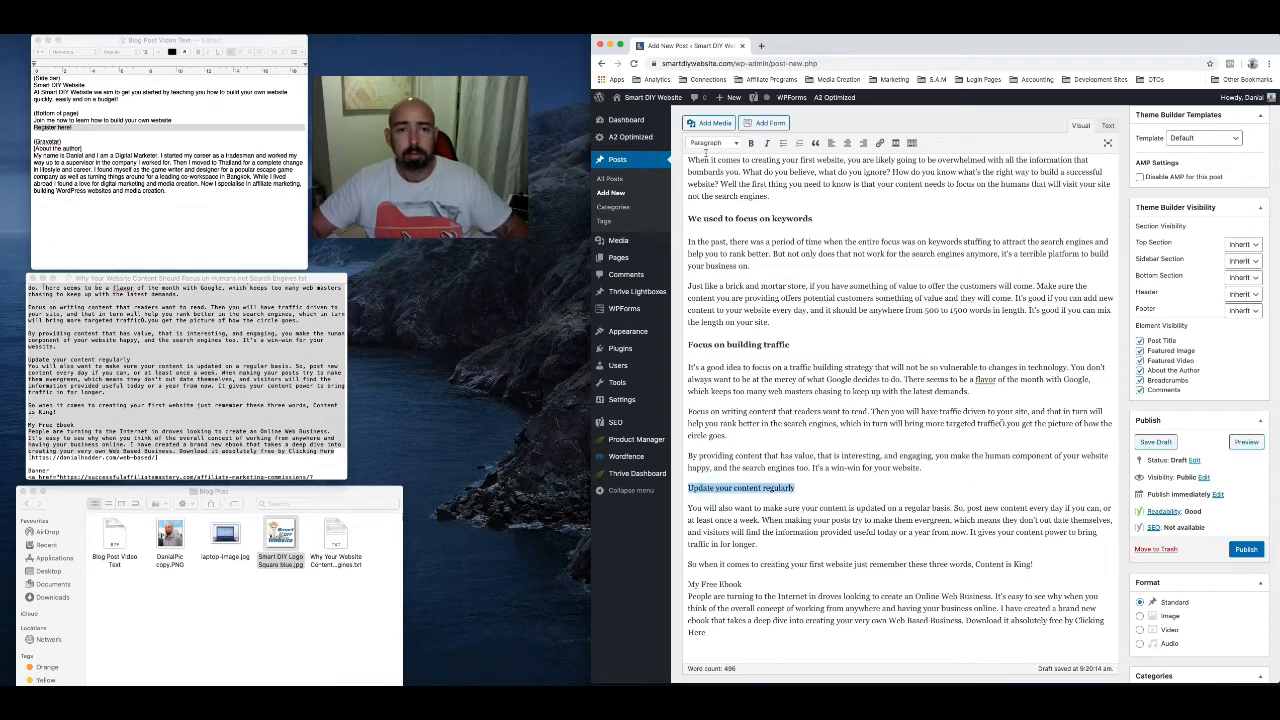
{"action": "left_click", "coordinate": [712, 144]}
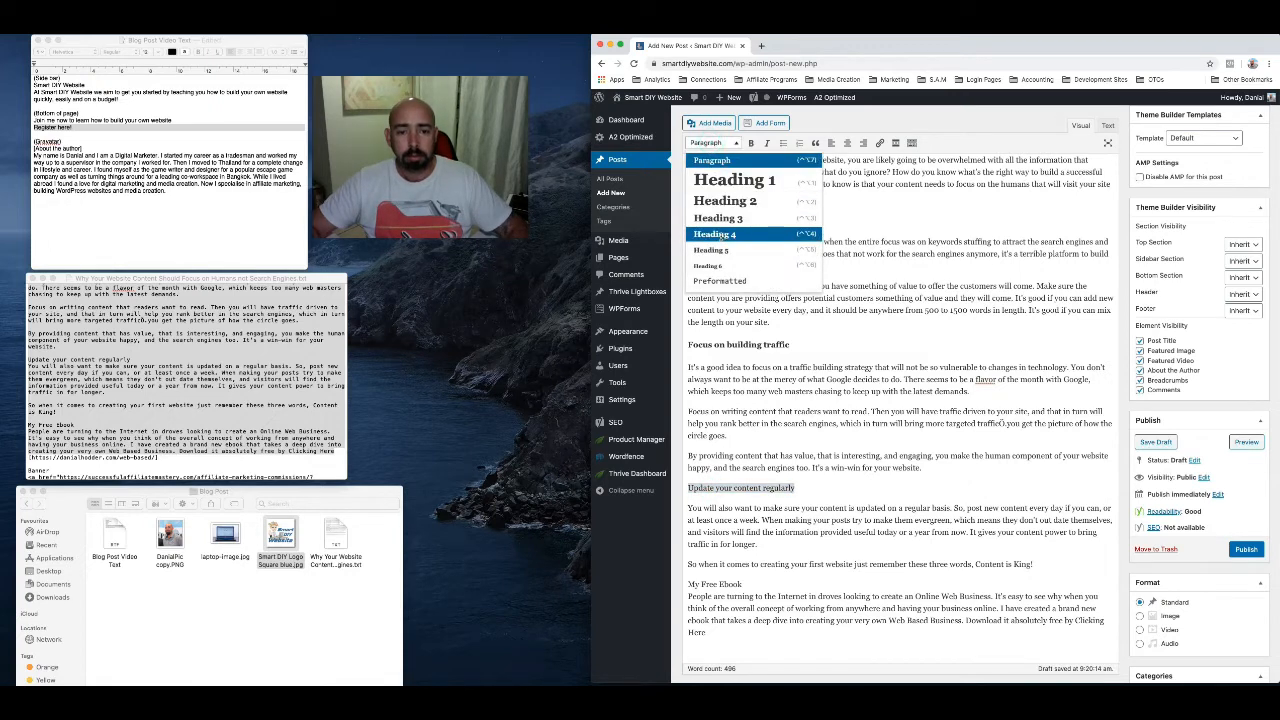
{"action": "left_click", "coordinate": [720, 235]}
Separate "My Free Ebook" from the paragraph that follows it and apply Heading 4 to it
{"action": "scroll", "coordinate": [765, 508], "scroll_direction": "down", "scroll_amount": 2}
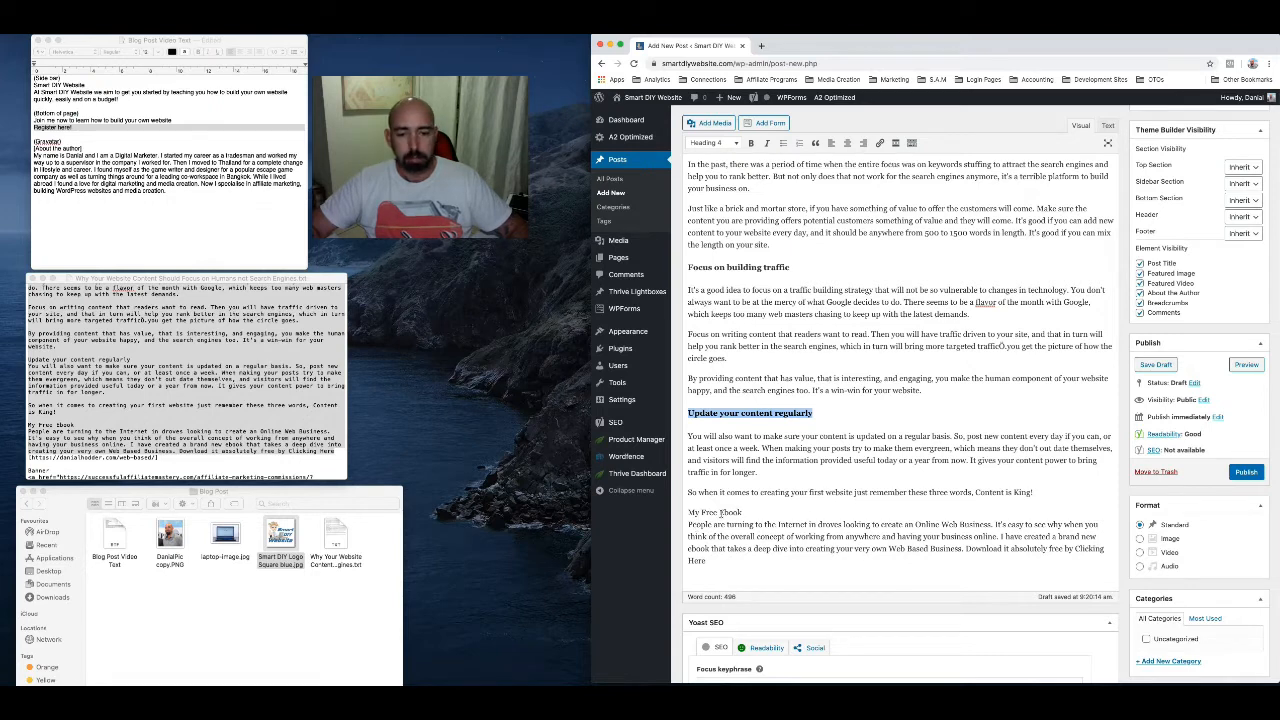
{"action": "left_click", "coordinate": [688, 522]}
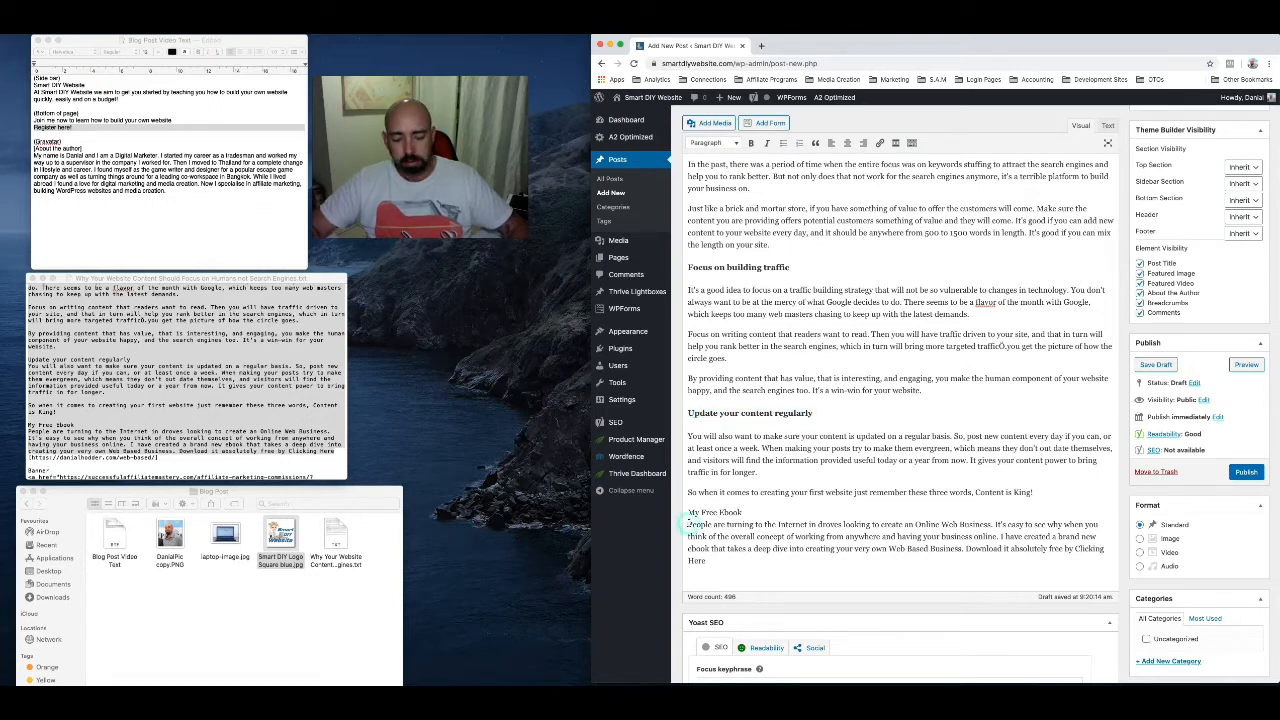
{"action": "key", "text": "Return"}
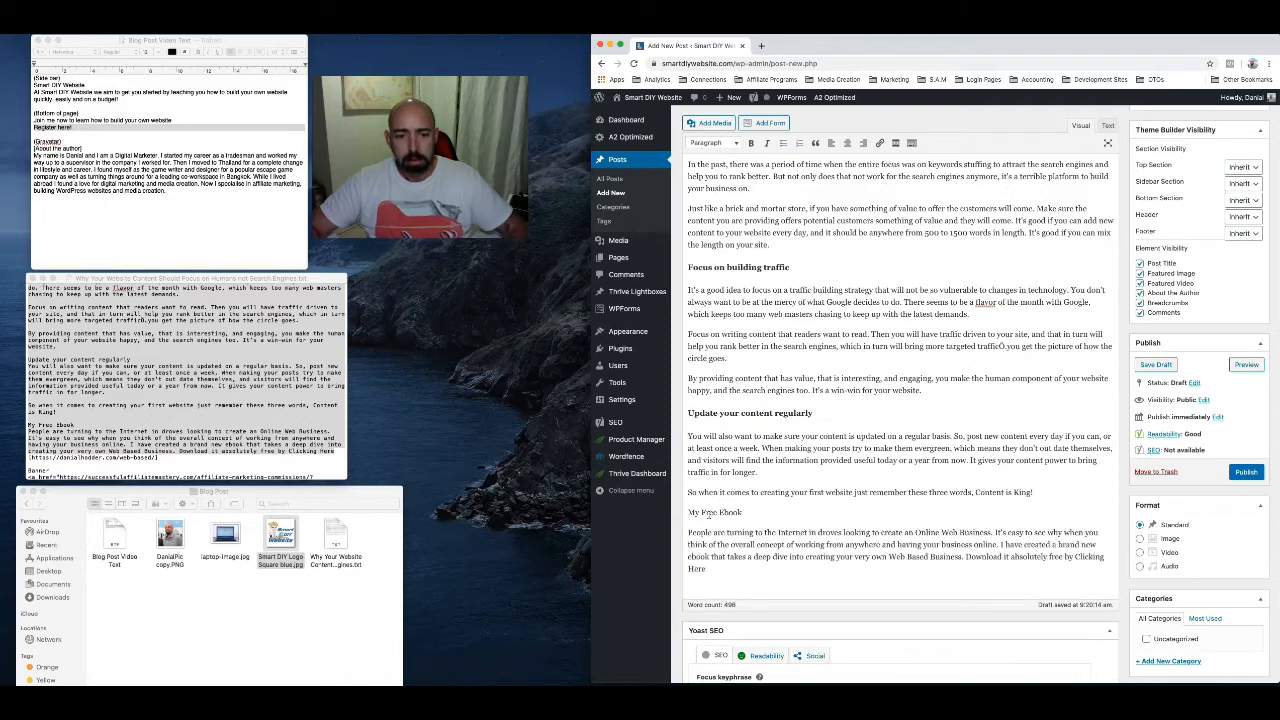
{"action": "left_click_drag", "start_coordinate": [690, 512], "coordinate": [742, 513]}
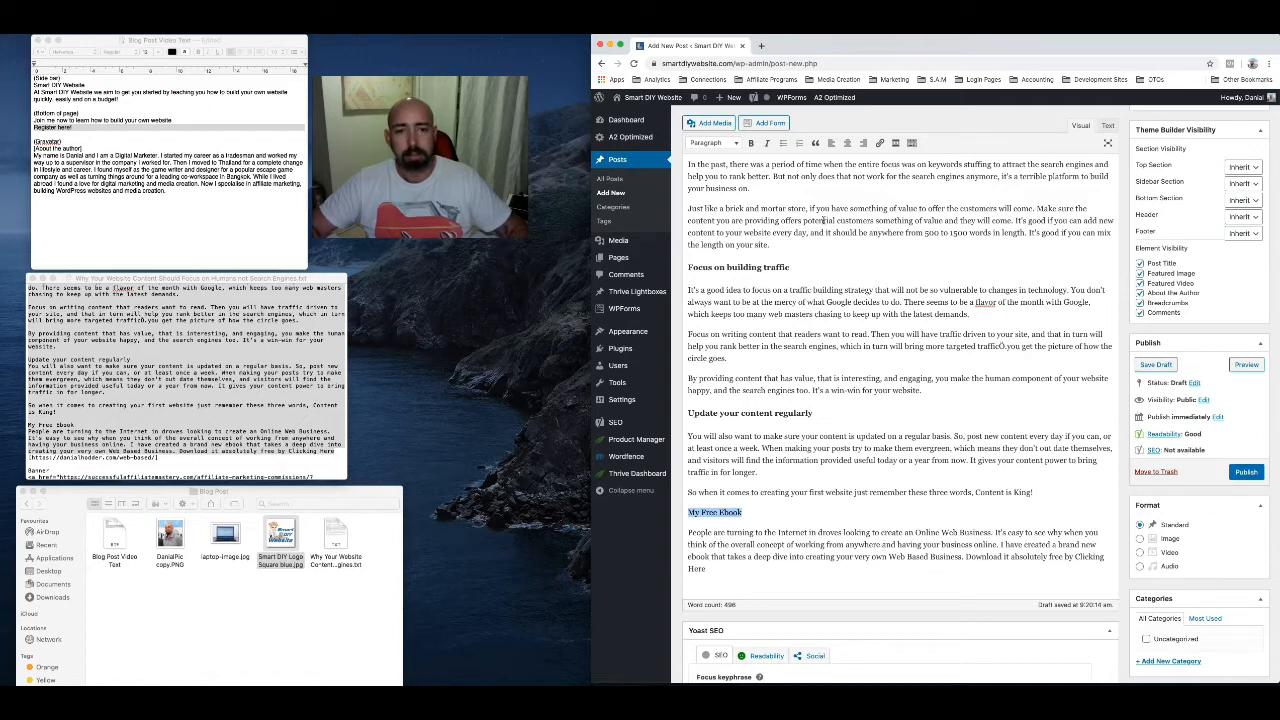
{"action": "left_click", "coordinate": [723, 146]}
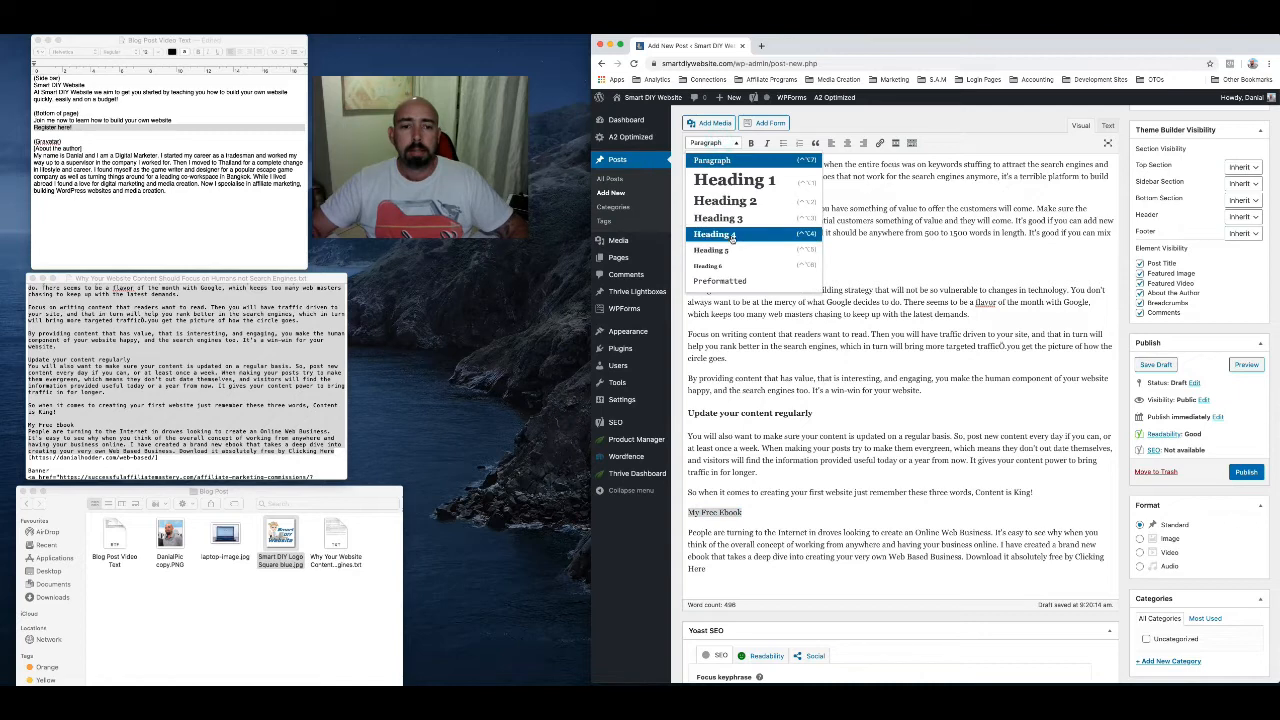
{"action": "left_click", "coordinate": [734, 236]}
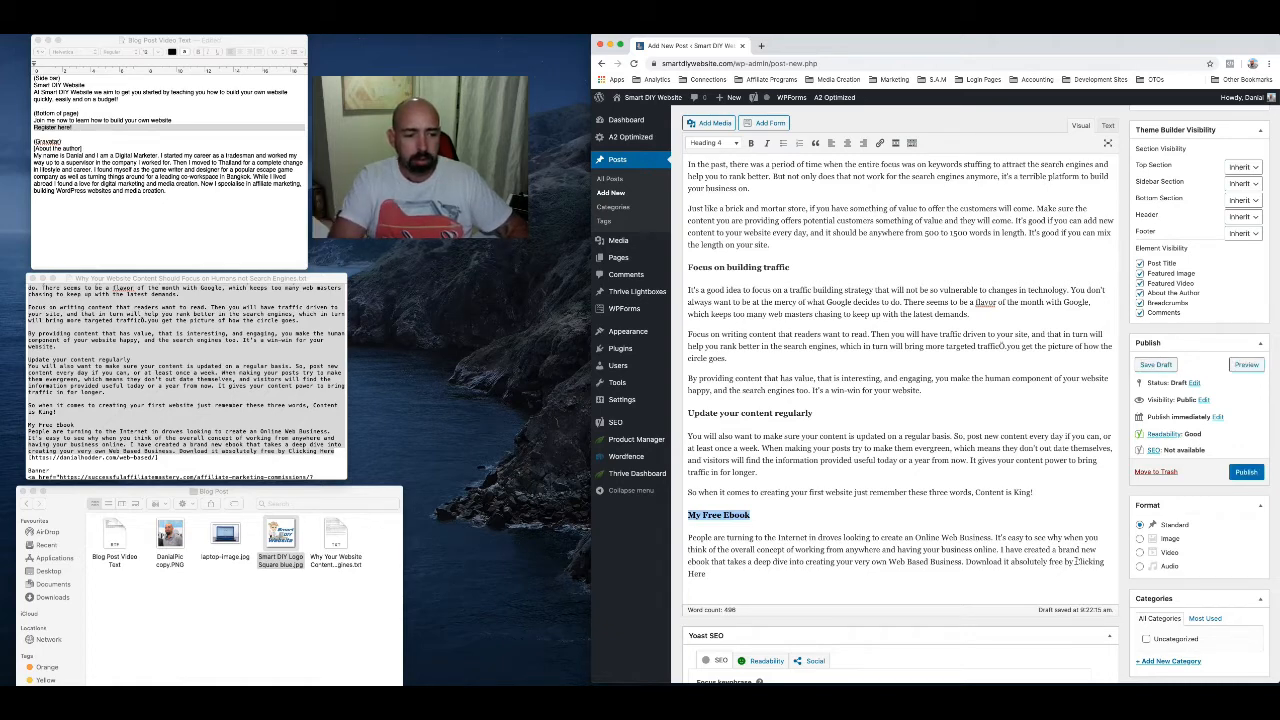
Link the words "Clicking Here" in the ebook paragraph to the web-based ebook URL copied from the article text file
{"action": "left_click_drag", "start_coordinate": [1075, 562], "coordinate": [1073, 568]}
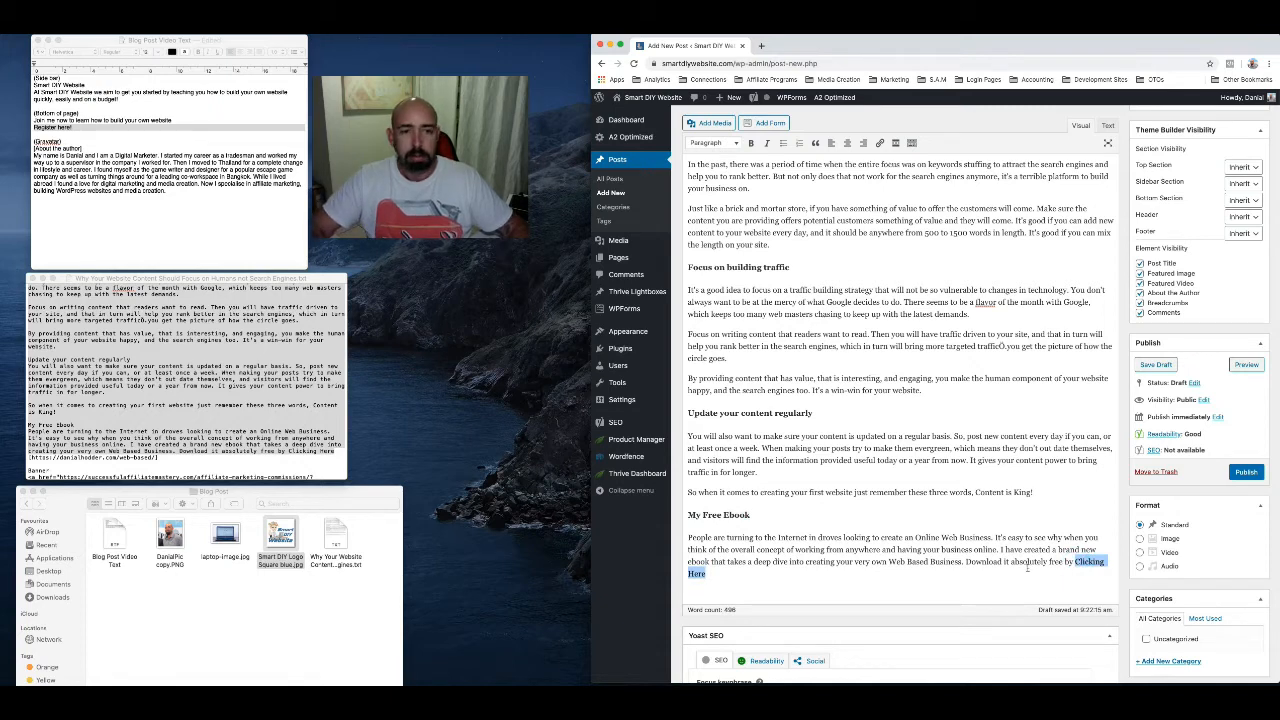
{"action": "left_click", "coordinate": [879, 143]}
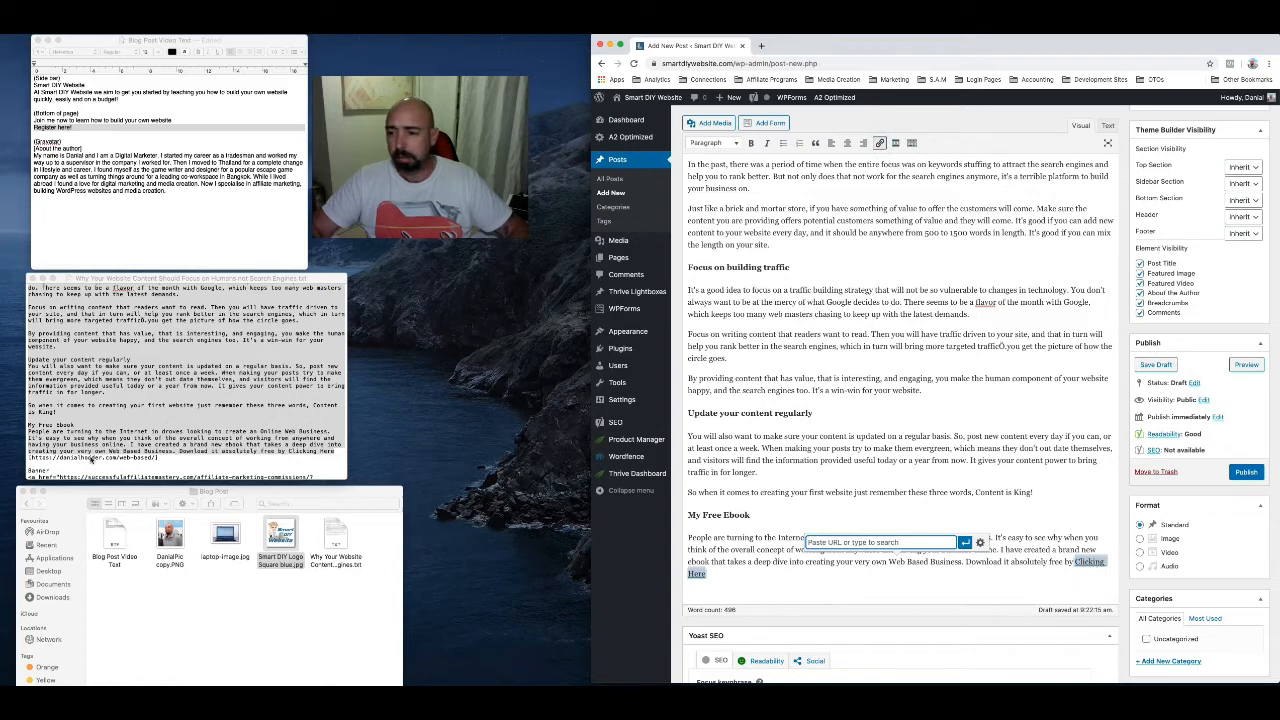
{"action": "left_click", "coordinate": [60, 459]}
{"action": "key", "text": "super+a"}
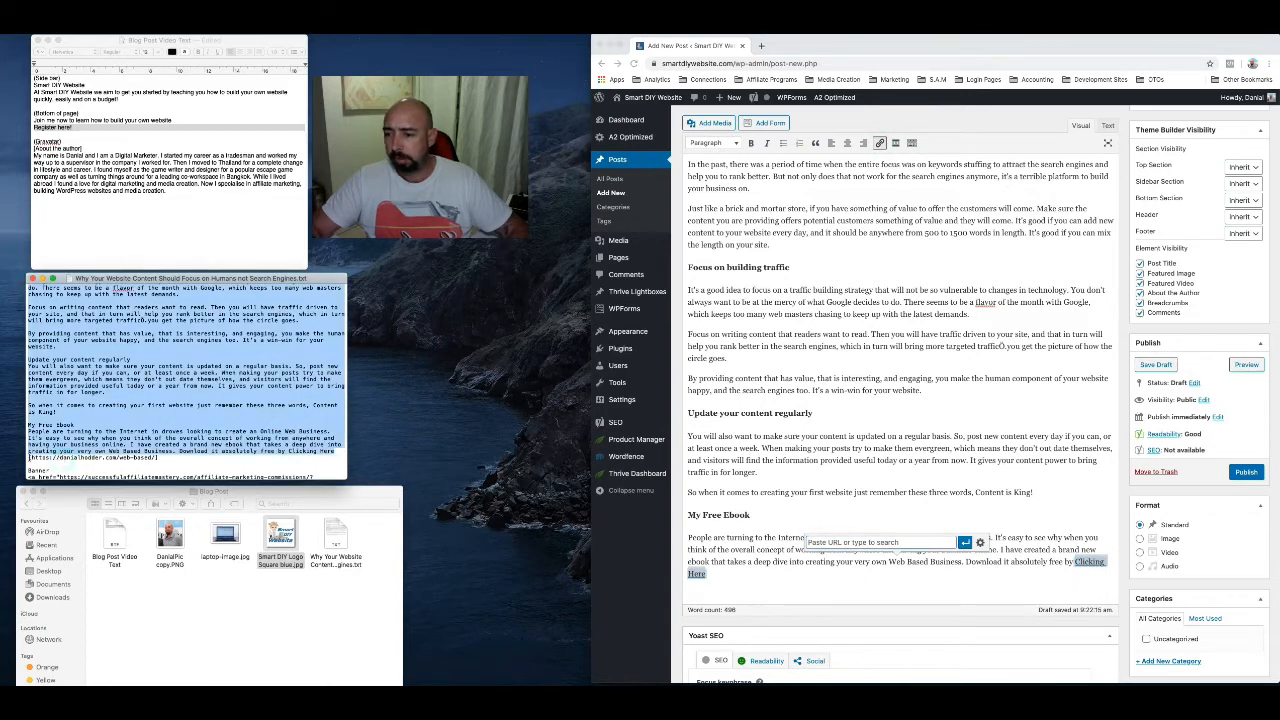
{"action": "left_click_drag", "start_coordinate": [30, 457], "coordinate": [157, 457]}
{"action": "key", "text": "super+c"}
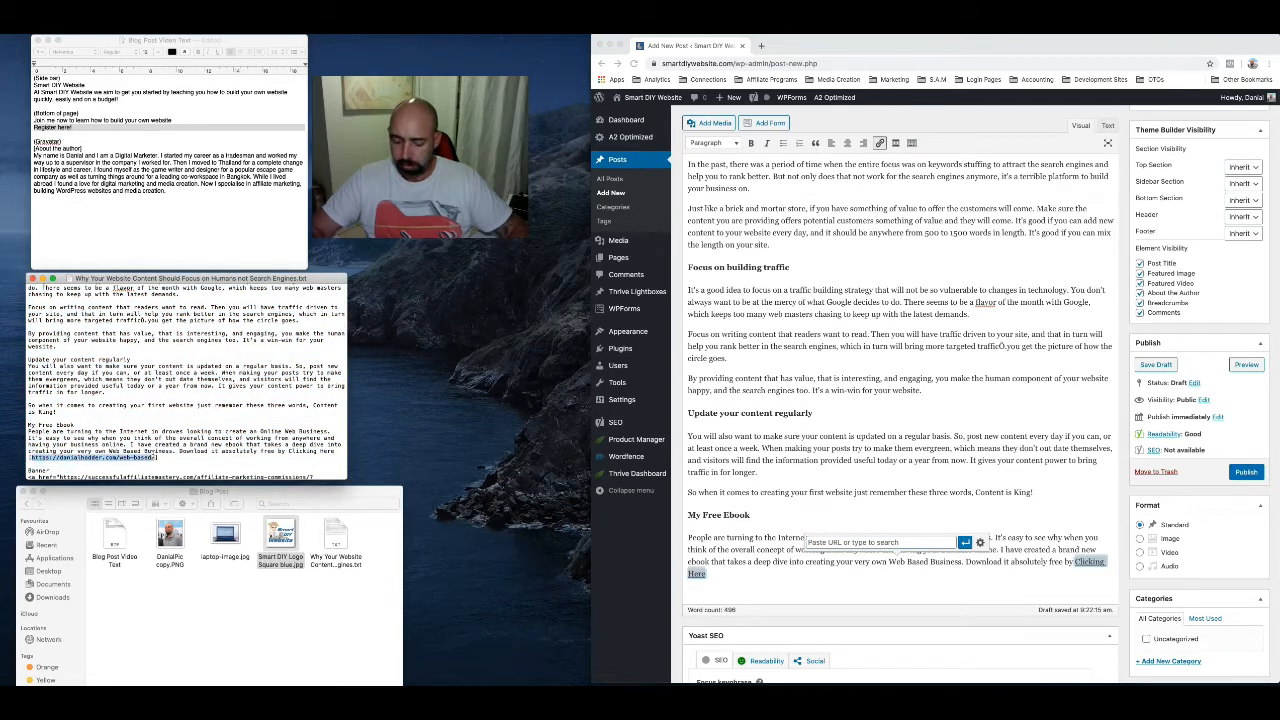
{"action": "left_click", "coordinate": [855, 544]}
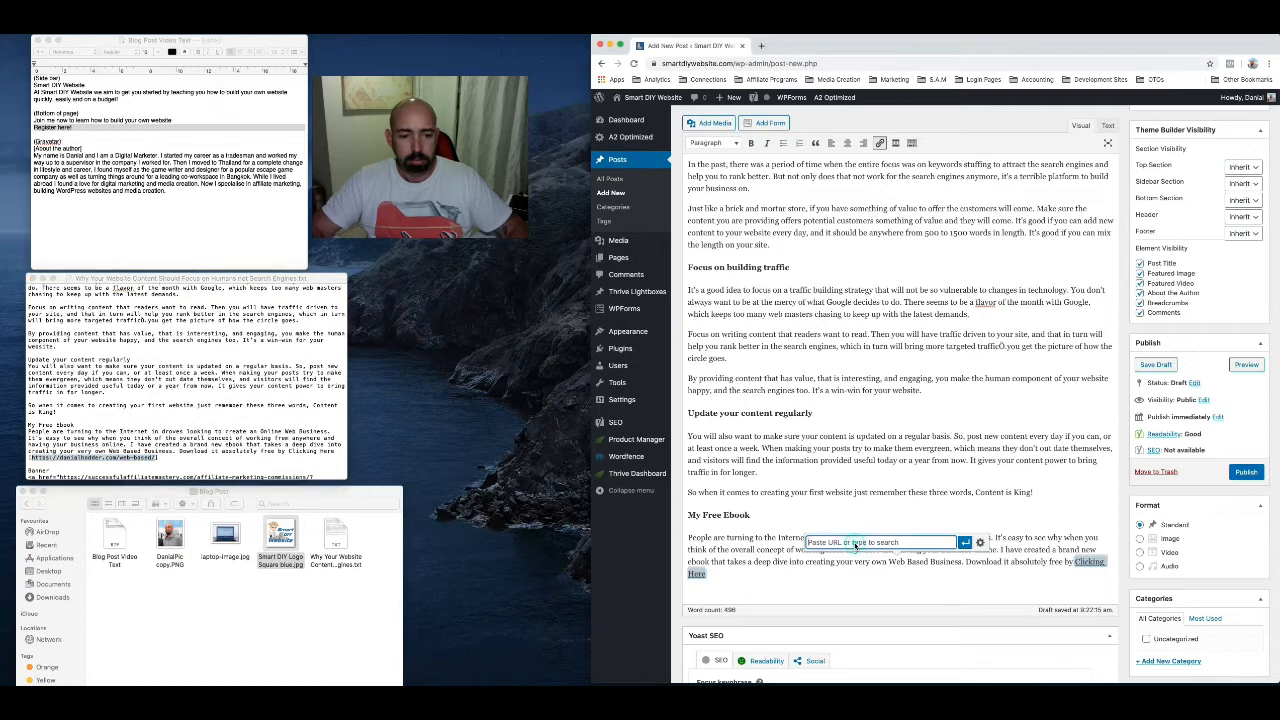
{"action": "key", "text": "super+v"}
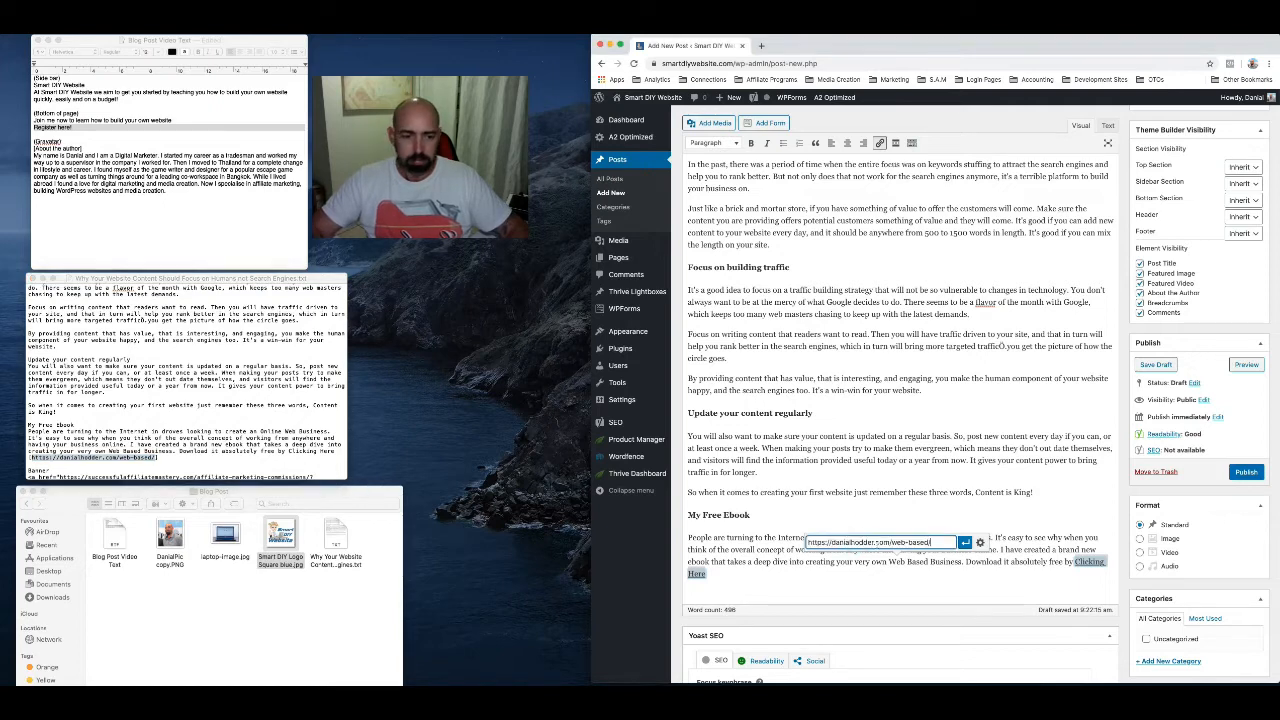
{"action": "left_click", "coordinate": [964, 543]}
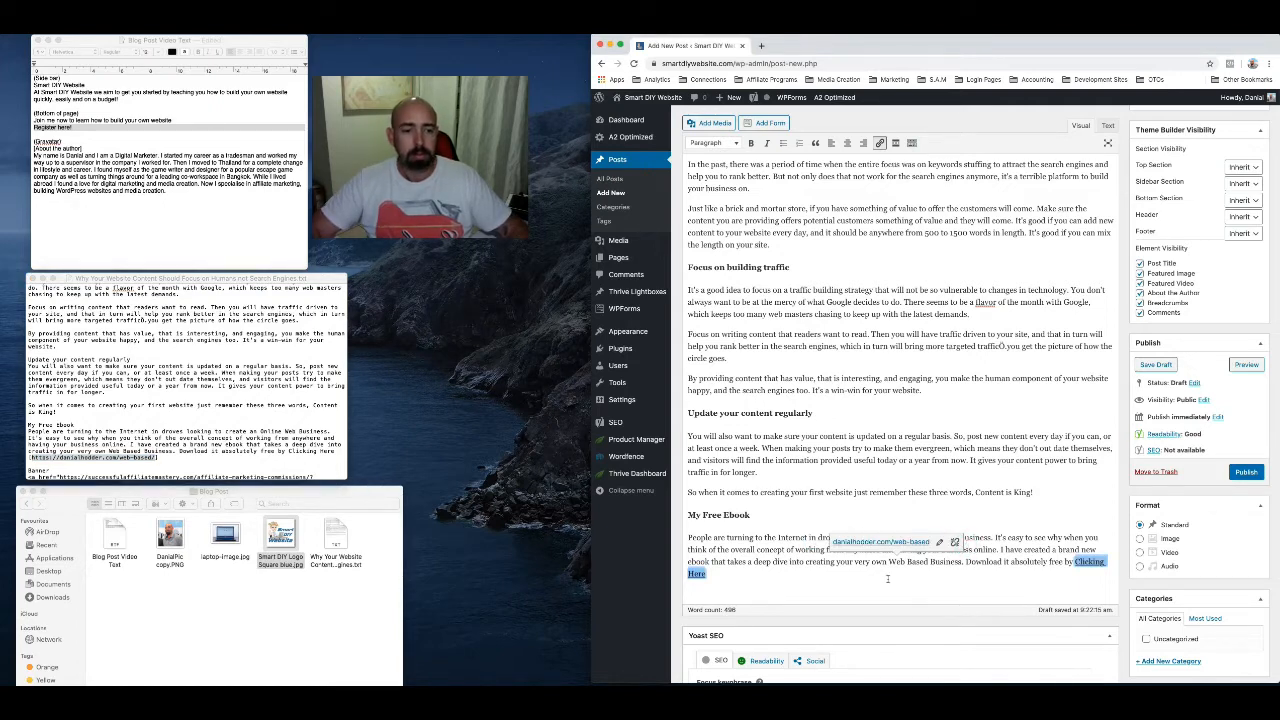
{"action": "left_click", "coordinate": [967, 563]}
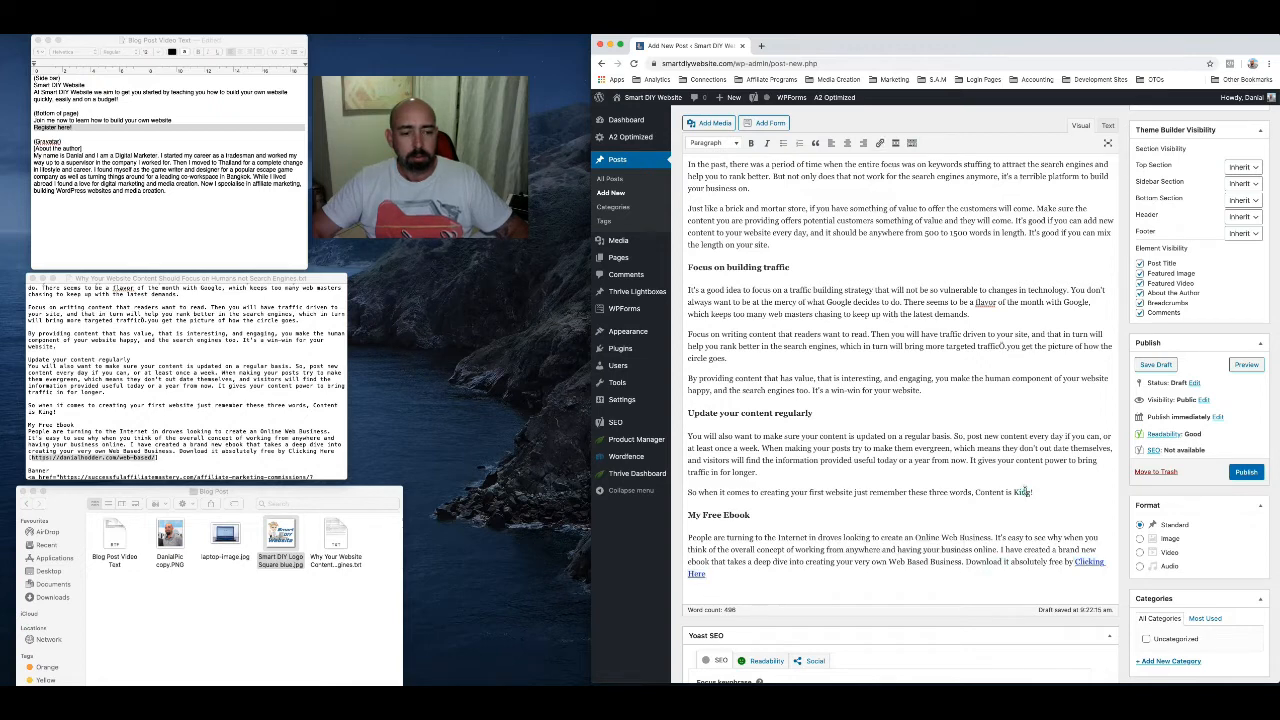
End the sentence "Content is King" above the My Free Ebook heading with an exclamation mark
{"action": "type", "text": "!"}
{"action": "scroll", "coordinate": [914, 570], "scroll_direction": "down", "scroll_amount": 2}
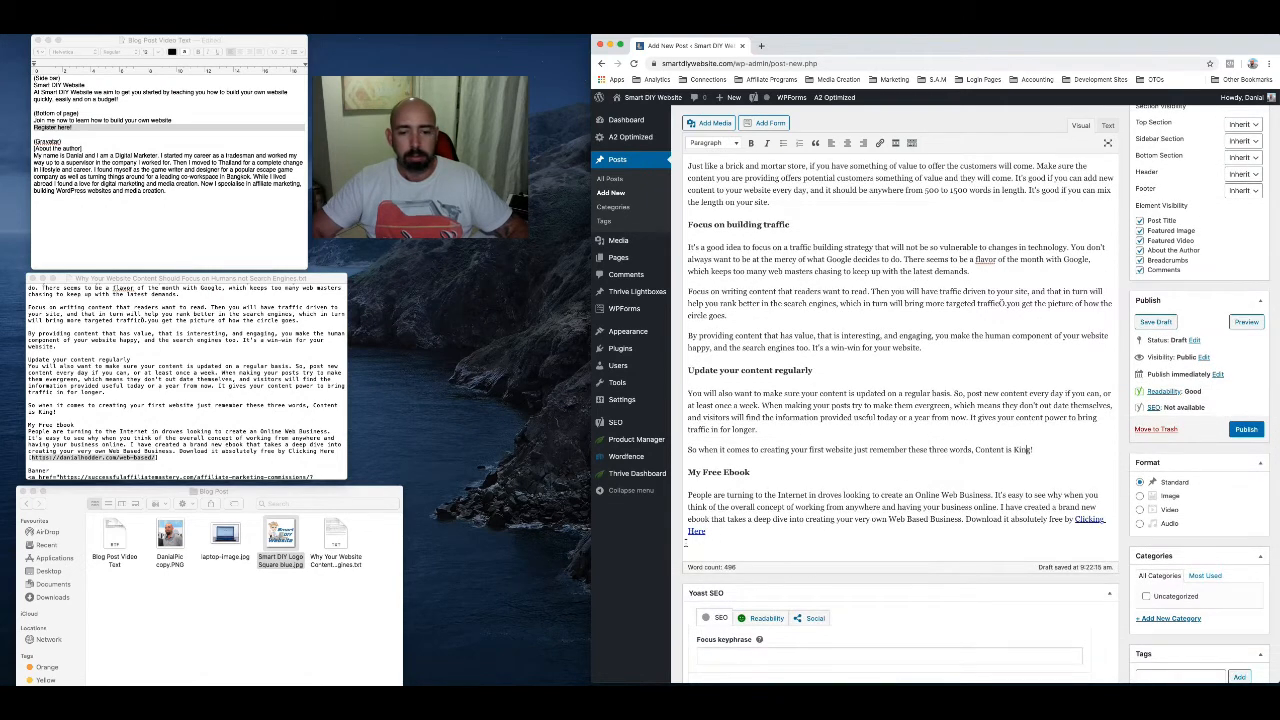
{"action": "left_click", "coordinate": [688, 538]}
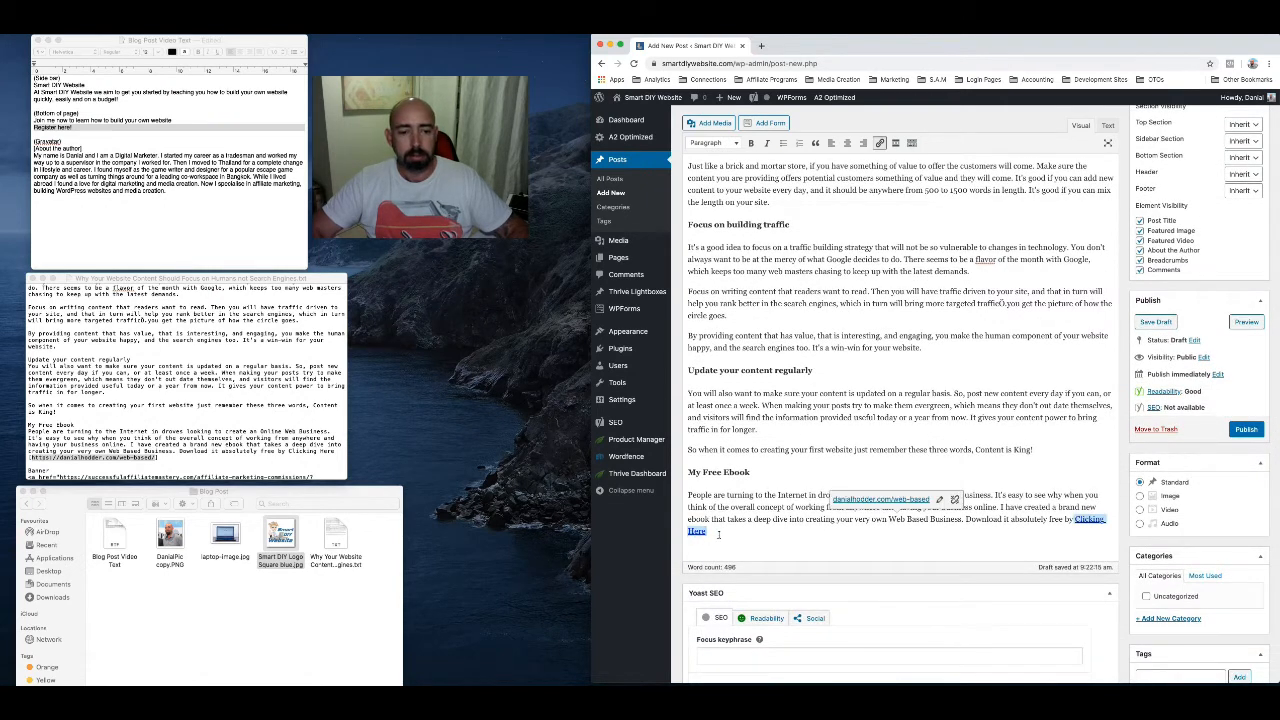
{"action": "left_click", "coordinate": [719, 535]}
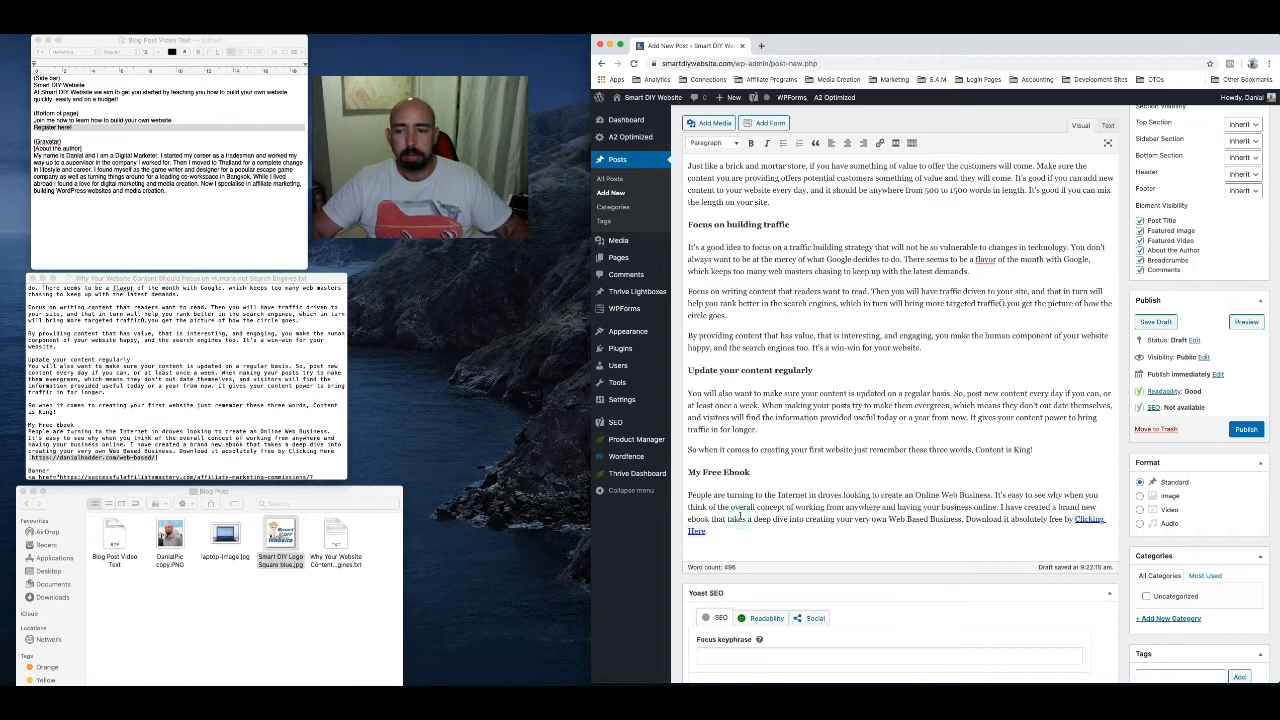
Copy the banner HTML code from the article text file and insert it below the ebook paragraph in the post's HTML source
{"action": "scroll", "coordinate": [259, 418], "scroll_direction": "down", "scroll_amount": 3}
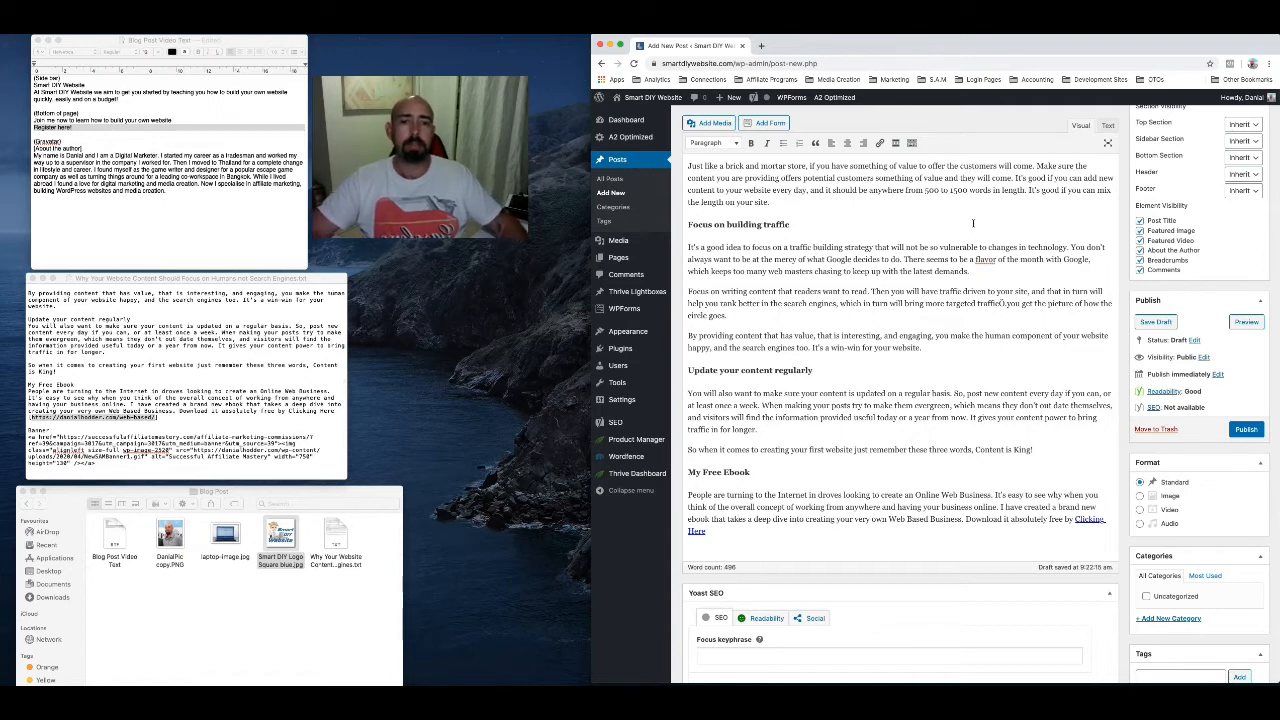
{"action": "left_click", "coordinate": [1107, 127]}
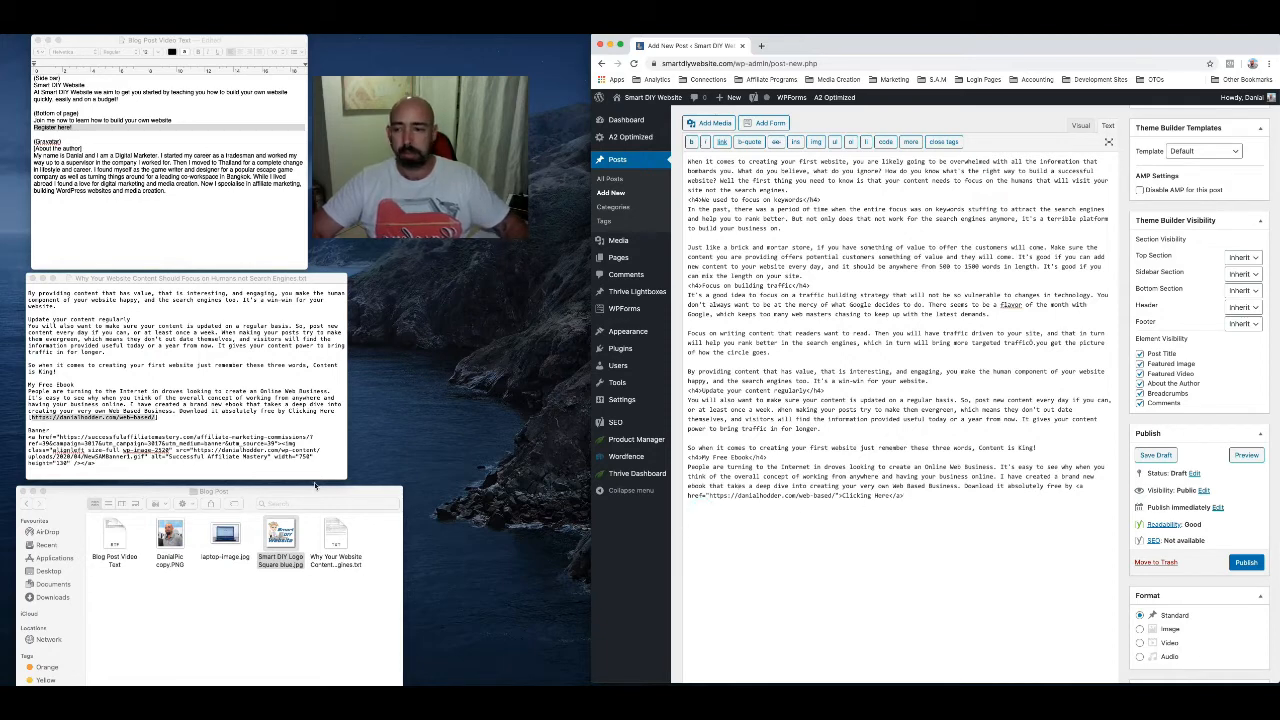
{"action": "left_click", "coordinate": [28, 437]}
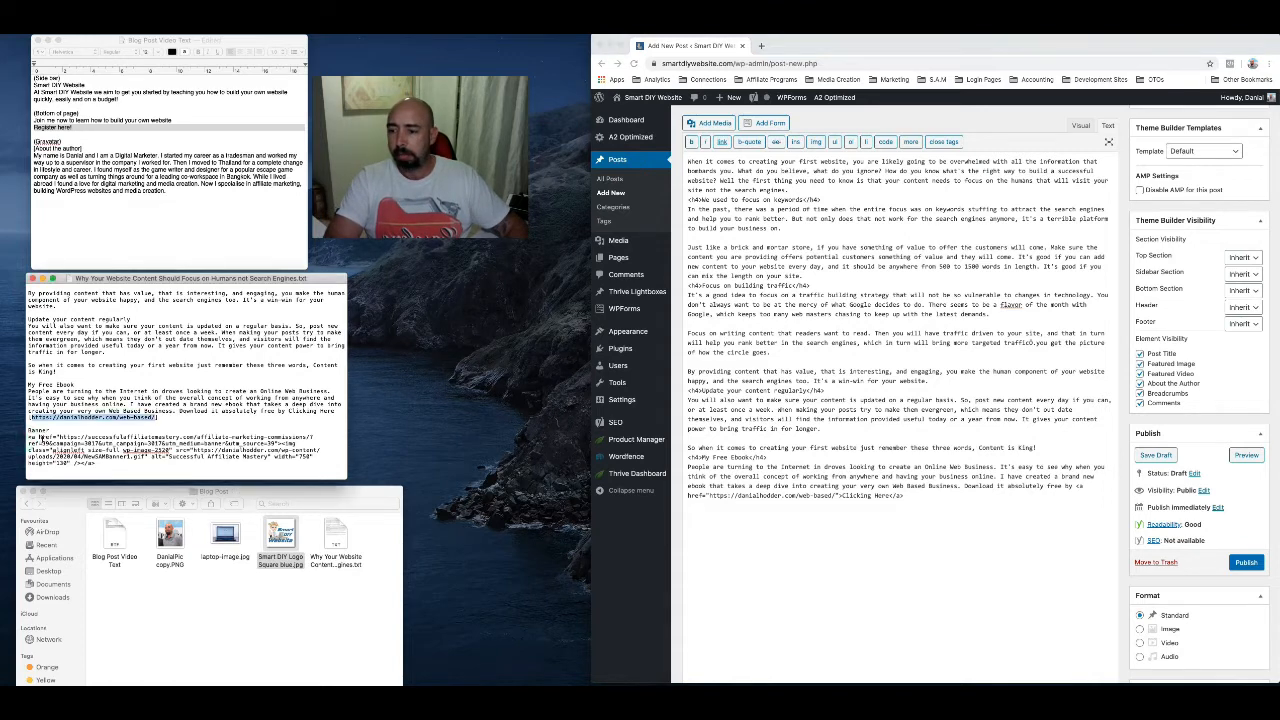
{"action": "left_click_drag", "start_coordinate": [28, 437], "coordinate": [102, 463]}
{"action": "key", "text": "super+c"}
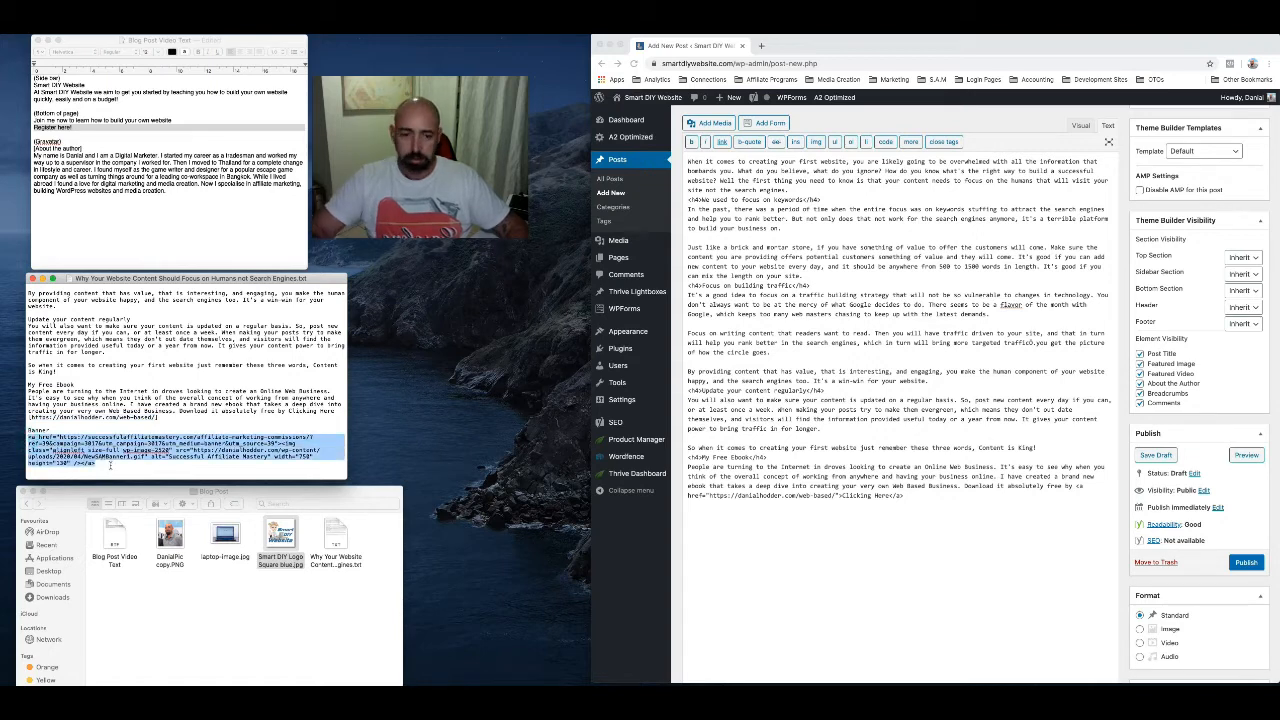
{"action": "left_click", "coordinate": [704, 527]}
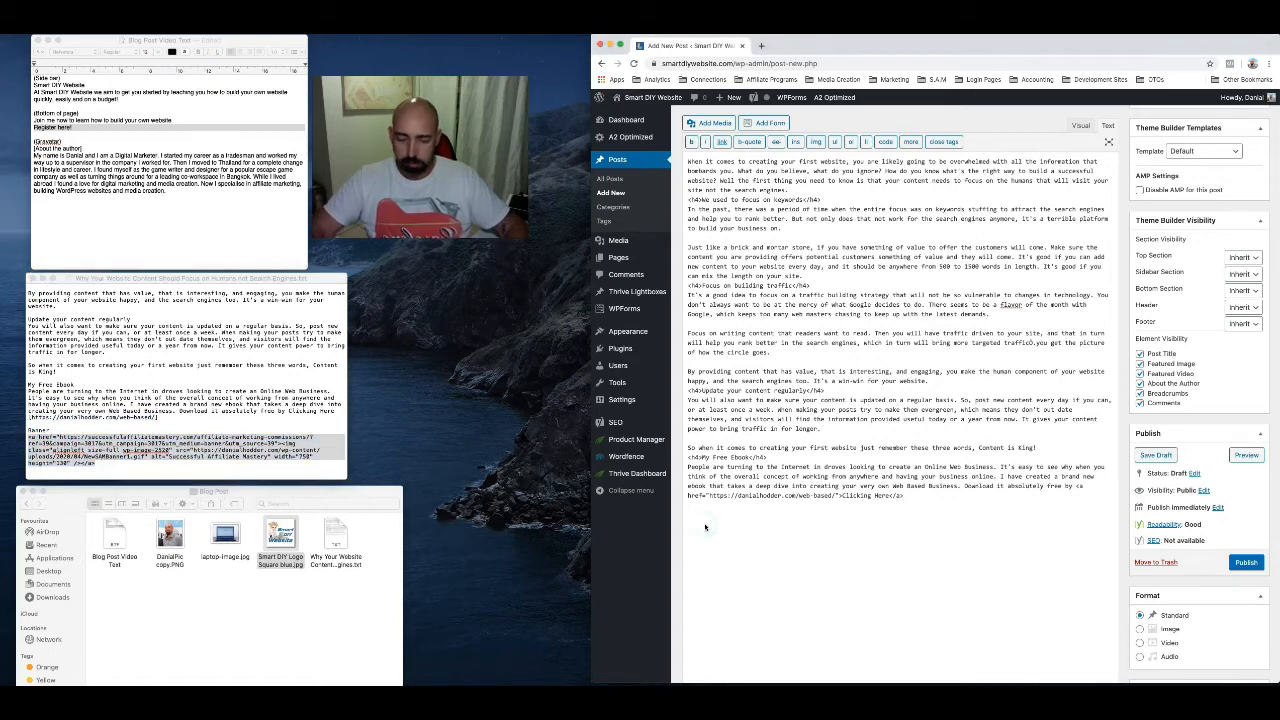
{"action": "key", "text": "super+v"}
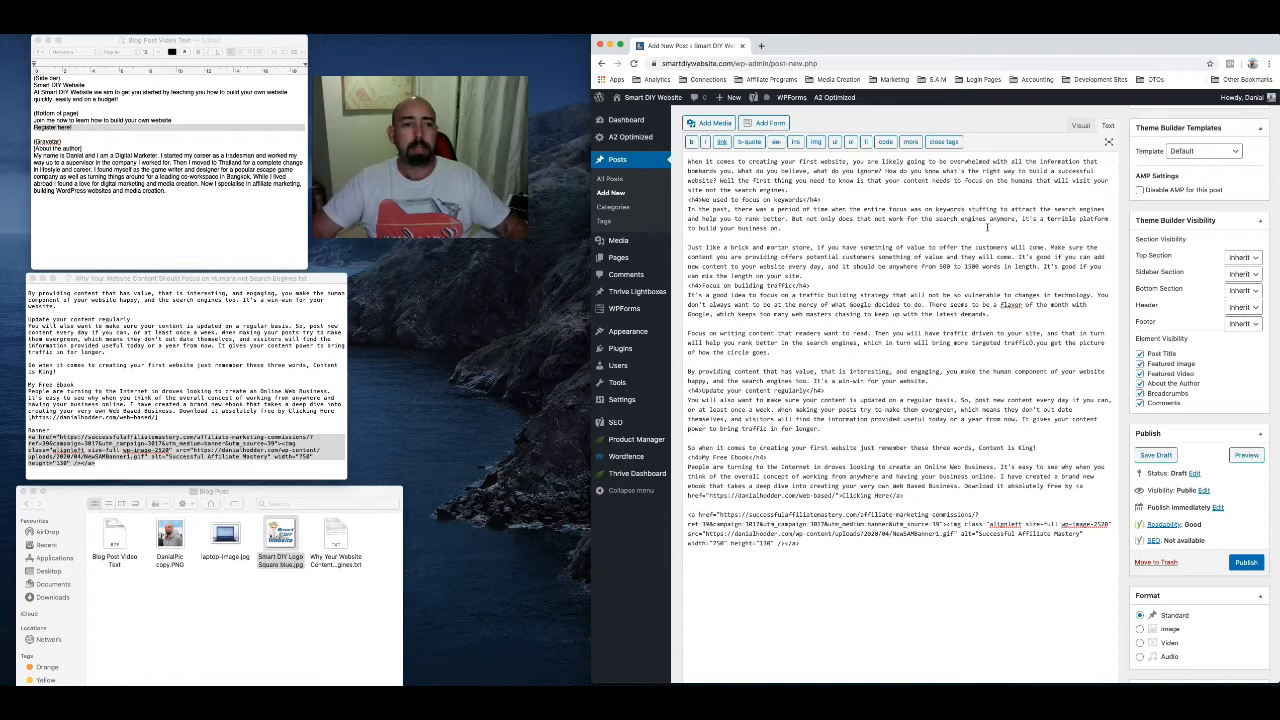
{"action": "left_click", "coordinate": [1080, 126]}
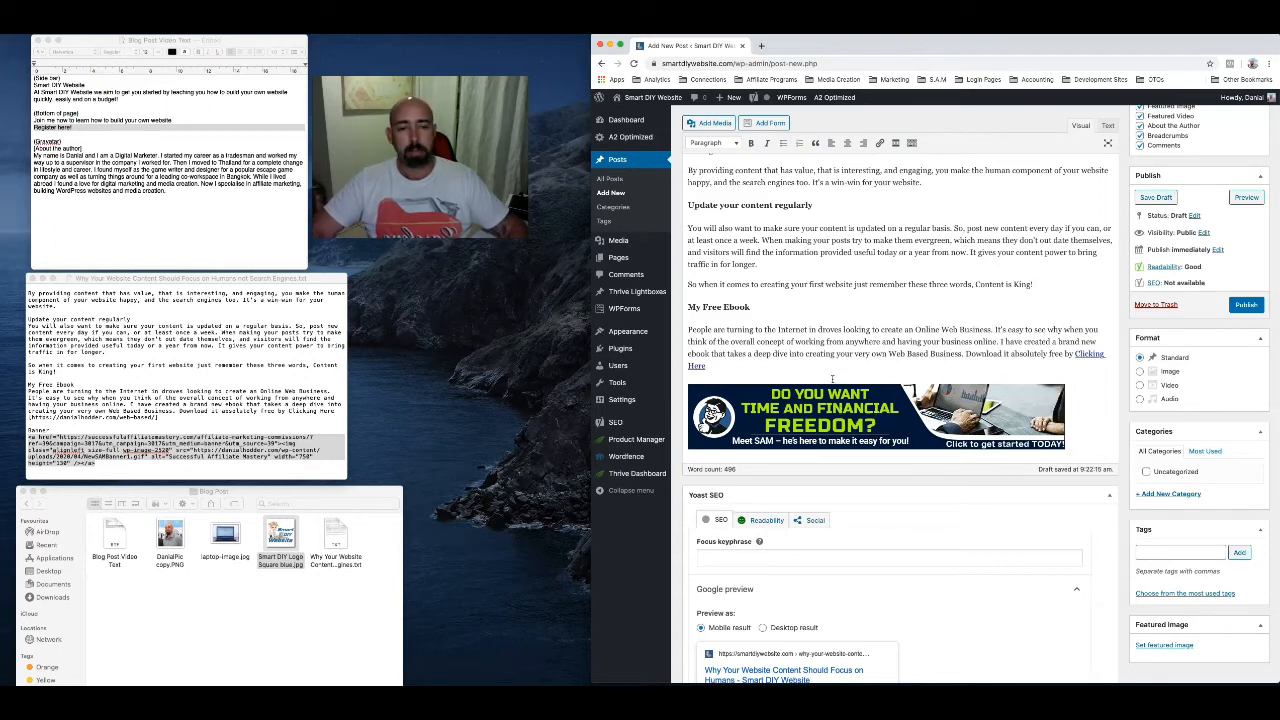
Review the post's text, headings, ebook link and banner from the opening paragraph to the end
{"action": "scroll", "coordinate": [815, 318], "scroll_direction": "up", "scroll_amount": 6}
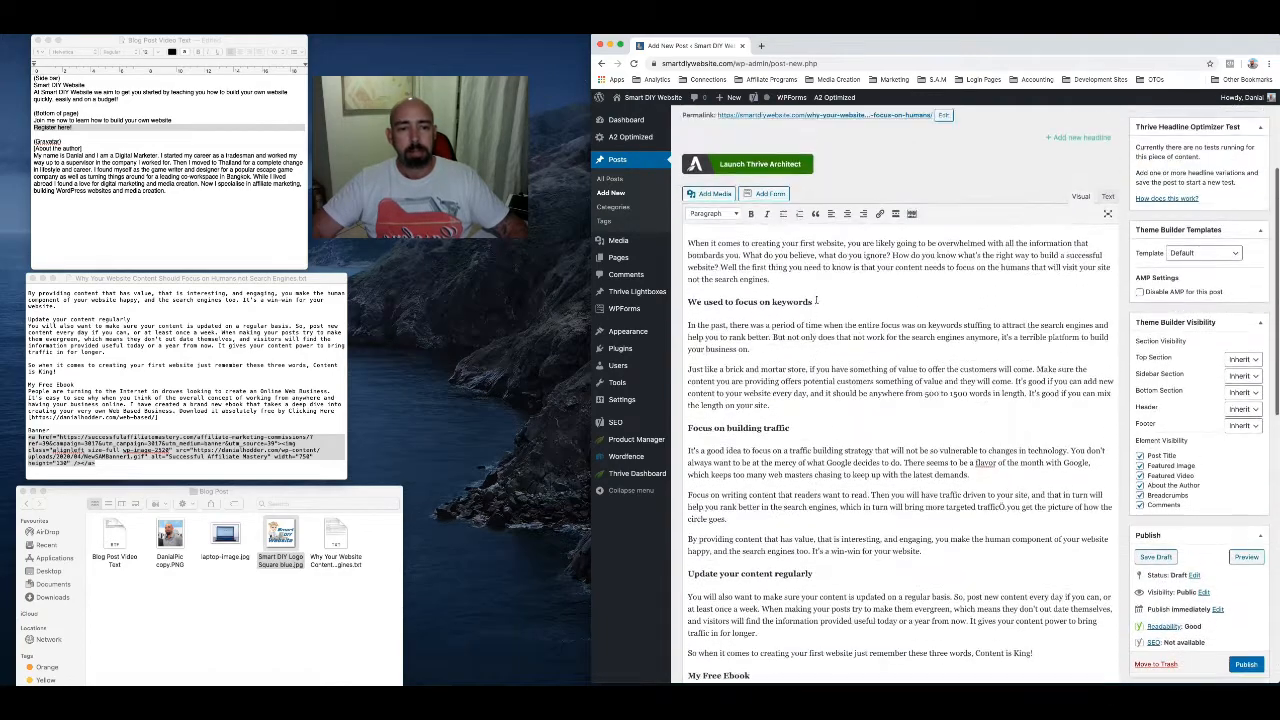
{"action": "scroll", "coordinate": [815, 300], "scroll_direction": "down", "scroll_amount": 4}
{"action": "scroll", "coordinate": [816, 300], "scroll_direction": "down", "scroll_amount": 1}
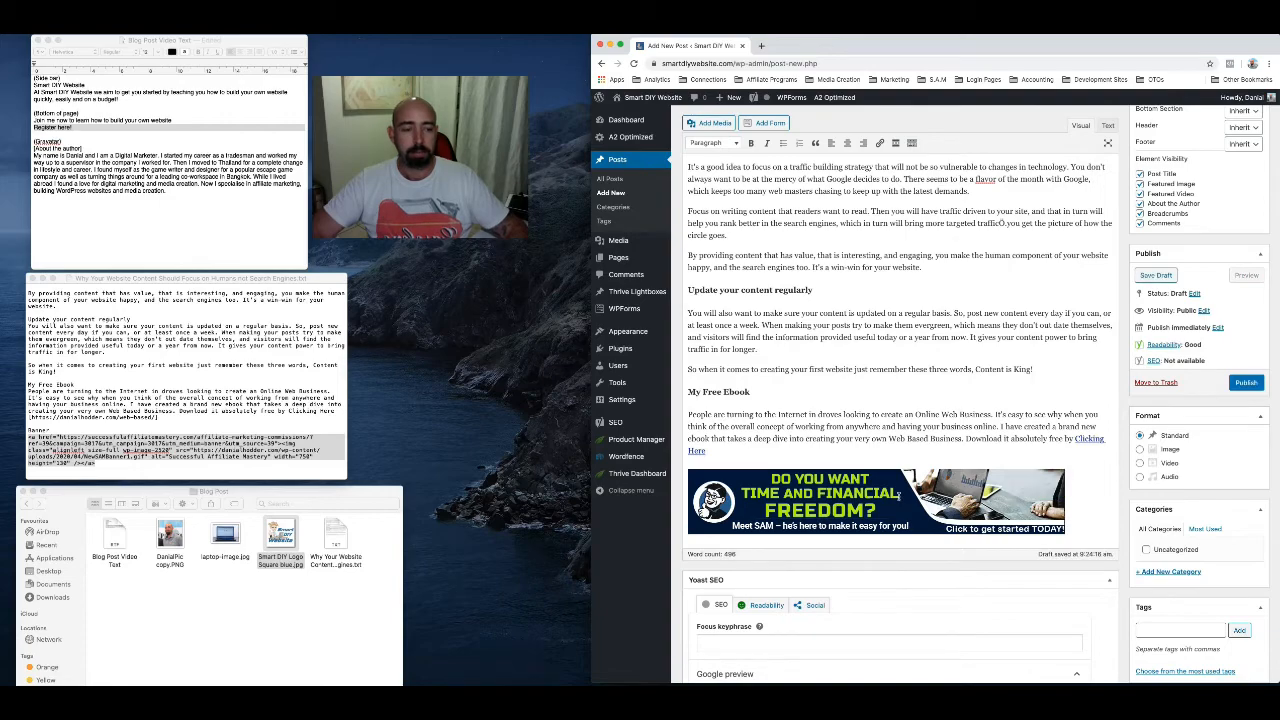
{"action": "scroll", "coordinate": [854, 233], "scroll_direction": "up", "scroll_amount": 5}
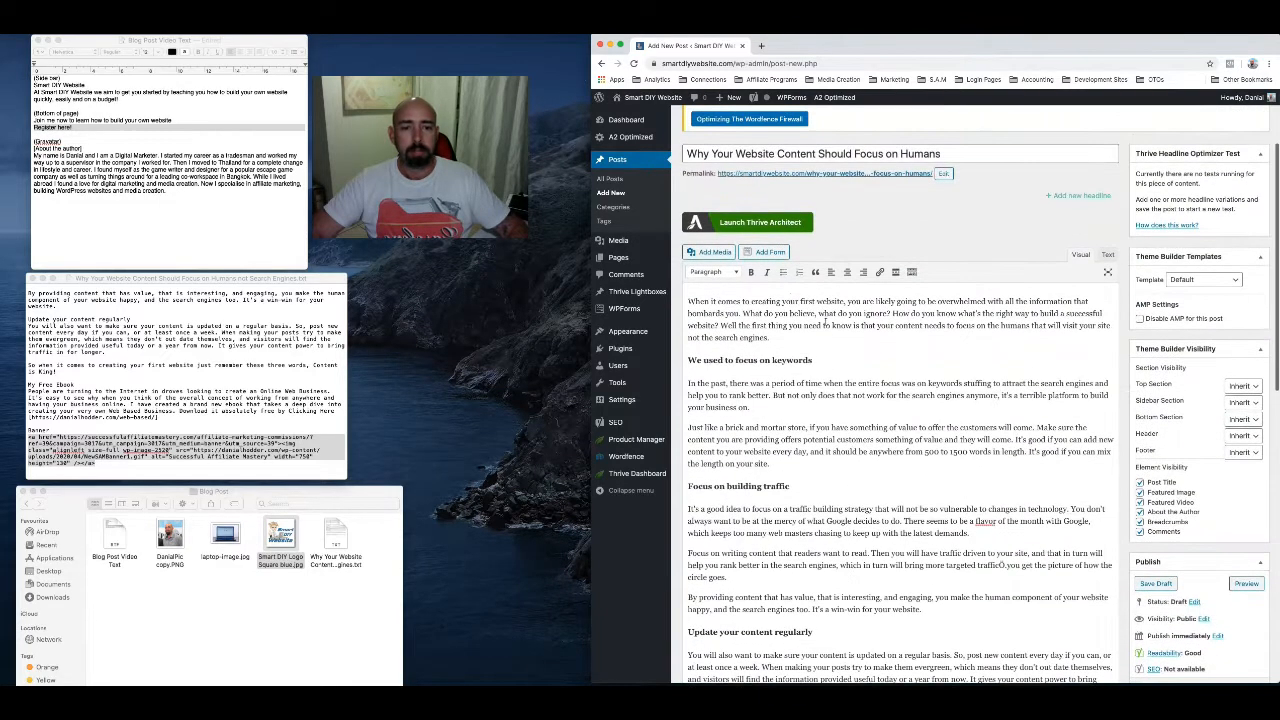
{"action": "scroll", "coordinate": [817, 458], "scroll_direction": "down", "scroll_amount": 3}
{"action": "scroll", "coordinate": [817, 457], "scroll_direction": "down", "scroll_amount": 3}
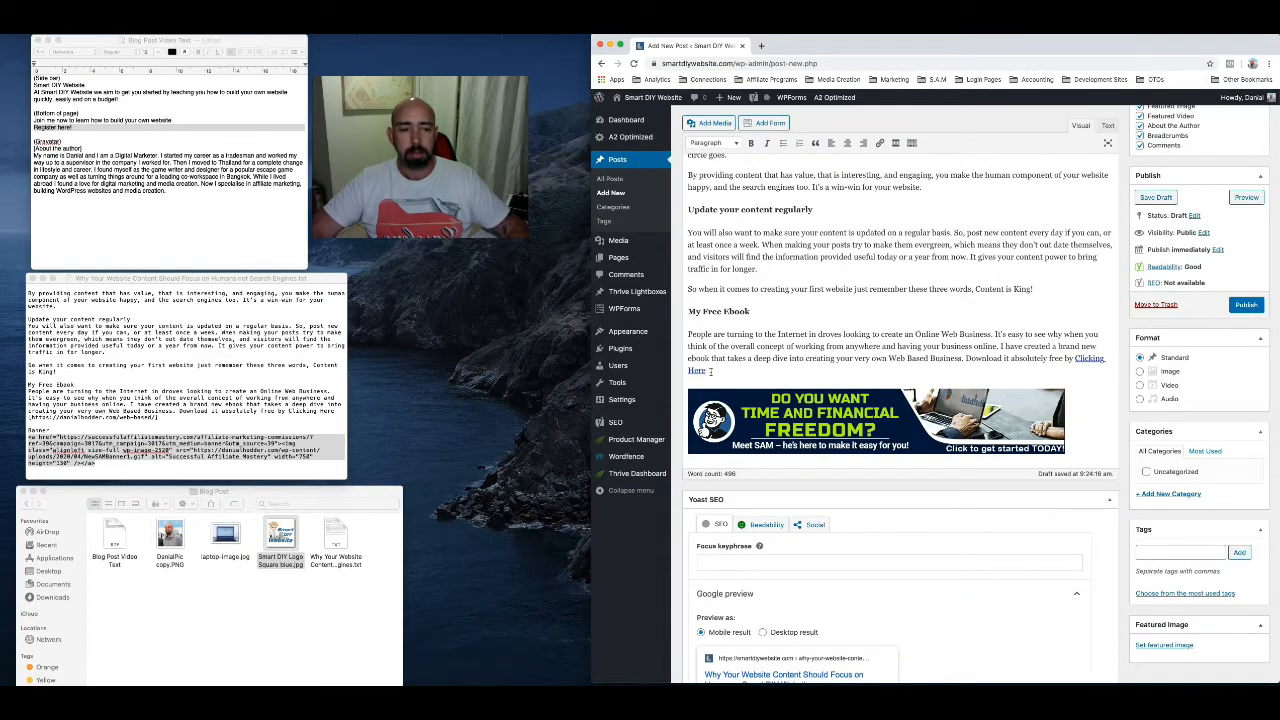
{"action": "scroll", "coordinate": [783, 346], "scroll_direction": "down", "scroll_amount": 2}
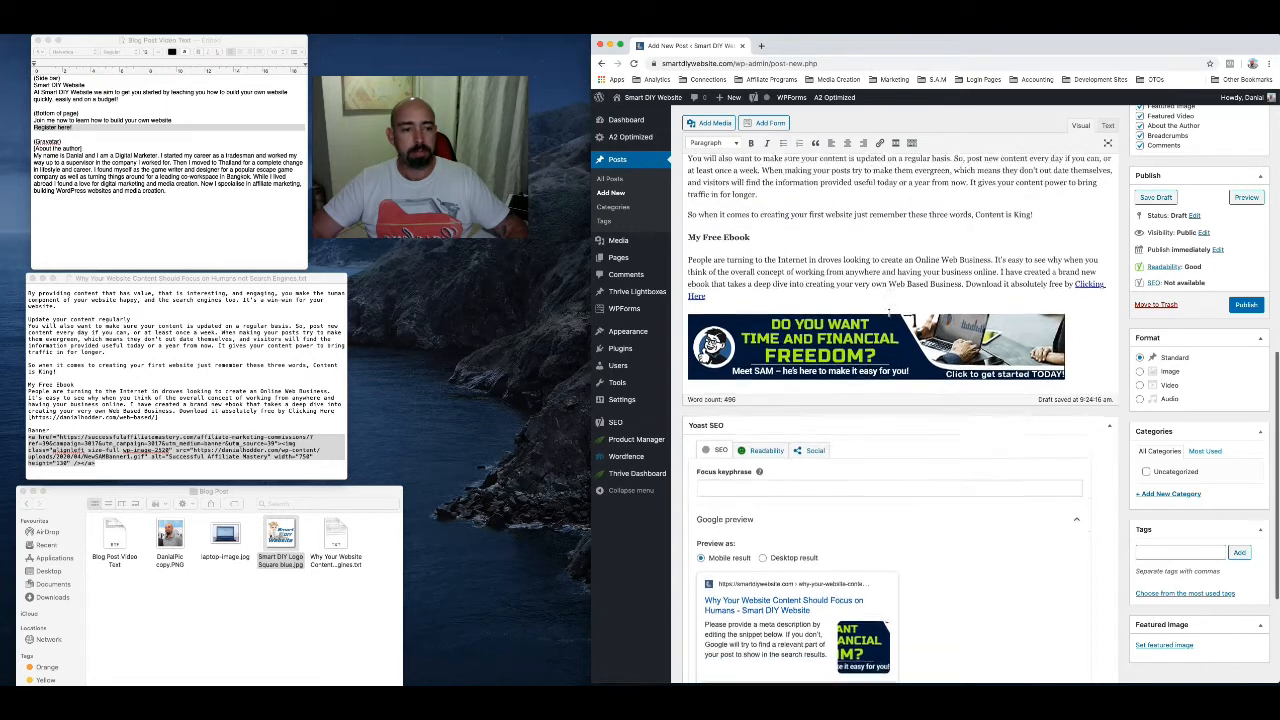
{"action": "scroll", "coordinate": [887, 313], "scroll_direction": "down", "scroll_amount": 1}
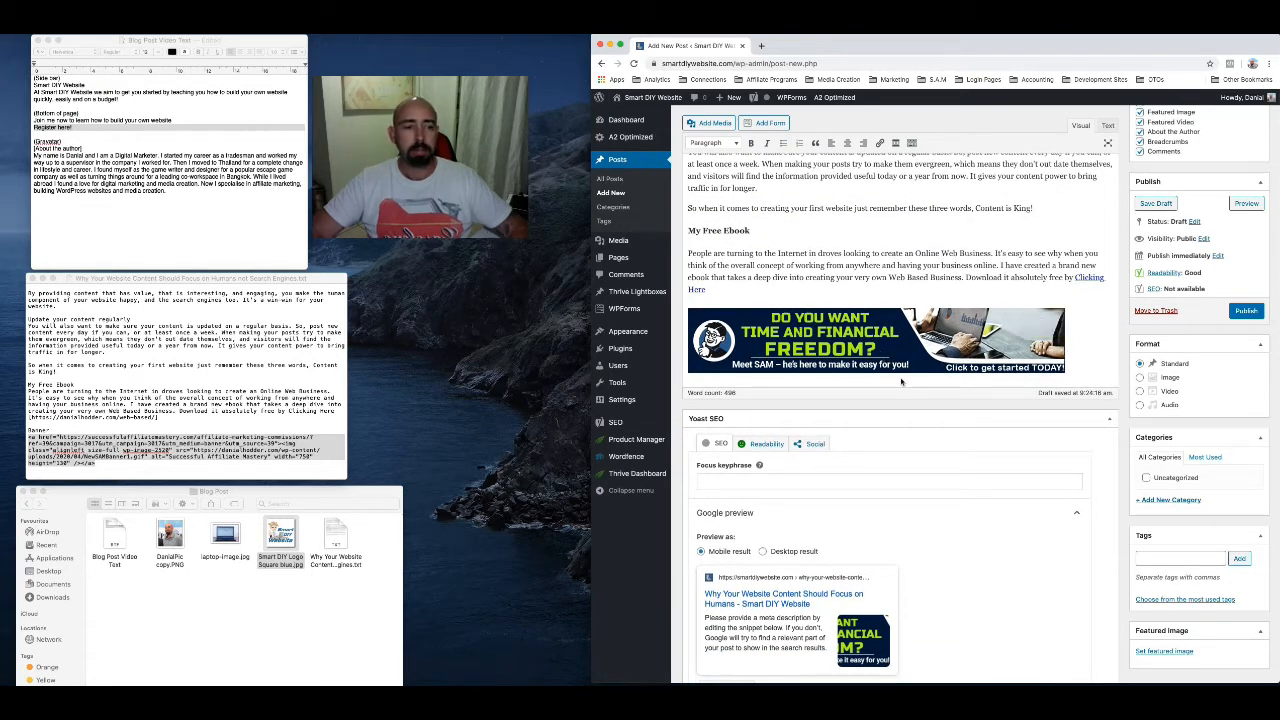
Upload laptop-image.jpg from the Blog Post folder for use as the post's featured image
{"action": "scroll", "coordinate": [901, 381], "scroll_direction": "down", "scroll_amount": 1}
{"action": "scroll", "coordinate": [901, 379], "scroll_direction": "down", "scroll_amount": 5}
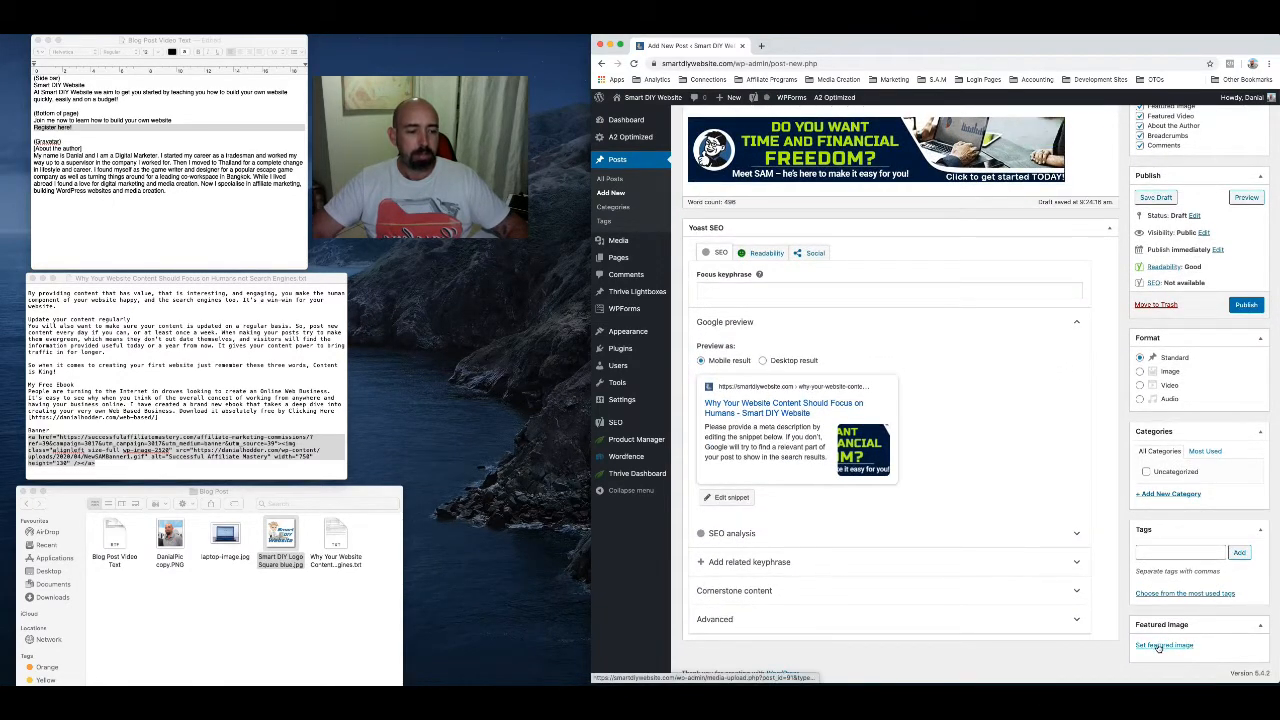
{"action": "left_click", "coordinate": [1160, 646]}
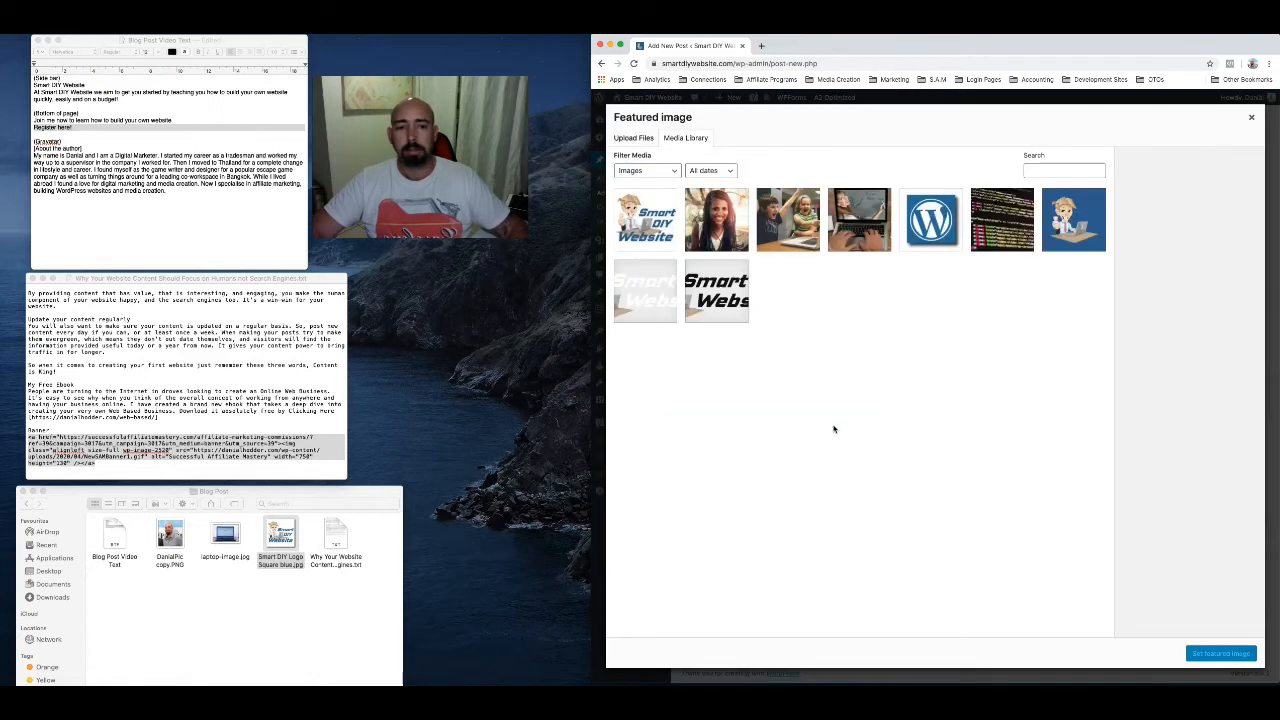
{"action": "left_click", "coordinate": [636, 139]}
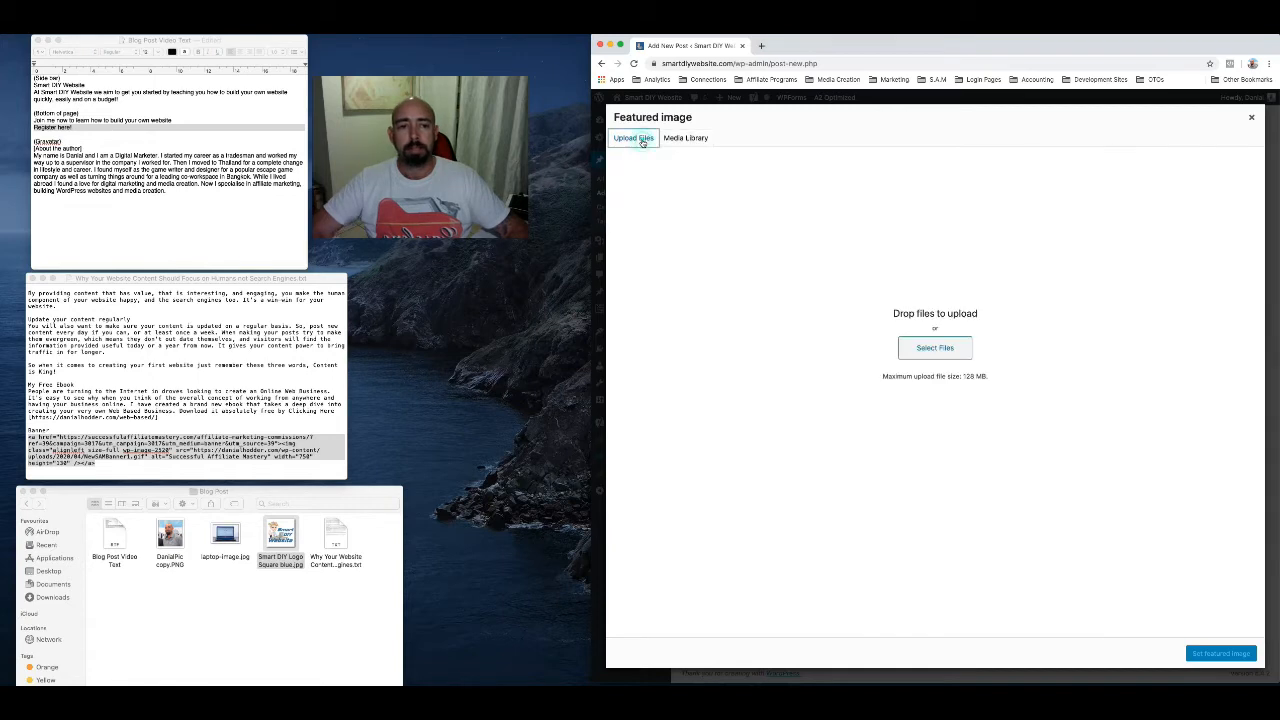
{"action": "left_click", "coordinate": [223, 540]}
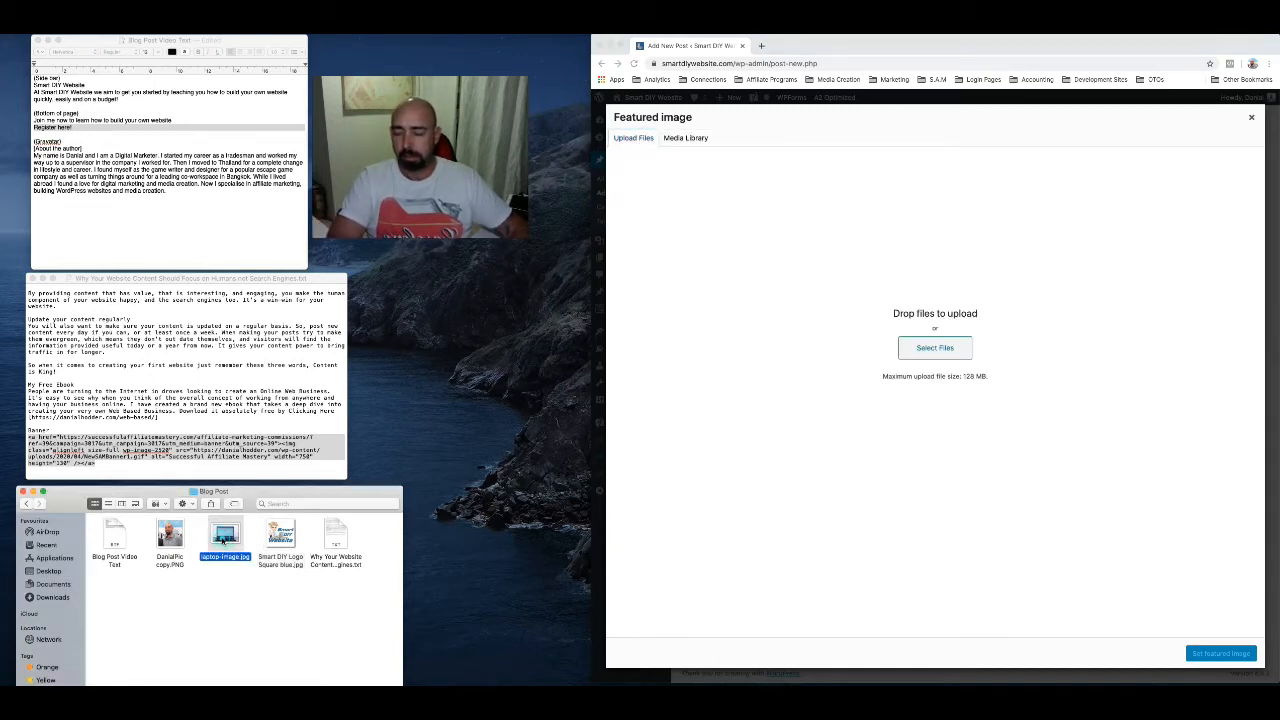
{"action": "left_click_drag", "start_coordinate": [223, 540], "coordinate": [938, 328]}
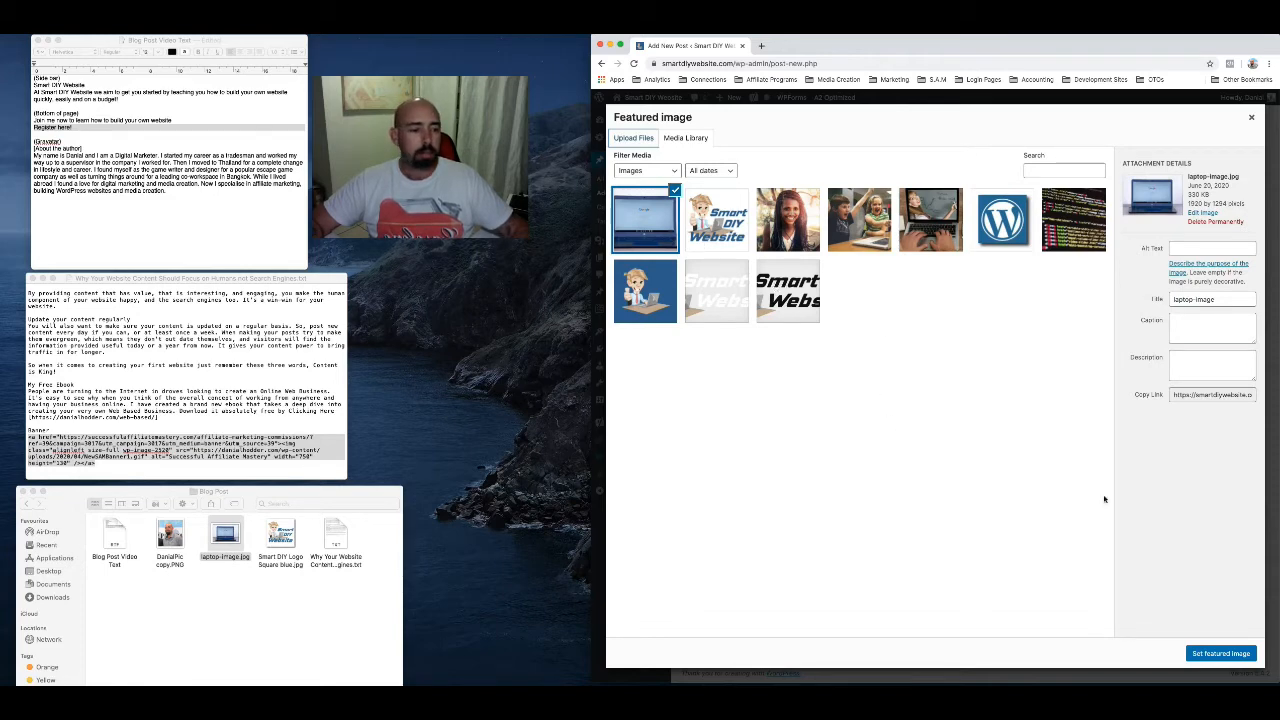
Give the laptop image the alt text "Why Your Website Content Should Focus on Humans" and set it as the featured image
{"action": "left_click", "coordinate": [1192, 251]}
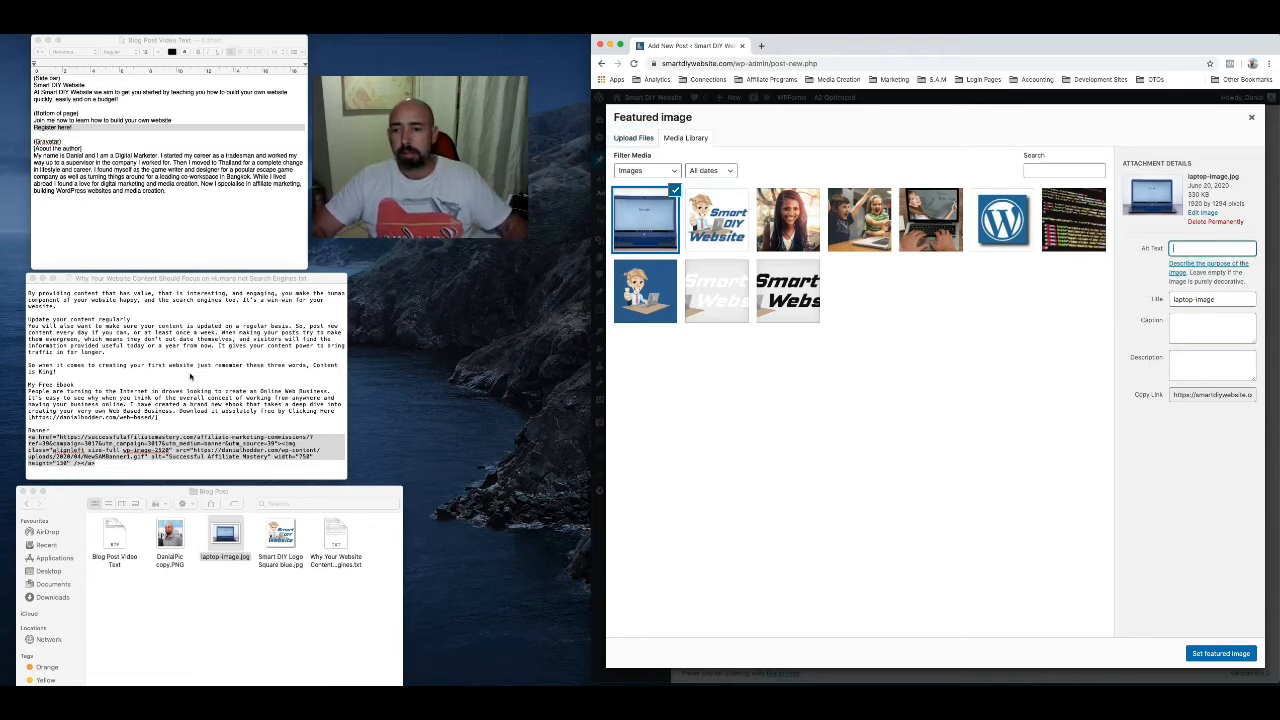
{"action": "scroll", "coordinate": [190, 376], "scroll_direction": "up", "scroll_amount": 10}
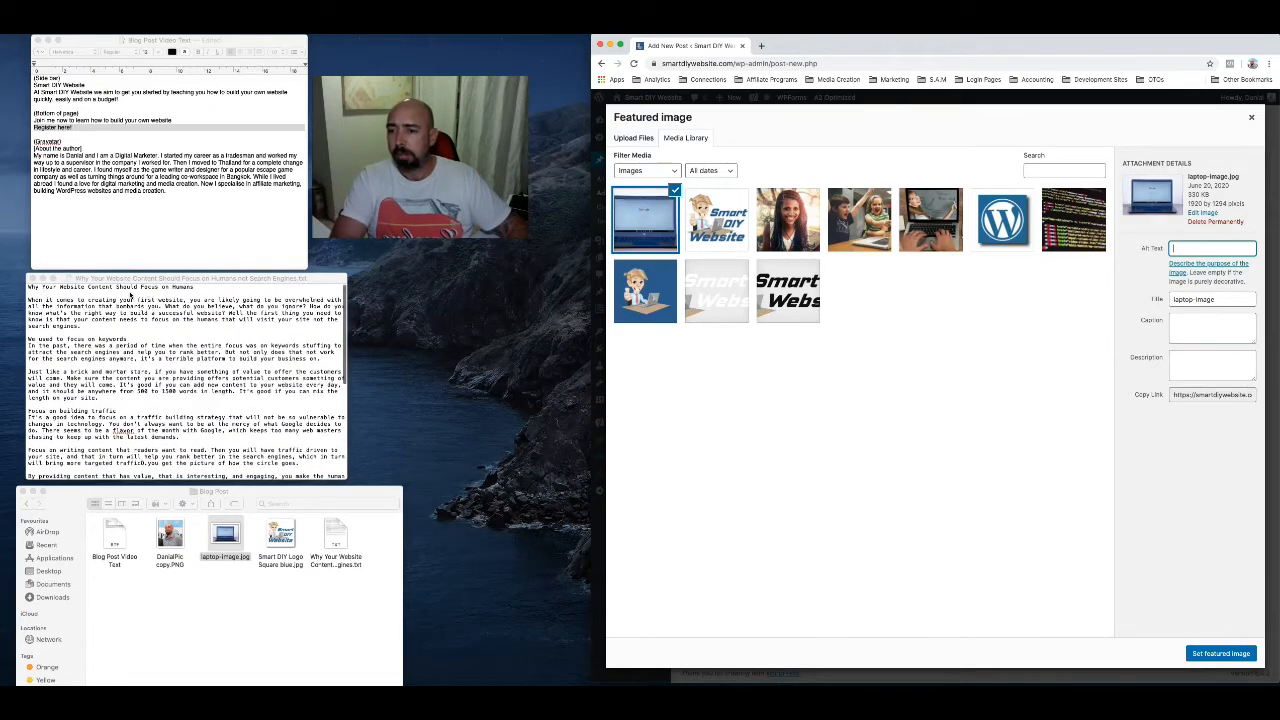
{"action": "triple_click", "coordinate": [130, 287]}
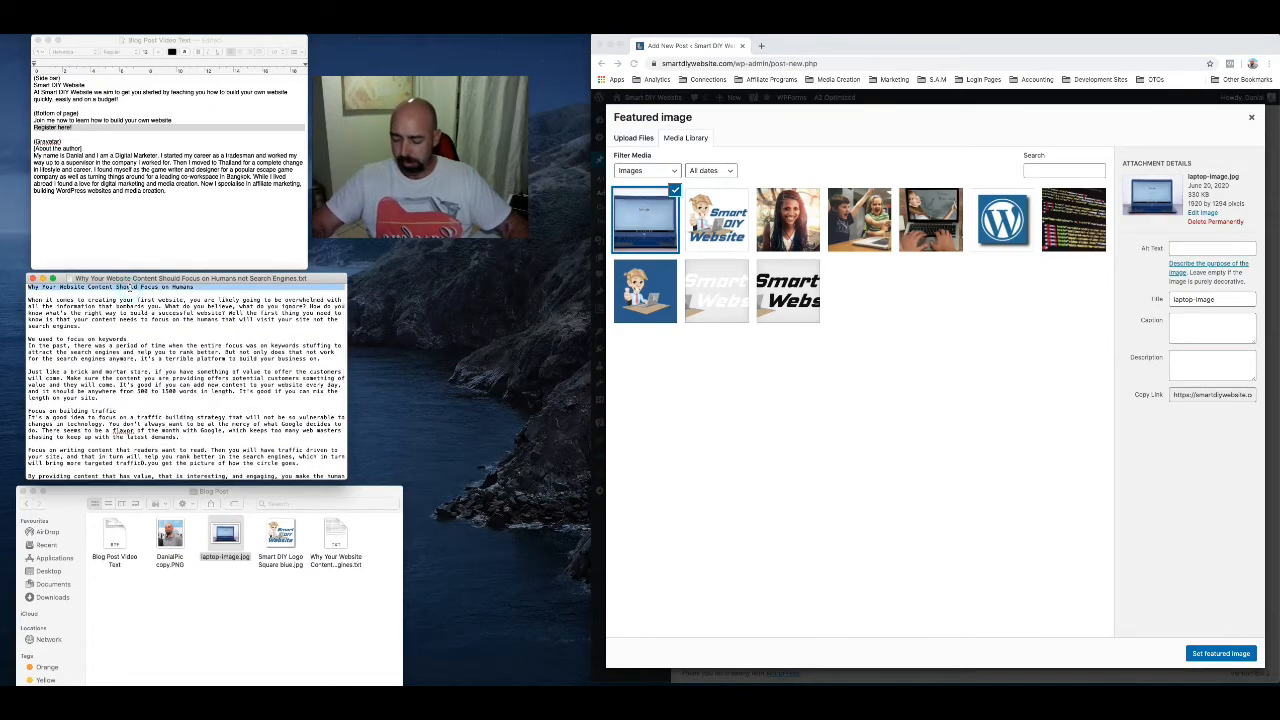
{"action": "left_click", "coordinate": [1185, 250]}
{"action": "key", "text": "super+v"}
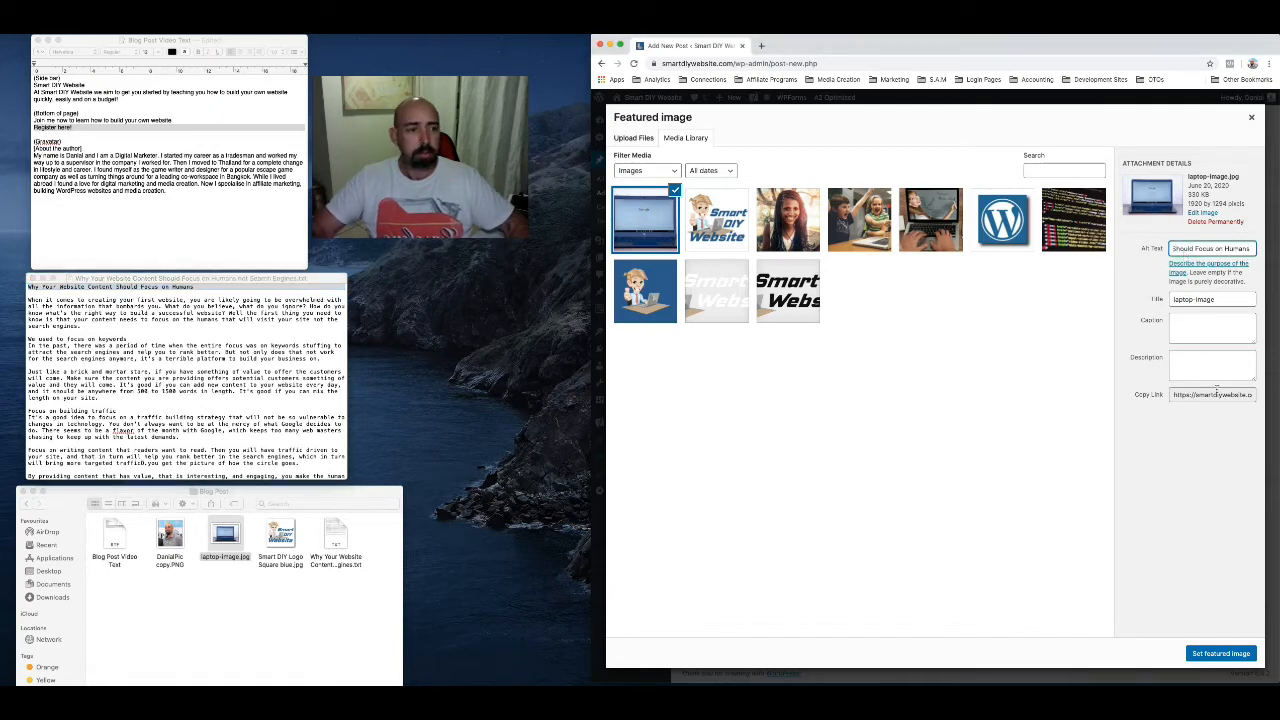
{"action": "left_click", "coordinate": [1222, 653]}
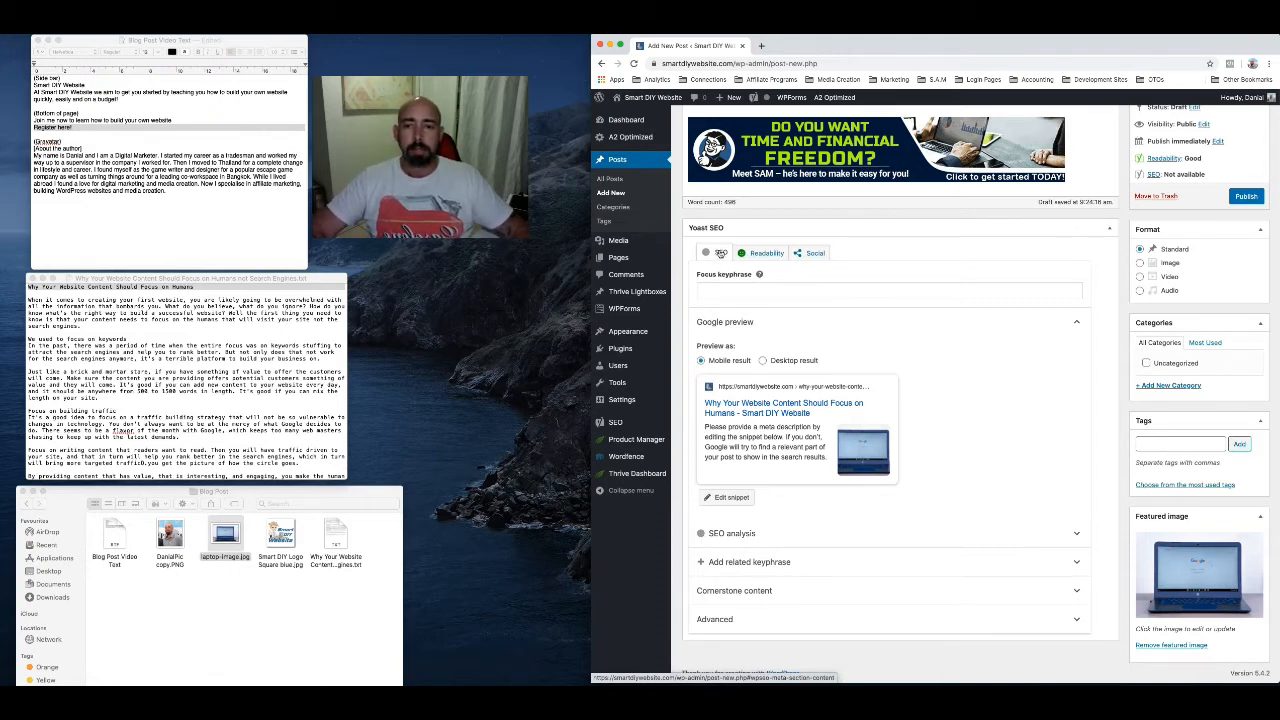
Set the post's Yoast SEO focus keyphrase to "website"
{"action": "left_click", "coordinate": [720, 253]}
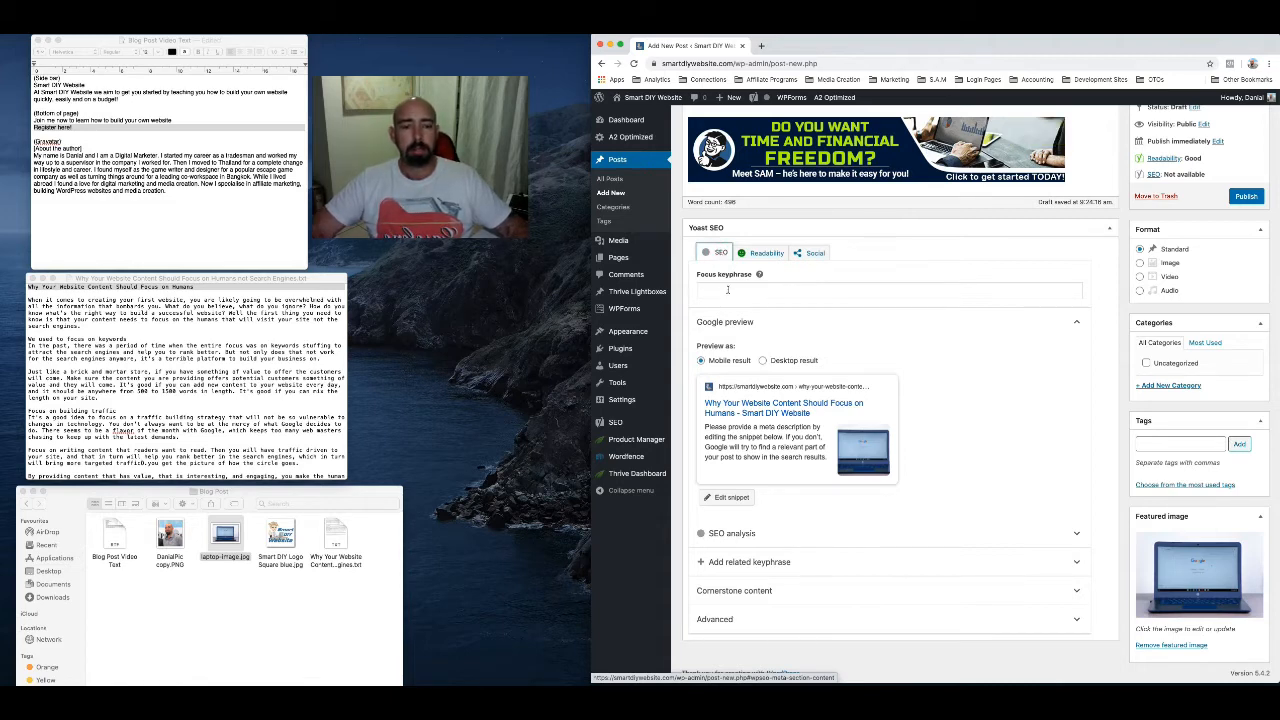
{"action": "left_click", "coordinate": [753, 292]}
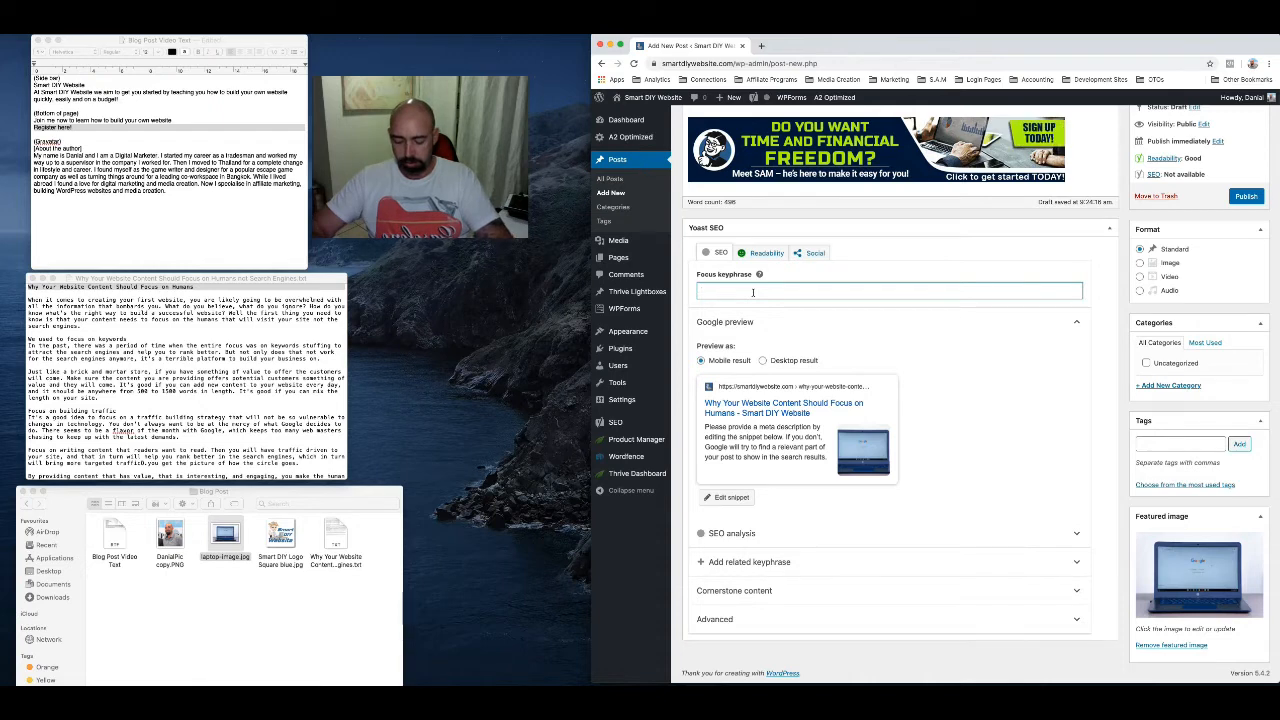
{"action": "type", "text": "webs"}
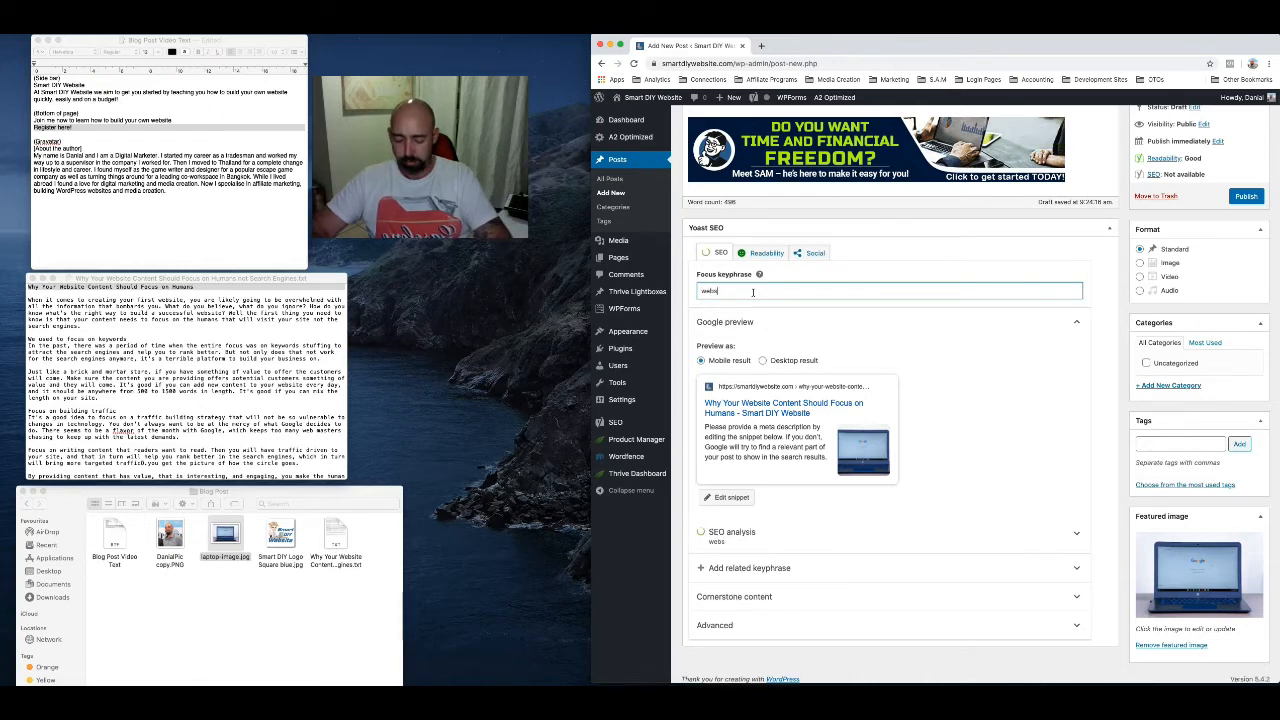
{"action": "type", "text": "ite"}
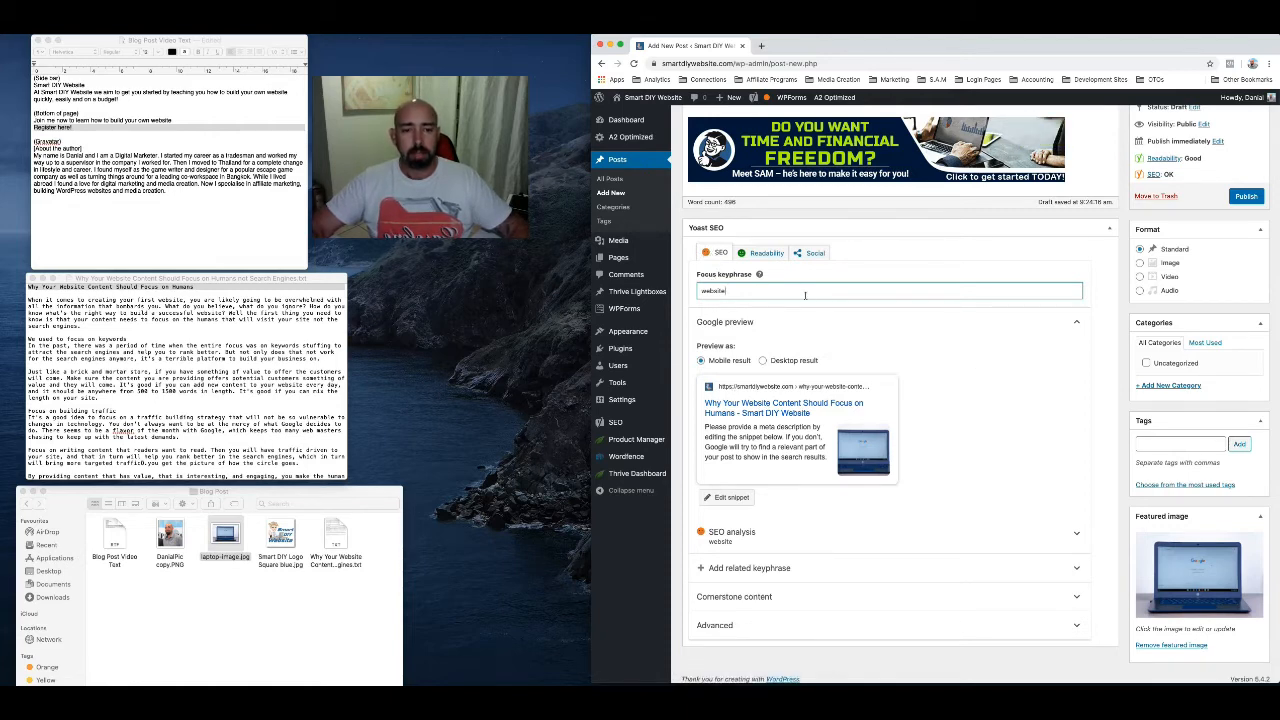
Open the meta description for editing in the Yoast snippet editor and go to the post's opening paragraph
{"action": "scroll", "coordinate": [948, 432], "scroll_direction": "down", "scroll_amount": 1}
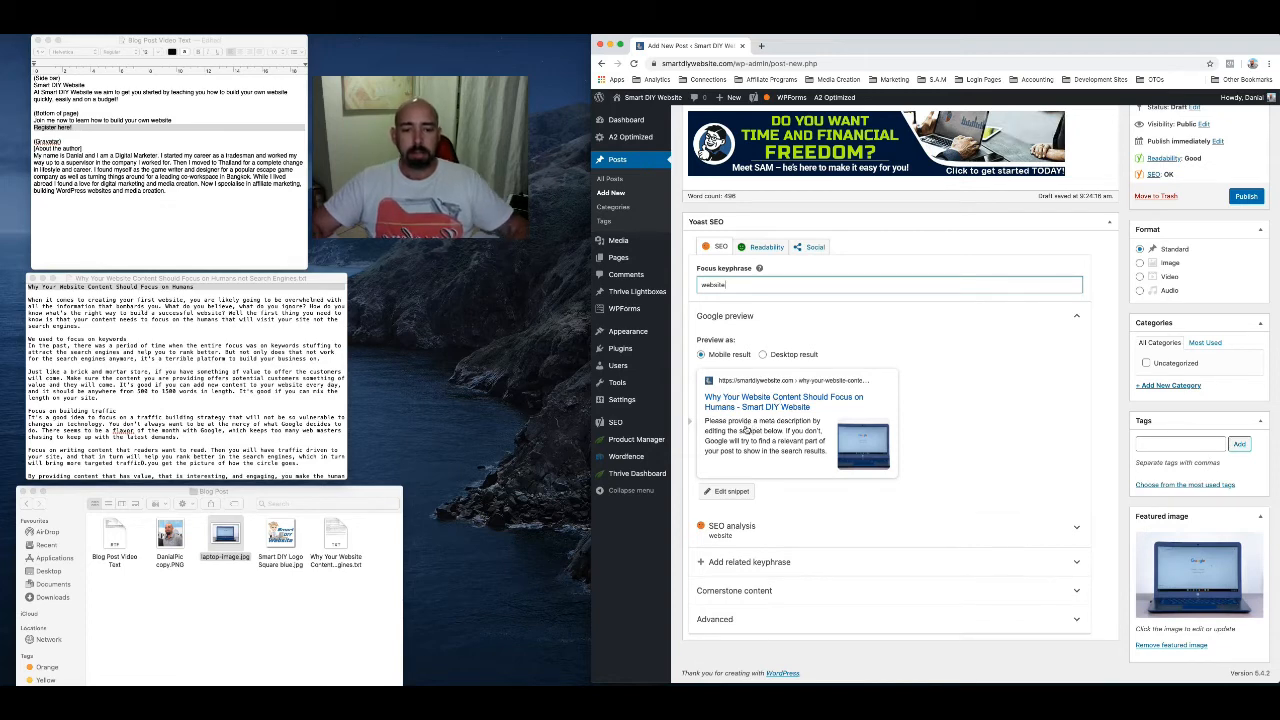
{"action": "left_click", "coordinate": [748, 428]}
{"action": "scroll", "coordinate": [760, 435], "scroll_direction": "down", "scroll_amount": 3}
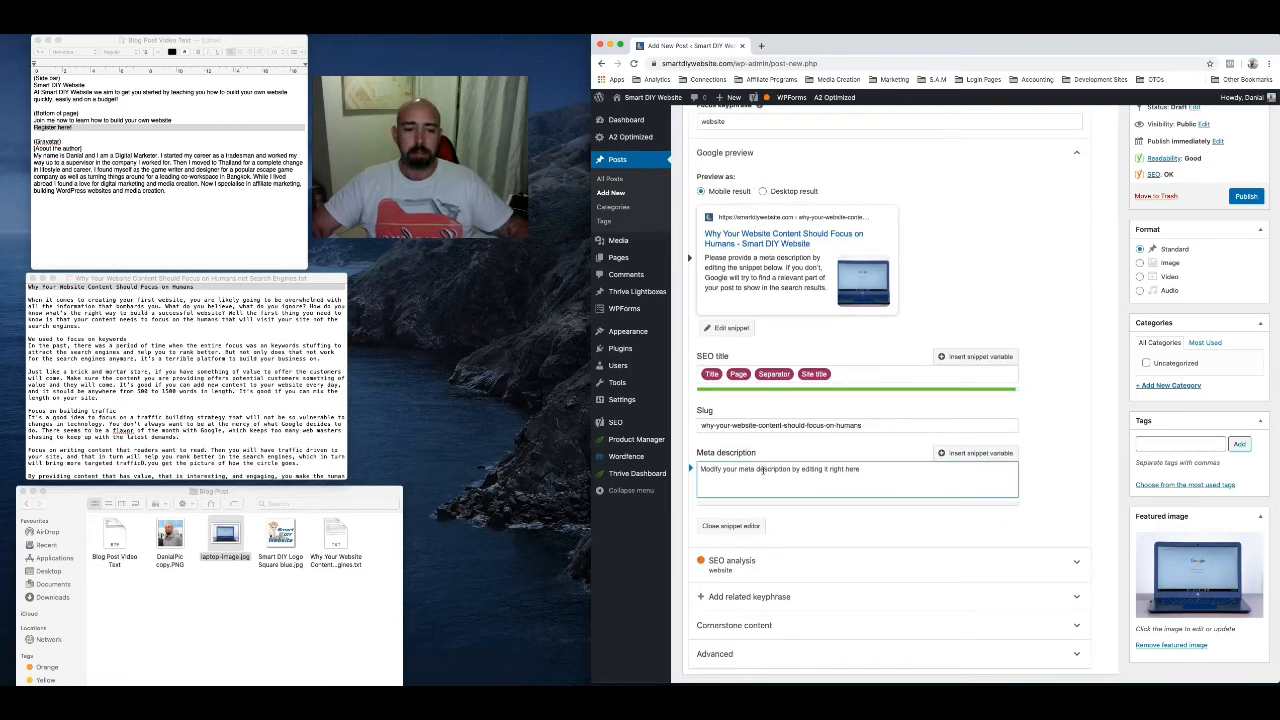
{"action": "scroll", "coordinate": [763, 470], "scroll_direction": "up", "scroll_amount": 20}
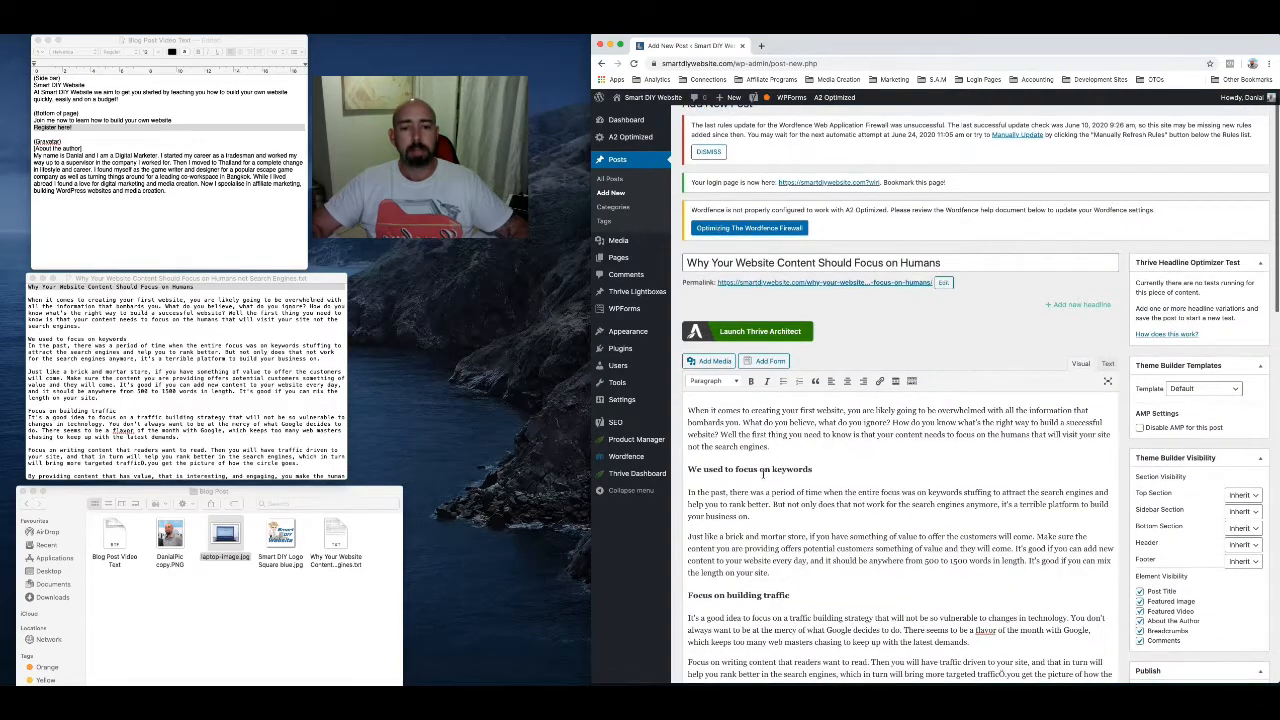
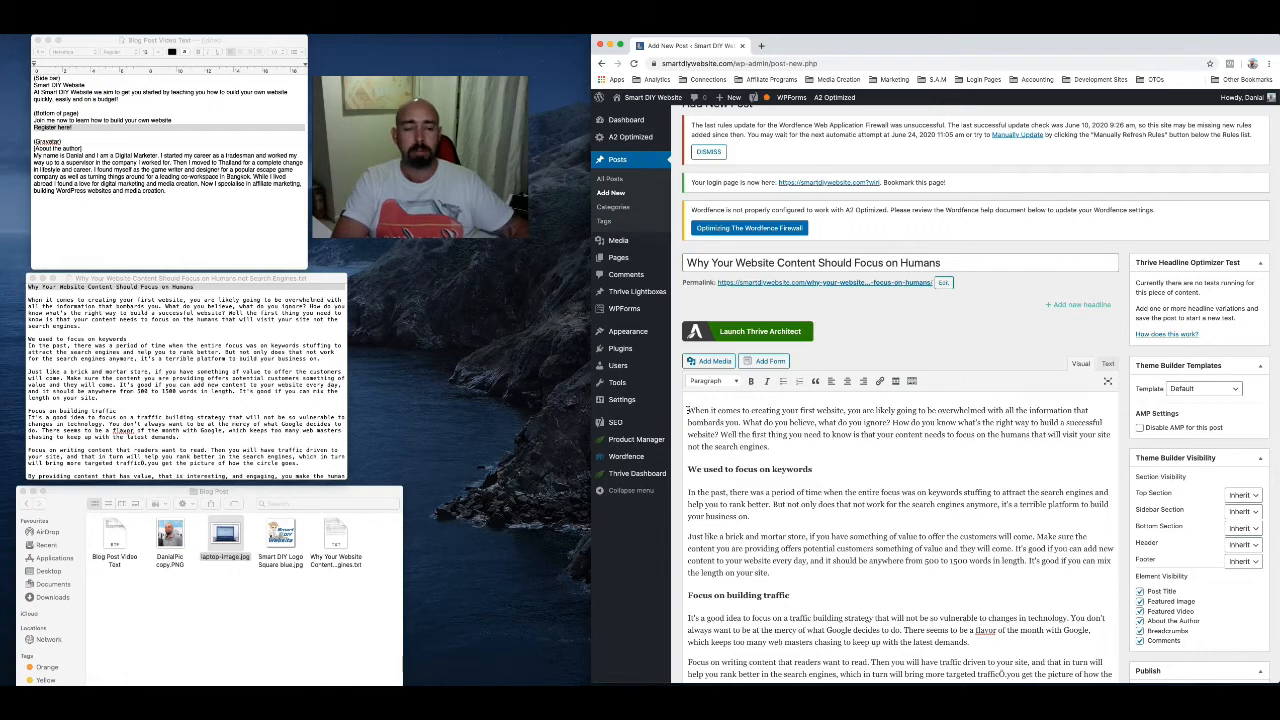
Copy the start of the opening paragraph into the Yoast meta description and trim it to end at "What do you believe, what"
{"action": "left_click_drag", "start_coordinate": [687, 410], "coordinate": [928, 423]}
{"action": "key", "text": "super+c"}
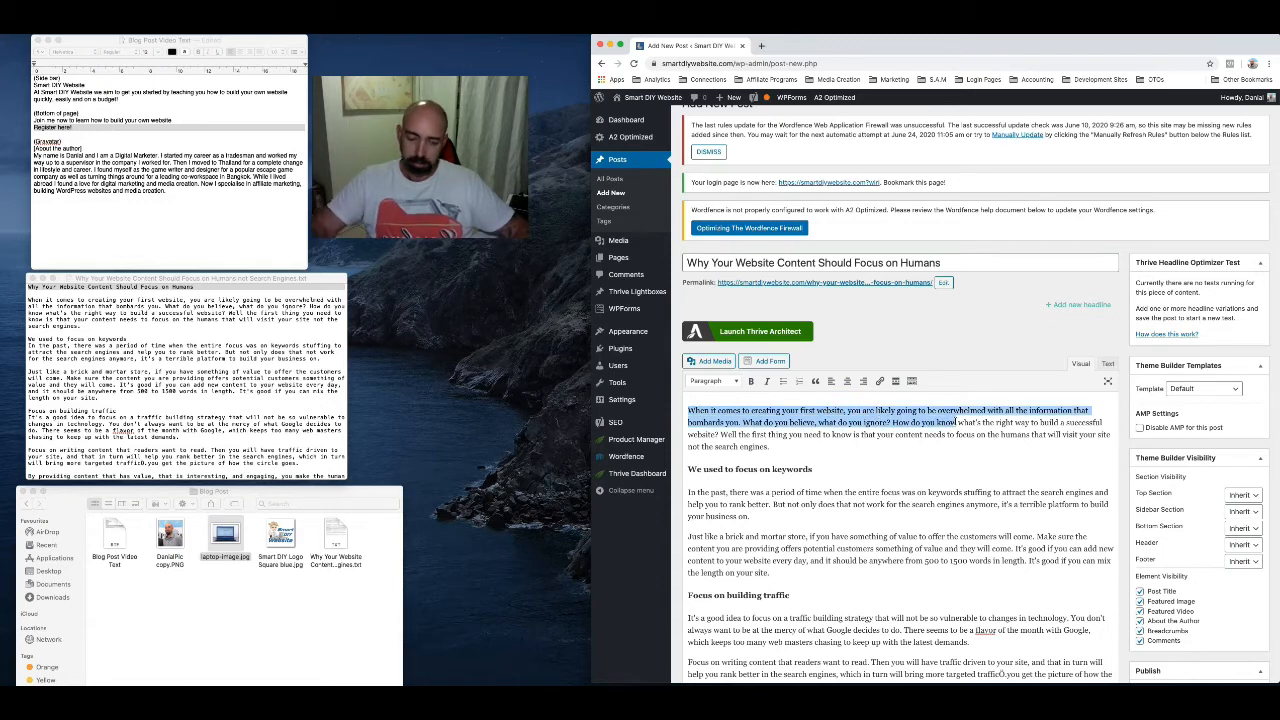
{"action": "scroll", "coordinate": [930, 513], "scroll_direction": "down", "scroll_amount": 15}
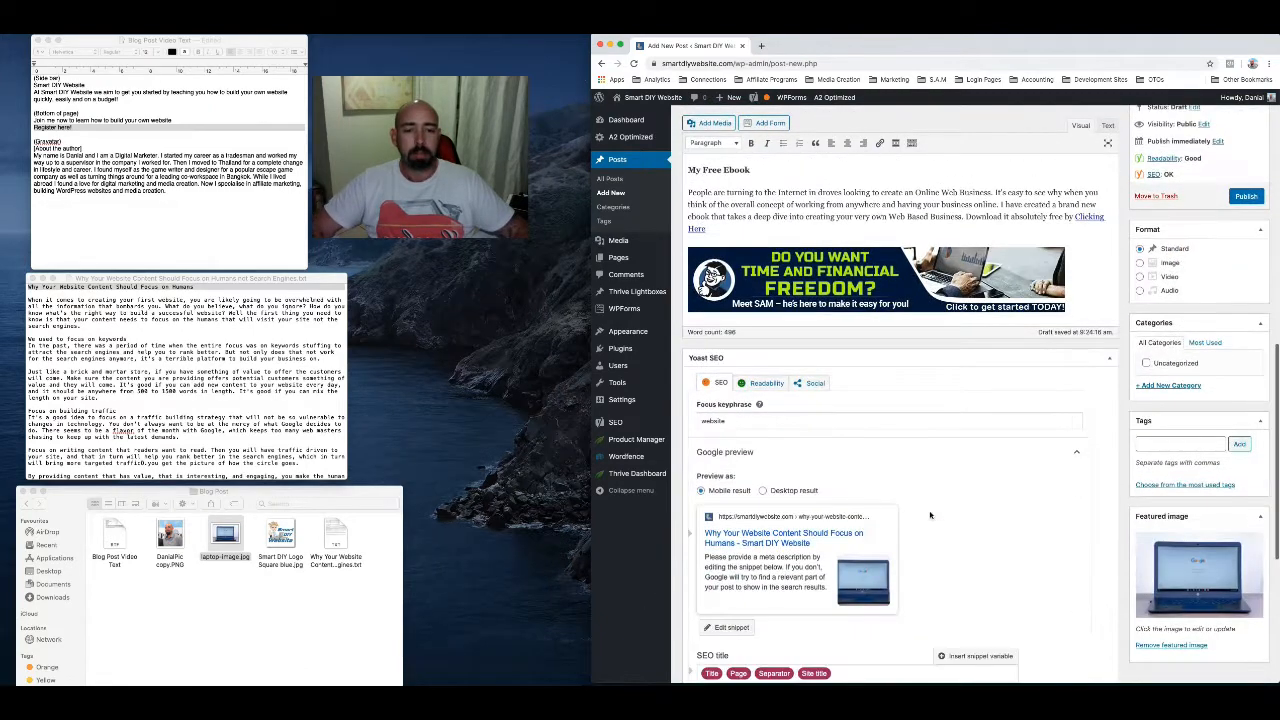
{"action": "scroll", "coordinate": [930, 515], "scroll_direction": "down", "scroll_amount": 4}
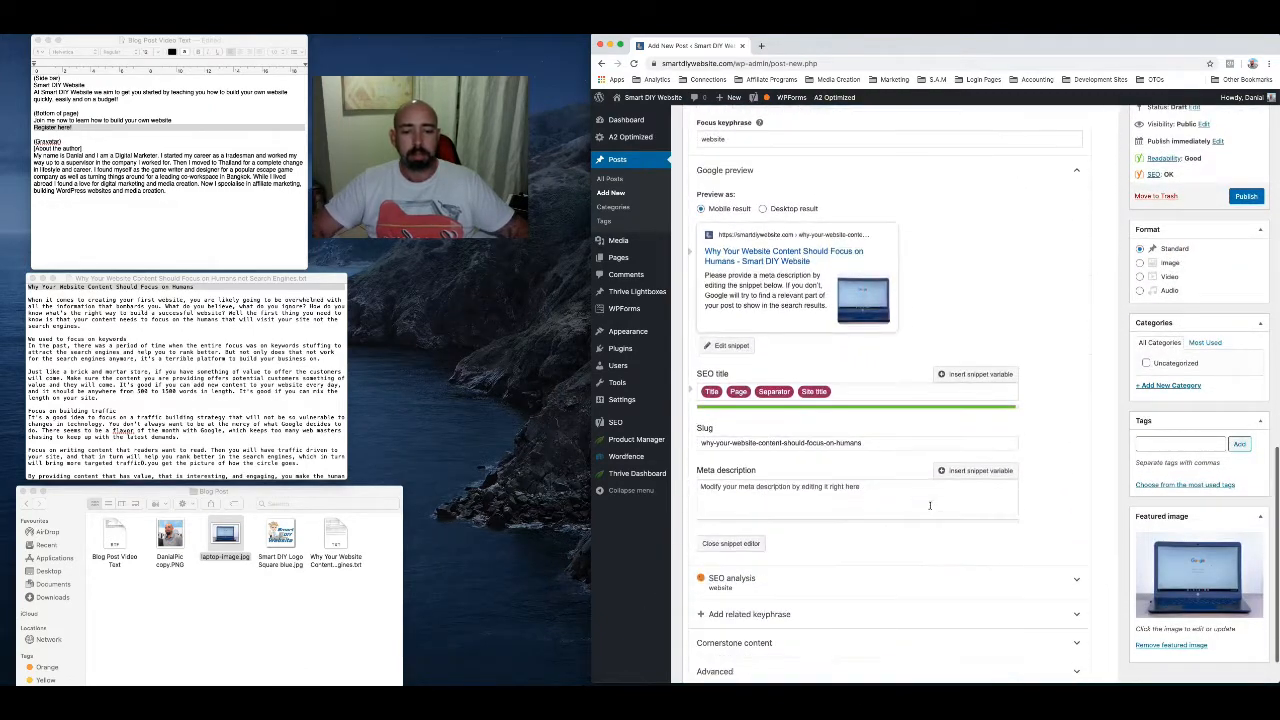
{"action": "left_click", "coordinate": [733, 492]}
{"action": "key", "text": "super+v"}
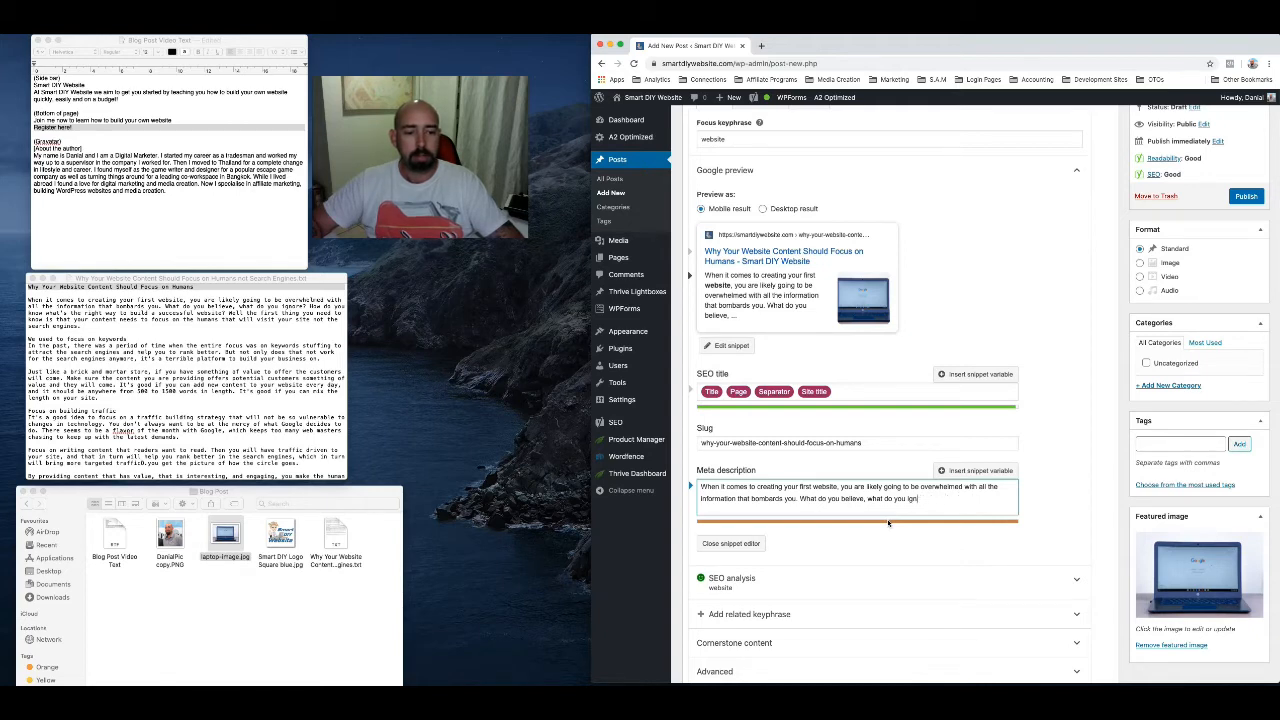
{"action": "key", "text": "BackSpace"}
{"action": "key", "text": "BackSpace"}
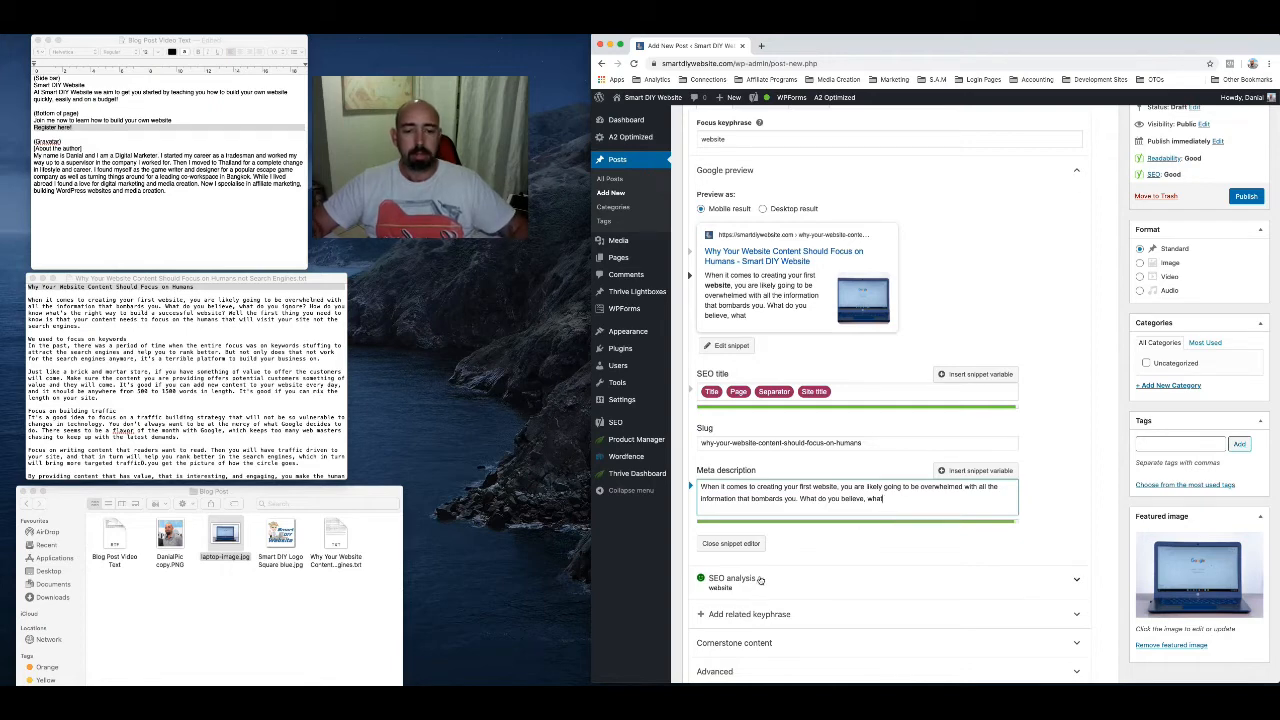
Add a new category named "Website Design" and assign it to the post
{"action": "scroll", "coordinate": [770, 346], "scroll_direction": "up", "scroll_amount": 4}
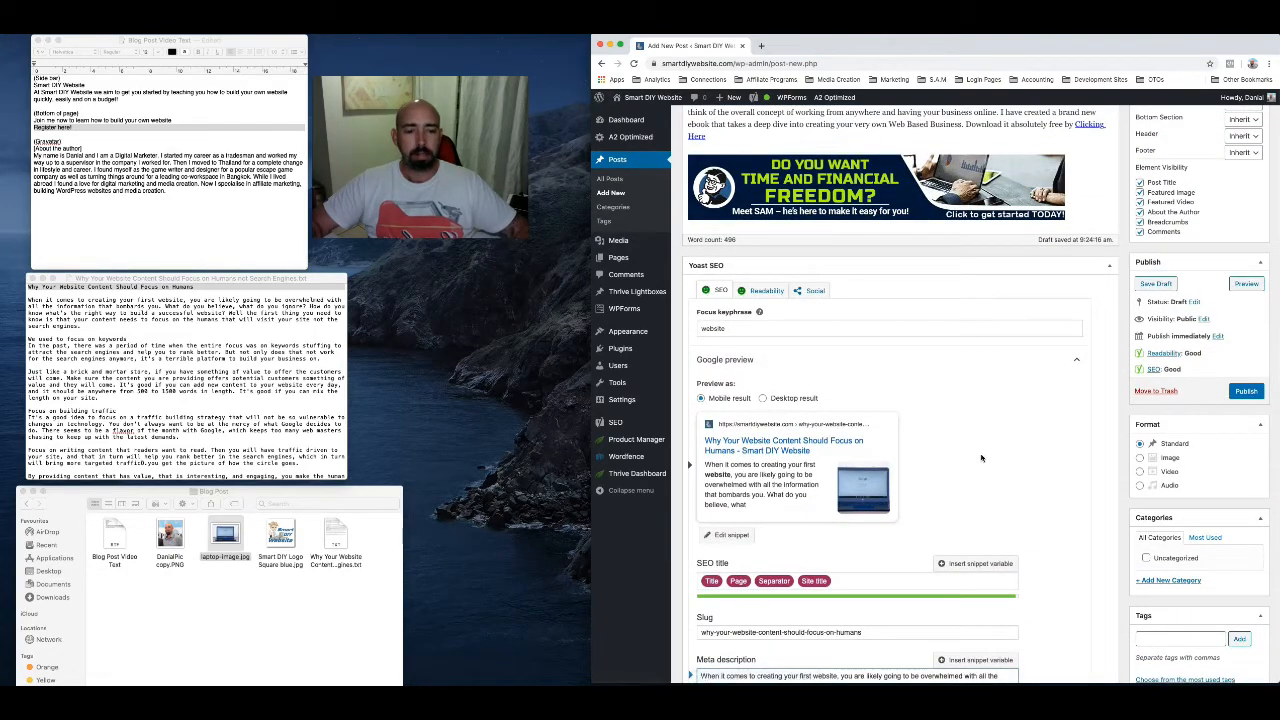
{"action": "scroll", "coordinate": [981, 458], "scroll_direction": "down", "scroll_amount": 1}
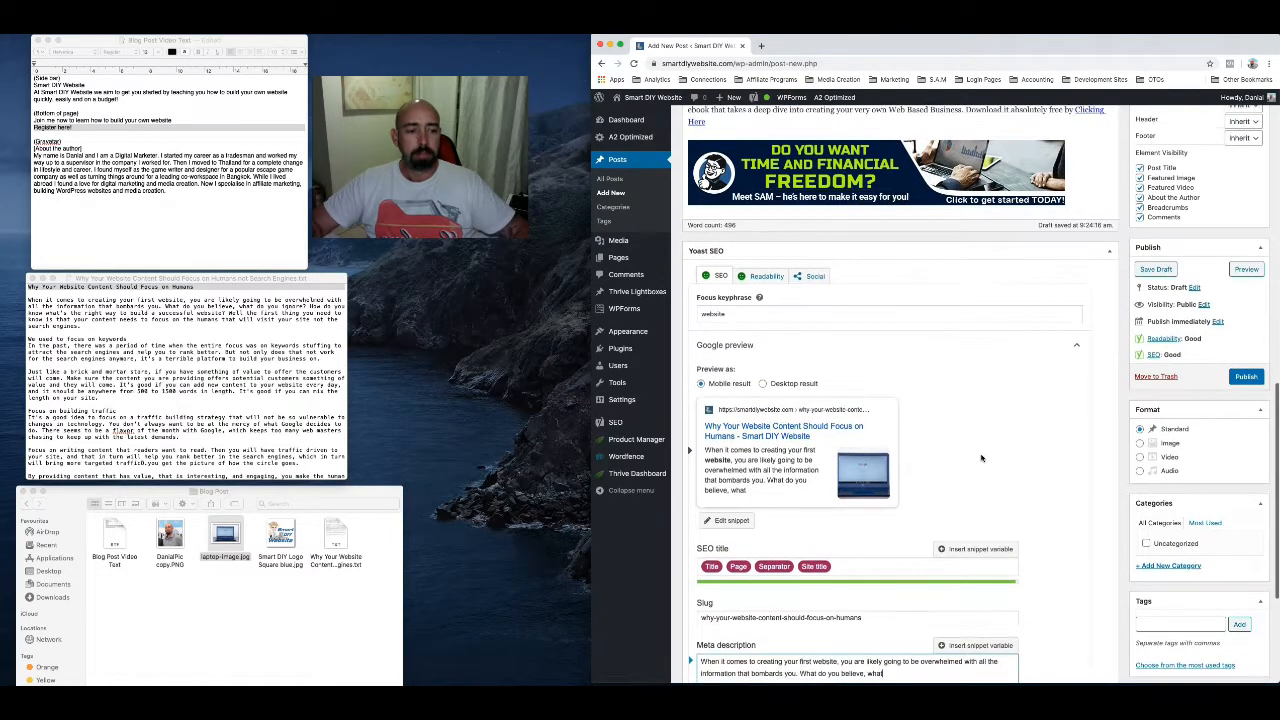
{"action": "scroll", "coordinate": [981, 458], "scroll_direction": "down", "scroll_amount": 3}
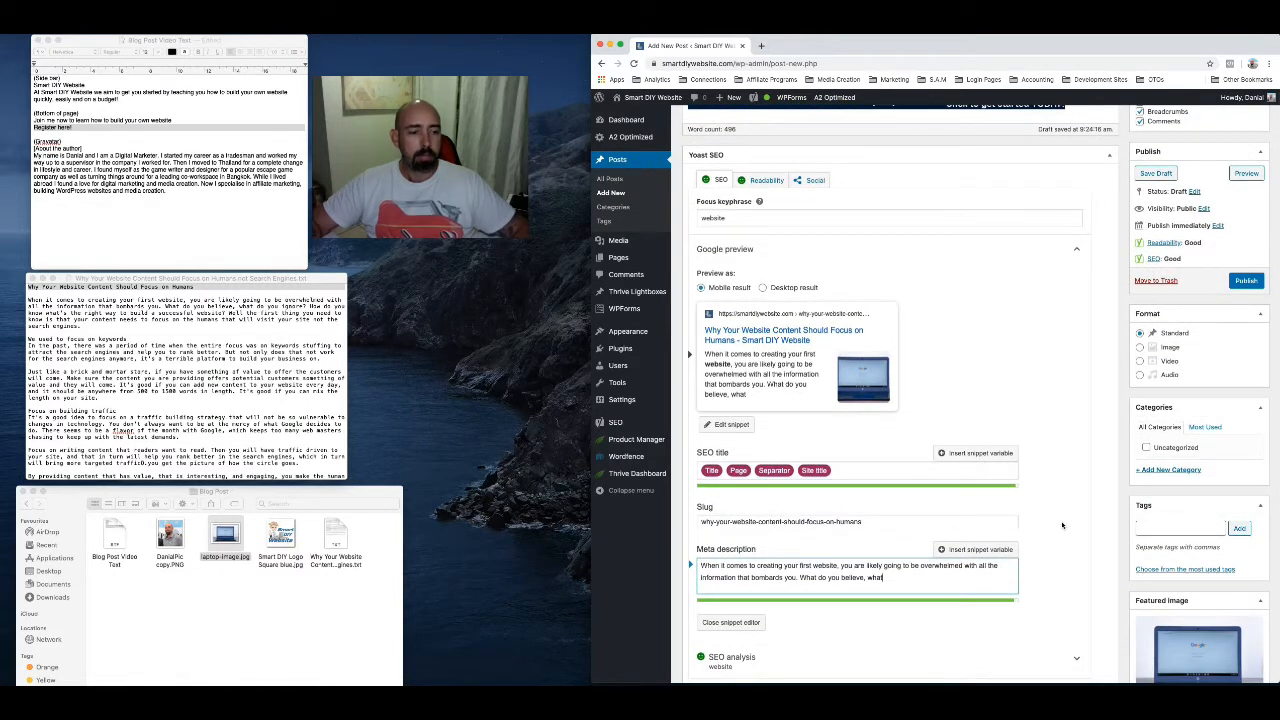
{"action": "scroll", "coordinate": [1062, 525], "scroll_direction": "down", "scroll_amount": 1}
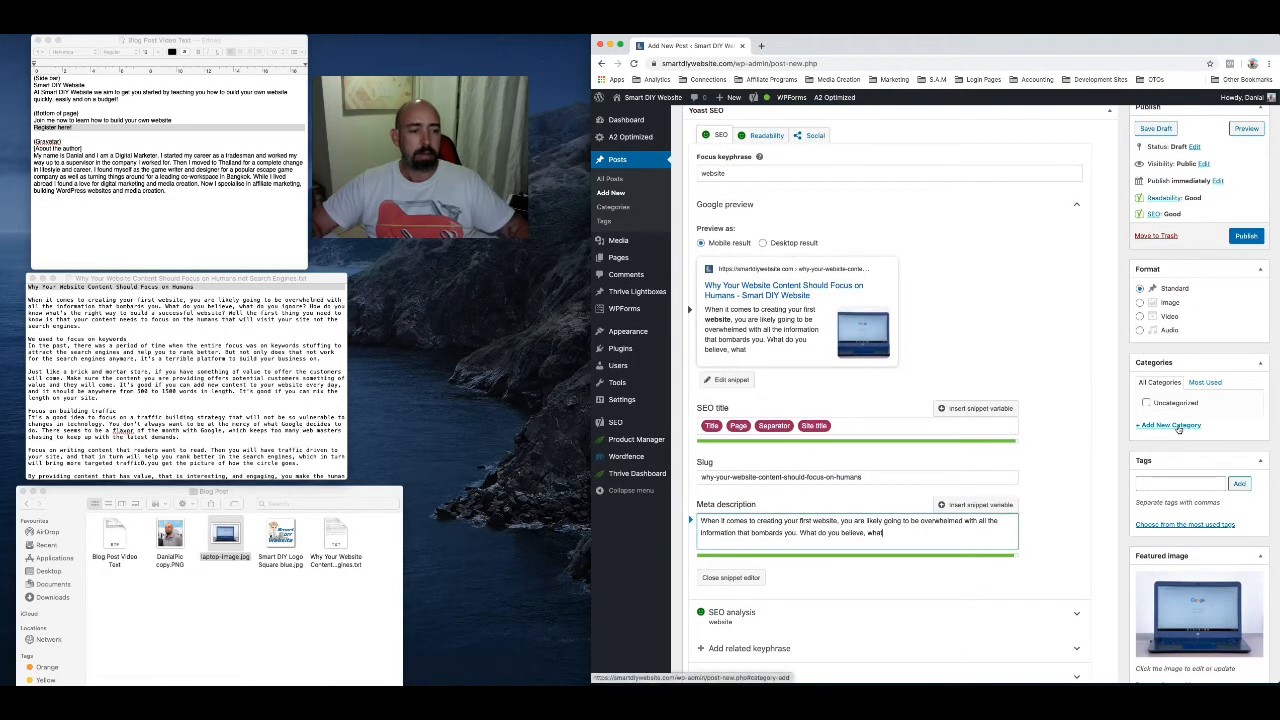
{"action": "scroll", "coordinate": [889, 300], "scroll_direction": "up", "scroll_amount": 5}
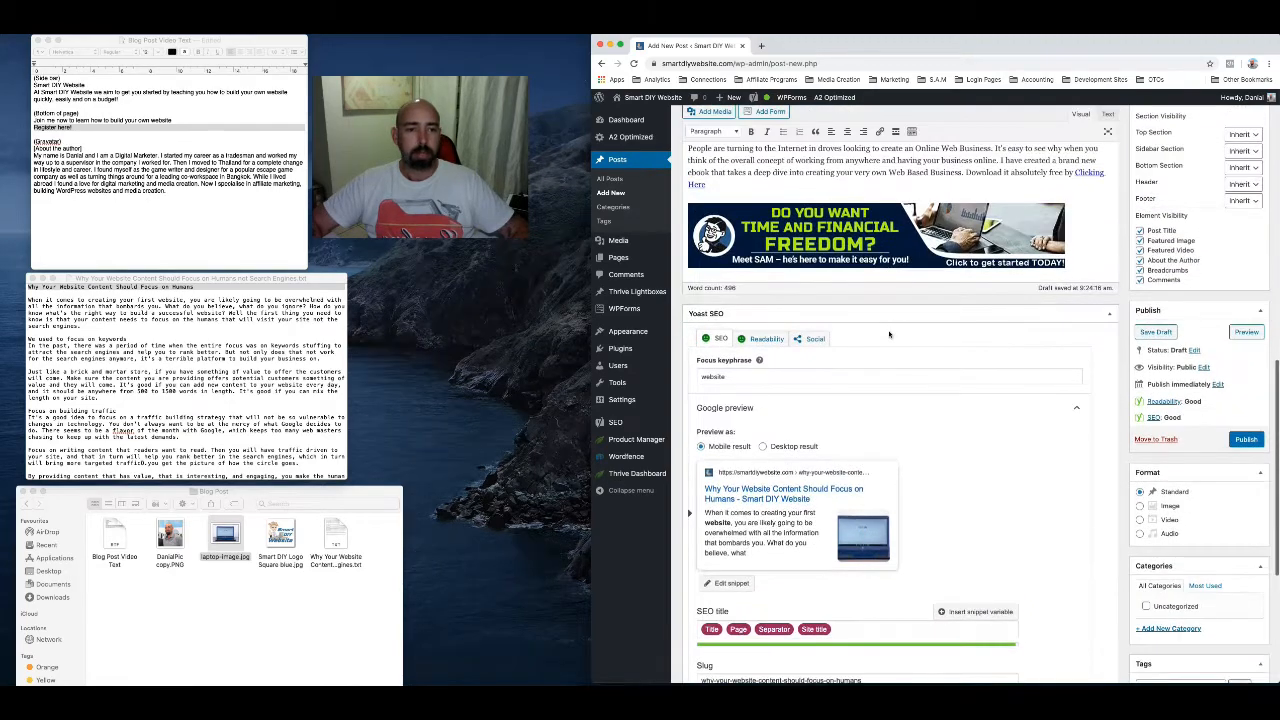
{"action": "scroll", "coordinate": [889, 335], "scroll_direction": "up", "scroll_amount": 4}
{"action": "scroll", "coordinate": [889, 335], "scroll_direction": "down", "scroll_amount": 8}
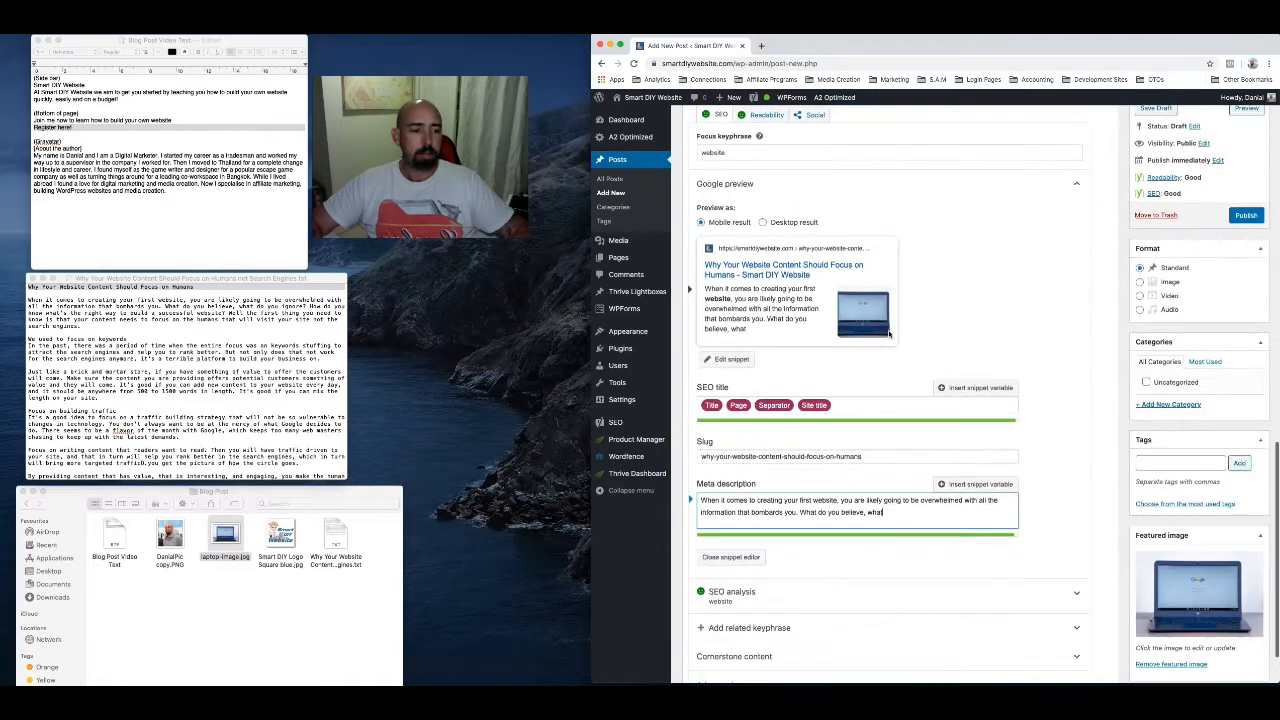
{"action": "left_click", "coordinate": [1162, 404]}
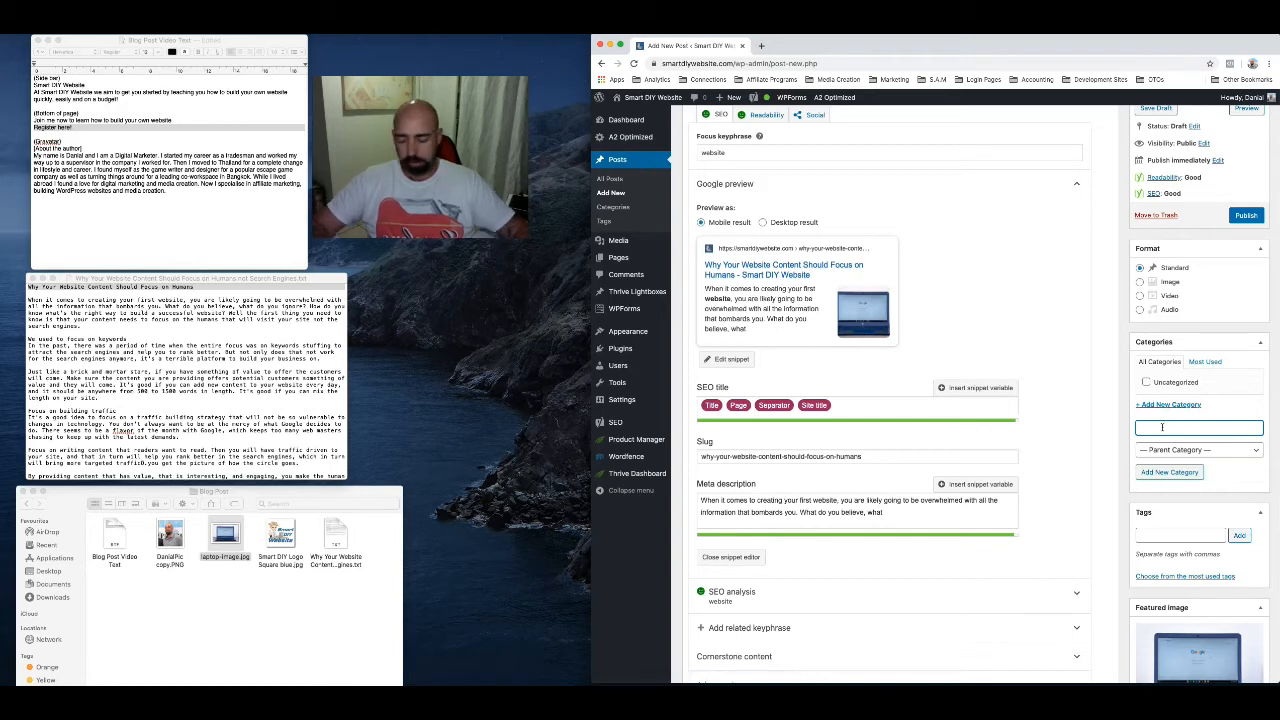
{"action": "type", "text": "Web"}
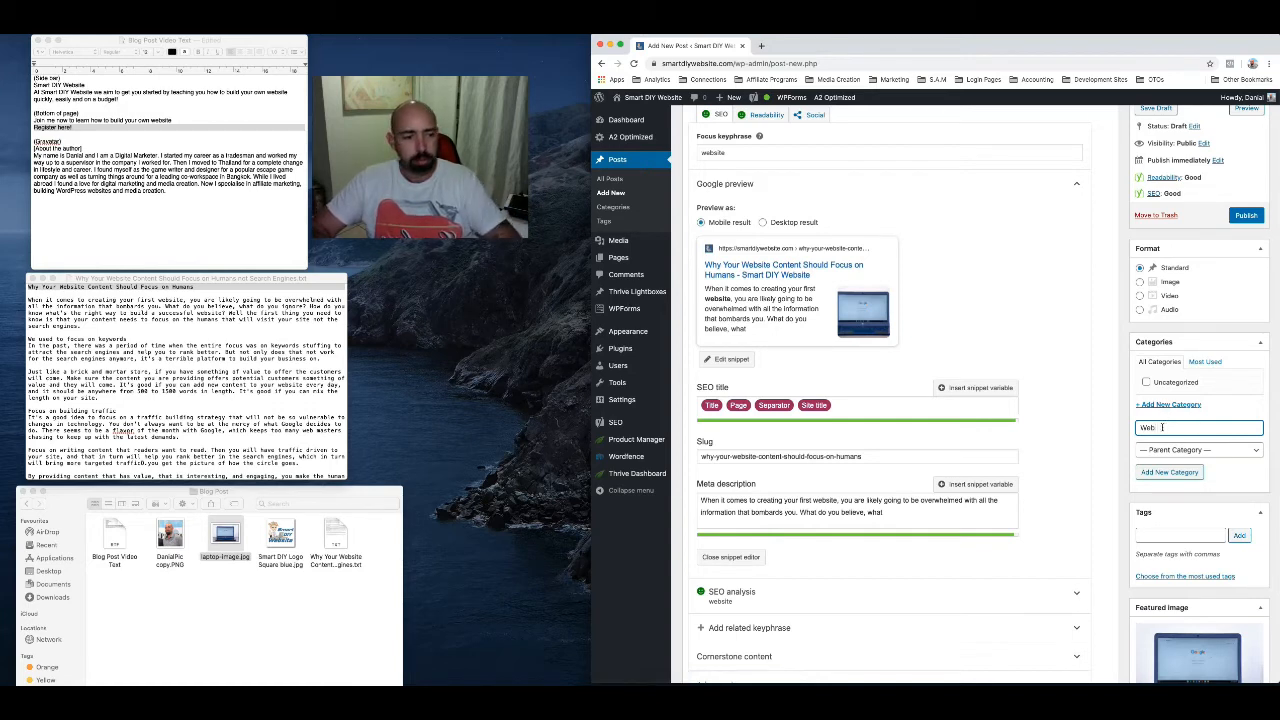
{"action": "type", "text": "site D"}
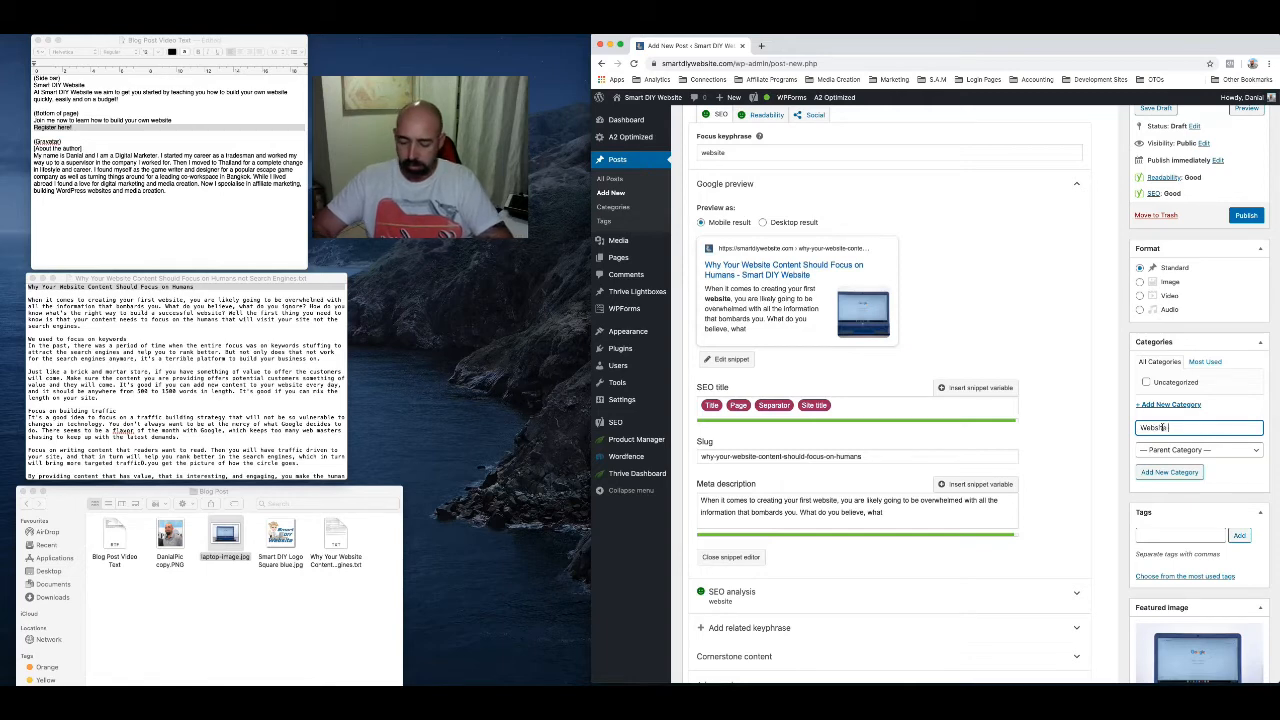
{"action": "type", "text": "esig"}
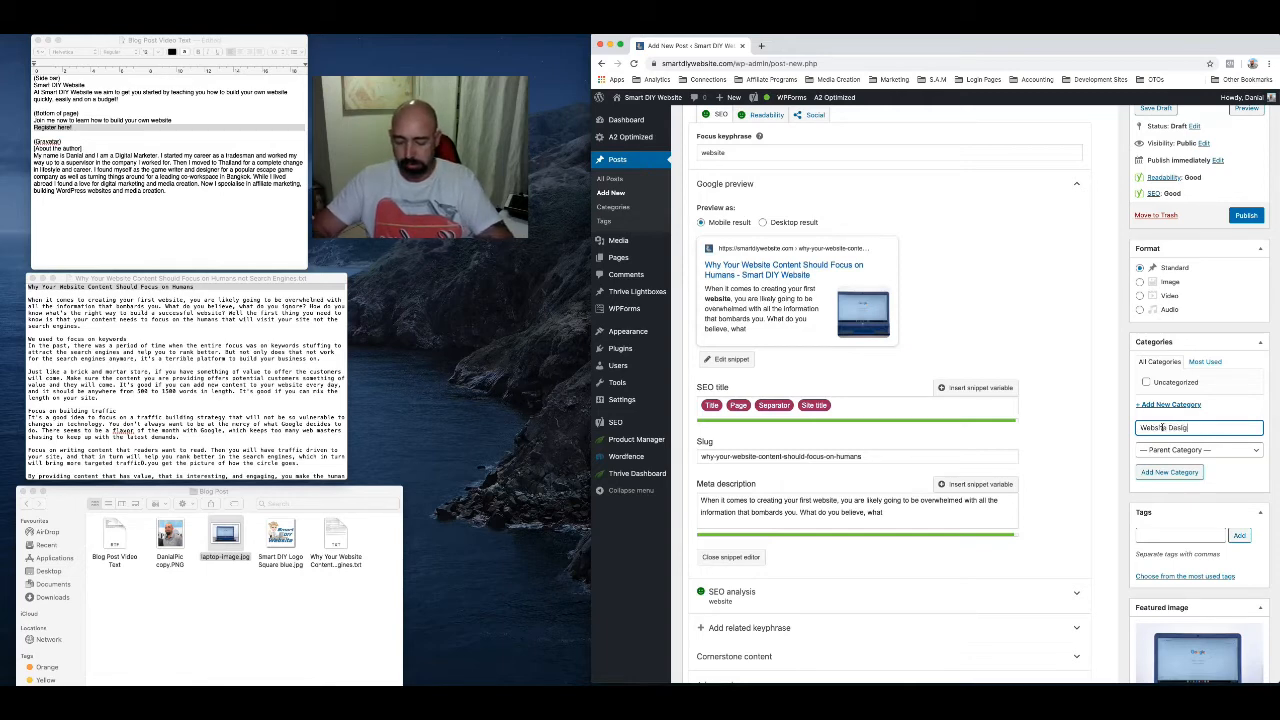
{"action": "type", "text": "n"}
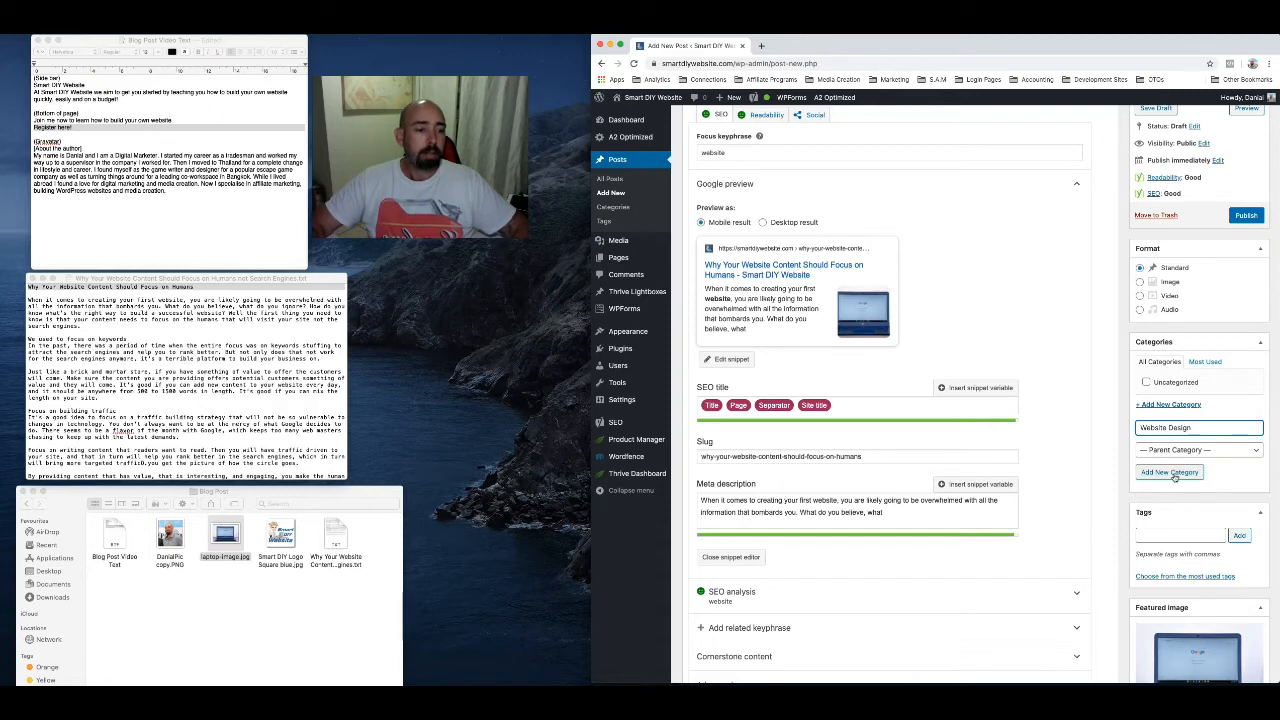
{"action": "left_click", "coordinate": [1177, 473]}
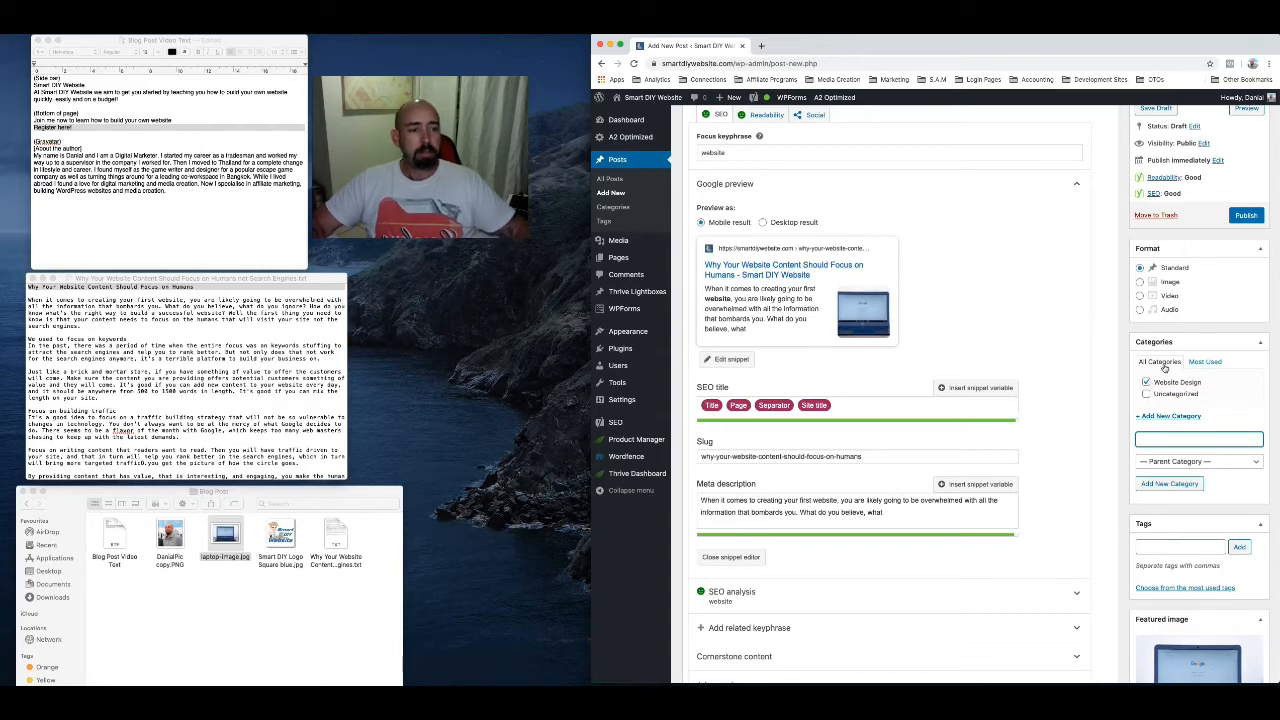
Publish the post "Why Your Website Content Should Focus on Humans"
{"action": "scroll", "coordinate": [1163, 367], "scroll_direction": "up", "scroll_amount": 1}
{"action": "scroll", "coordinate": [1165, 367], "scroll_direction": "up", "scroll_amount": 3}
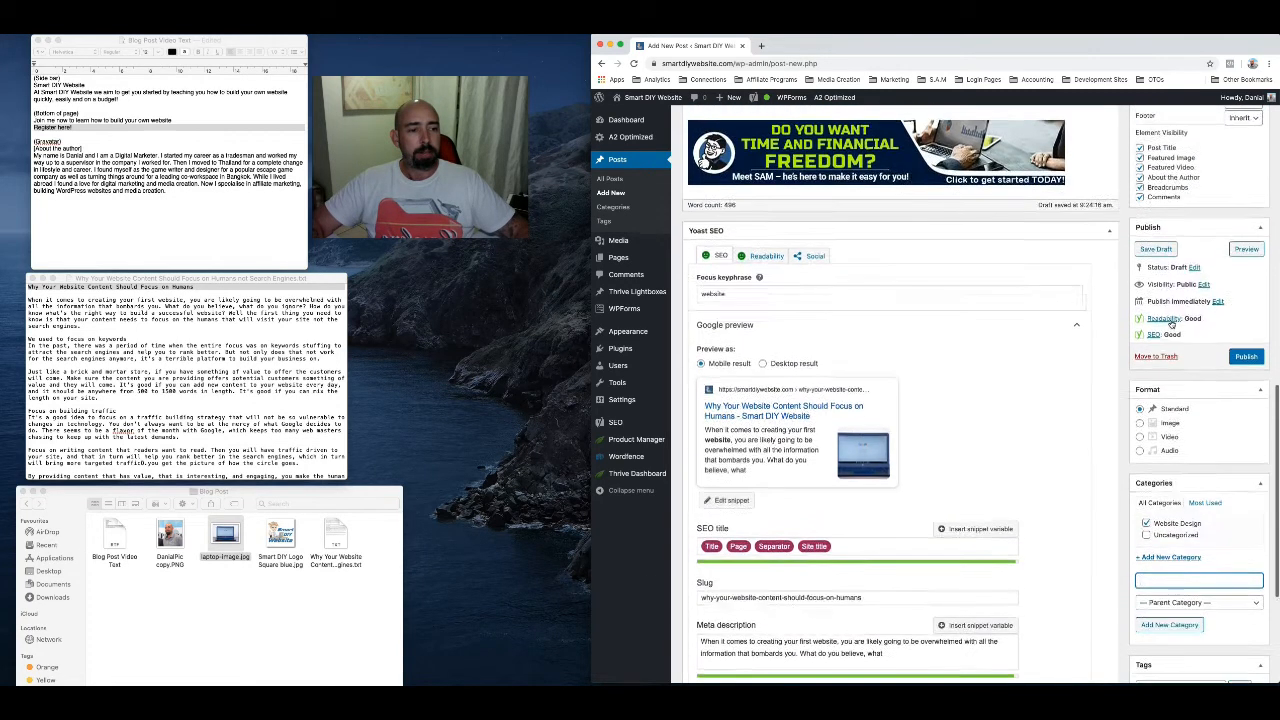
{"action": "scroll", "coordinate": [1170, 318], "scroll_direction": "up", "scroll_amount": 5}
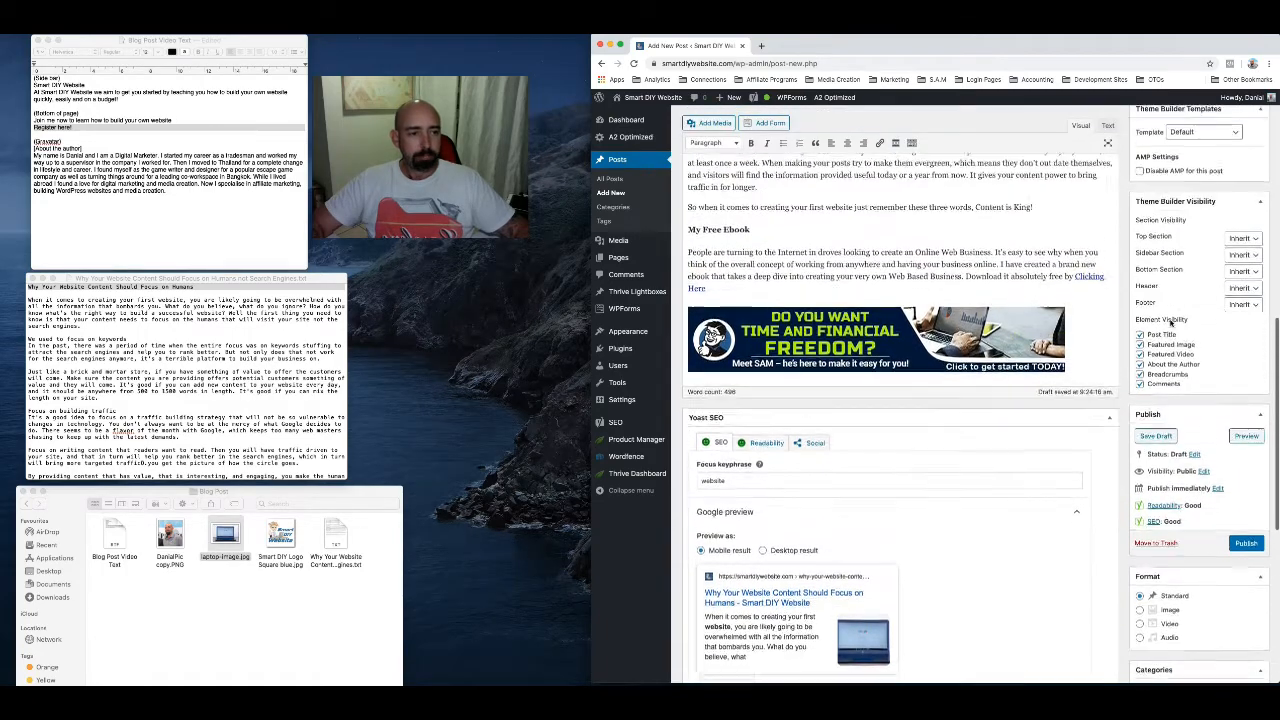
{"action": "scroll", "coordinate": [1165, 345], "scroll_direction": "up", "scroll_amount": 3}
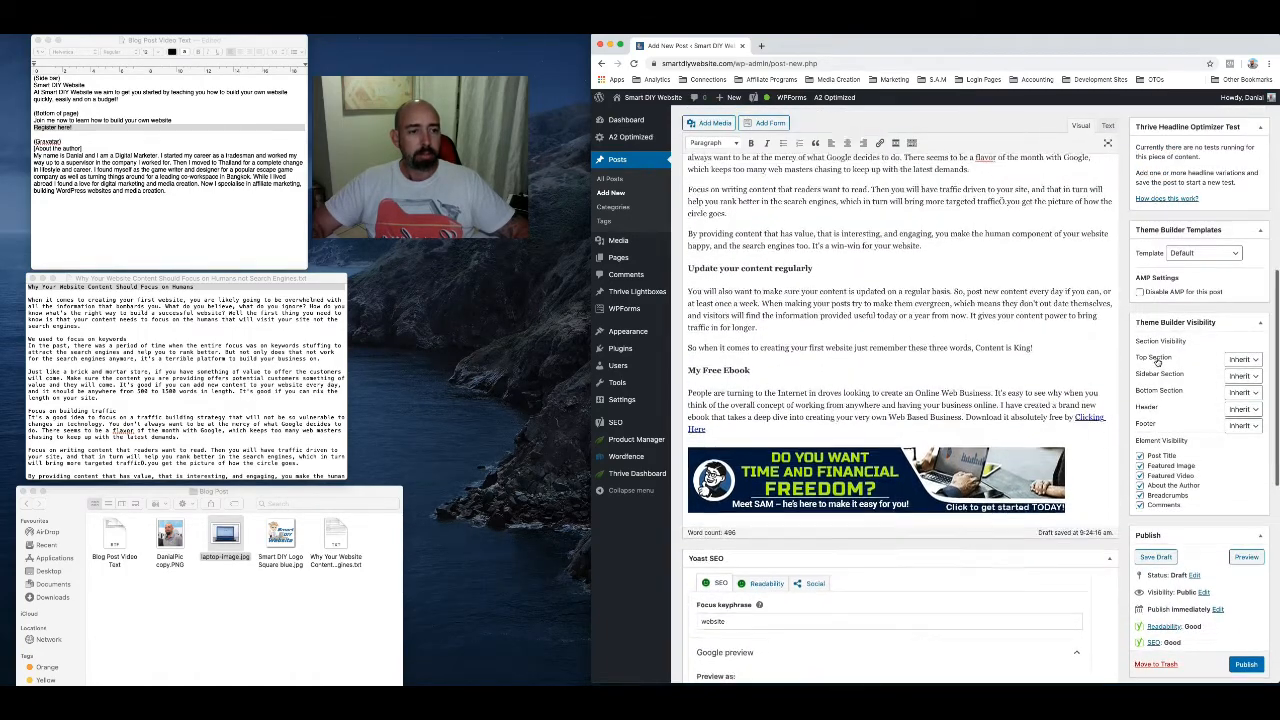
{"action": "scroll", "coordinate": [1170, 390], "scroll_direction": "down", "scroll_amount": 3}
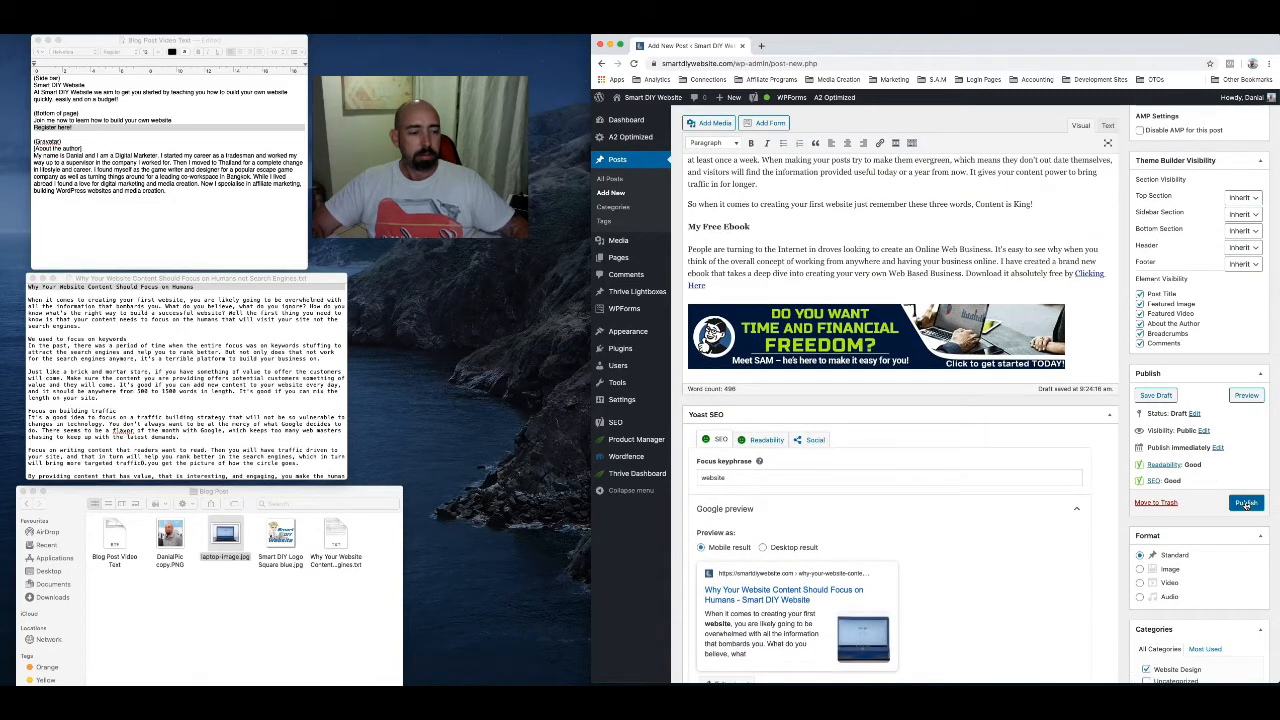
{"action": "left_click", "coordinate": [1245, 503]}
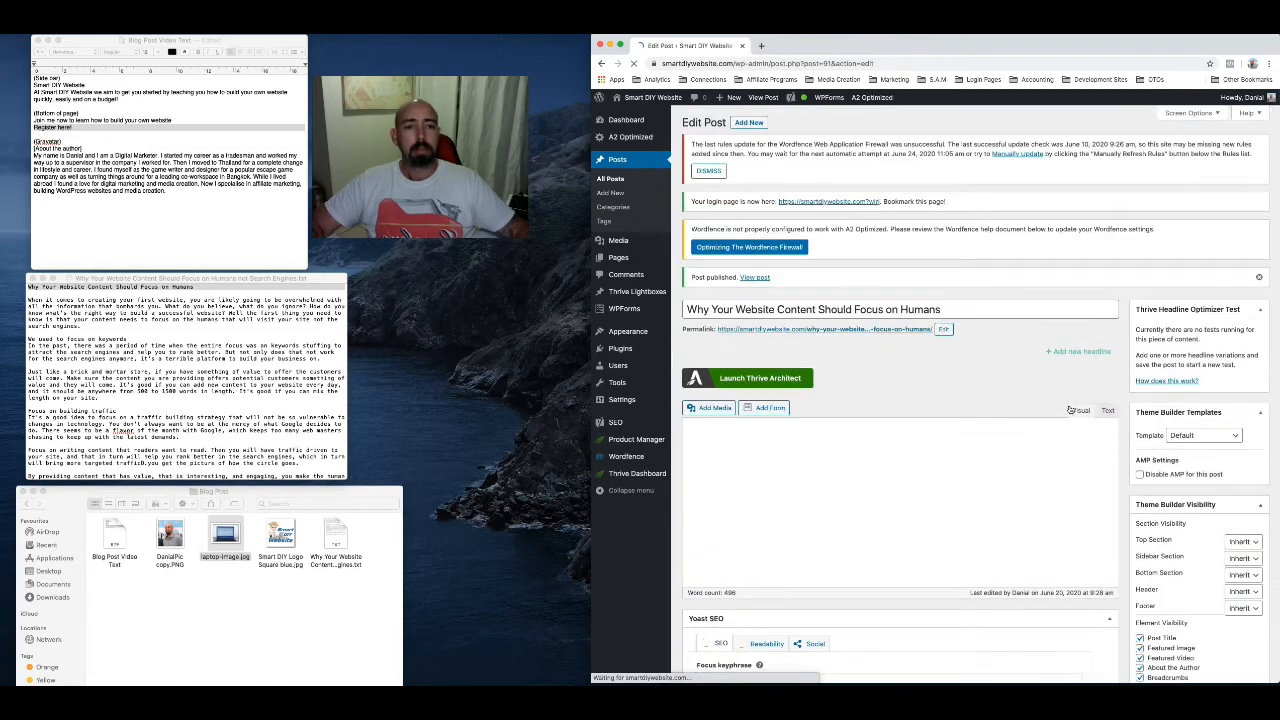
Open the published post from its permalink in a new browser tab and switch to that tab
{"action": "right_click", "coordinate": [845, 327]}
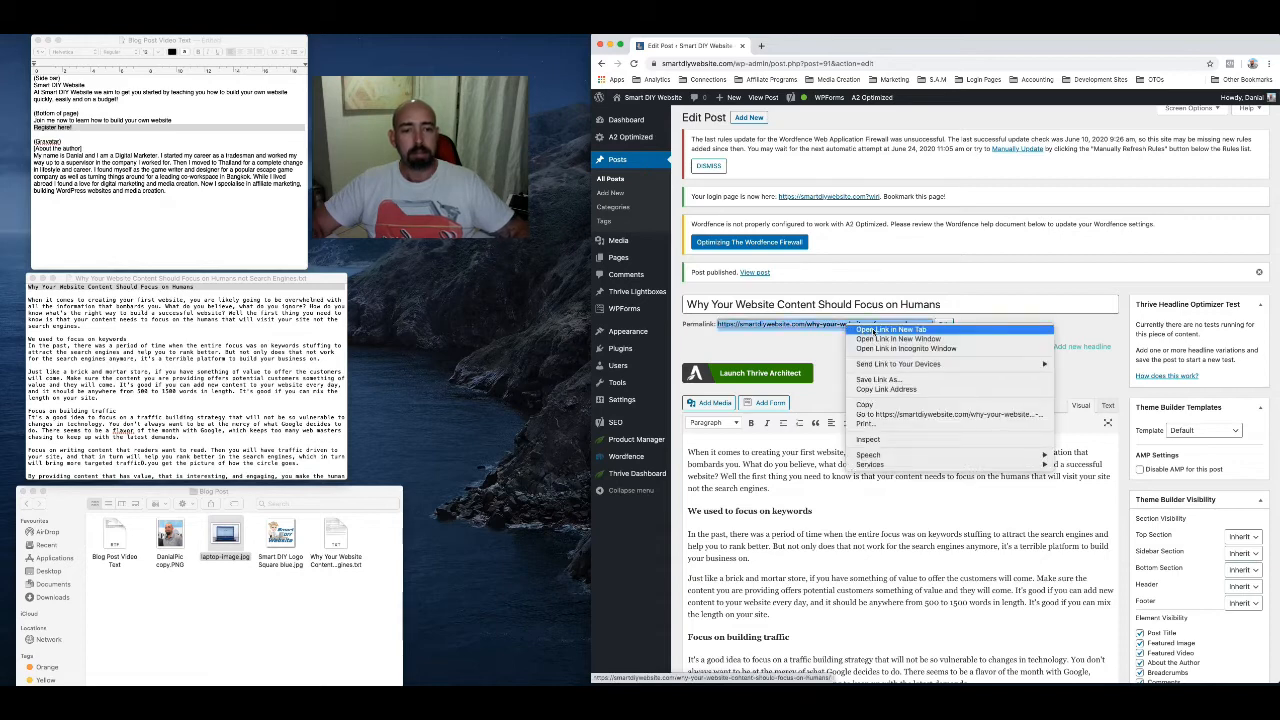
{"action": "left_click", "coordinate": [884, 330]}
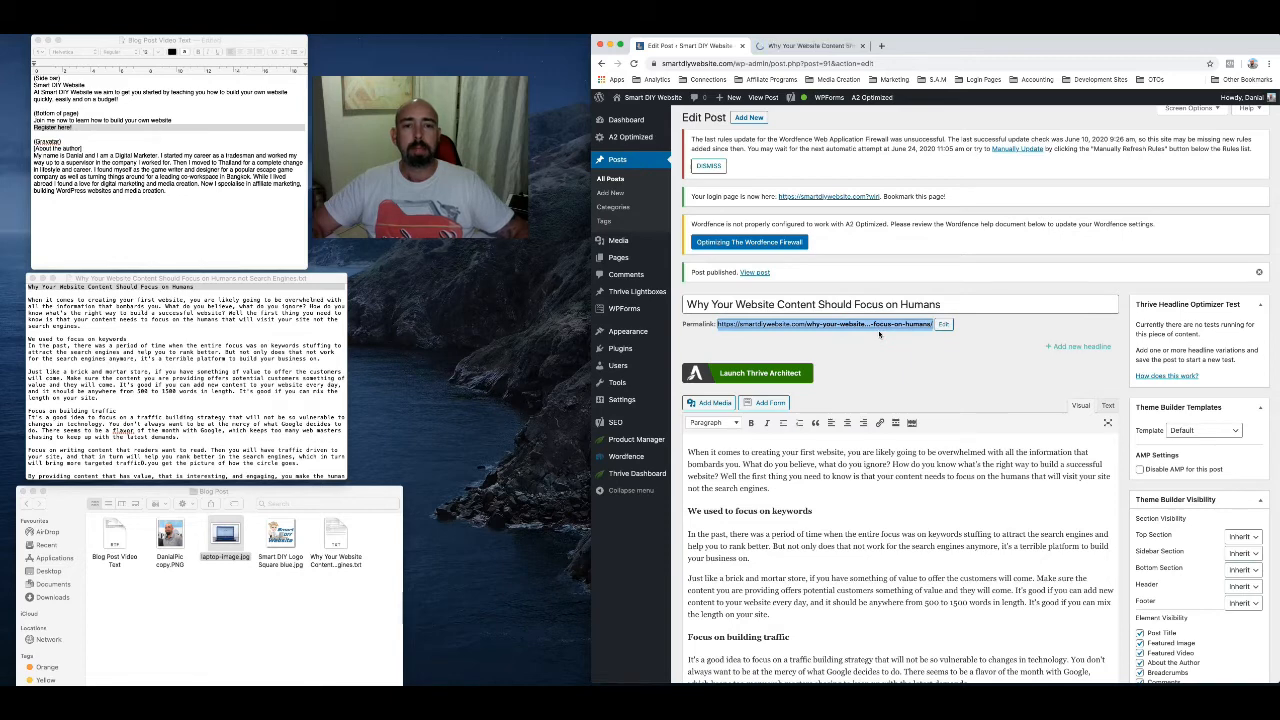
{"action": "left_click", "coordinate": [824, 48]}
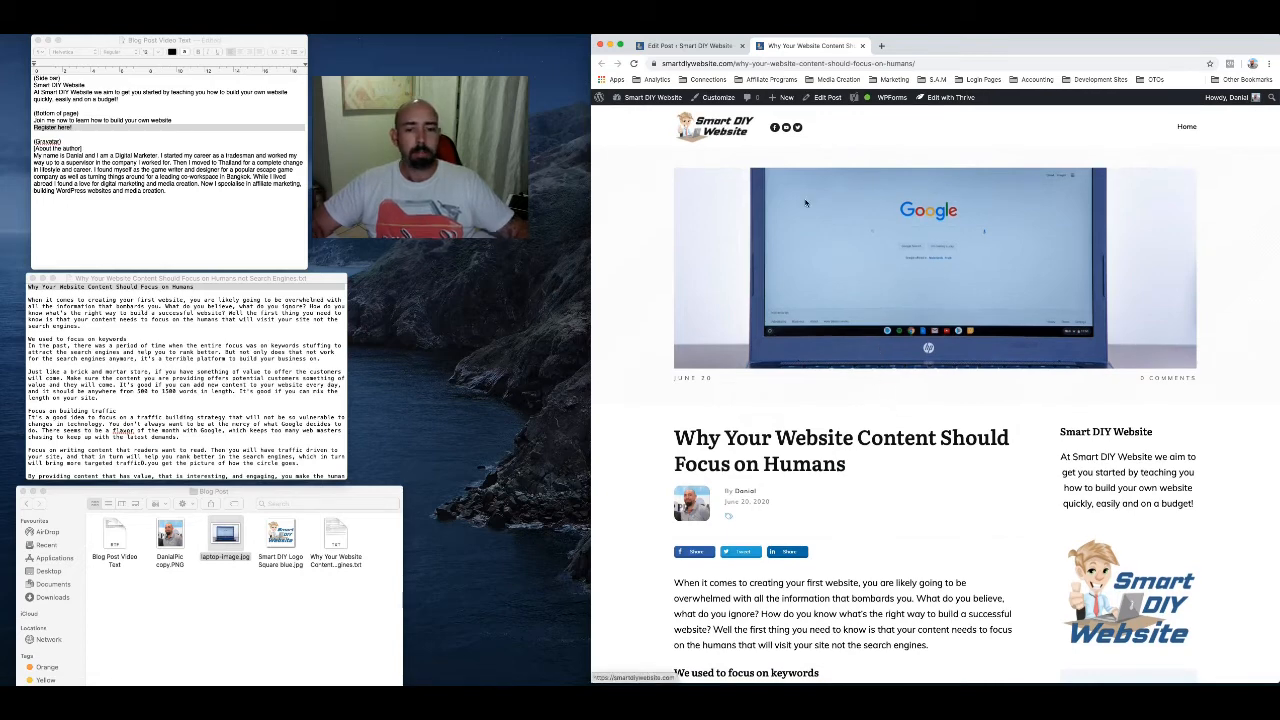
Examine the live post from featured image to comment form, including the headings, ebook link, banner, author box and sidebar
{"action": "scroll", "coordinate": [877, 303], "scroll_direction": "down", "scroll_amount": 1}
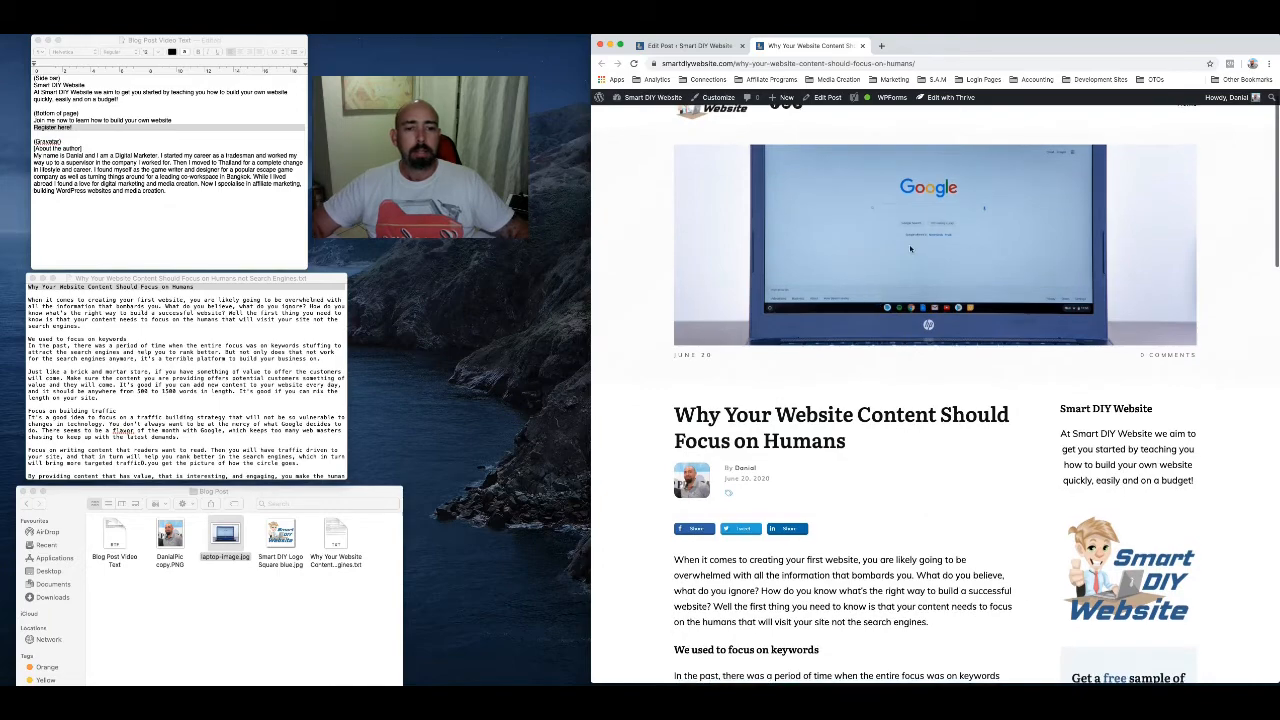
{"action": "scroll", "coordinate": [924, 356], "scroll_direction": "down", "scroll_amount": 3}
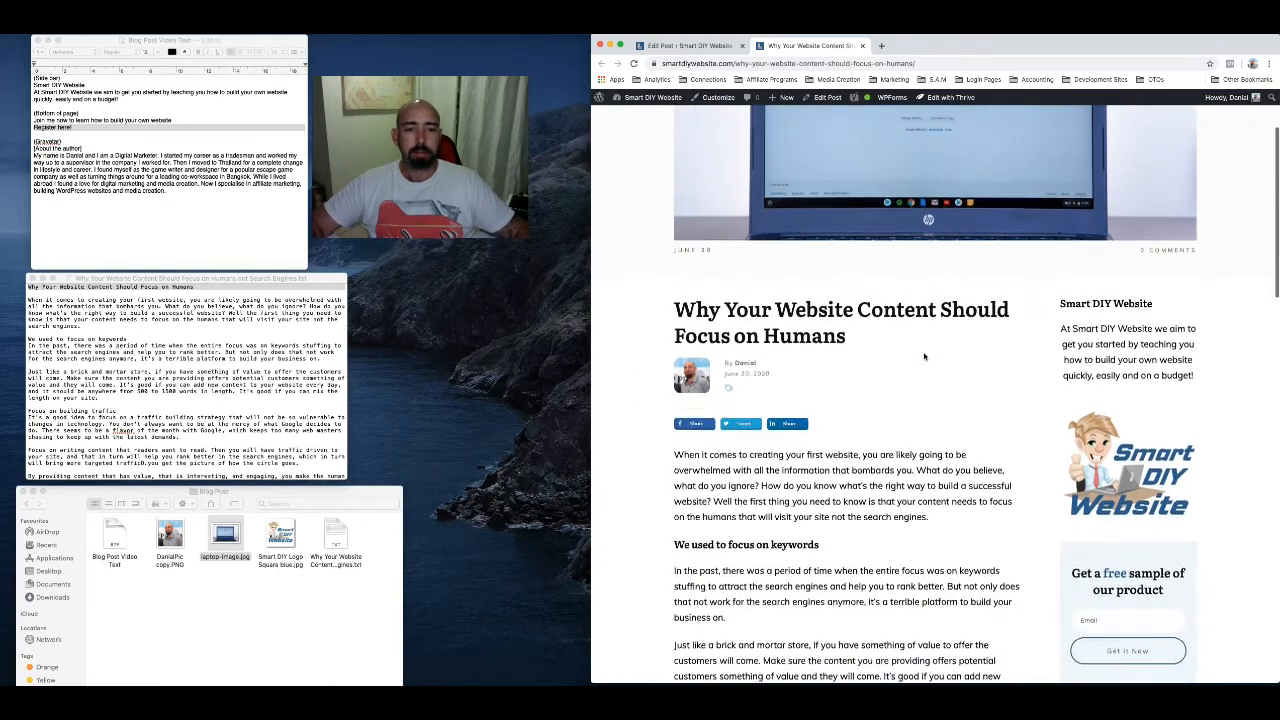
{"action": "scroll", "coordinate": [866, 322], "scroll_direction": "down", "scroll_amount": 4}
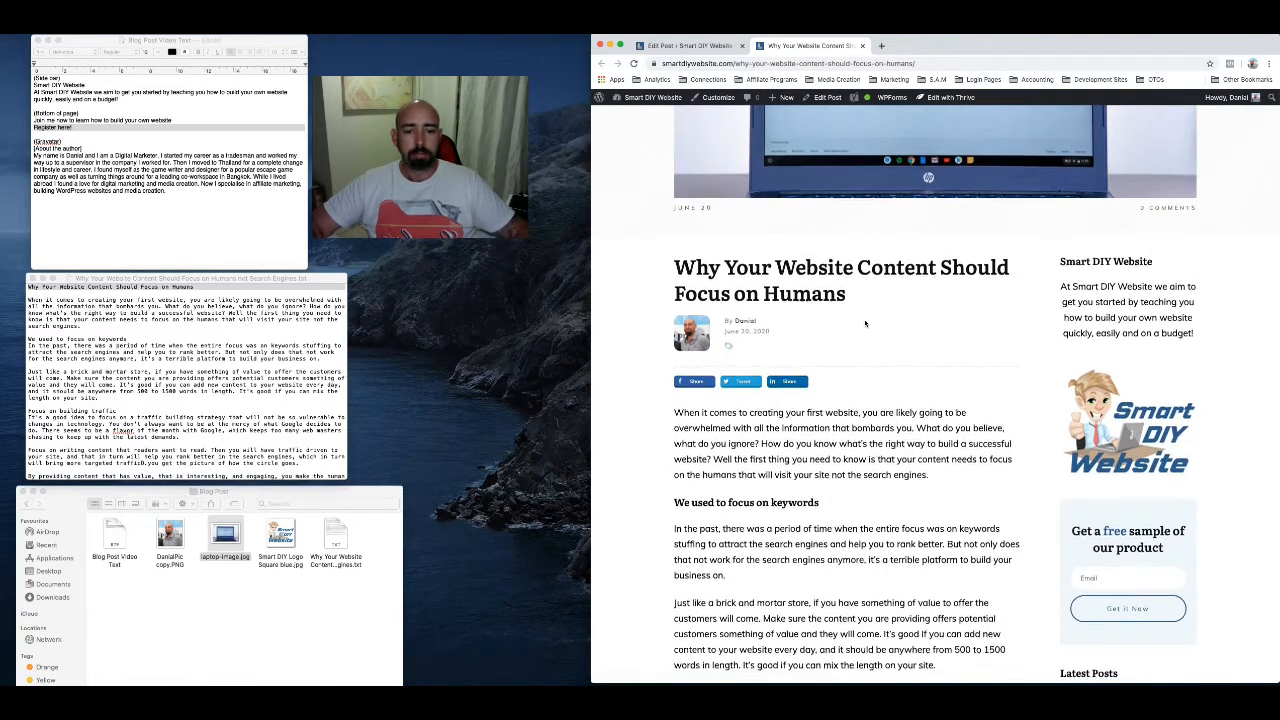
{"action": "scroll", "coordinate": [866, 322], "scroll_direction": "down", "scroll_amount": 6}
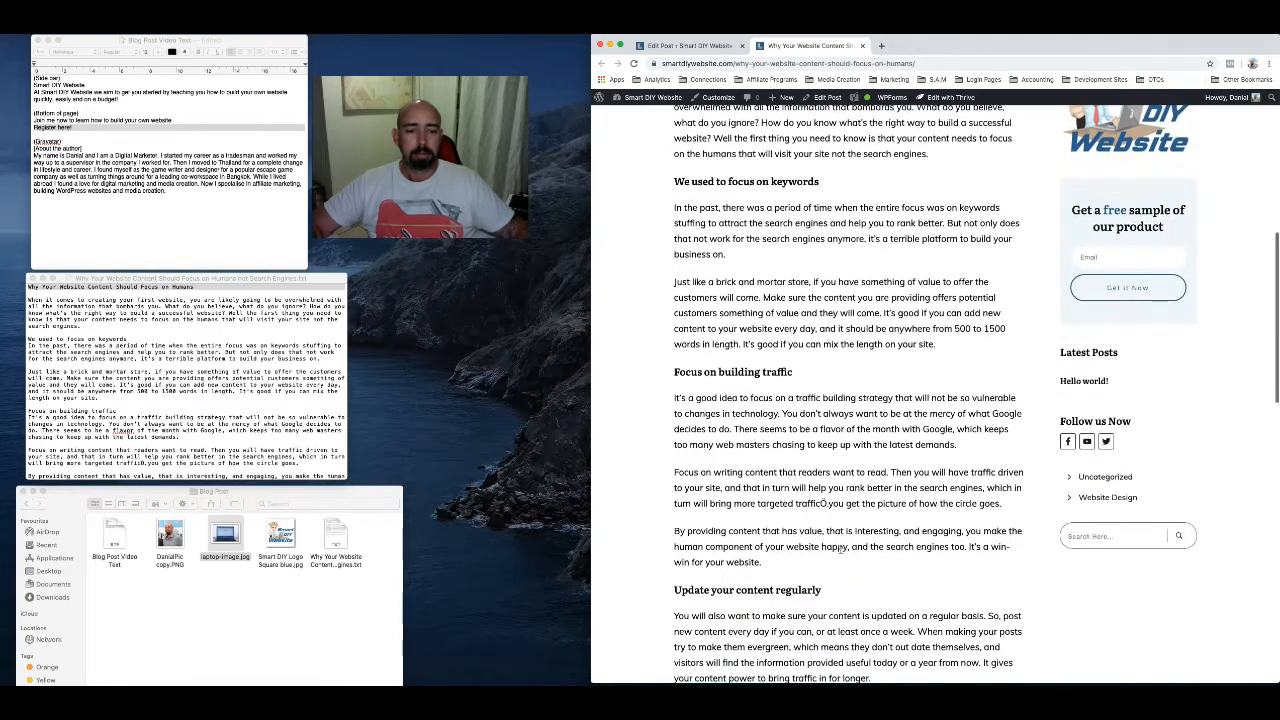
{"action": "scroll", "coordinate": [840, 548], "scroll_direction": "down", "scroll_amount": 2}
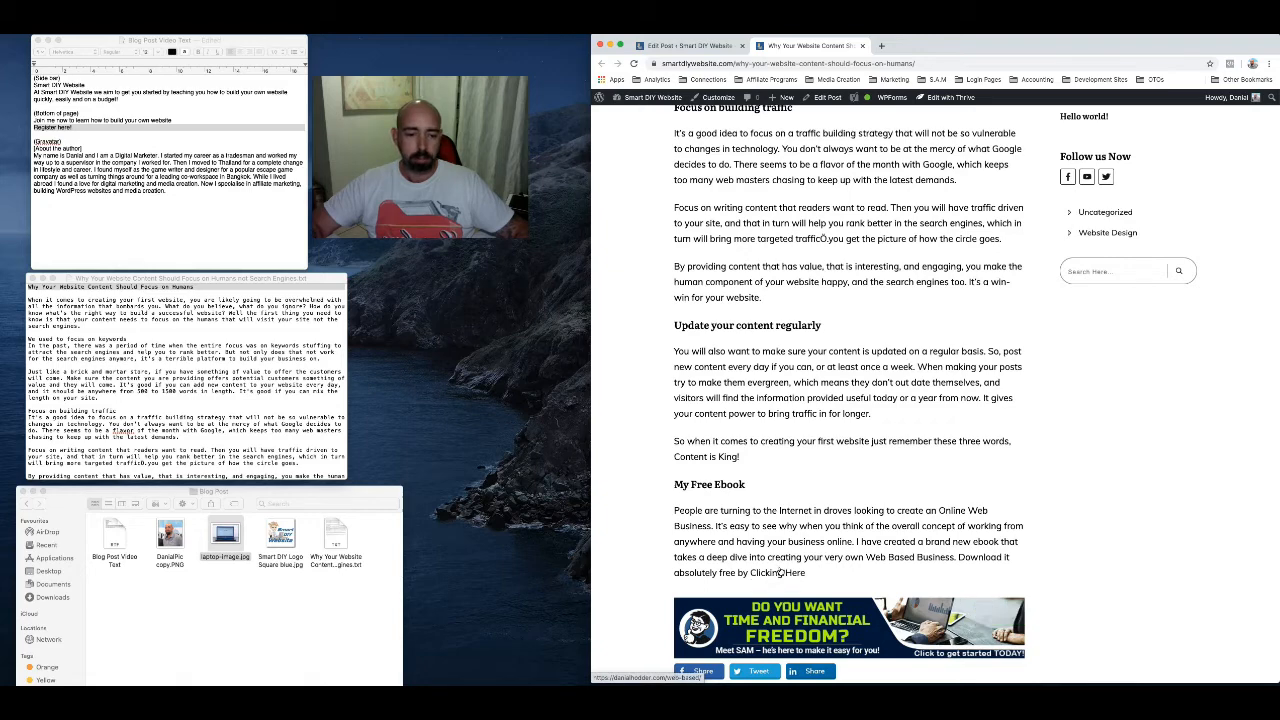
{"action": "scroll", "coordinate": [783, 573], "scroll_direction": "down", "scroll_amount": 2}
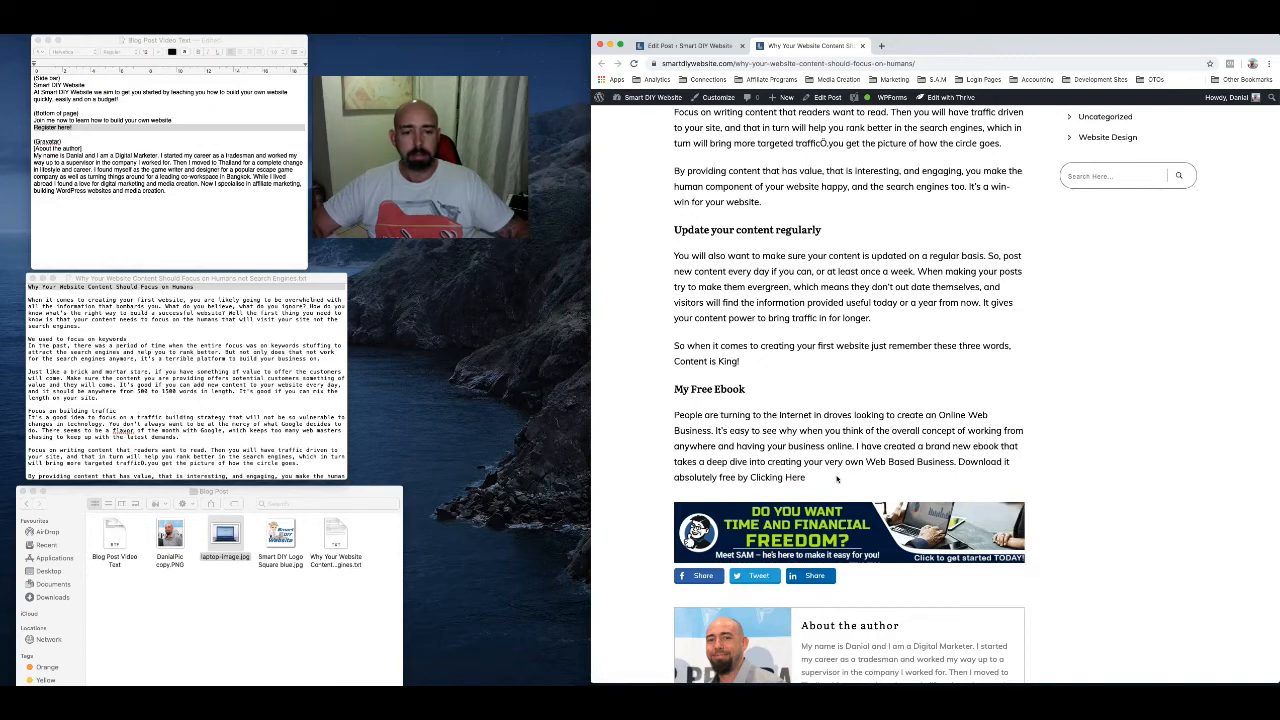
{"action": "scroll", "coordinate": [837, 479], "scroll_direction": "down", "scroll_amount": 2}
{"action": "scroll", "coordinate": [840, 478], "scroll_direction": "down", "scroll_amount": 3}
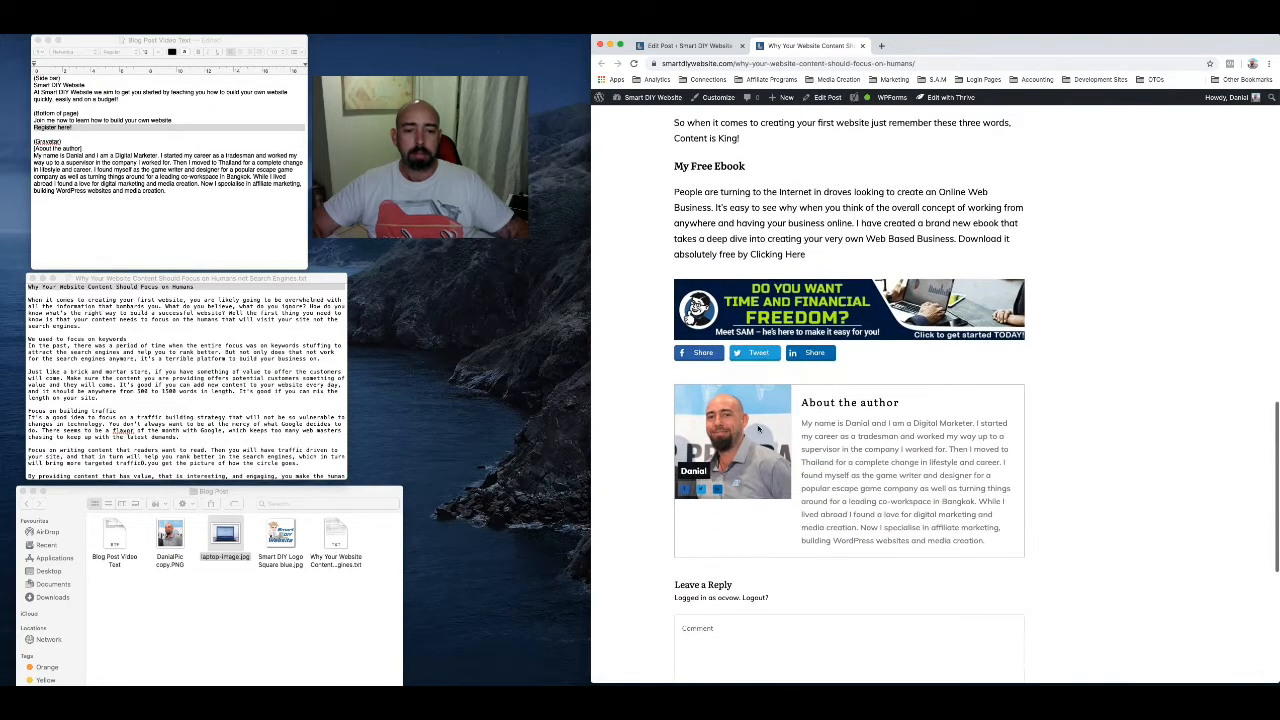
{"action": "scroll", "coordinate": [884, 470], "scroll_direction": "down", "scroll_amount": 1}
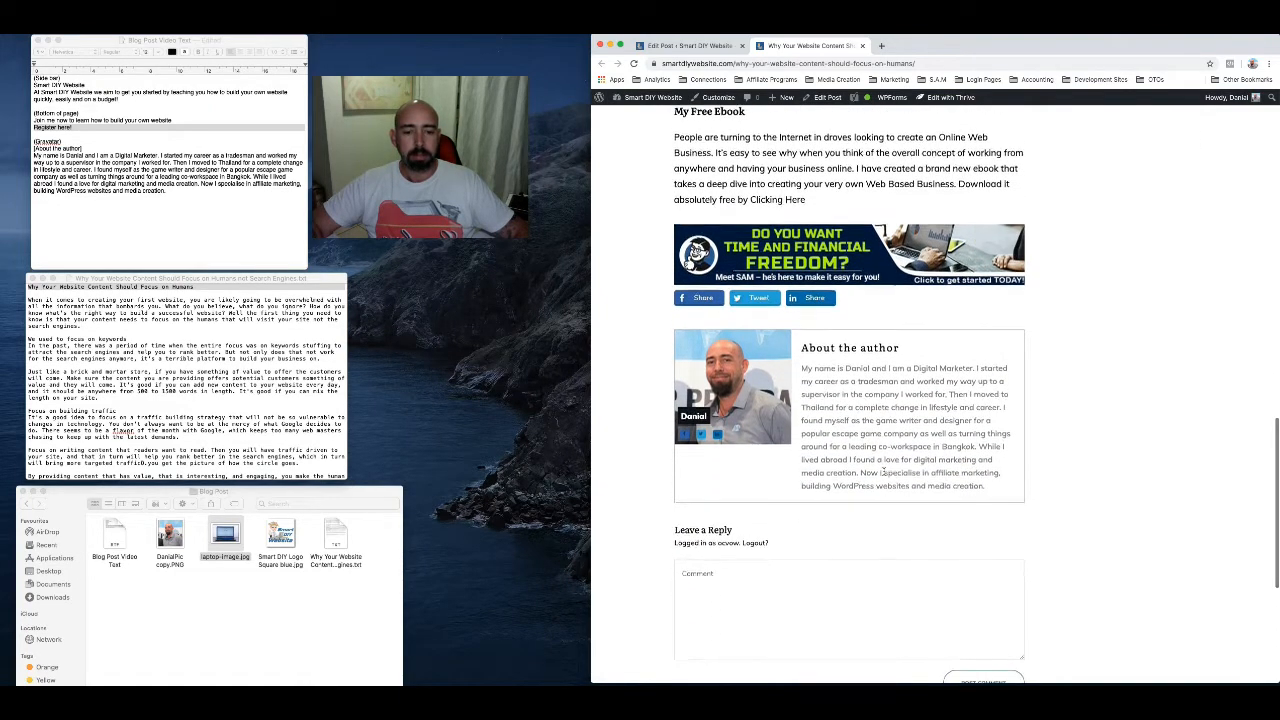
{"action": "scroll", "coordinate": [884, 470], "scroll_direction": "down", "scroll_amount": 2}
{"action": "scroll", "coordinate": [884, 471], "scroll_direction": "up", "scroll_amount": 4}
{"action": "scroll", "coordinate": [884, 470], "scroll_direction": "up", "scroll_amount": 15}
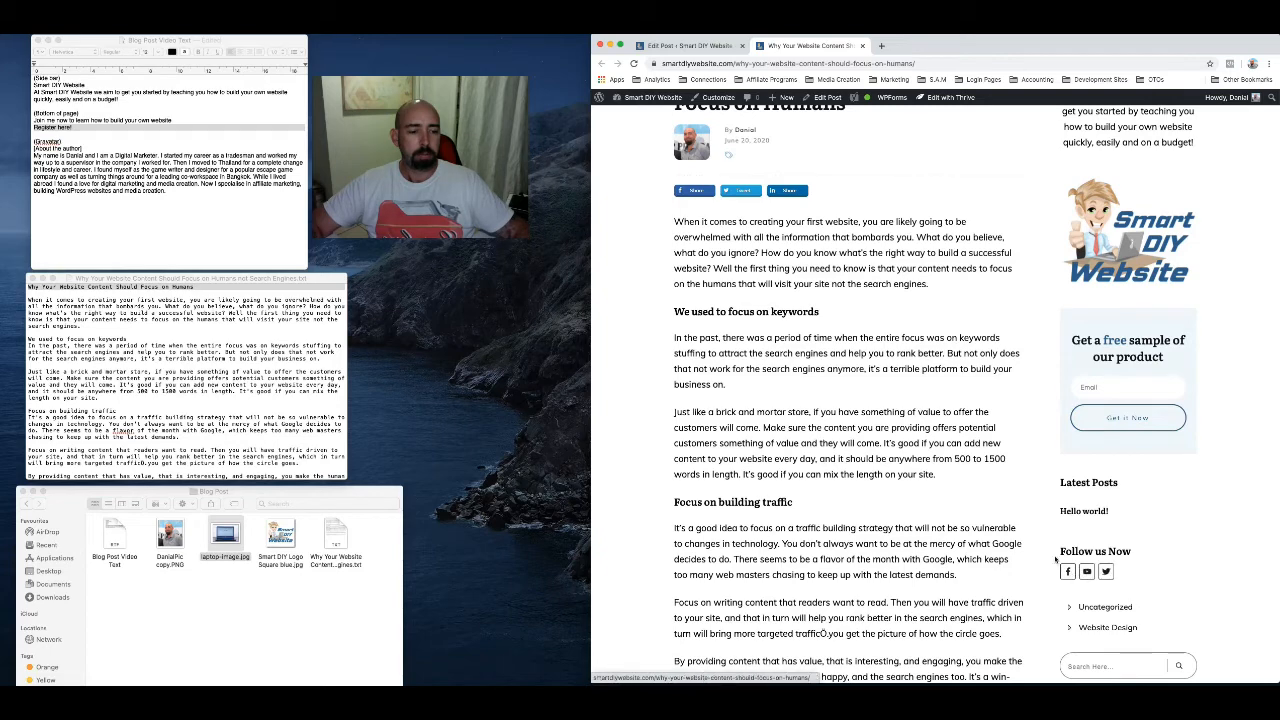
{"action": "scroll", "coordinate": [1004, 453], "scroll_direction": "up", "scroll_amount": 1}
{"action": "scroll", "coordinate": [1004, 453], "scroll_direction": "up", "scroll_amount": 2}
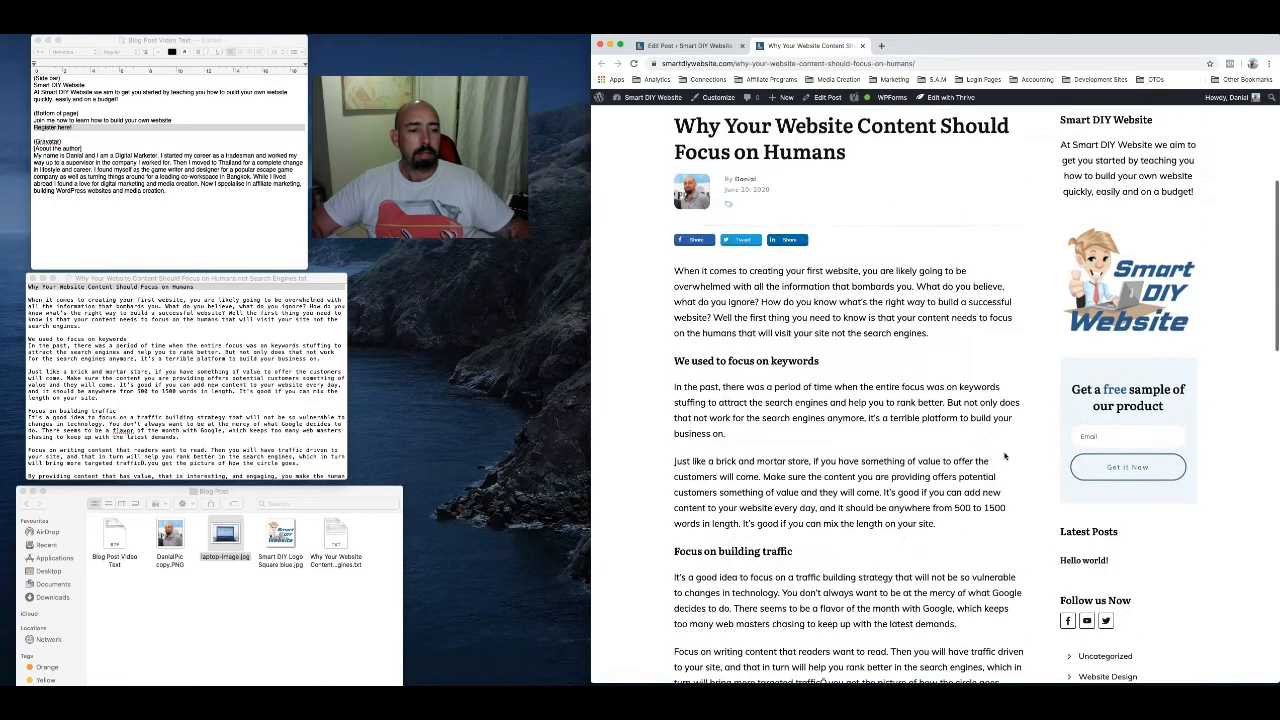
Check the live post's title, sidebar and featured image, and close its browser tab
{"action": "scroll", "coordinate": [1003, 453], "scroll_direction": "up", "scroll_amount": 2}
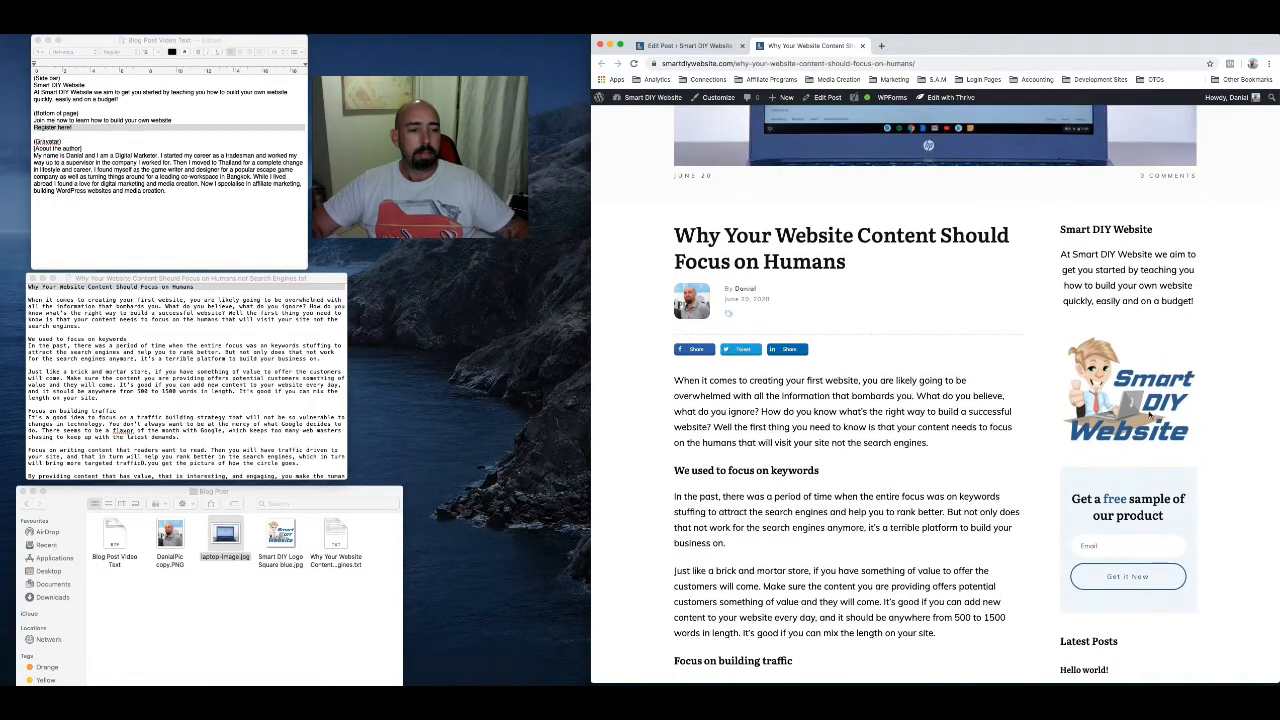
{"action": "scroll", "coordinate": [1121, 402], "scroll_direction": "up", "scroll_amount": 2}
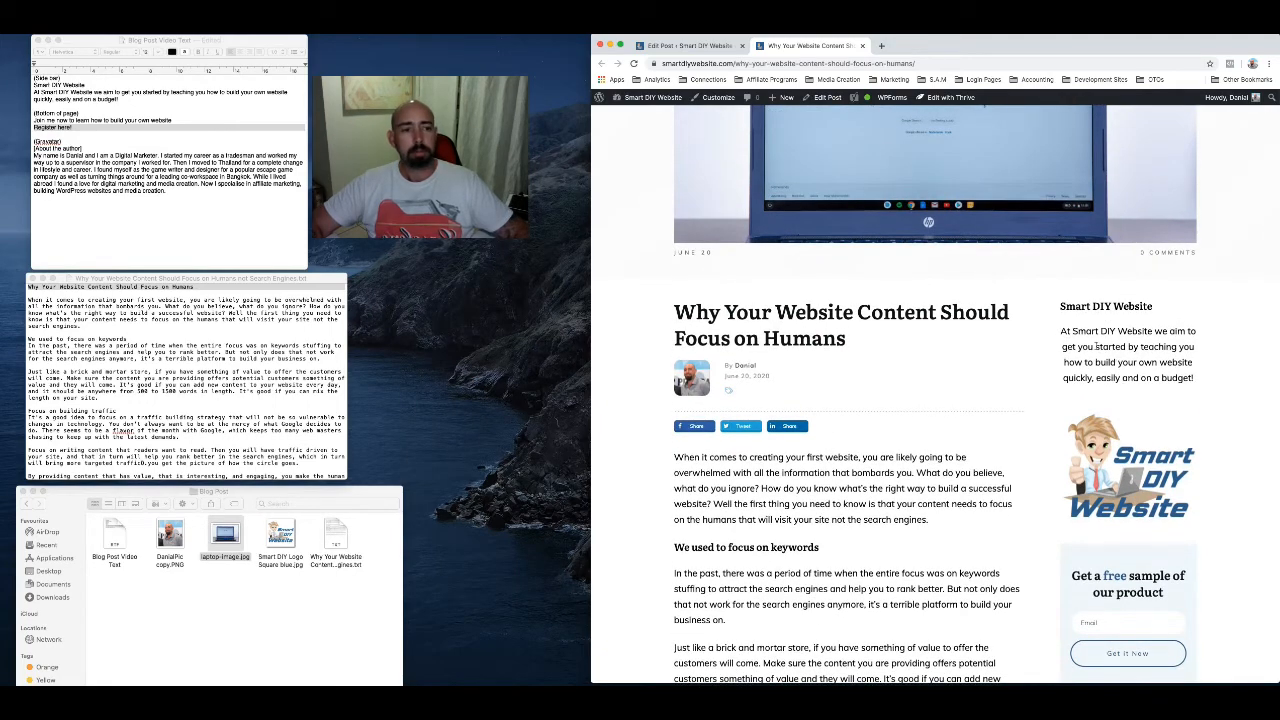
{"action": "scroll", "coordinate": [1095, 346], "scroll_direction": "up", "scroll_amount": 4}
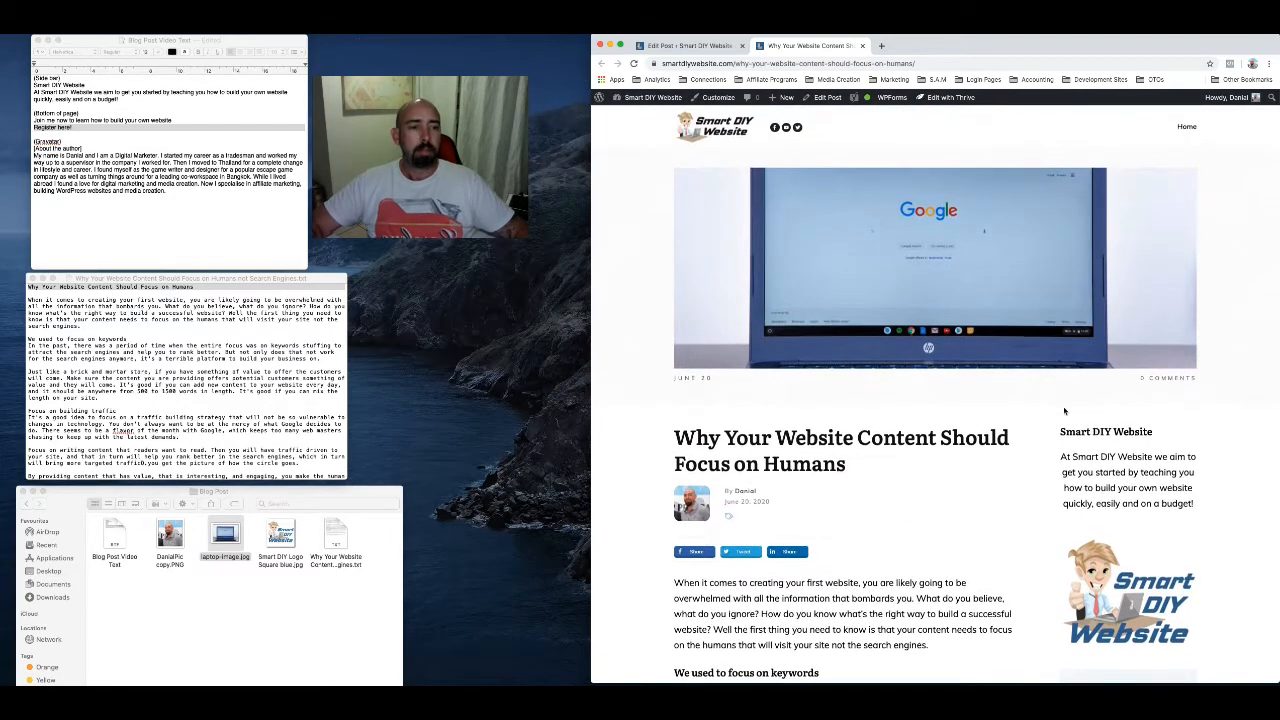
{"action": "left_click", "coordinate": [863, 46]}
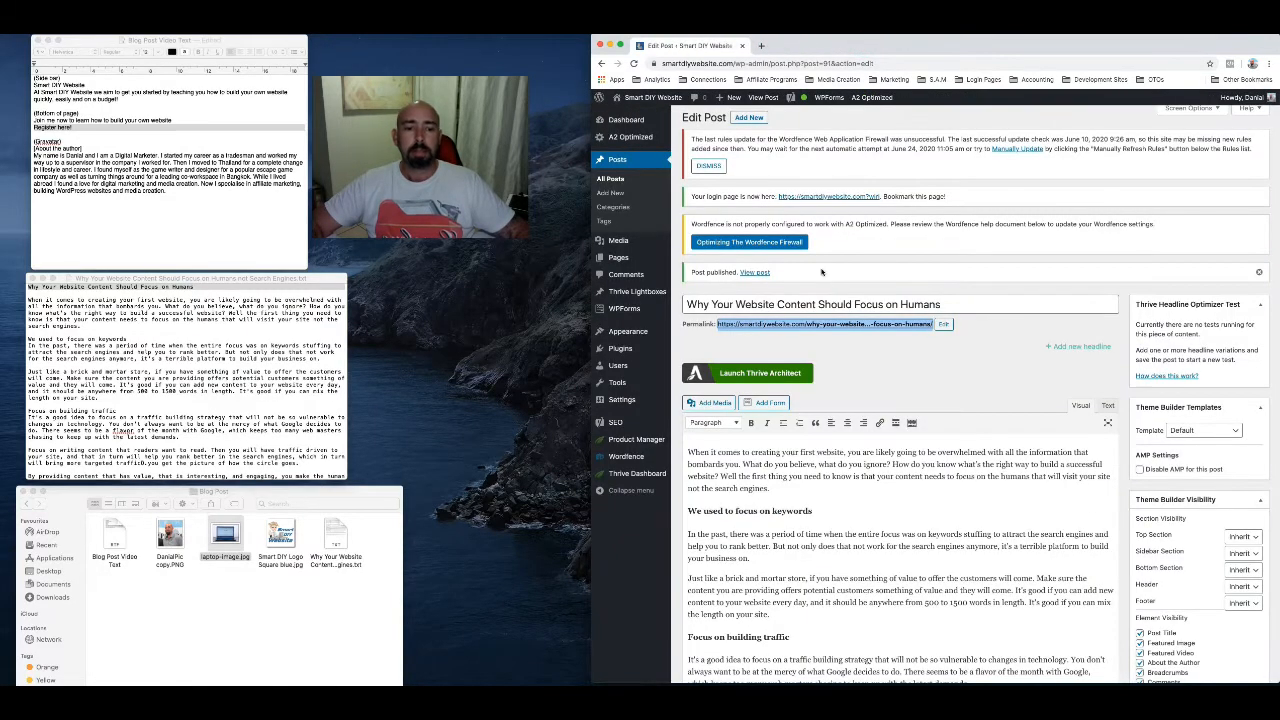
Make the "Clicking Here" link in the My Free Ebook paragraph bold and update the post
{"action": "scroll", "coordinate": [865, 510], "scroll_direction": "down", "scroll_amount": 10}
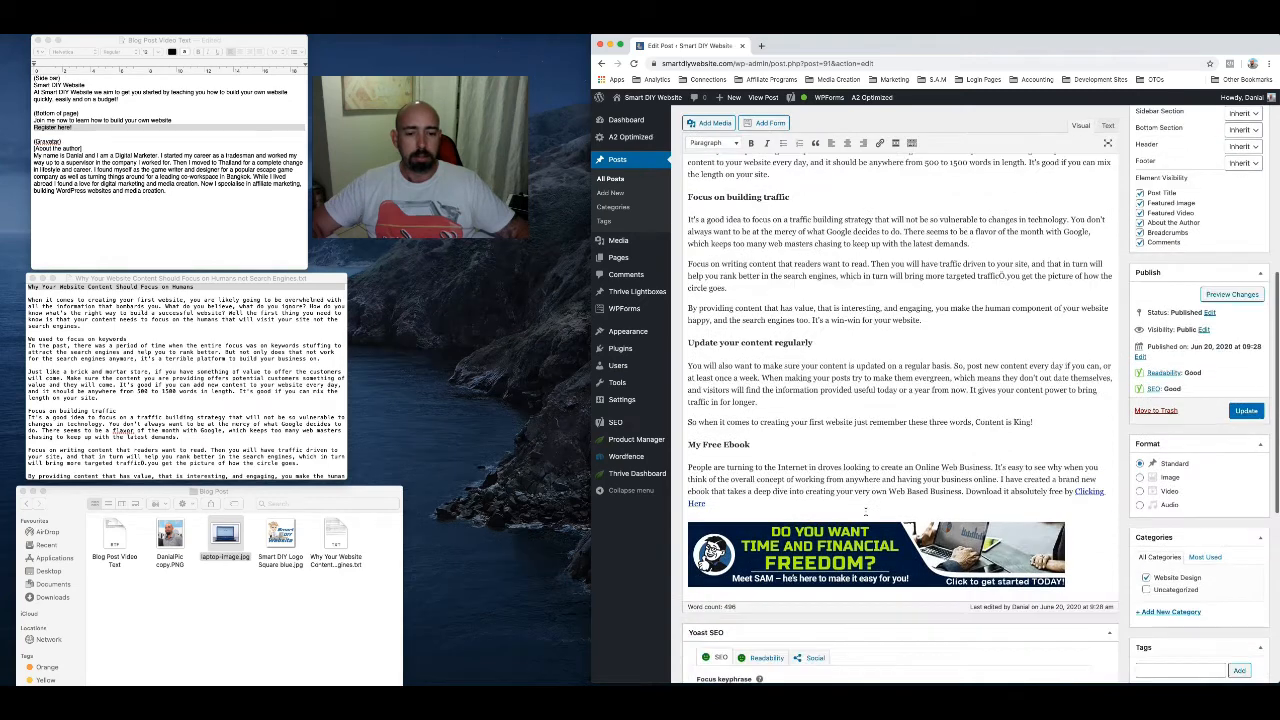
{"action": "left_click", "coordinate": [1076, 491]}
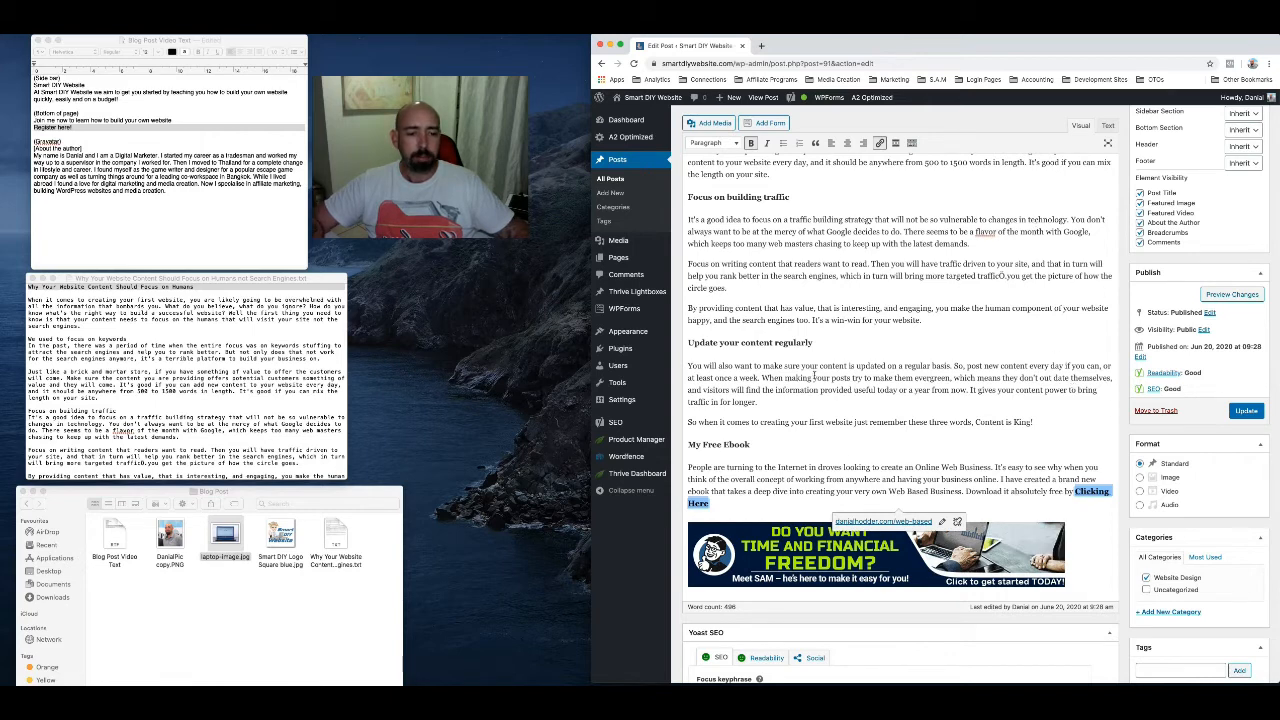
{"action": "left_click", "coordinate": [1246, 411]}
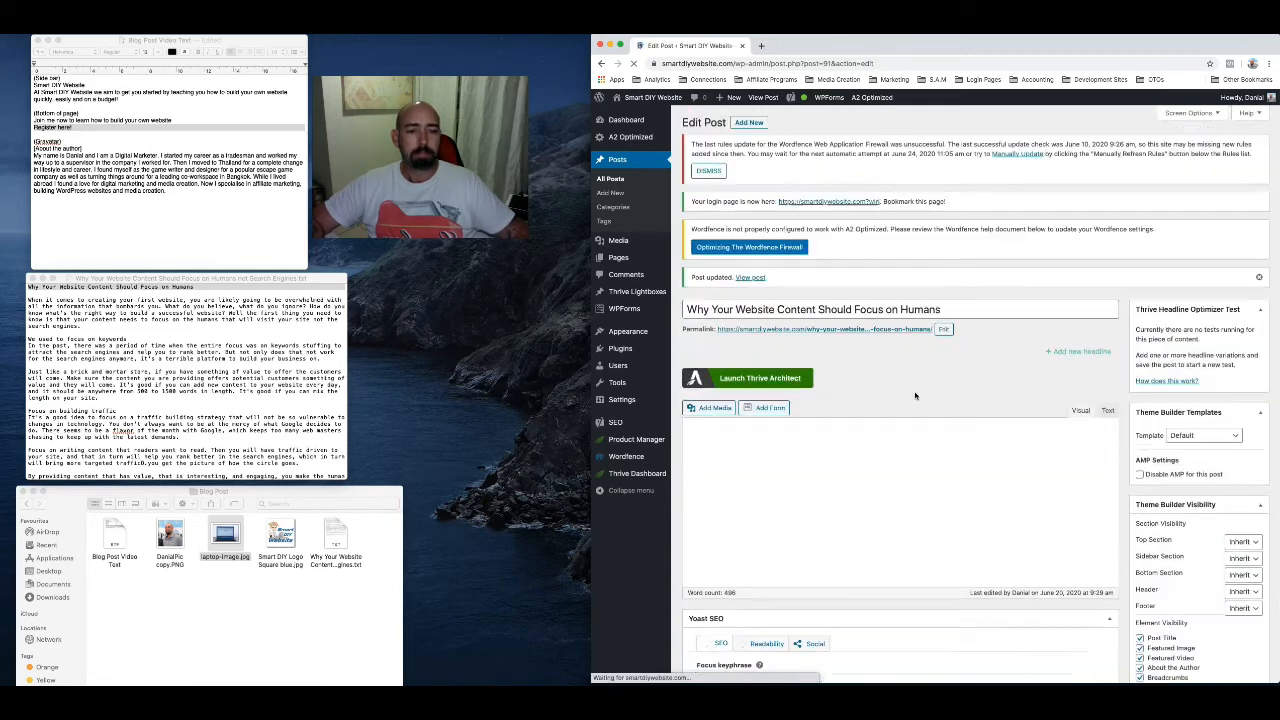
Open the updated post from its permalink in a new browser tab, check the ebook link's formatting, and close the tab
{"action": "right_click", "coordinate": [845, 333]}
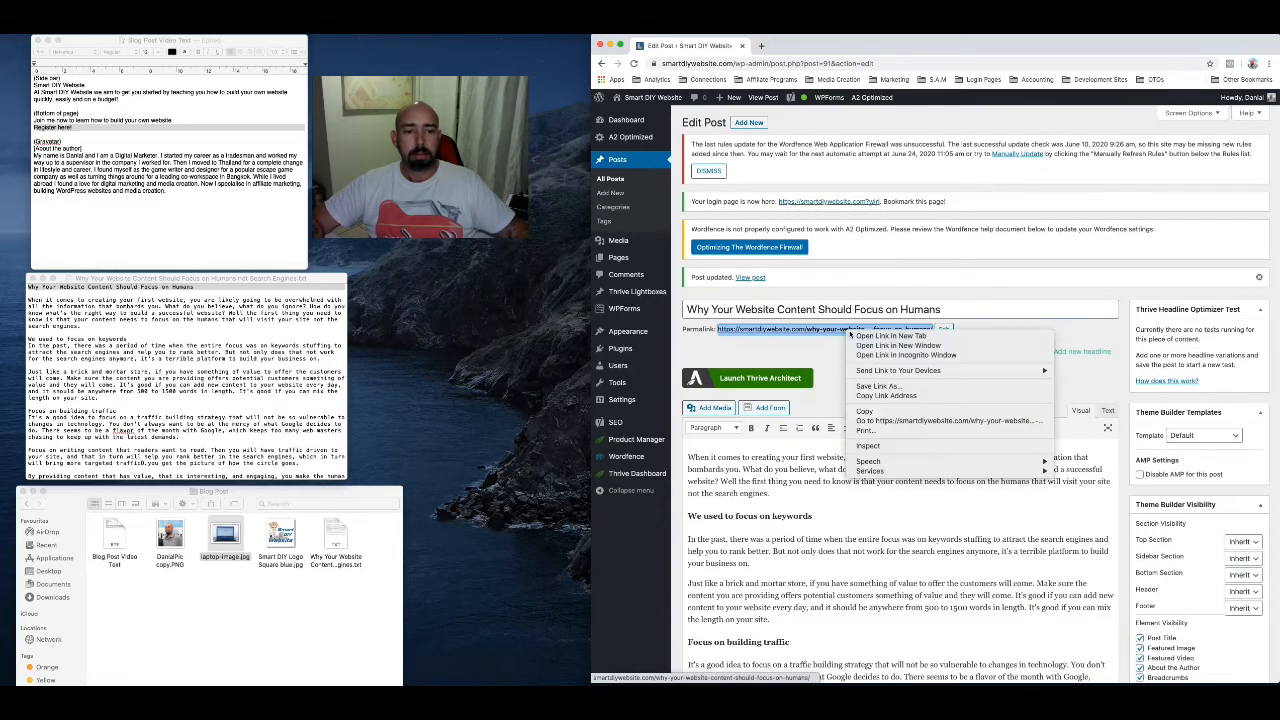
{"action": "left_click", "coordinate": [870, 341]}
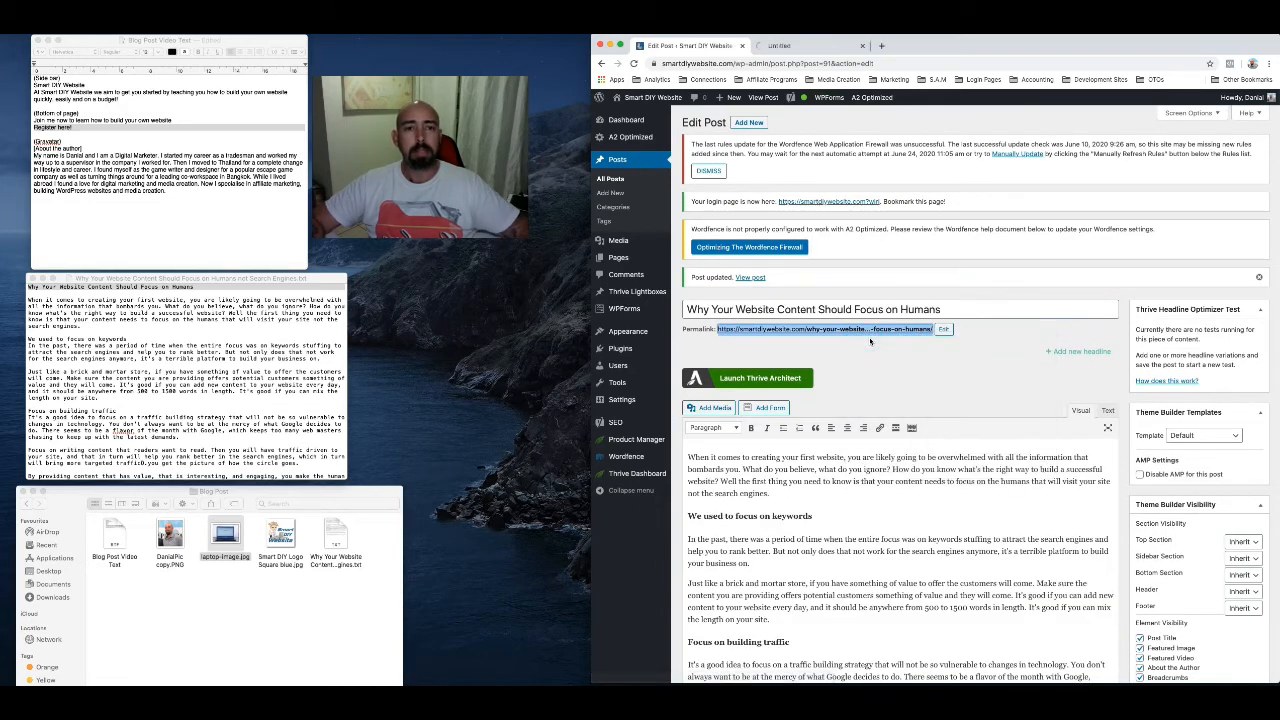
{"action": "left_click", "coordinate": [783, 46]}
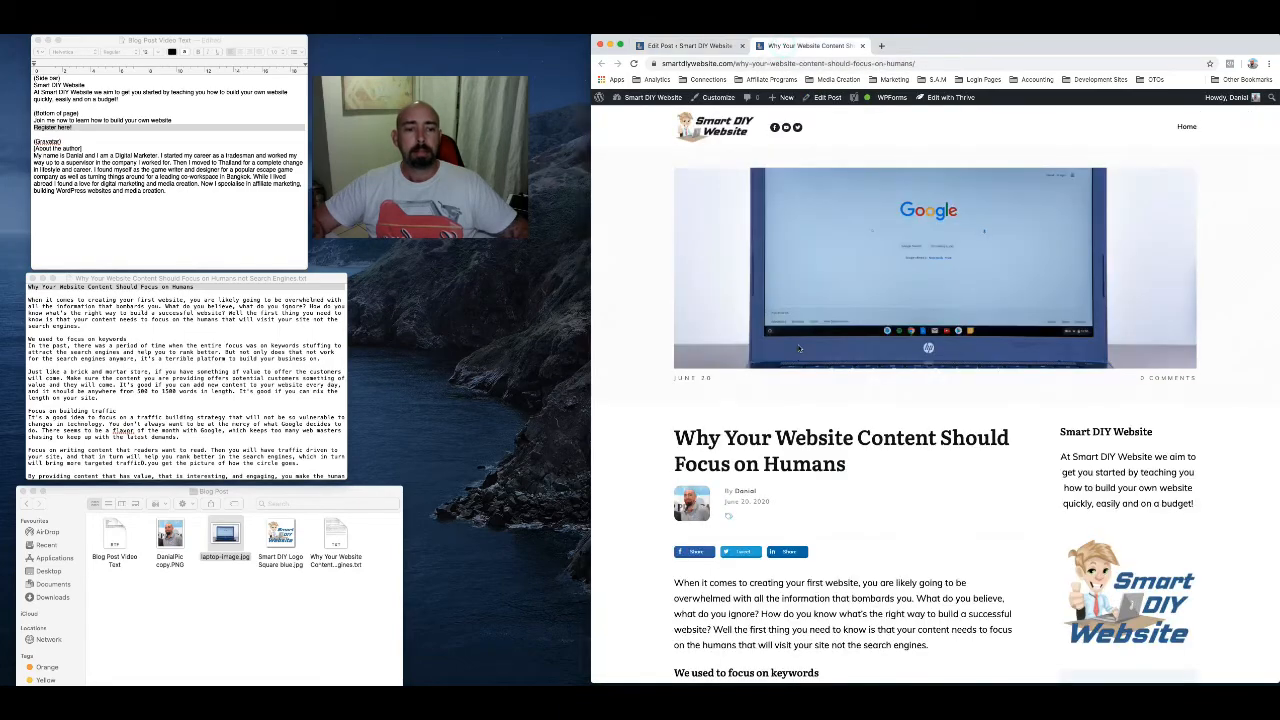
{"action": "scroll", "coordinate": [845, 440], "scroll_direction": "down", "scroll_amount": 2}
{"action": "scroll", "coordinate": [845, 440], "scroll_direction": "down", "scroll_amount": 10}
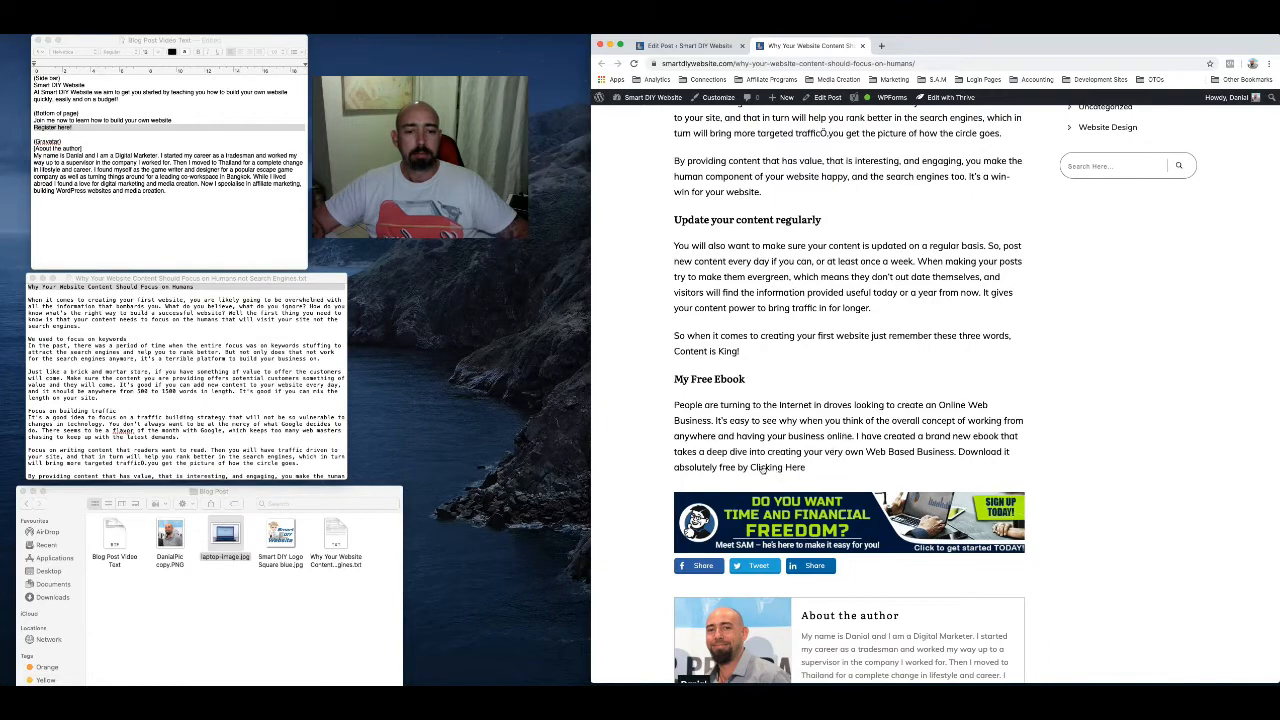
{"action": "scroll", "coordinate": [813, 450], "scroll_direction": "up", "scroll_amount": 15}
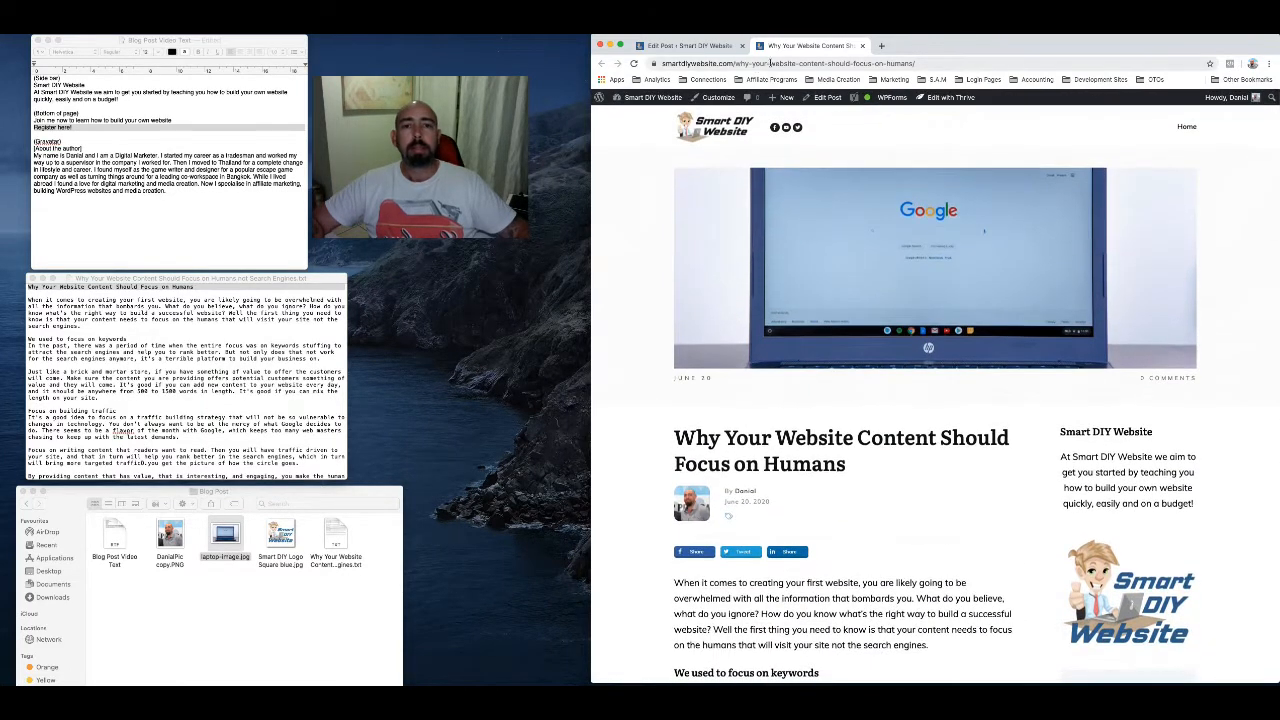
{"action": "left_click", "coordinate": [862, 46]}
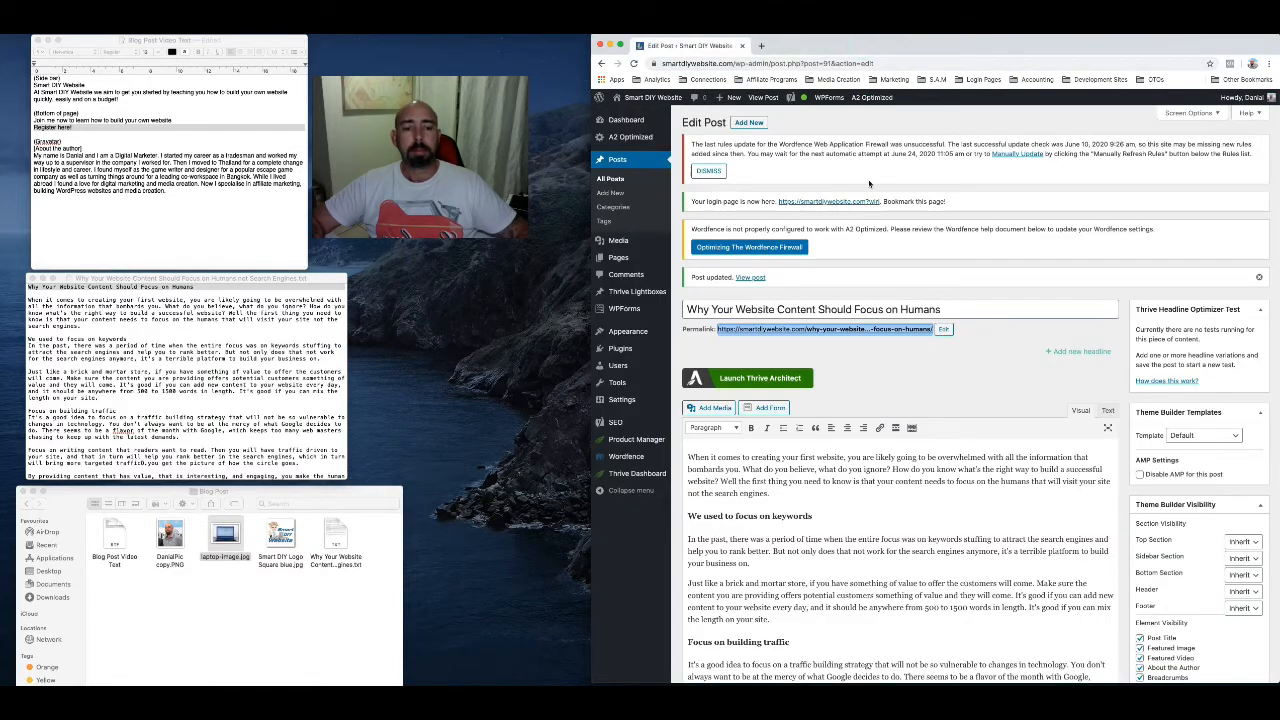
Remove the hyperlink from the bold "Clicking Here" text in the My Free Ebook paragraph
{"action": "scroll", "coordinate": [897, 560], "scroll_direction": "down", "scroll_amount": 5}
{"action": "scroll", "coordinate": [896, 560], "scroll_direction": "down", "scroll_amount": 5}
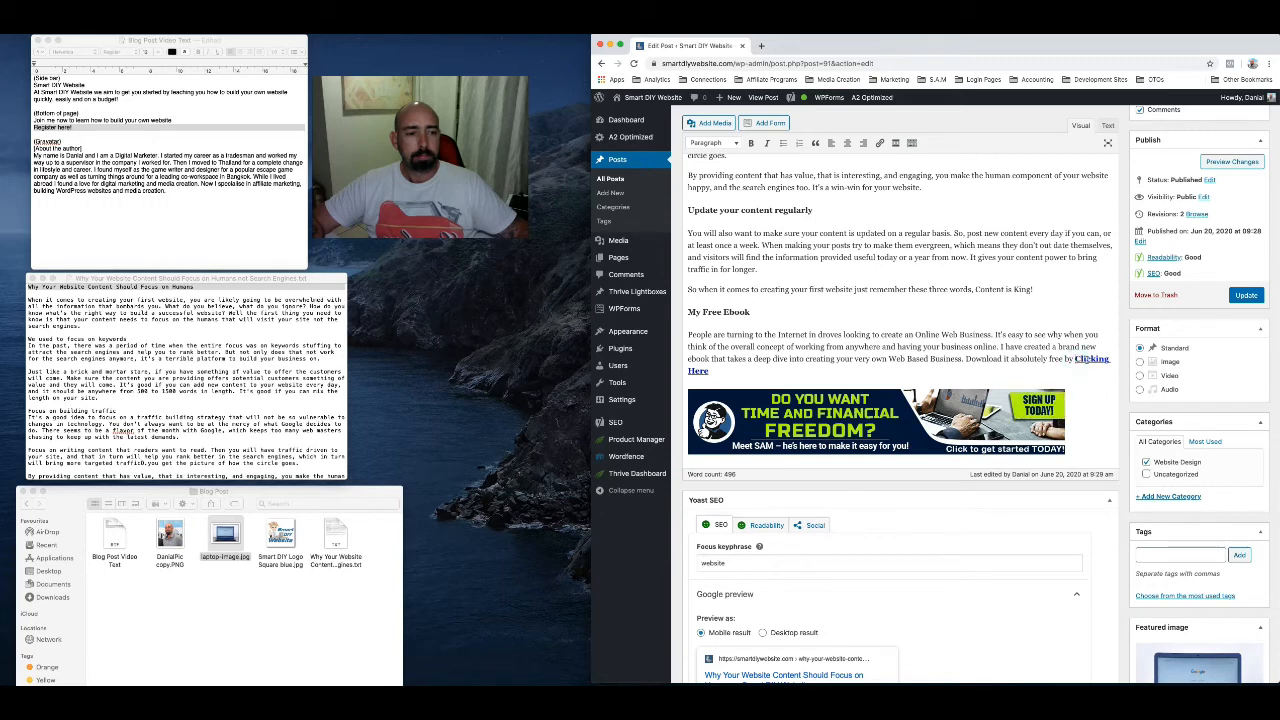
{"action": "left_click", "coordinate": [1077, 358]}
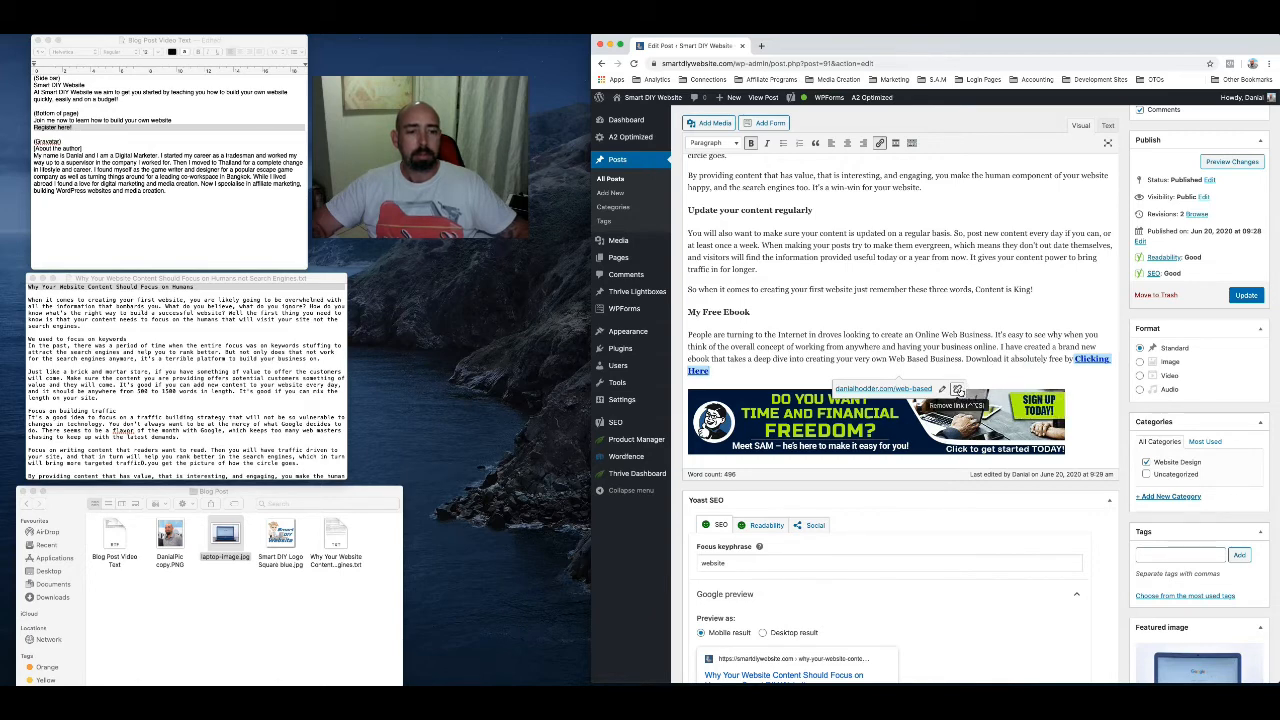
{"action": "left_click", "coordinate": [957, 390]}
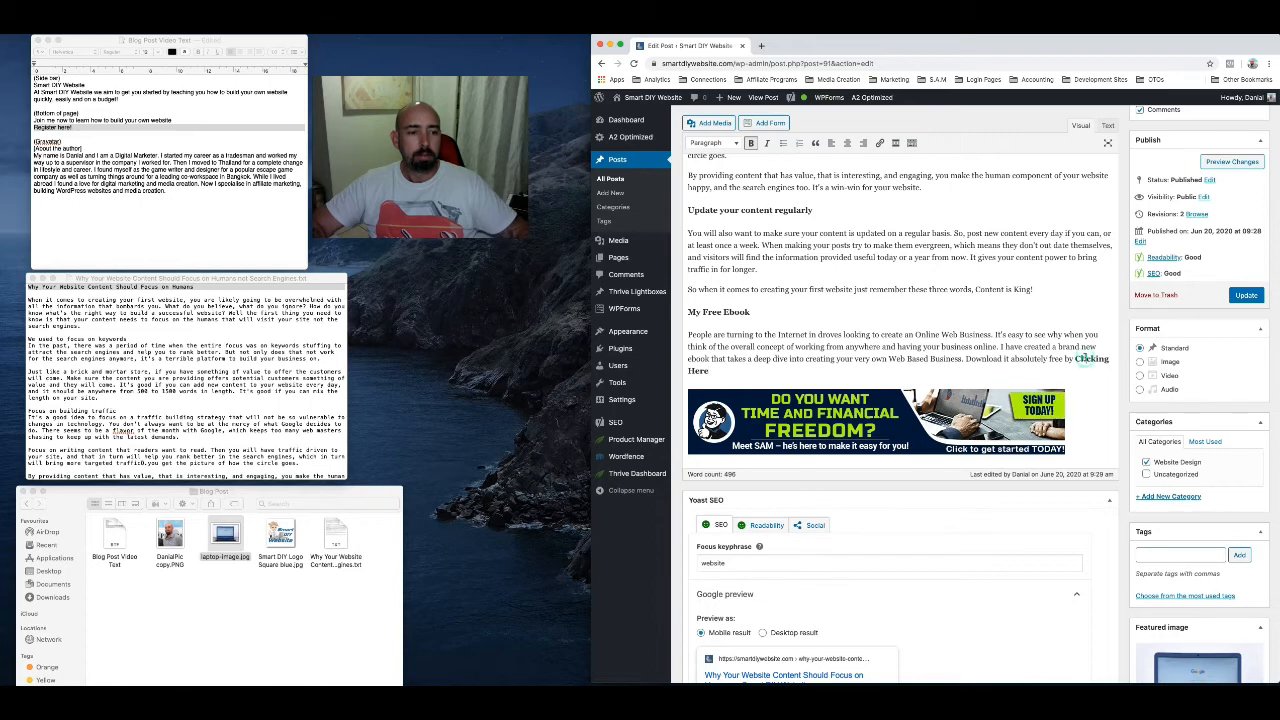
Link the bold "Clicking Here" text to the ebook URL copied from the blog post text file, and update the post
{"action": "left_click_drag", "start_coordinate": [1076, 358], "coordinate": [1079, 366]}
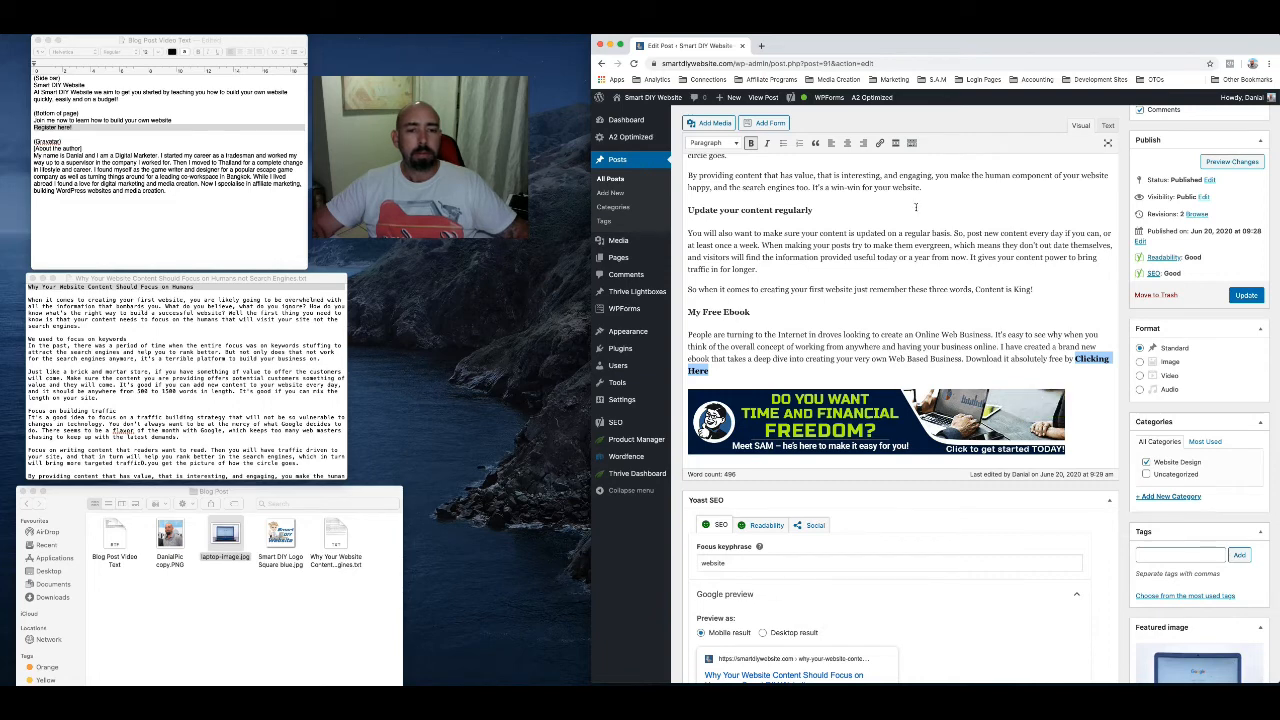
{"action": "left_click", "coordinate": [880, 143]}
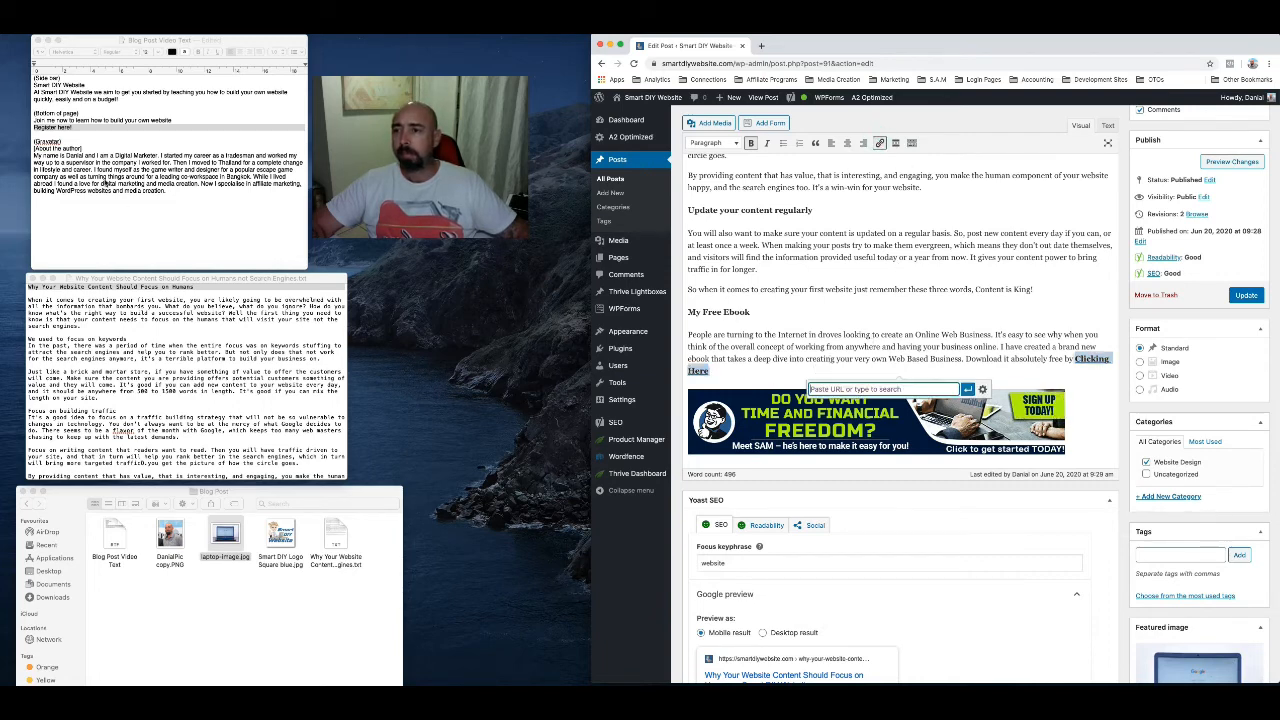
{"action": "scroll", "coordinate": [150, 397], "scroll_direction": "down", "scroll_amount": 10}
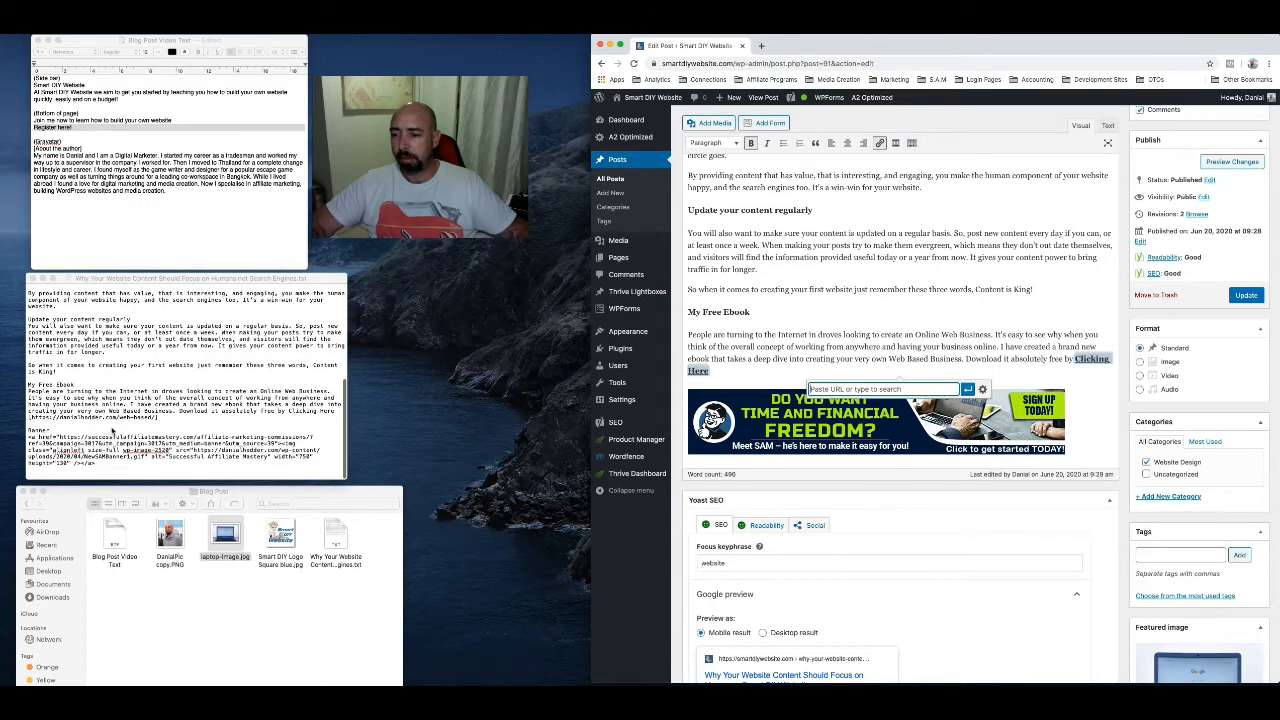
{"action": "left_click", "coordinate": [108, 420]}
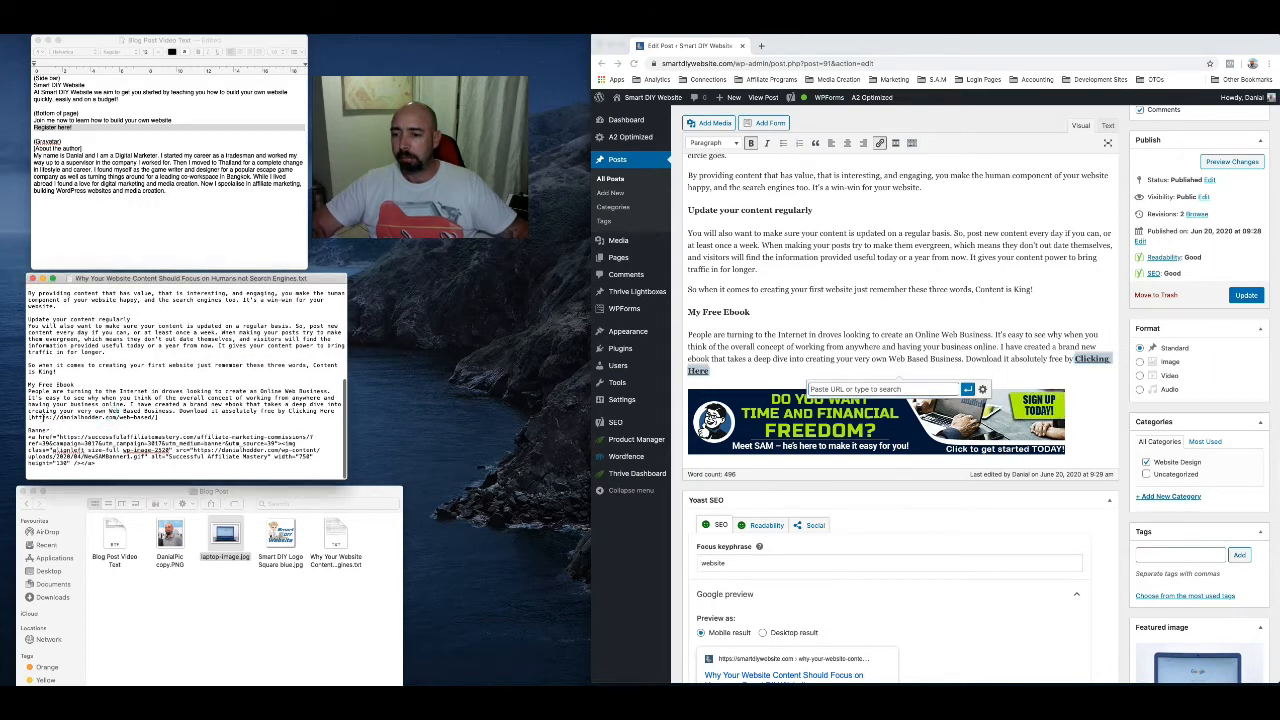
{"action": "left_click_drag", "start_coordinate": [30, 417], "coordinate": [156, 417]}
{"action": "key", "text": "super+c"}
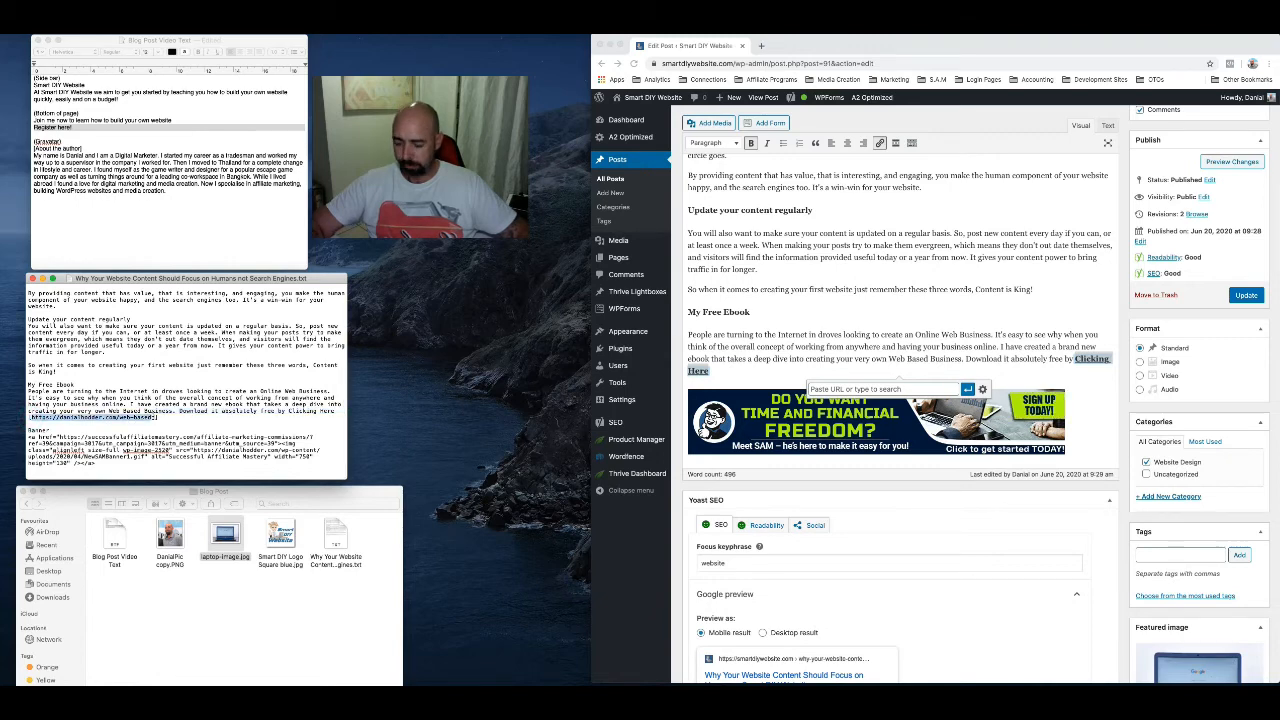
{"action": "left_click", "coordinate": [838, 389]}
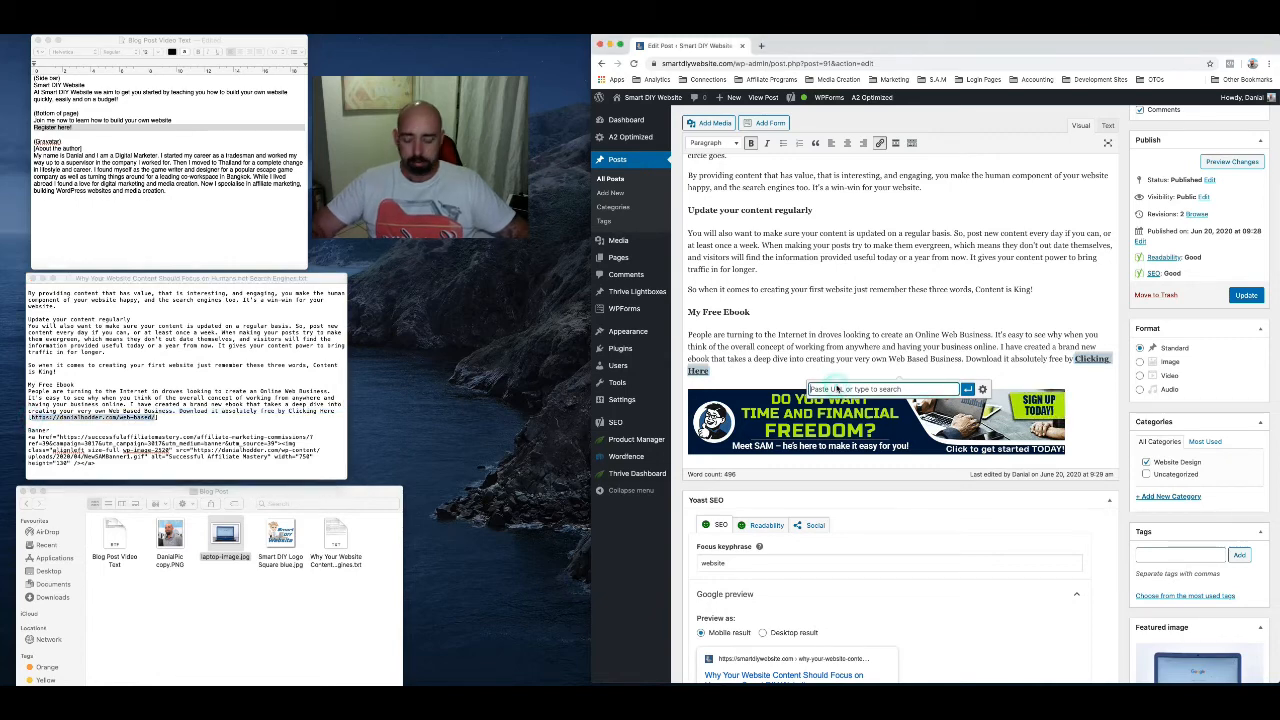
{"action": "key", "text": "super+v"}
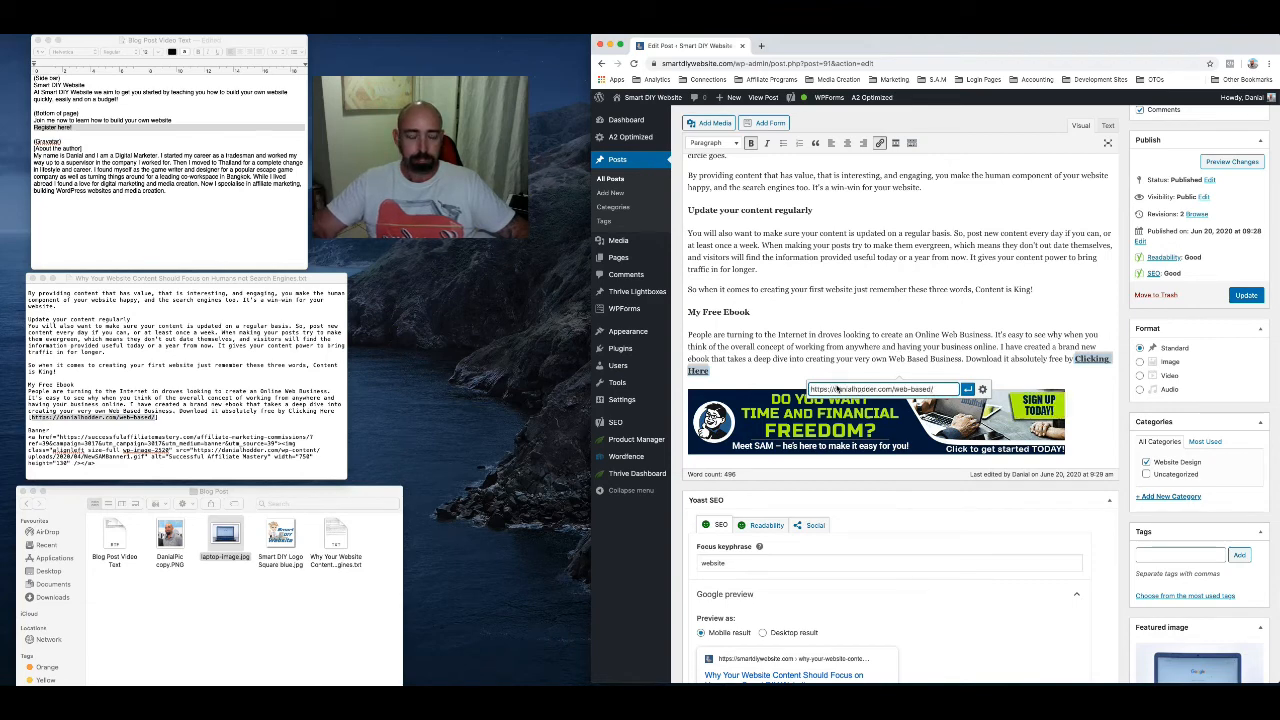
{"action": "left_click", "coordinate": [968, 390]}
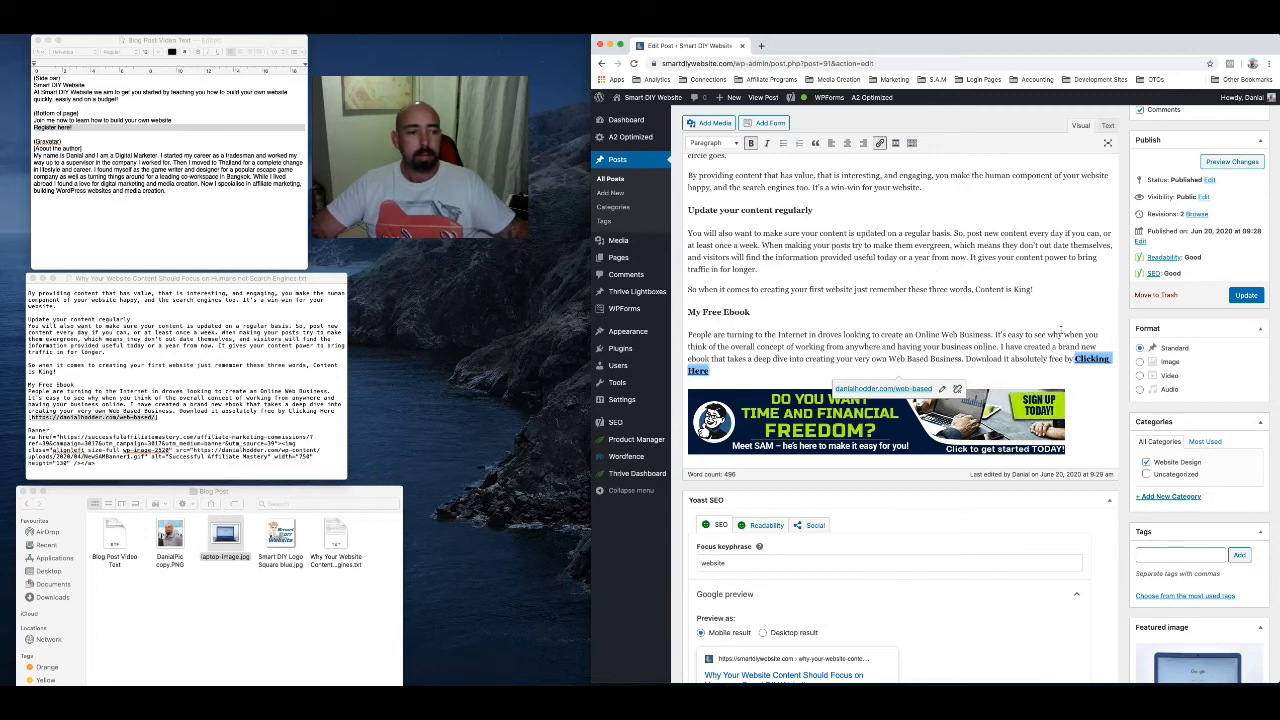
{"action": "left_click", "coordinate": [1240, 297]}
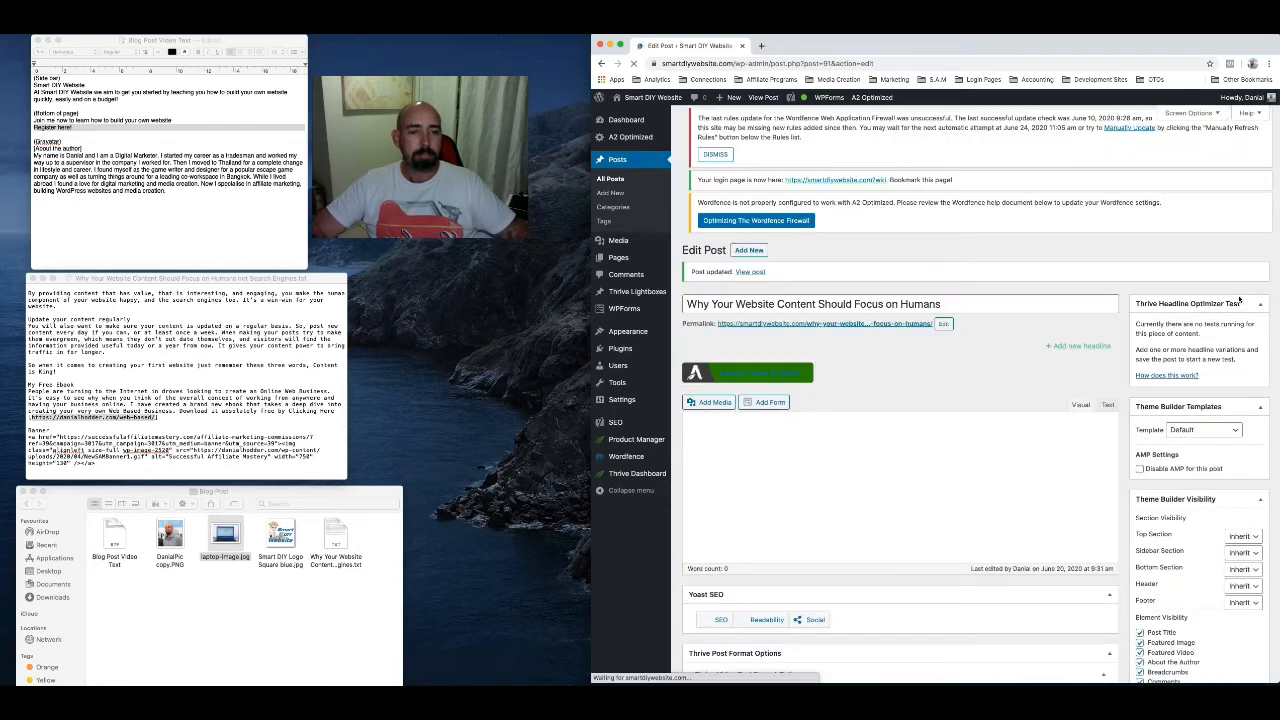
Open the updated post from its permalink in a new browser tab and check the "Clicking Here" link, banner, comment form and footer
{"action": "right_click", "coordinate": [850, 325]}
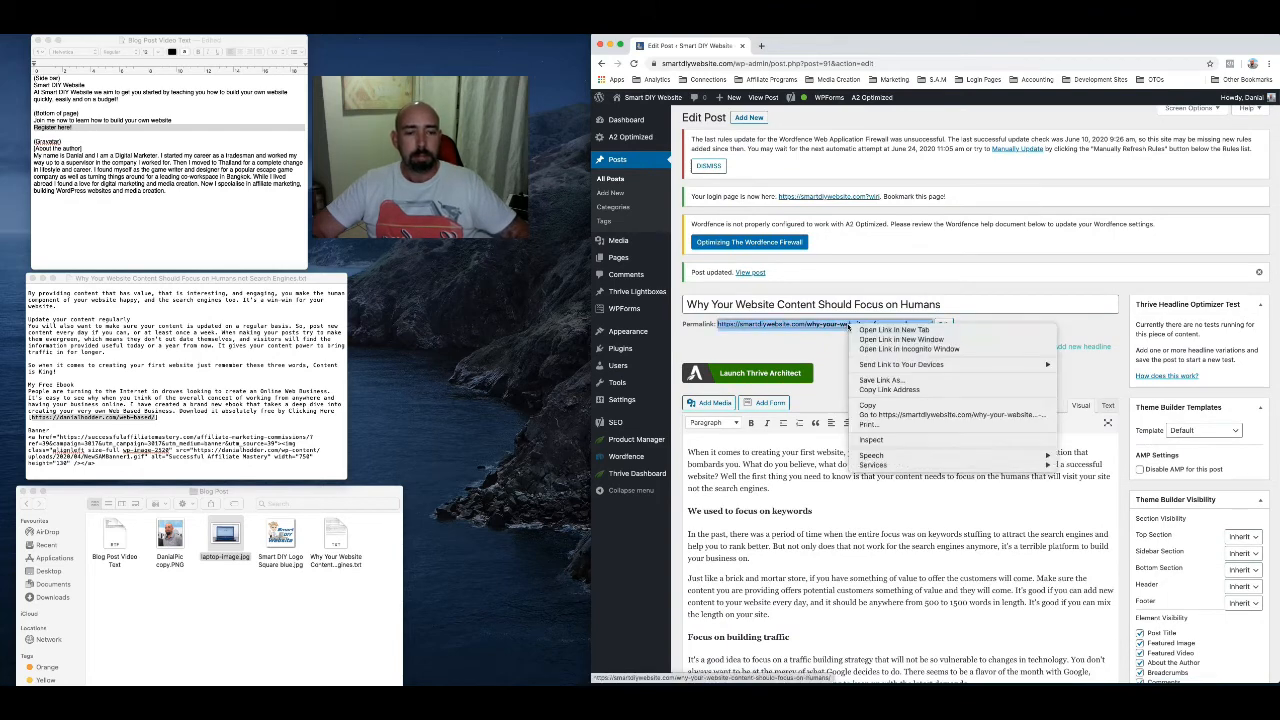
{"action": "mouse_move", "coordinate": [870, 366]}
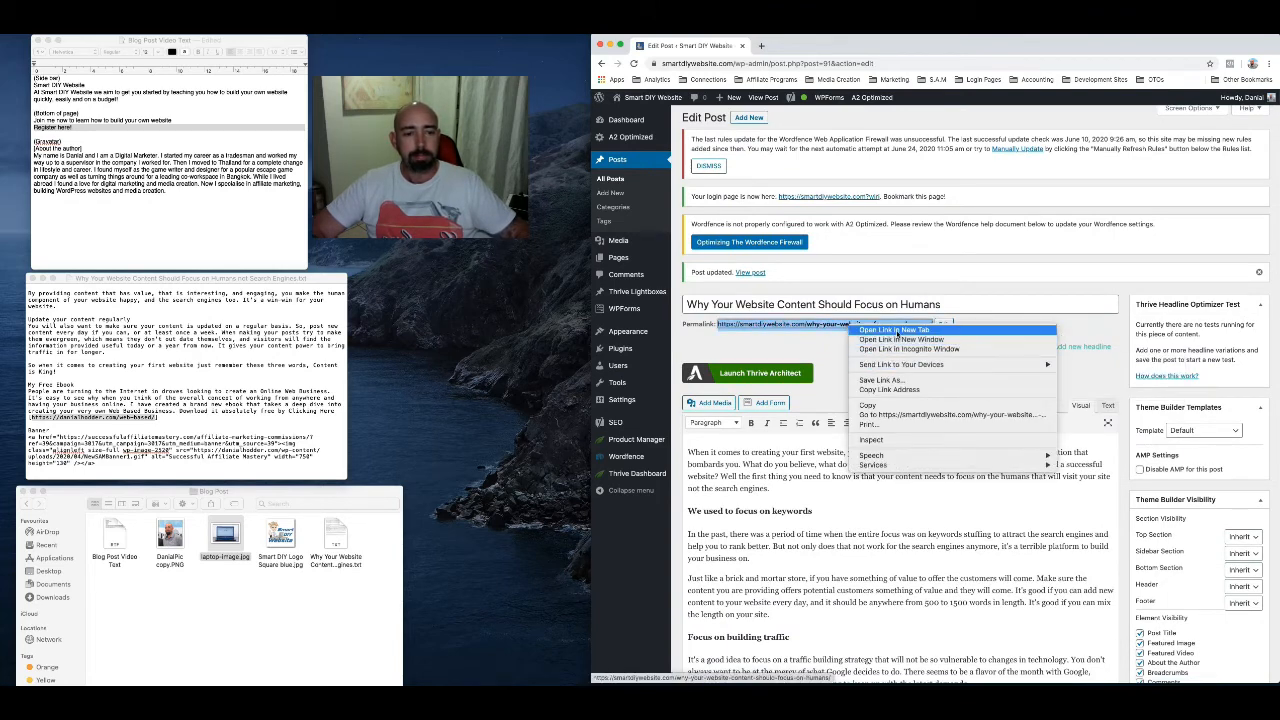
{"action": "left_click", "coordinate": [893, 330]}
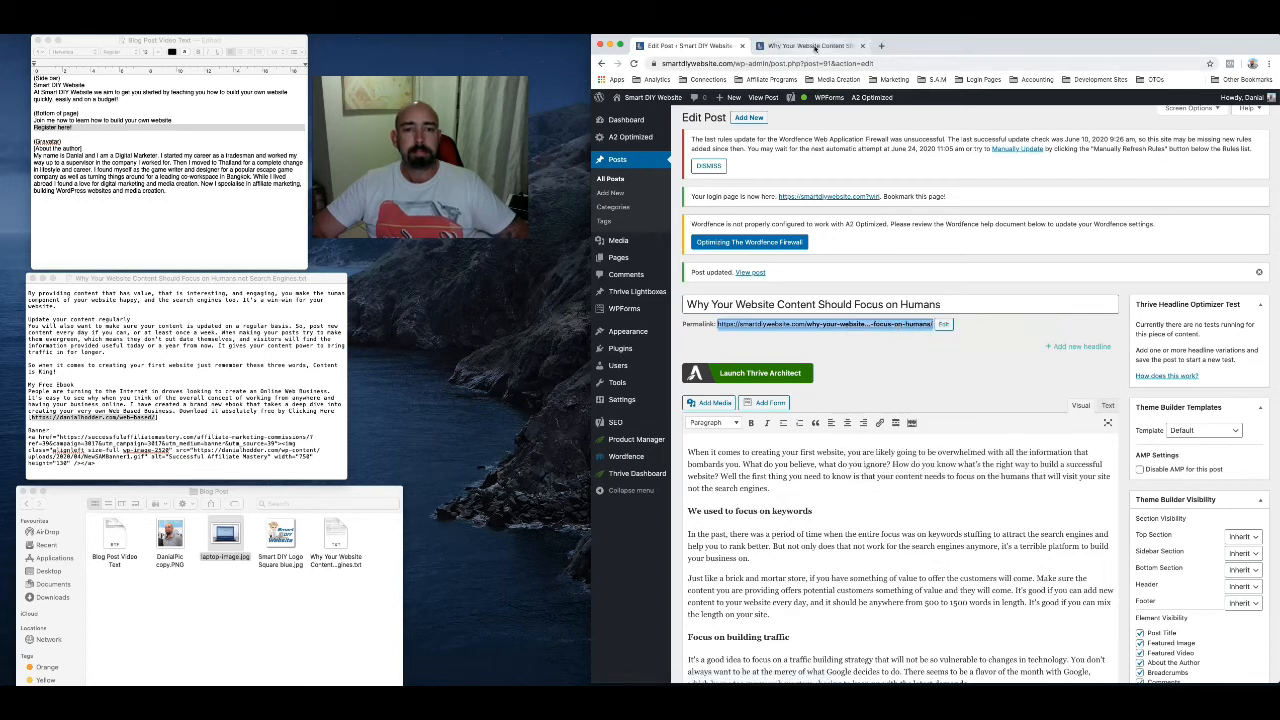
{"action": "left_click", "coordinate": [814, 46]}
{"action": "scroll", "coordinate": [890, 415], "scroll_direction": "down", "scroll_amount": 15}
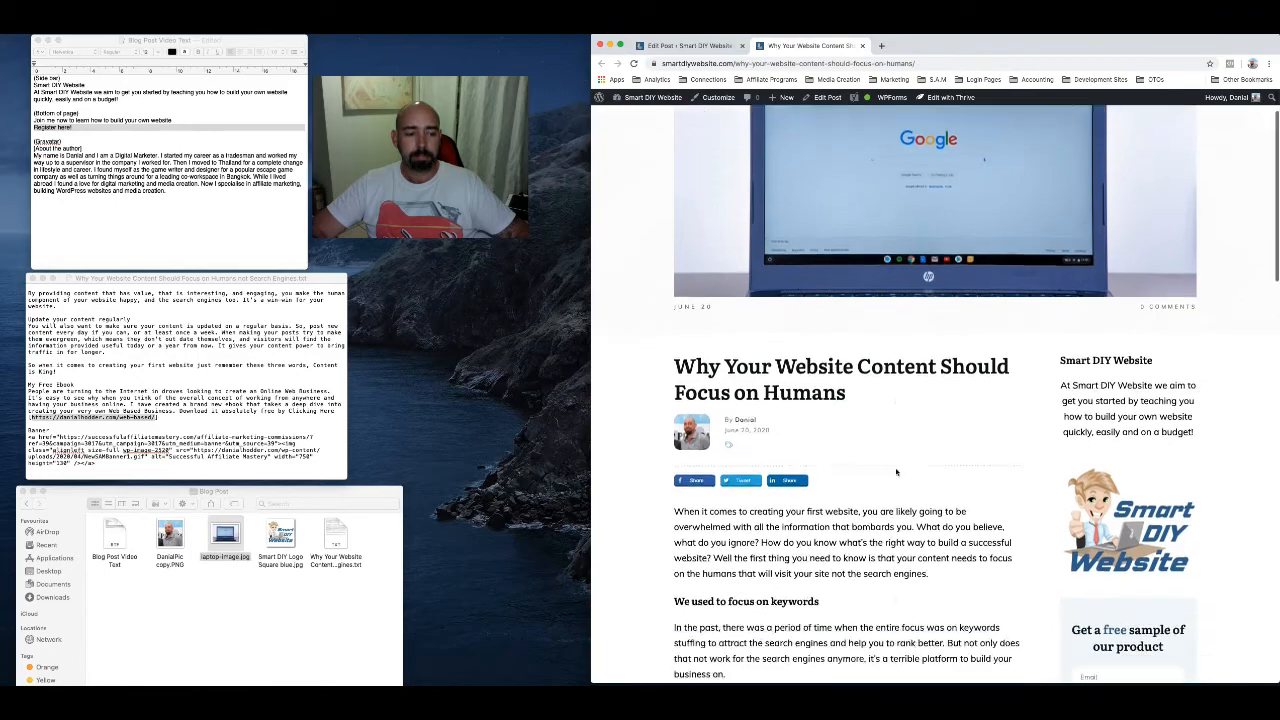
{"action": "scroll", "coordinate": [895, 463], "scroll_direction": "down", "scroll_amount": 2}
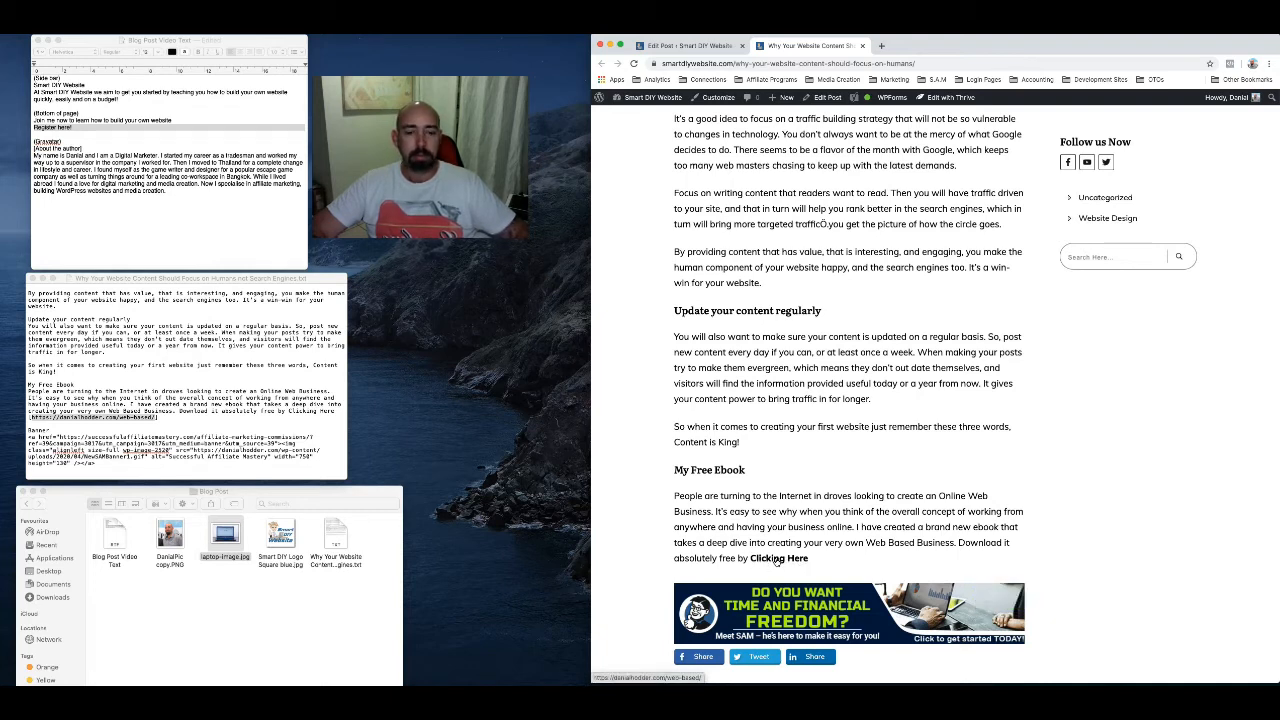
{"action": "scroll", "coordinate": [777, 562], "scroll_direction": "down", "scroll_amount": 1}
{"action": "scroll", "coordinate": [777, 562], "scroll_direction": "down", "scroll_amount": 1}
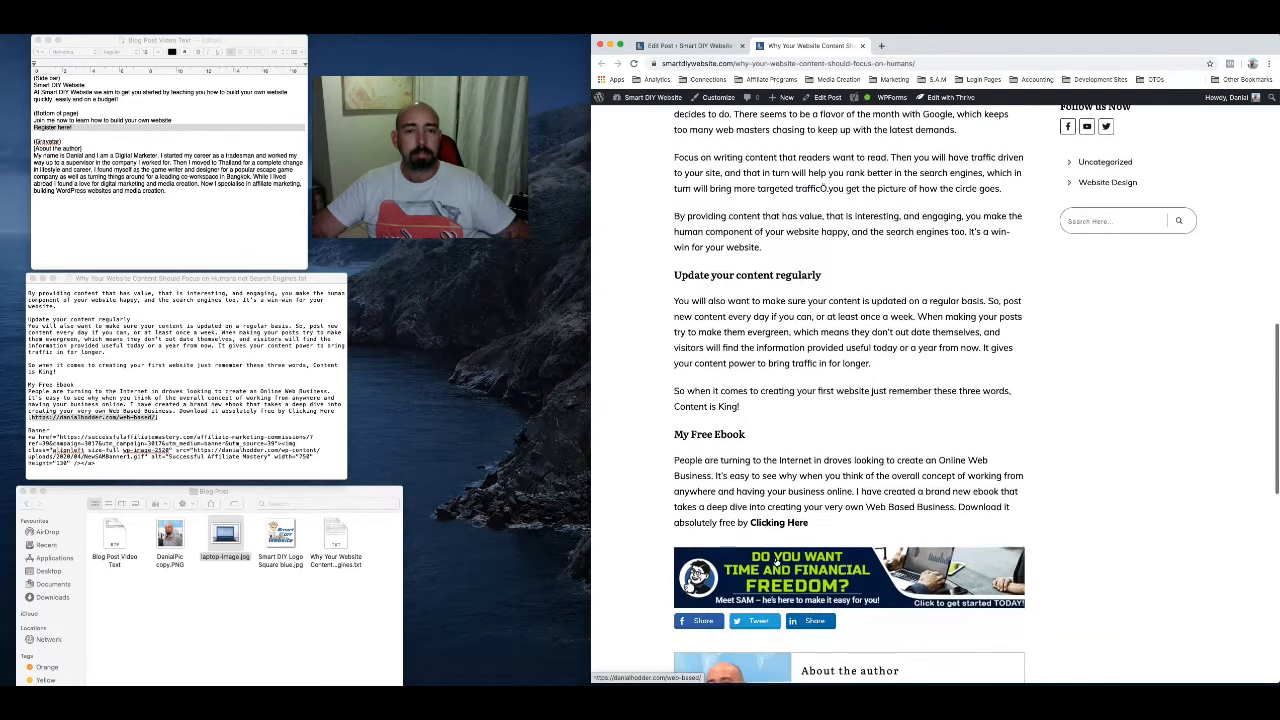
{"action": "scroll", "coordinate": [777, 562], "scroll_direction": "up", "scroll_amount": 3}
{"action": "scroll", "coordinate": [777, 562], "scroll_direction": "down", "scroll_amount": 5}
{"action": "scroll", "coordinate": [777, 562], "scroll_direction": "down", "scroll_amount": 5}
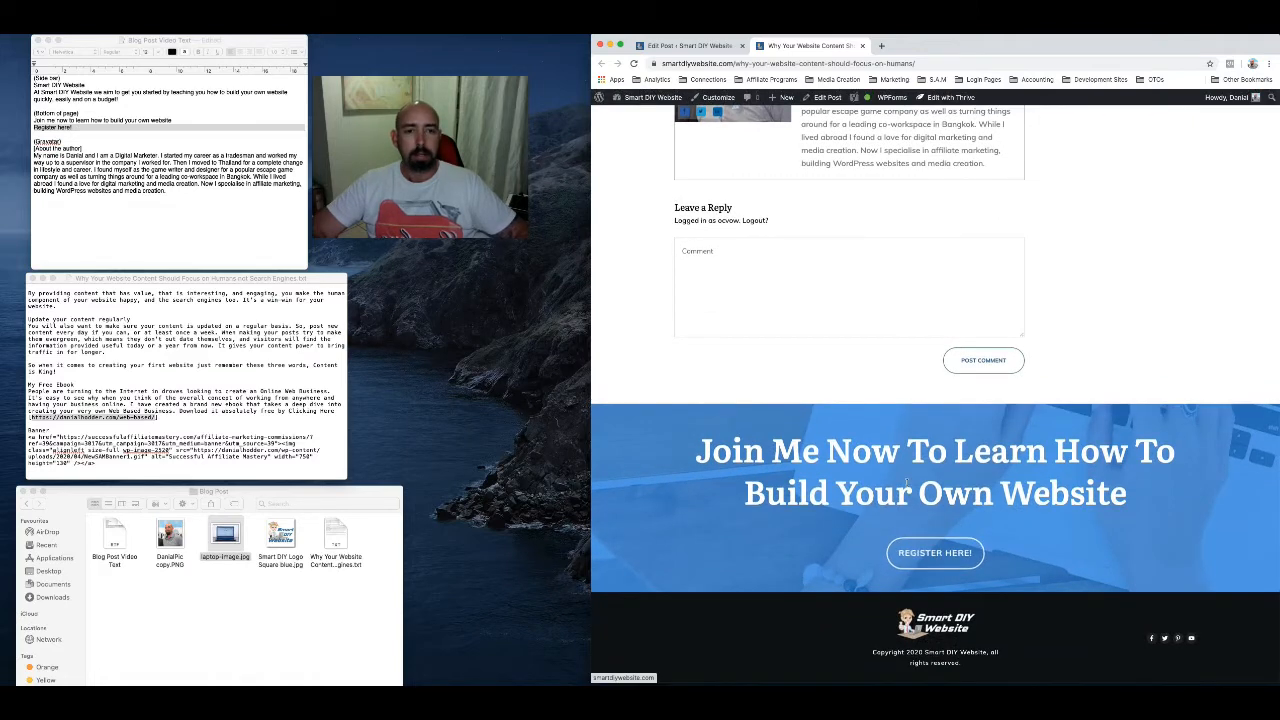
Follow the "Register Here!" link below the post and look over the Smart DIY Website homepage sections
{"action": "left_click", "coordinate": [929, 561]}
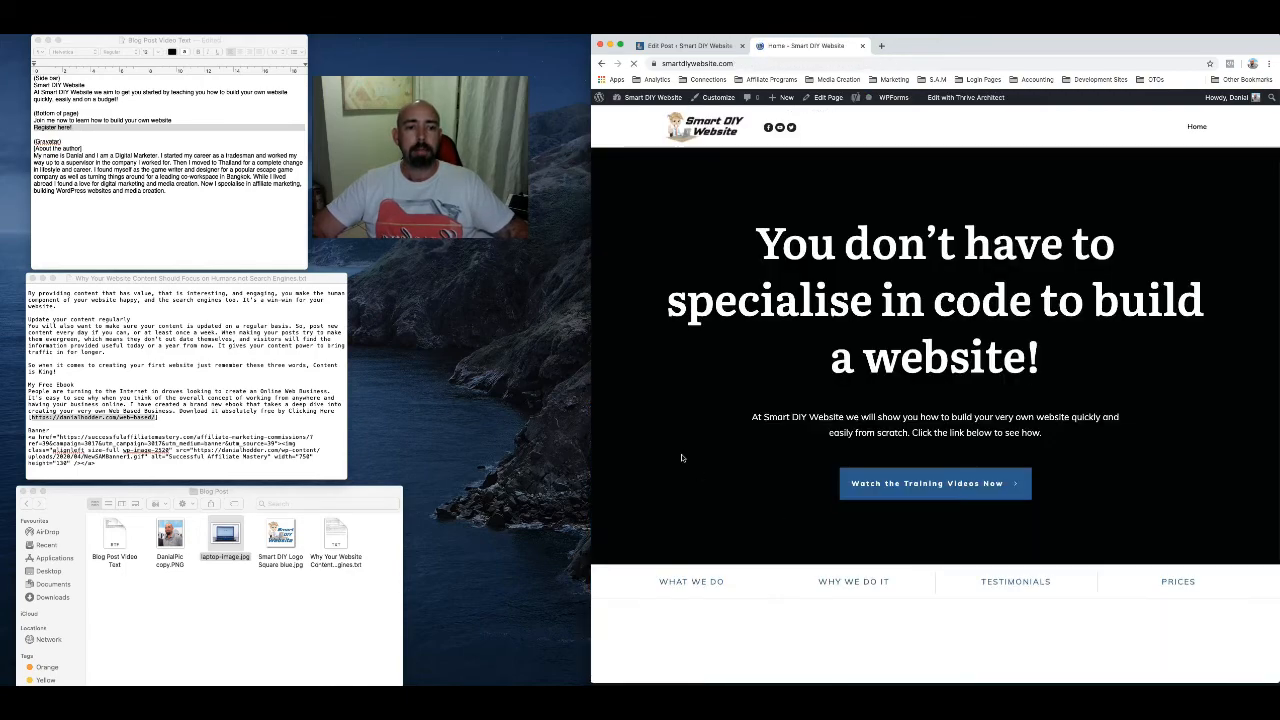
{"action": "scroll", "coordinate": [682, 458], "scroll_direction": "down", "scroll_amount": 5}
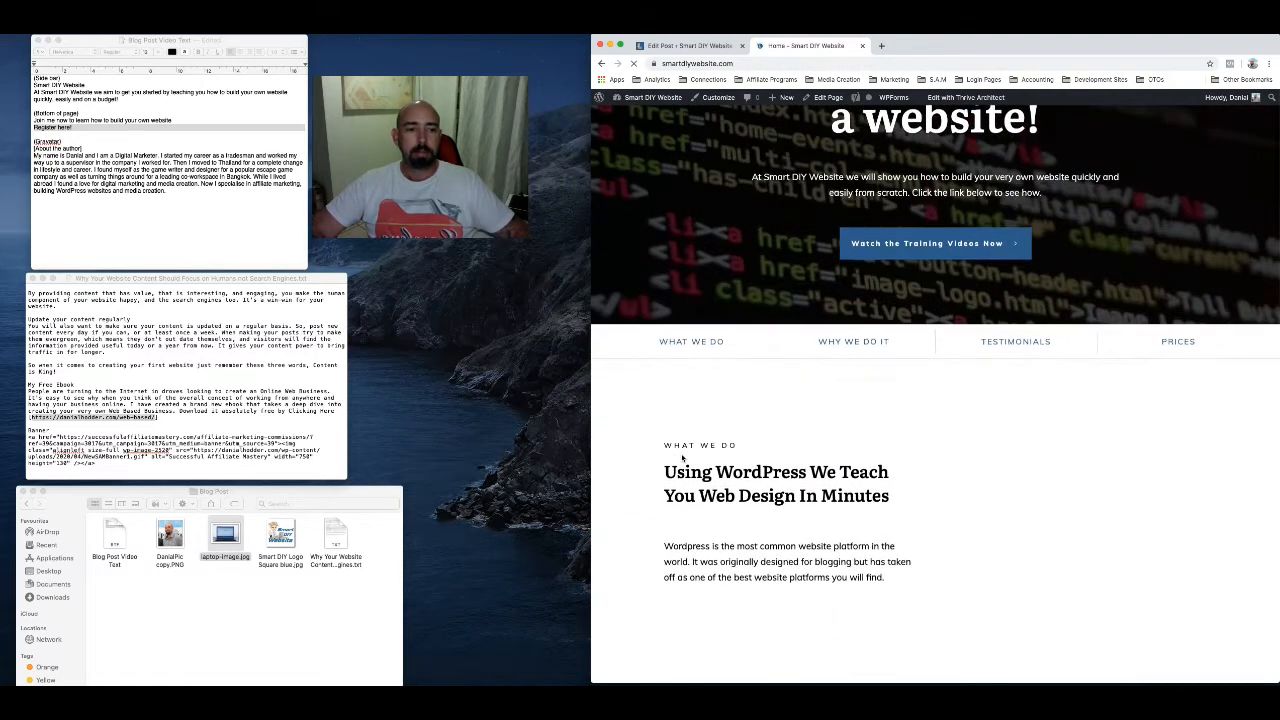
{"action": "scroll", "coordinate": [682, 458], "scroll_direction": "down", "scroll_amount": 8}
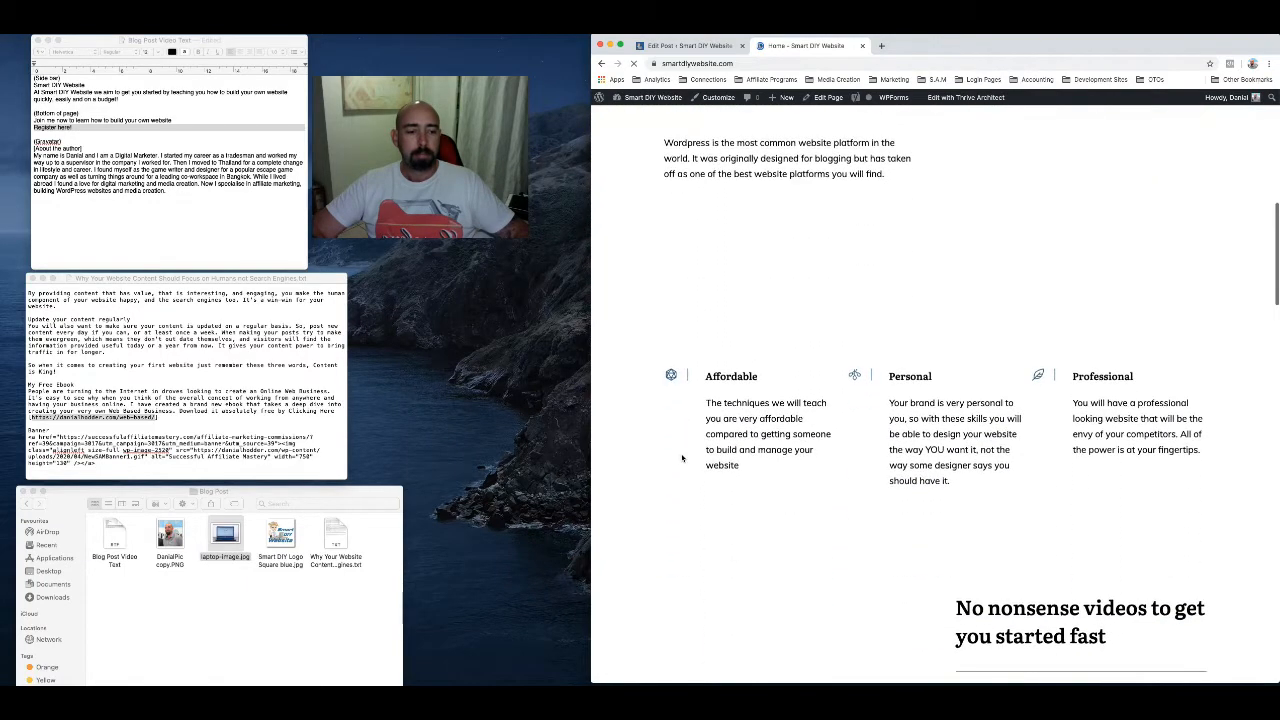
Close the Smart DIY Website homepage tab and review the post's text, My Free Ebook link, banner and publish settings in the post editor
{"action": "scroll", "coordinate": [682, 458], "scroll_direction": "up", "scroll_amount": 12}
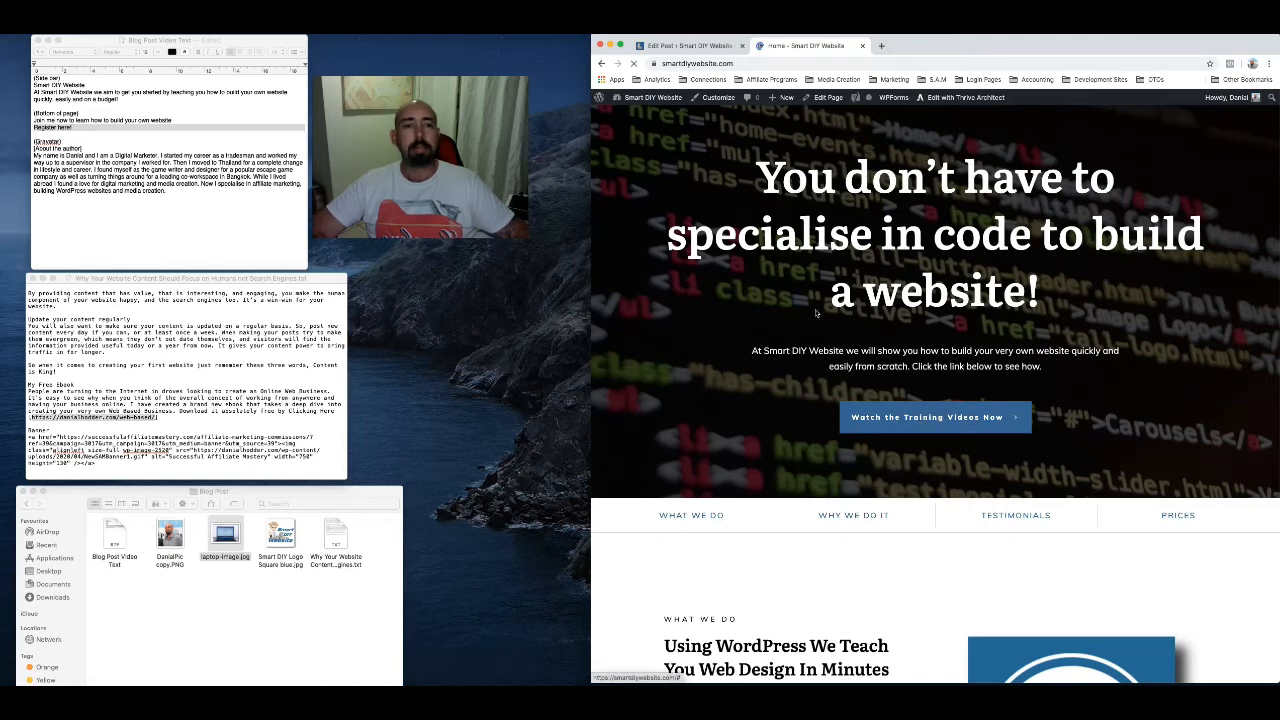
{"action": "left_click", "coordinate": [863, 46]}
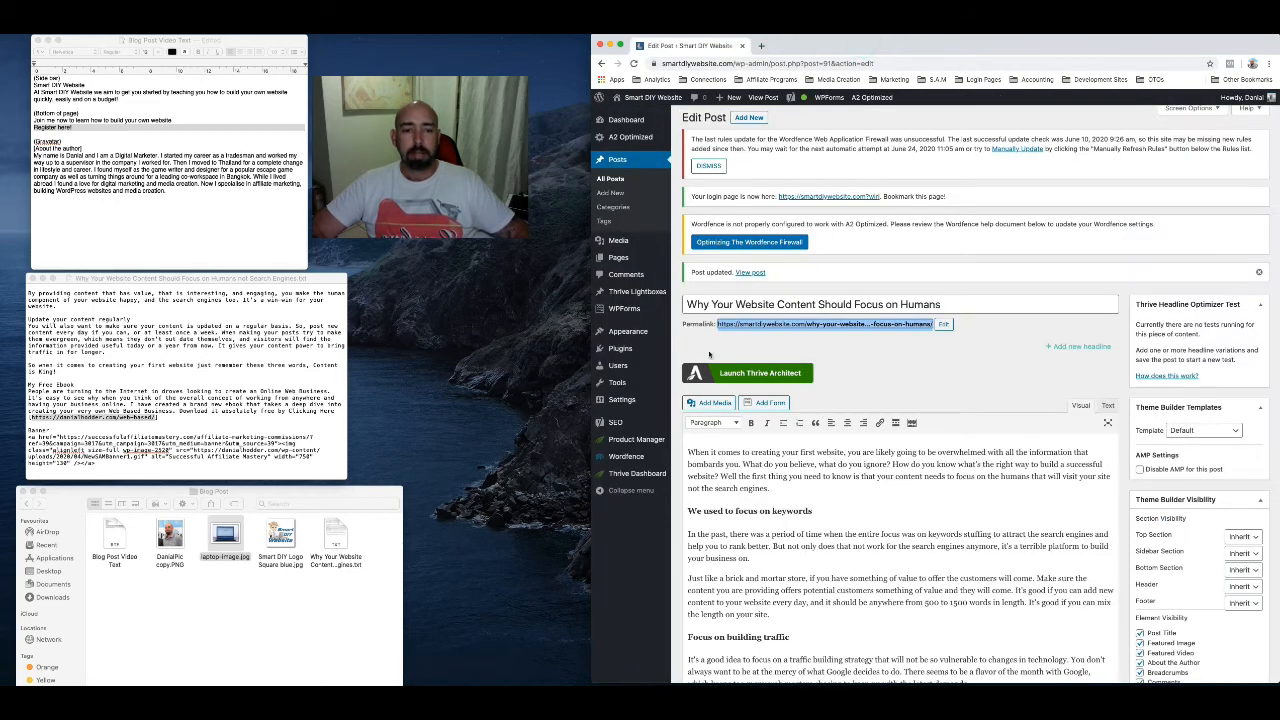
{"action": "scroll", "coordinate": [876, 428], "scroll_direction": "down", "scroll_amount": 5}
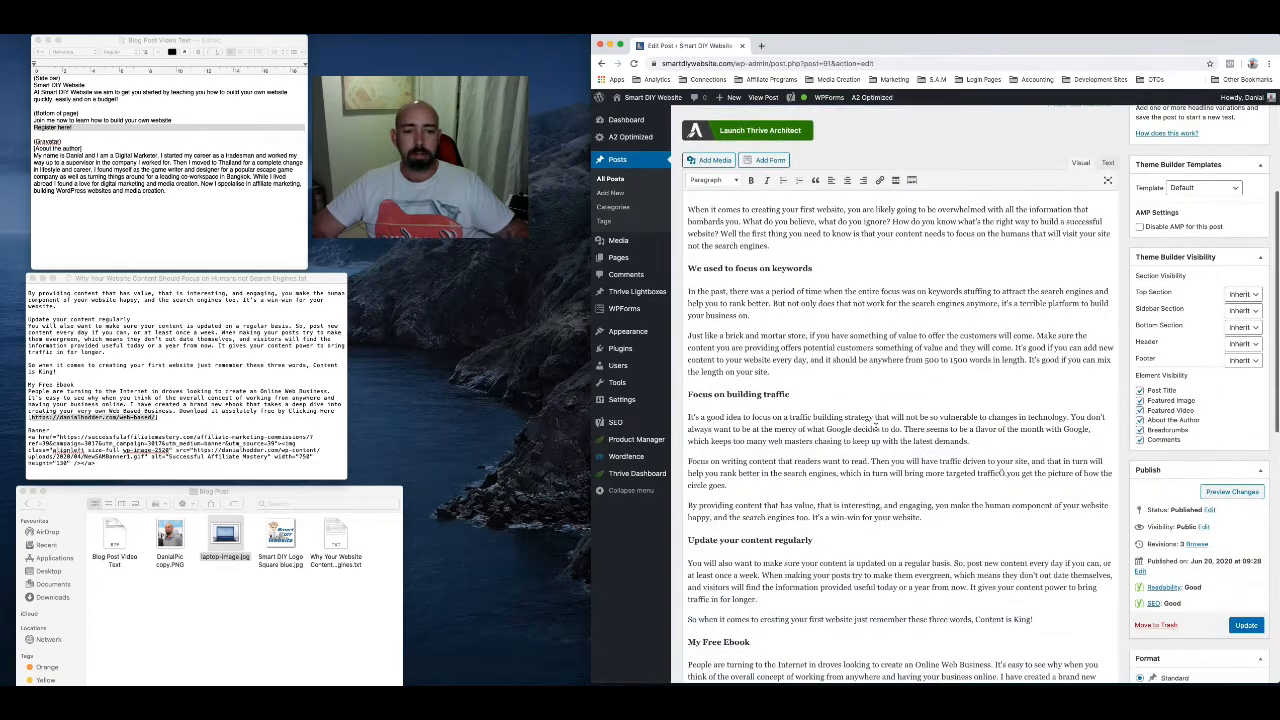
{"action": "scroll", "coordinate": [876, 424], "scroll_direction": "down", "scroll_amount": 2}
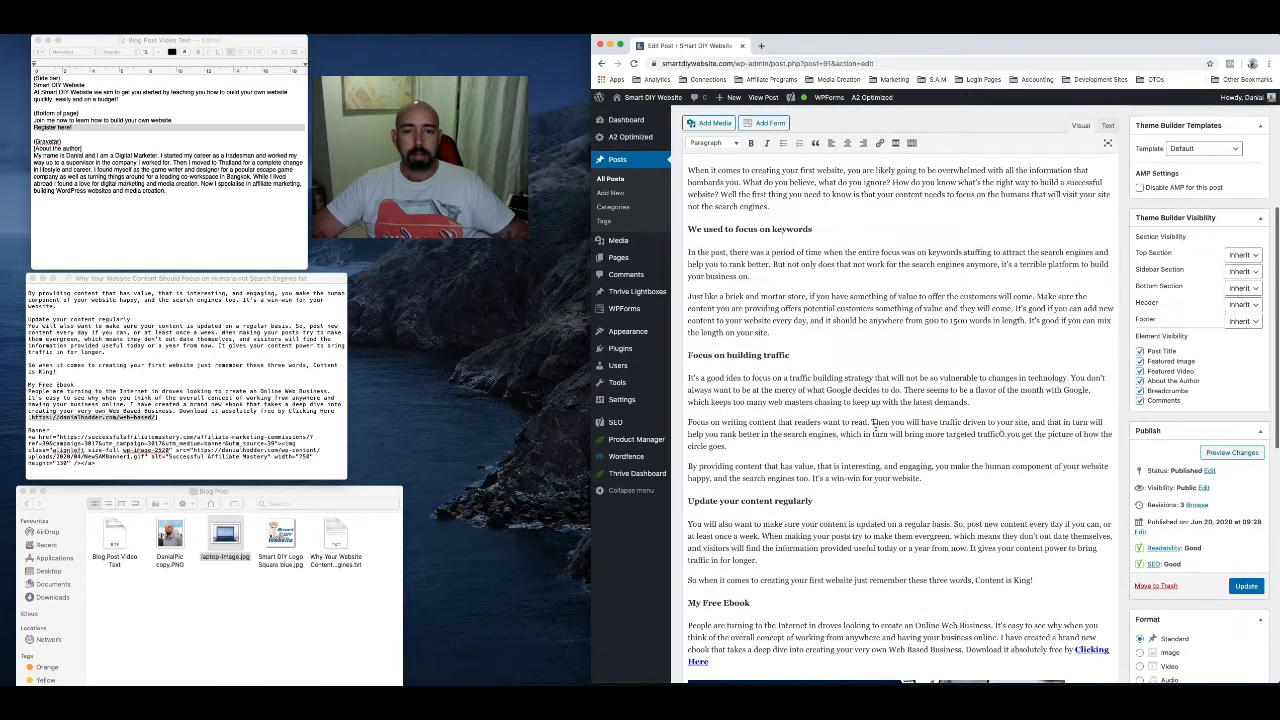
{"action": "scroll", "coordinate": [876, 428], "scroll_direction": "up", "scroll_amount": 6}
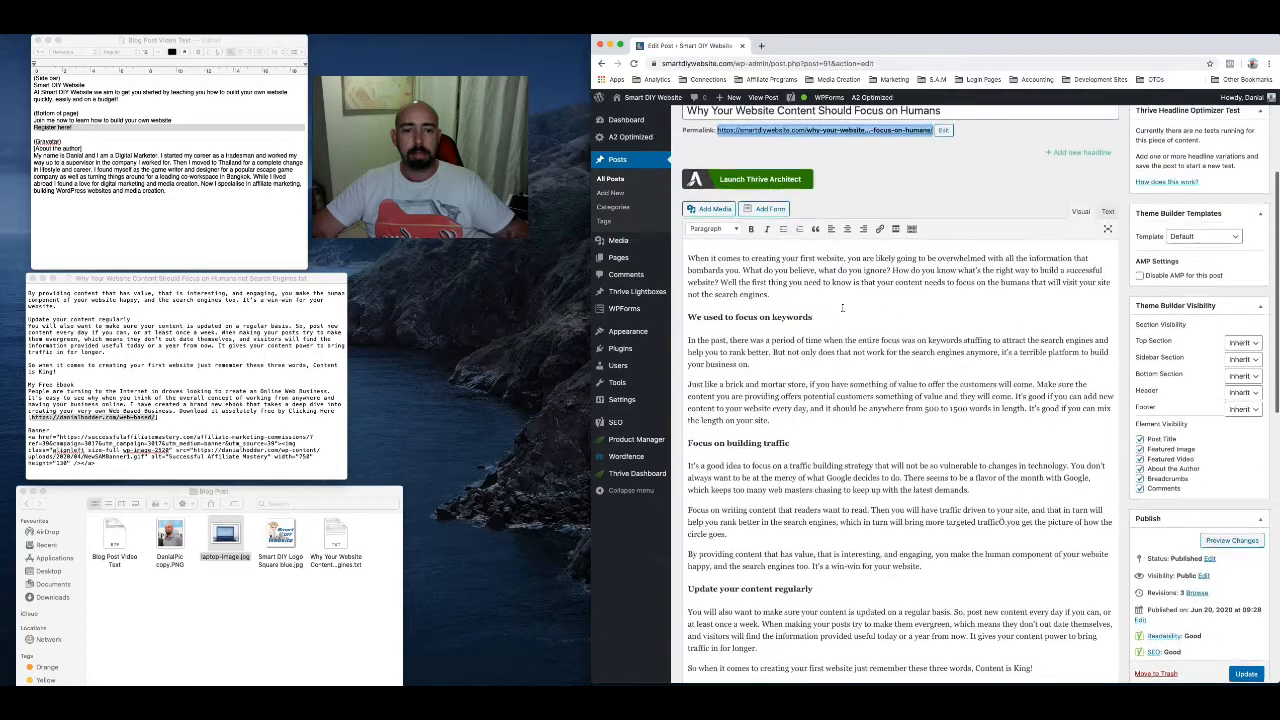
{"action": "scroll", "coordinate": [843, 306], "scroll_direction": "down", "scroll_amount": 6}
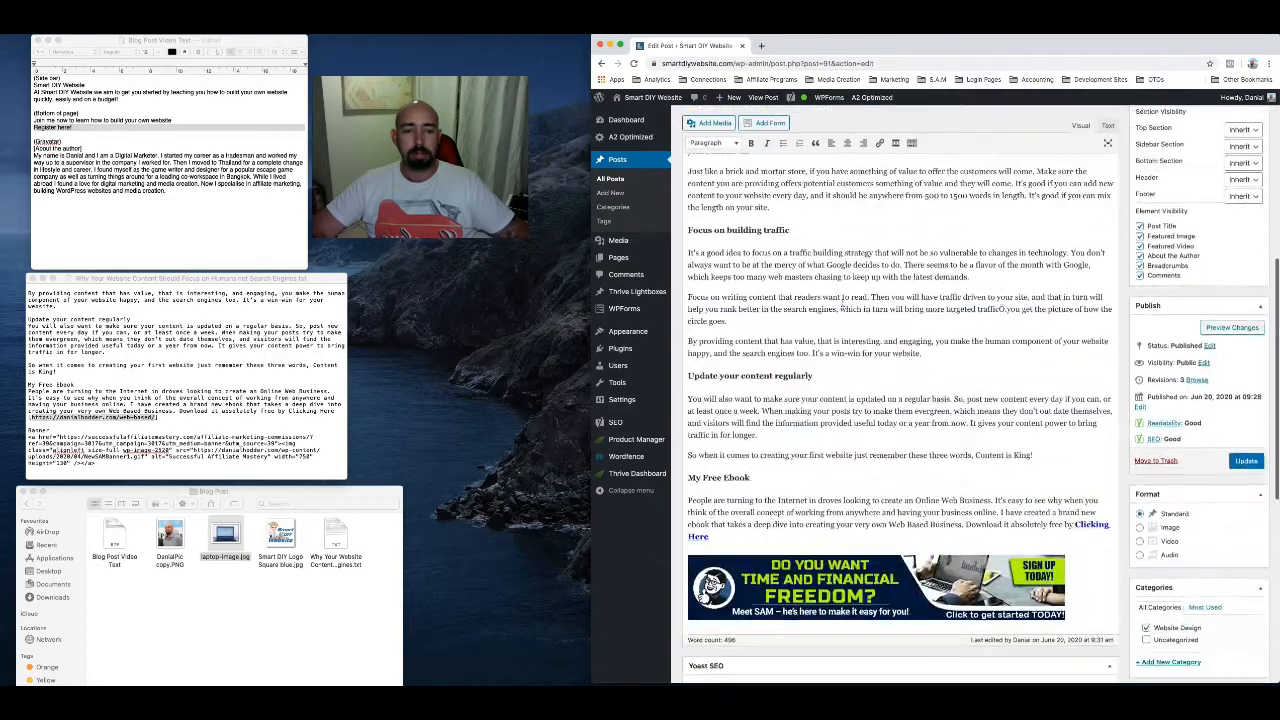
{"action": "scroll", "coordinate": [843, 303], "scroll_direction": "up", "scroll_amount": 6}
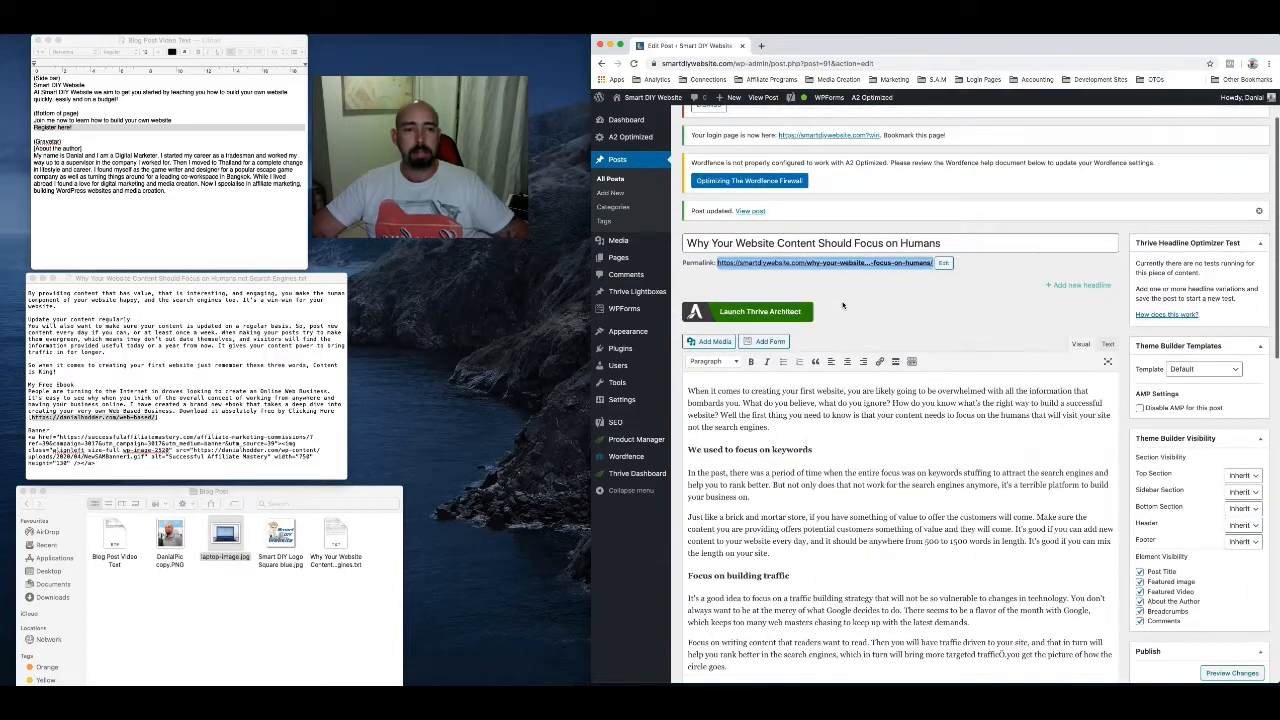
{"action": "scroll", "coordinate": [861, 455], "scroll_direction": "down", "scroll_amount": 5}
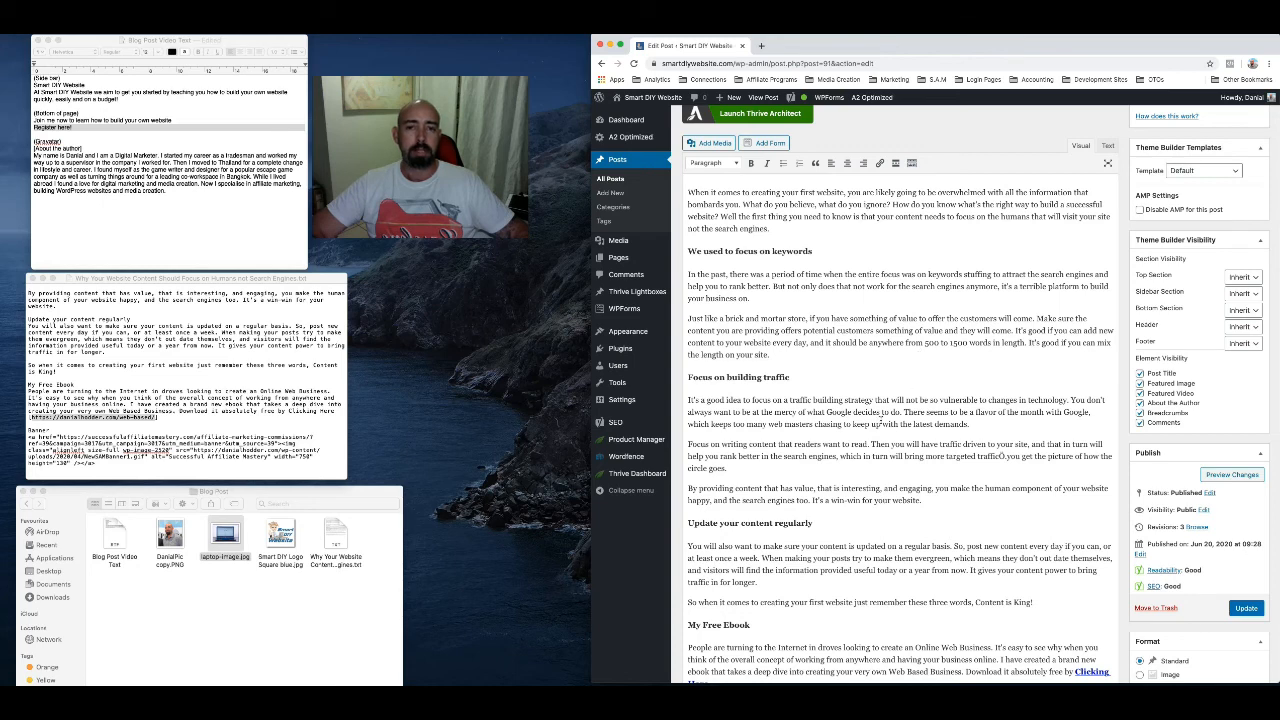
{"action": "scroll", "coordinate": [940, 400], "scroll_direction": "up", "scroll_amount": 2}
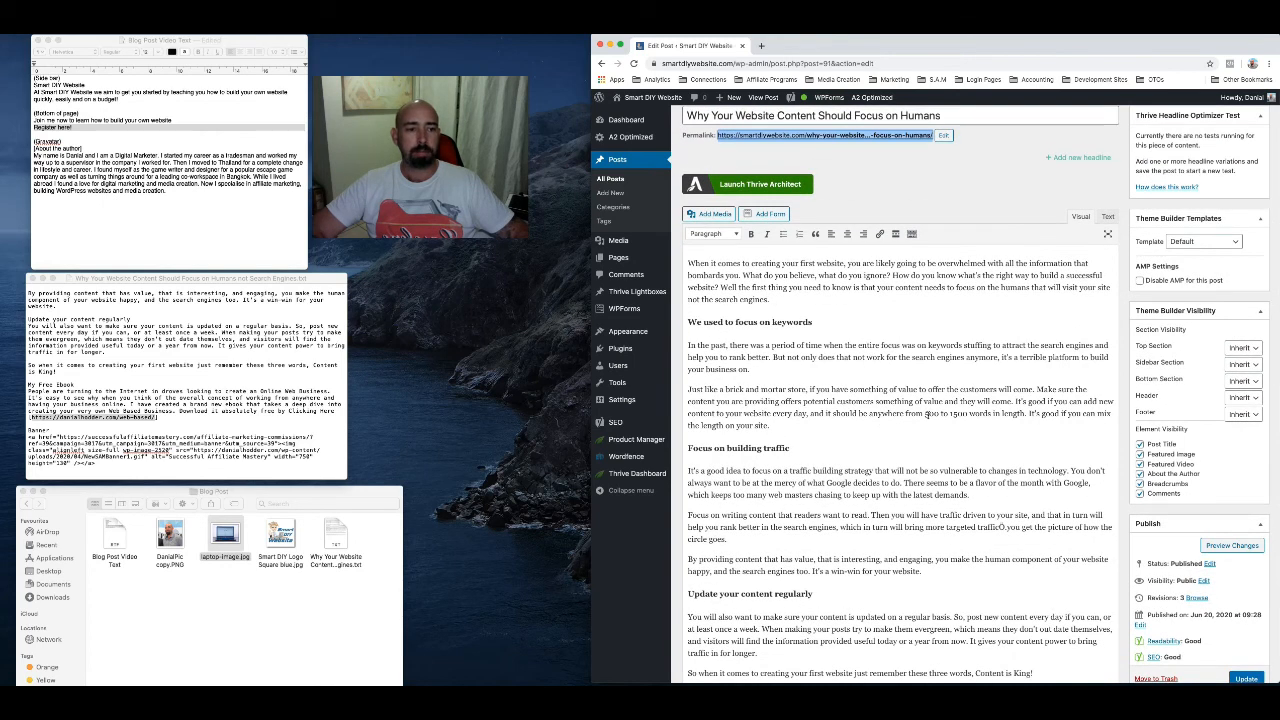